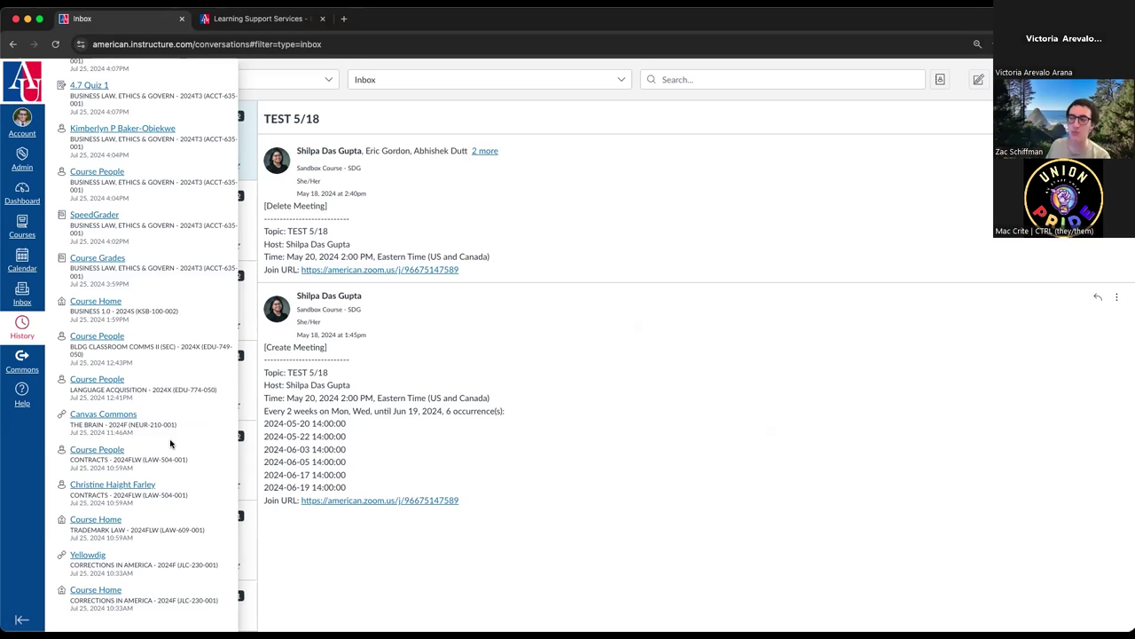
# - Scroll to the top of the Recent History panel and close it to reveal the Inbox
pyautogui.scroll(20, 141, 178)
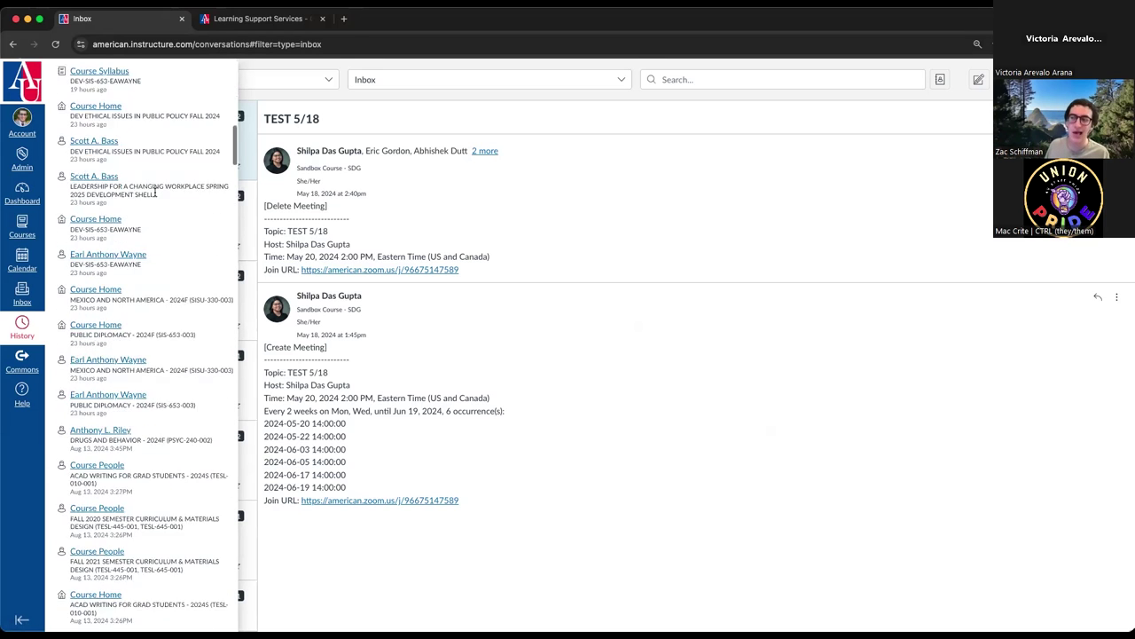
pyautogui.scroll(5, 155, 192)
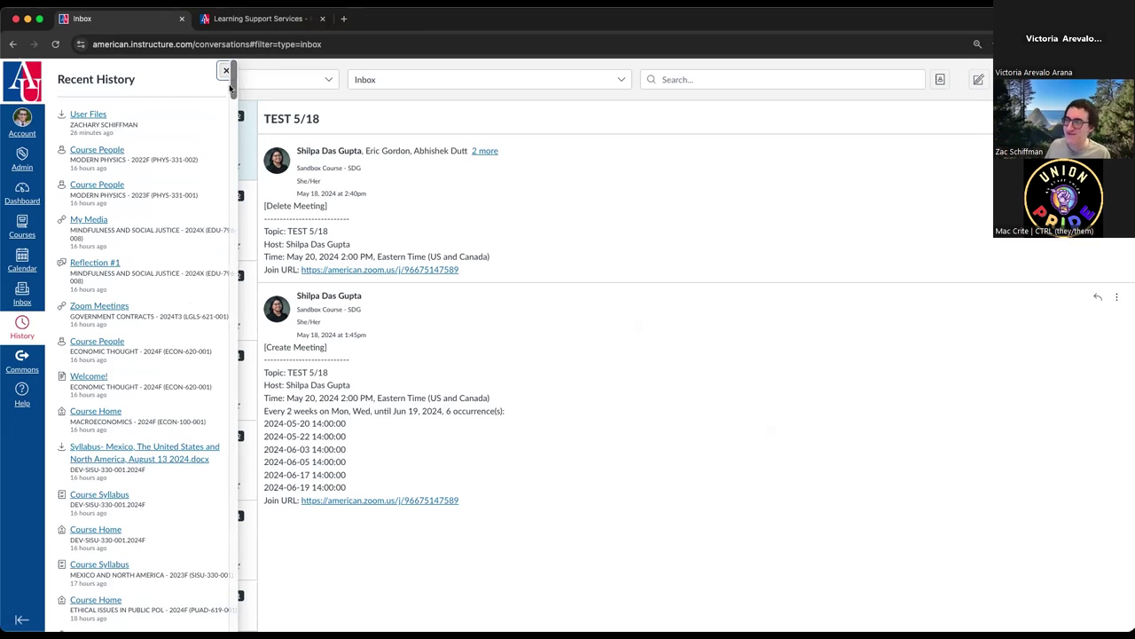
pyautogui.click(226, 73)
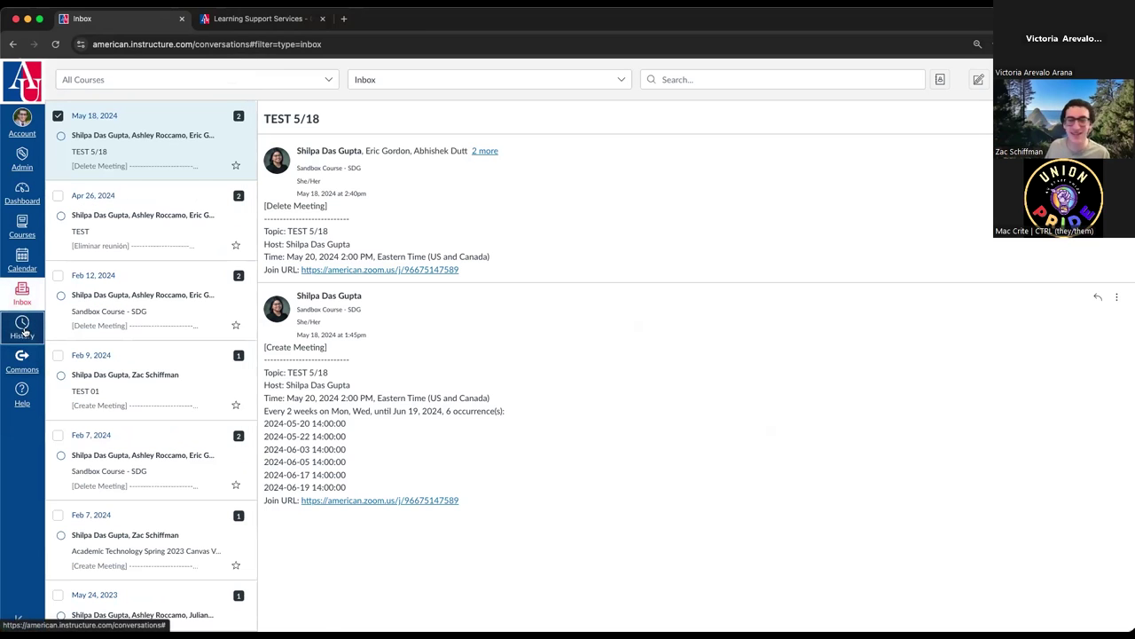
# - Open Canvas Commons and browse the American University - DC shared resources
pyautogui.click(22, 358)
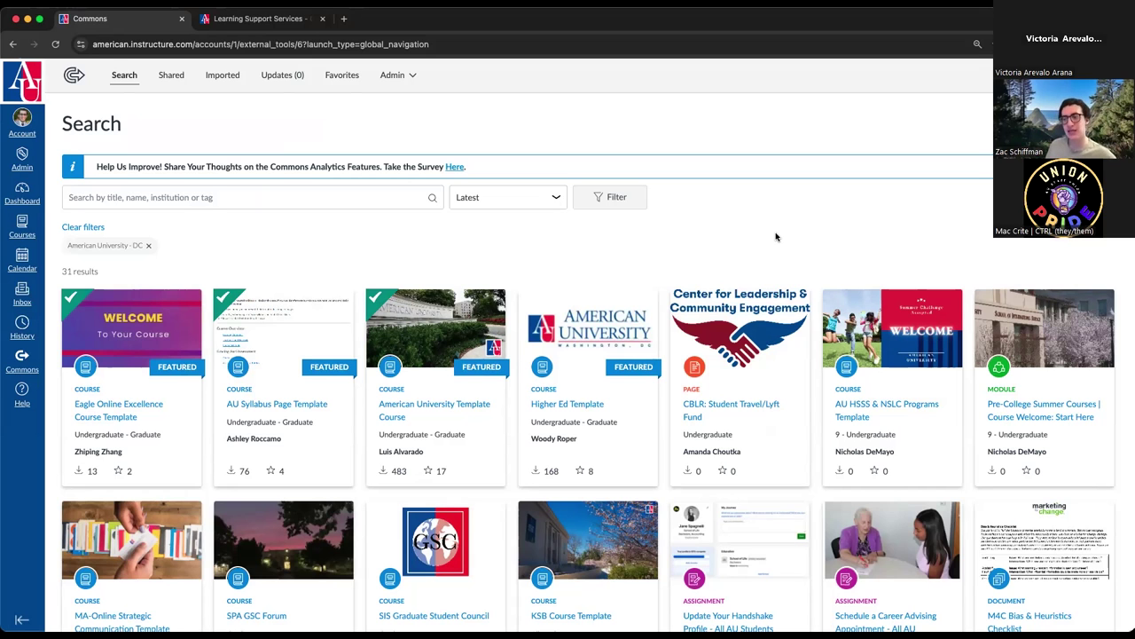
pyautogui.scroll(-5, 452, 302)
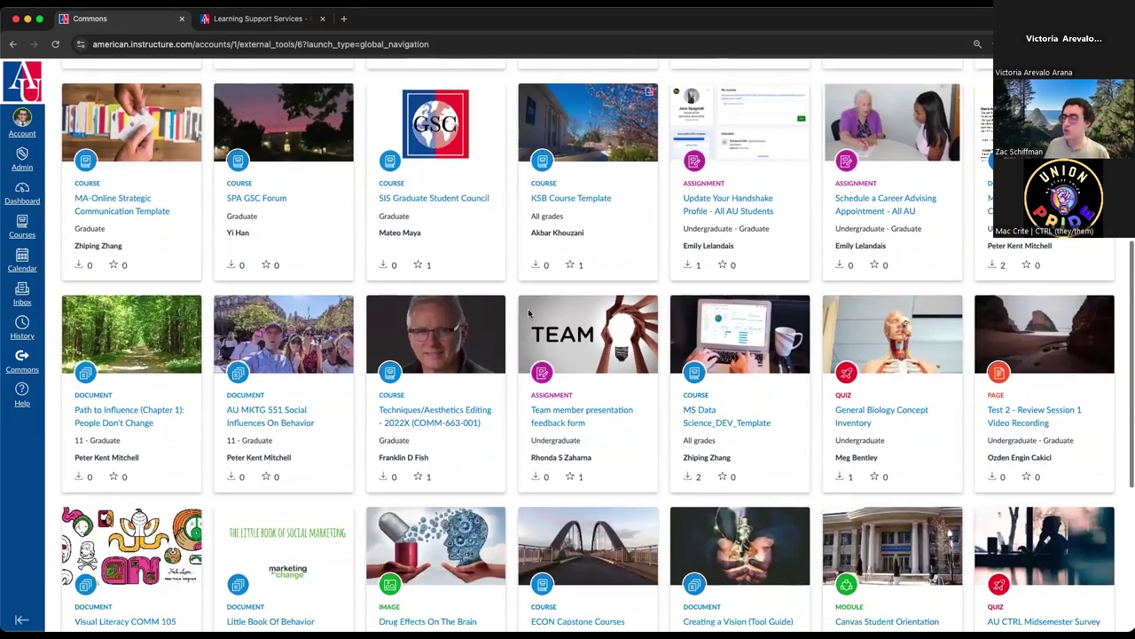
pyautogui.scroll(6, 426, 311)
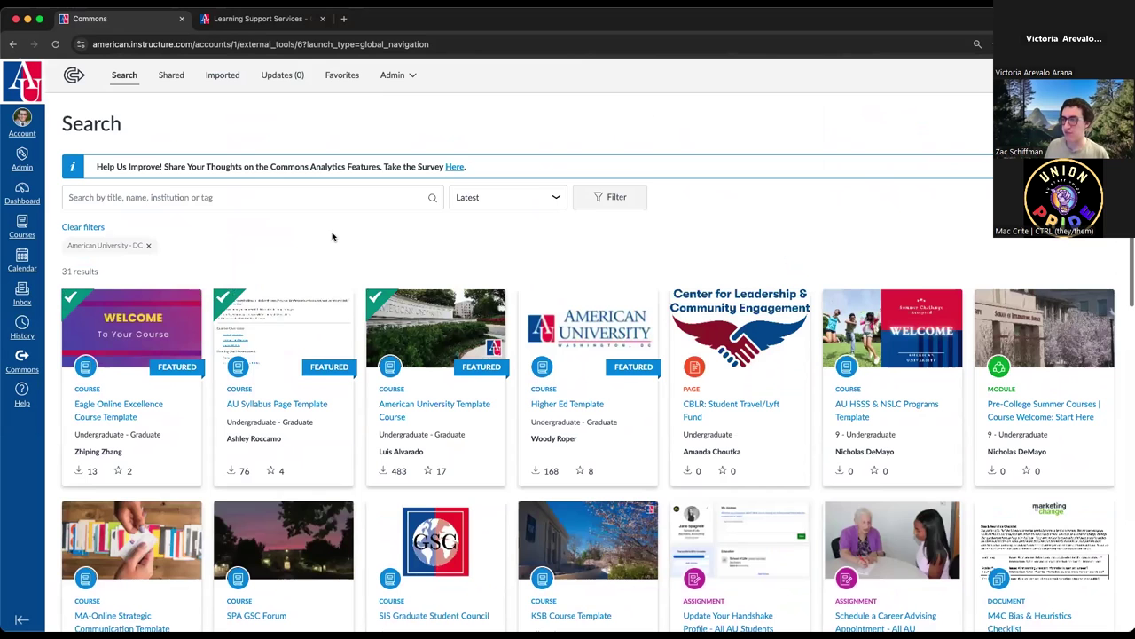
# - Search Commons for 'american', then clear the query and scroll the results
pyautogui.click(291, 195)
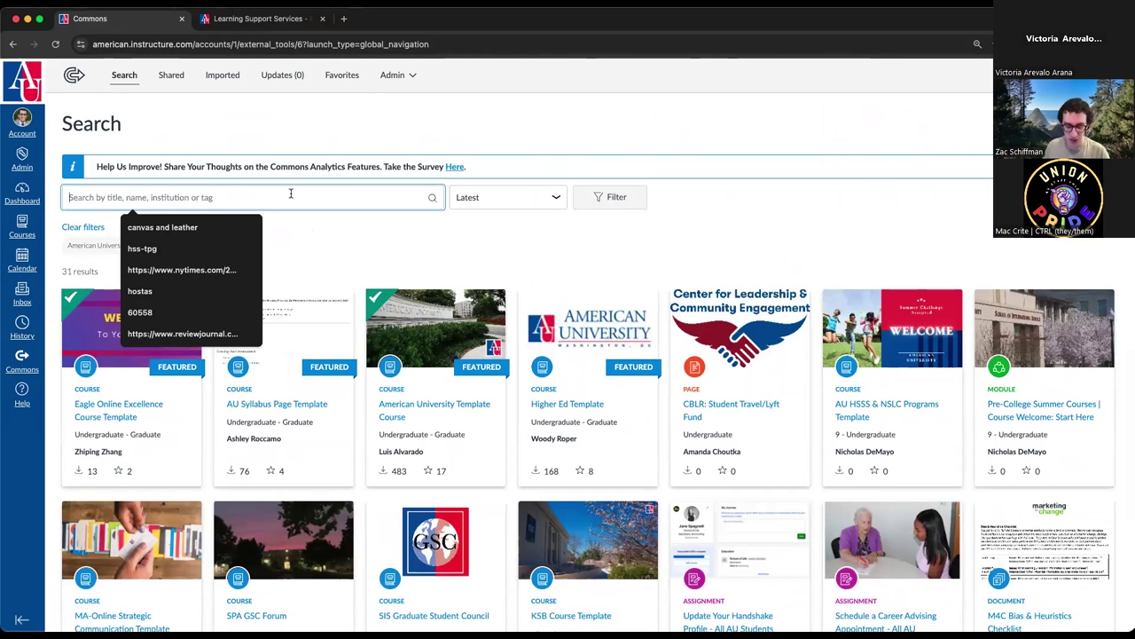
pyautogui.write('american')
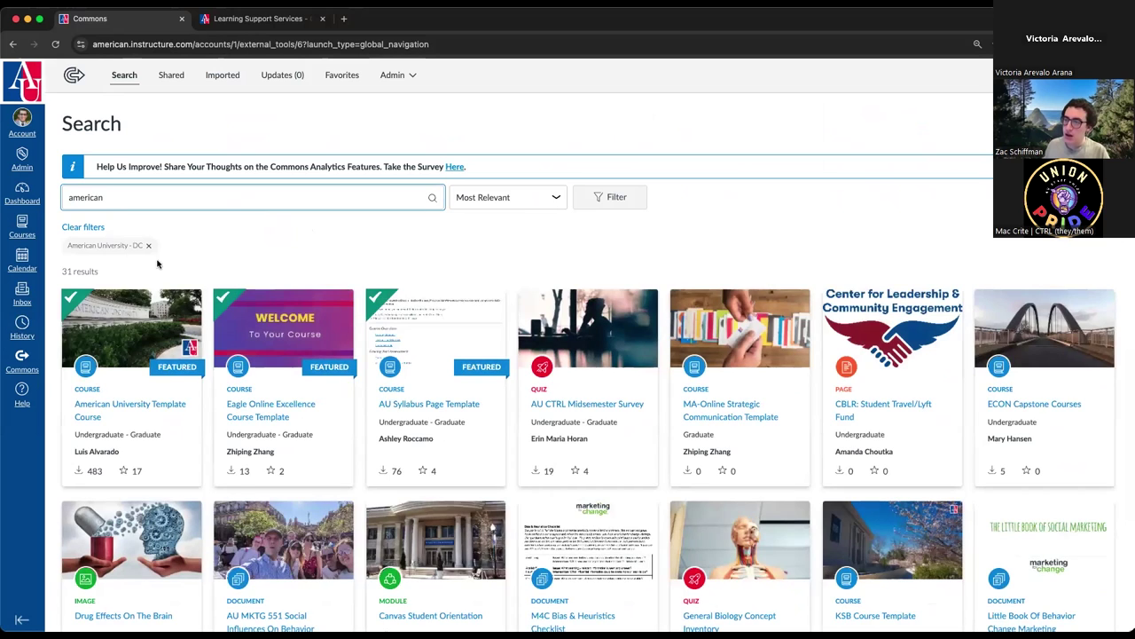
pyautogui.moveTo(114, 200); pyautogui.dragTo(30, 194)
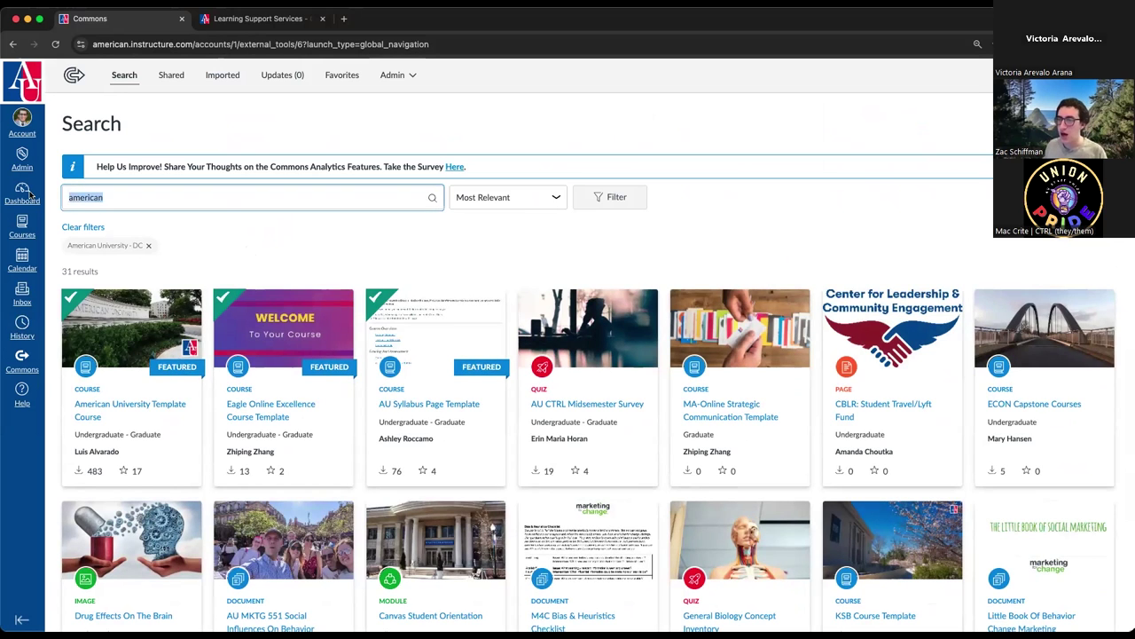
pyautogui.press('BackSpace')
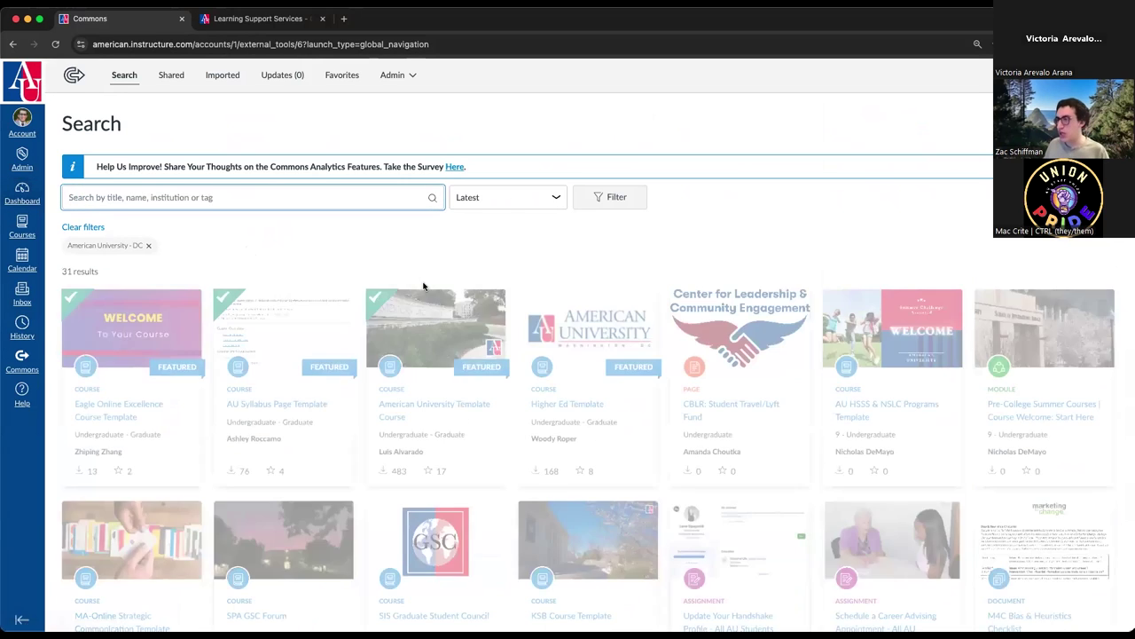
pyautogui.scroll(-10, 577, 421)
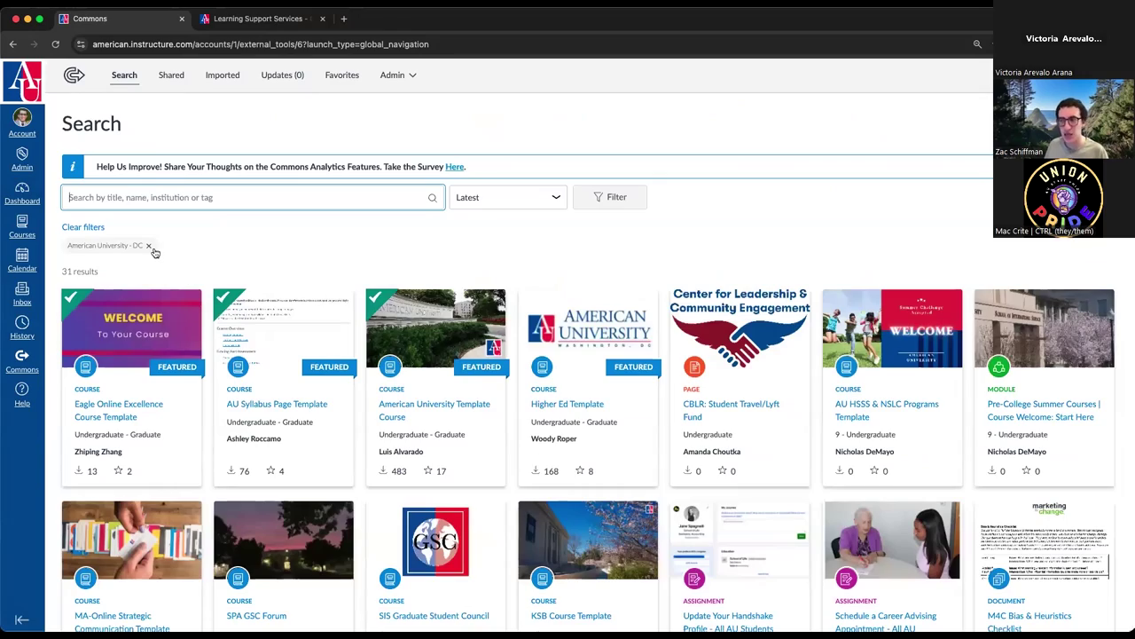
# - Remove the American University - DC filter and point out the authors on the result cards
pyautogui.click(152, 249)
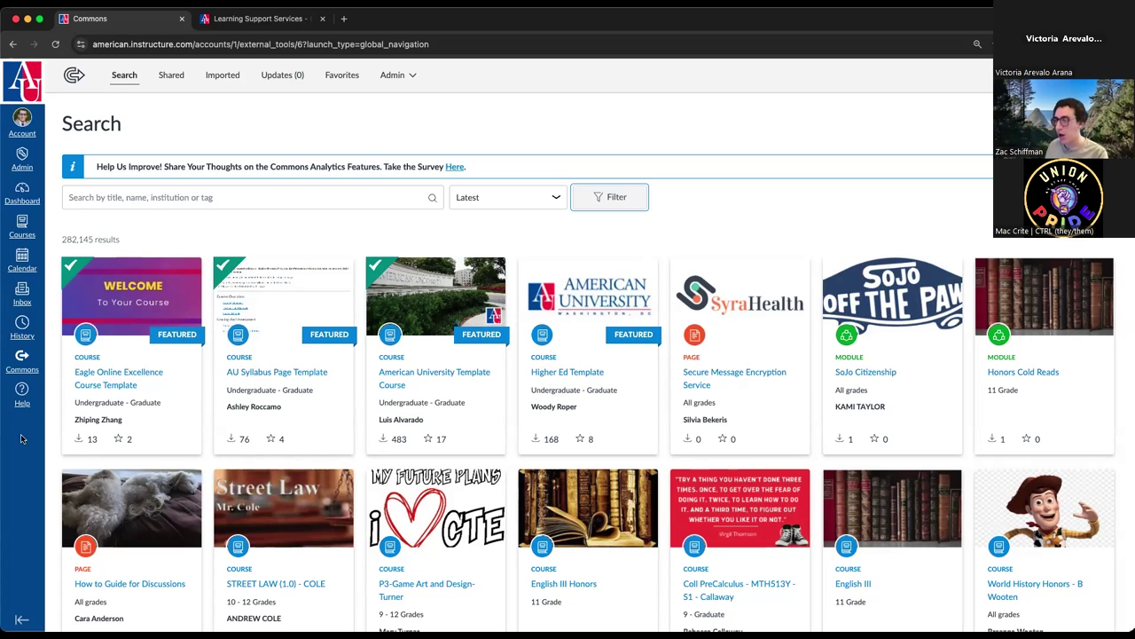
pyautogui.moveTo(122, 422); pyautogui.dragTo(71, 422)
pyautogui.moveTo(294, 413); pyautogui.dragTo(222, 411)
pyautogui.moveTo(432, 423); pyautogui.dragTo(371, 427)
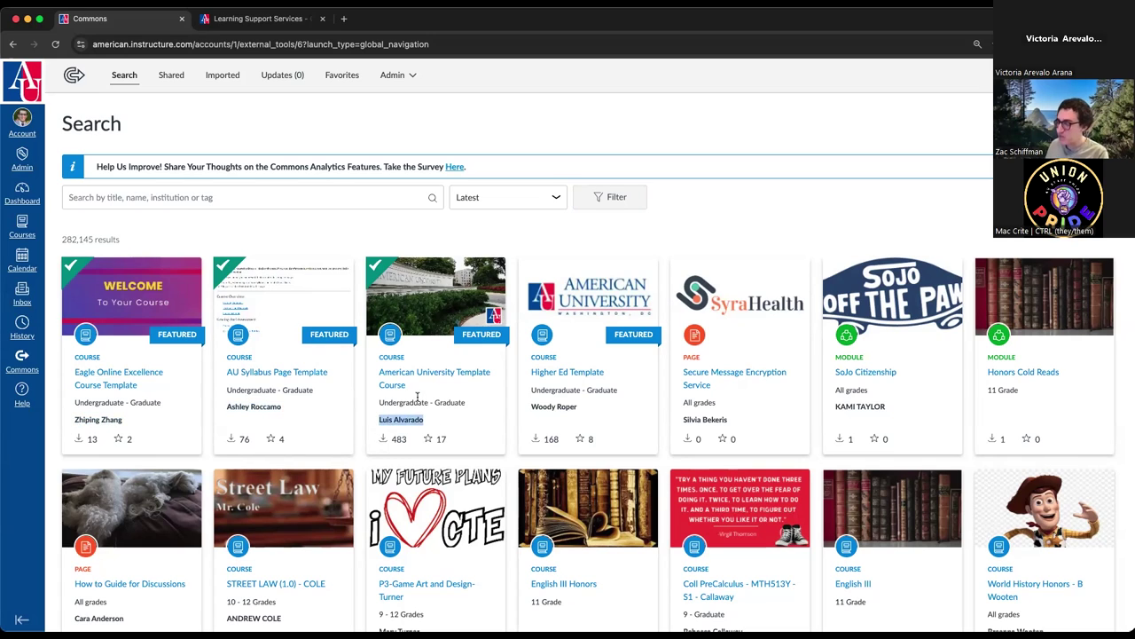
# - Load two more batches of Commons results and scroll through them
pyautogui.scroll(-15, 129, 359)
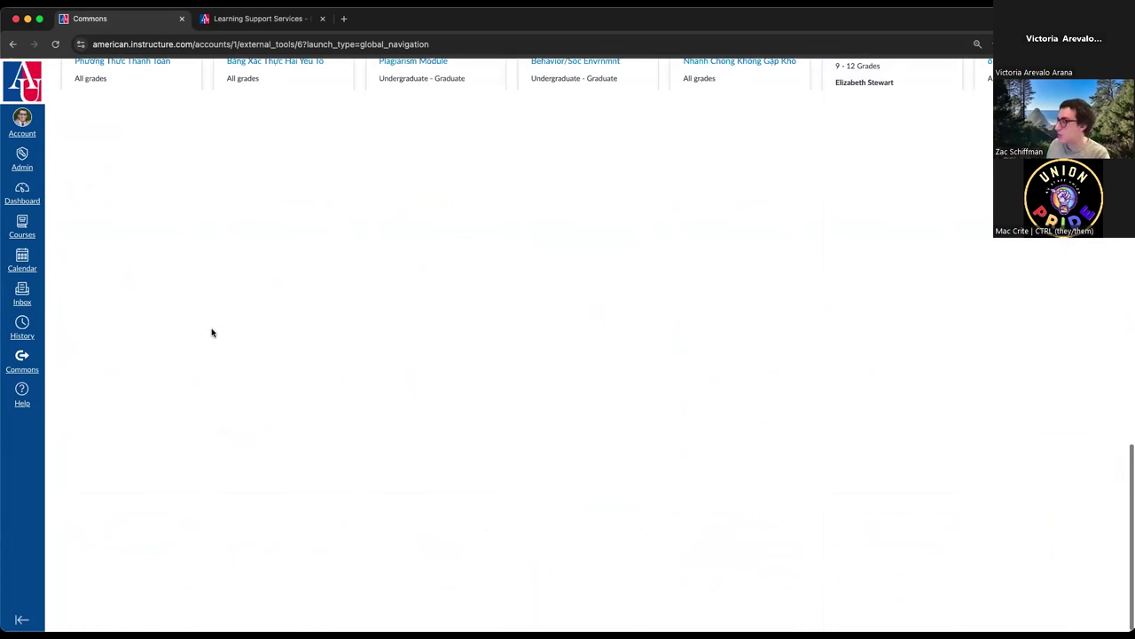
pyautogui.click(590, 587)
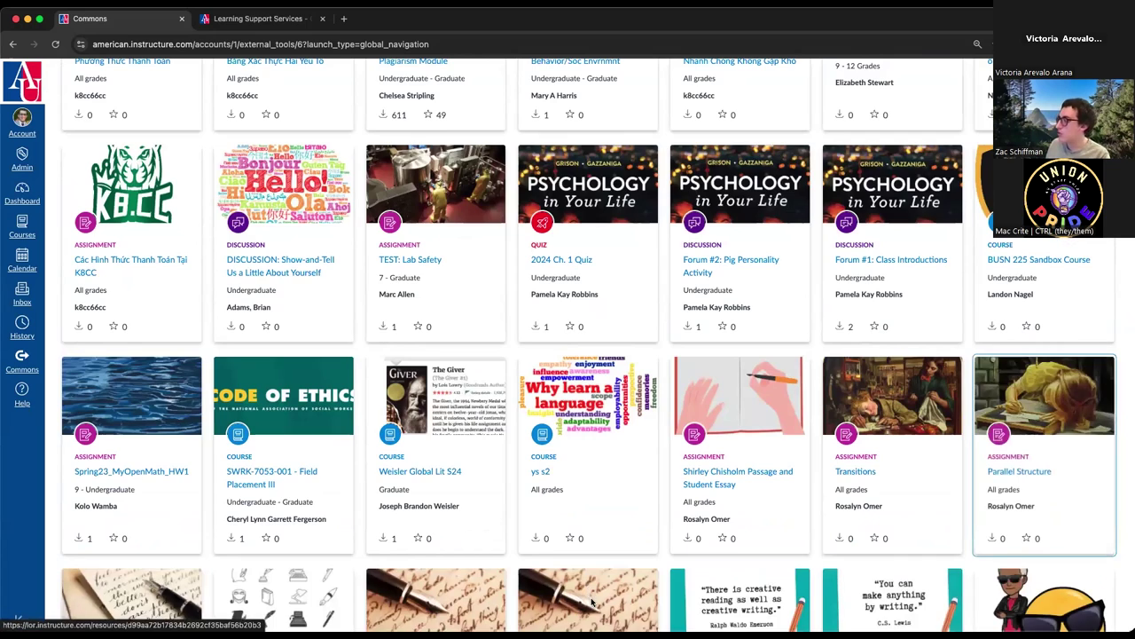
pyautogui.scroll(-10, 591, 596)
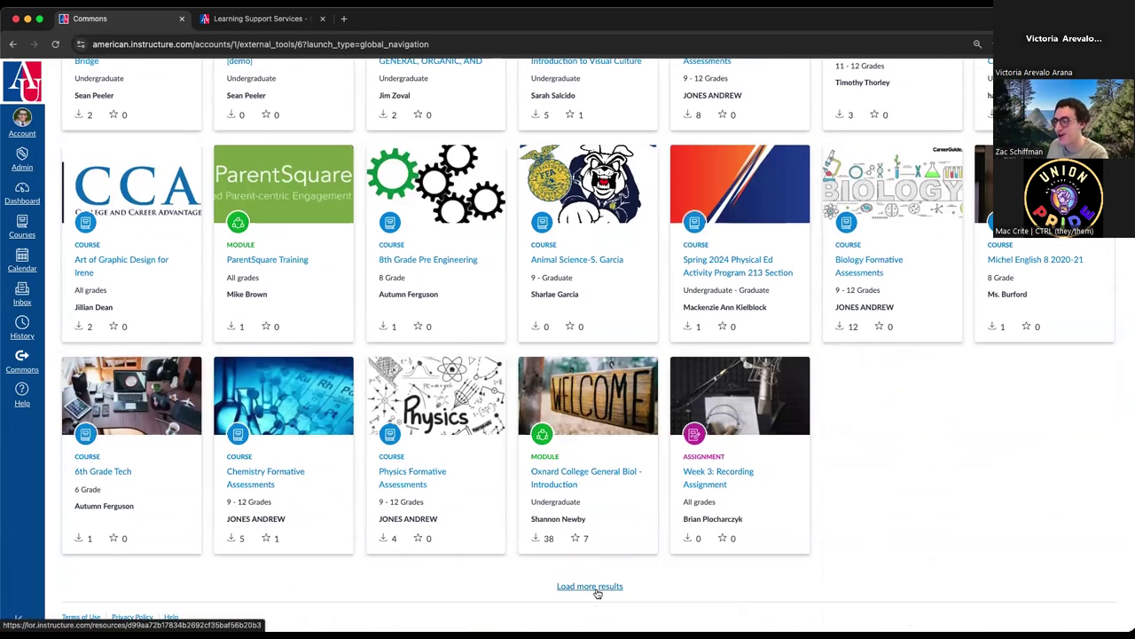
pyautogui.click(593, 587)
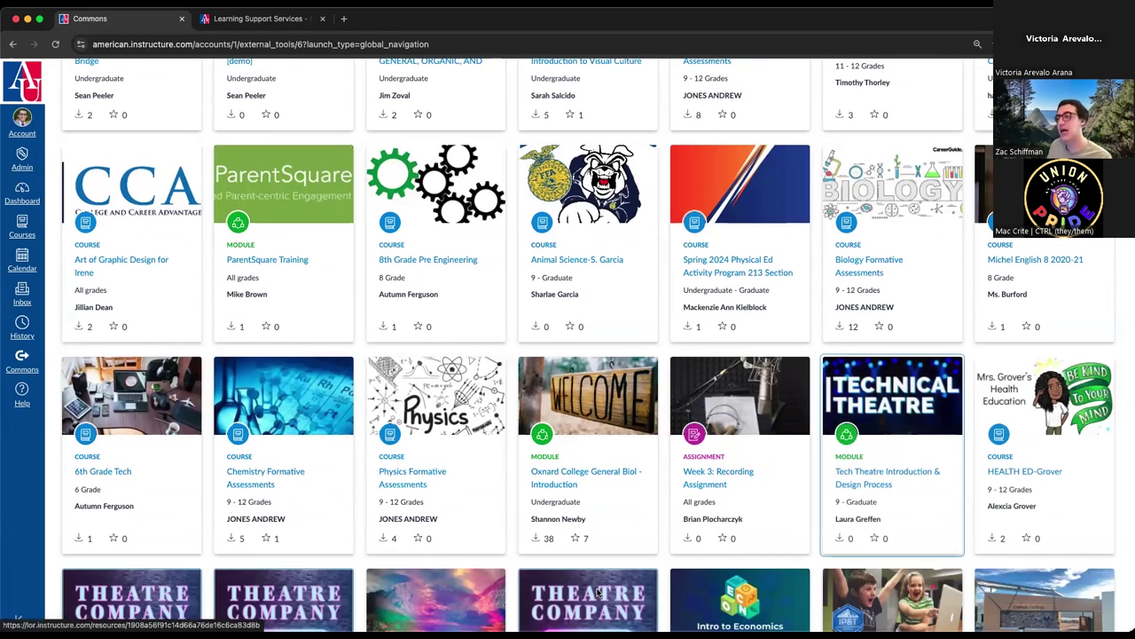
pyautogui.scroll(-15, 582, 447)
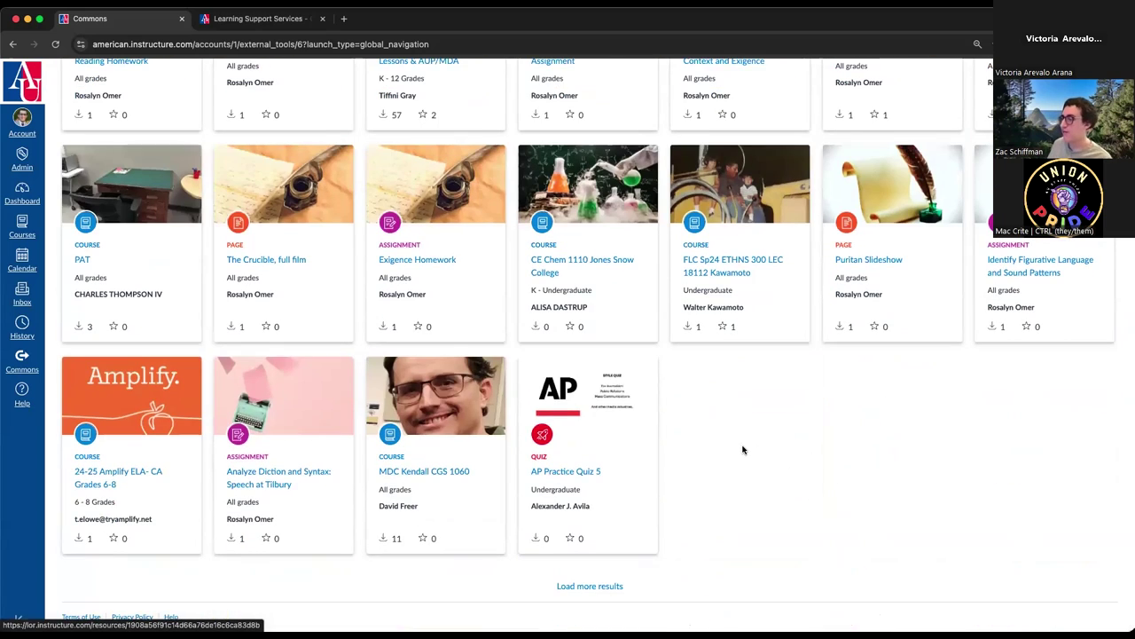
pyautogui.scroll(2, 743, 449)
pyautogui.scroll(3, 743, 449)
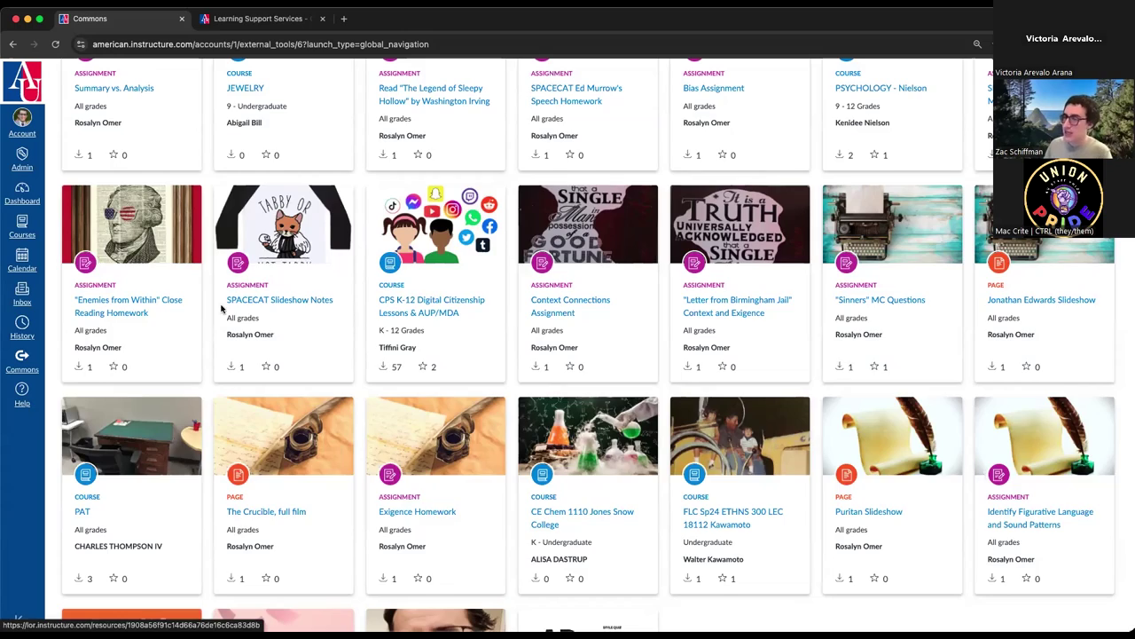
pyautogui.scroll(-10, 248, 238)
pyautogui.scroll(15, 249, 238)
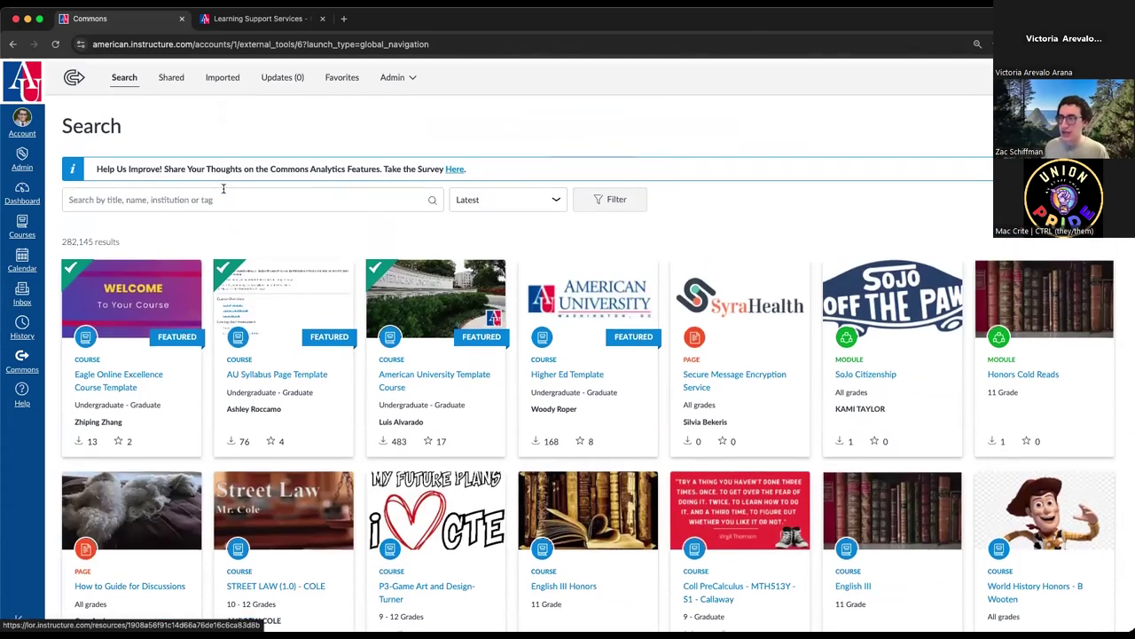
# - Search Commons for 'physics'
pyautogui.click(248, 197)
pyautogui.write('physics')
pyautogui.press('Return')
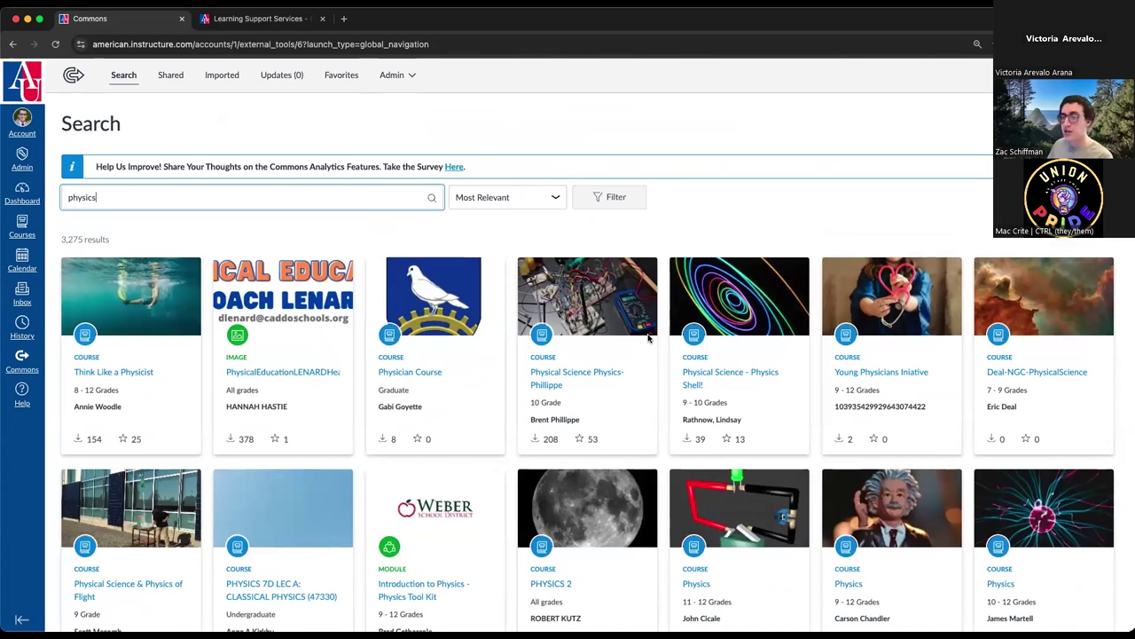
# - Preview the AP PHYSICS C course, then go back to the physics search results
pyautogui.scroll(-5, 652, 335)
pyautogui.scroll(-1, 646, 339)
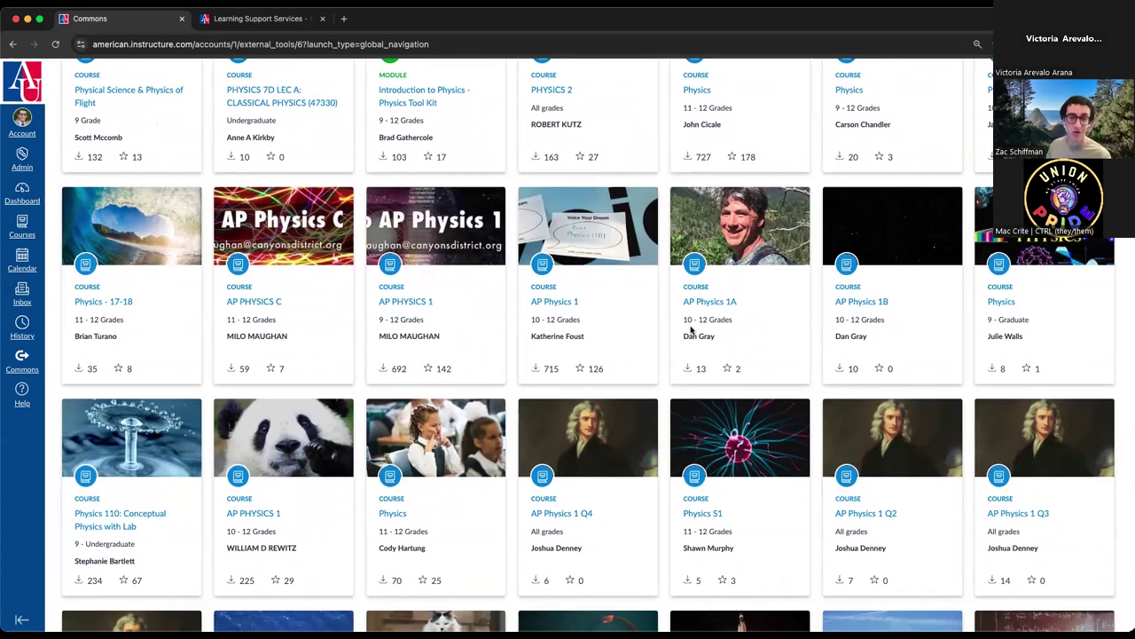
pyautogui.click(266, 303)
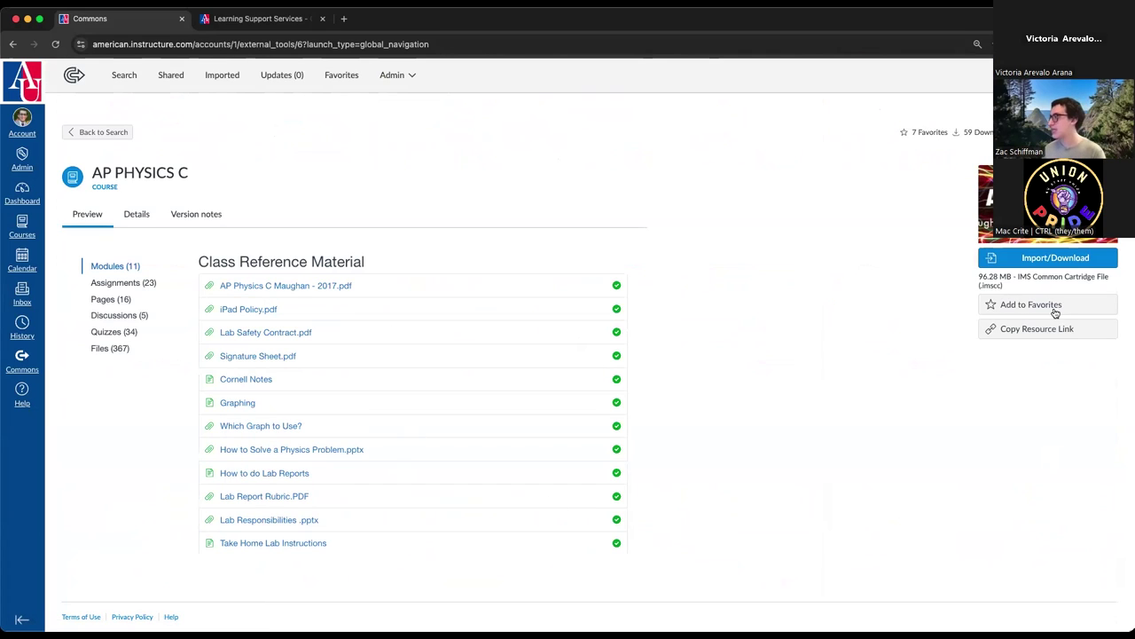
pyautogui.click(12, 44)
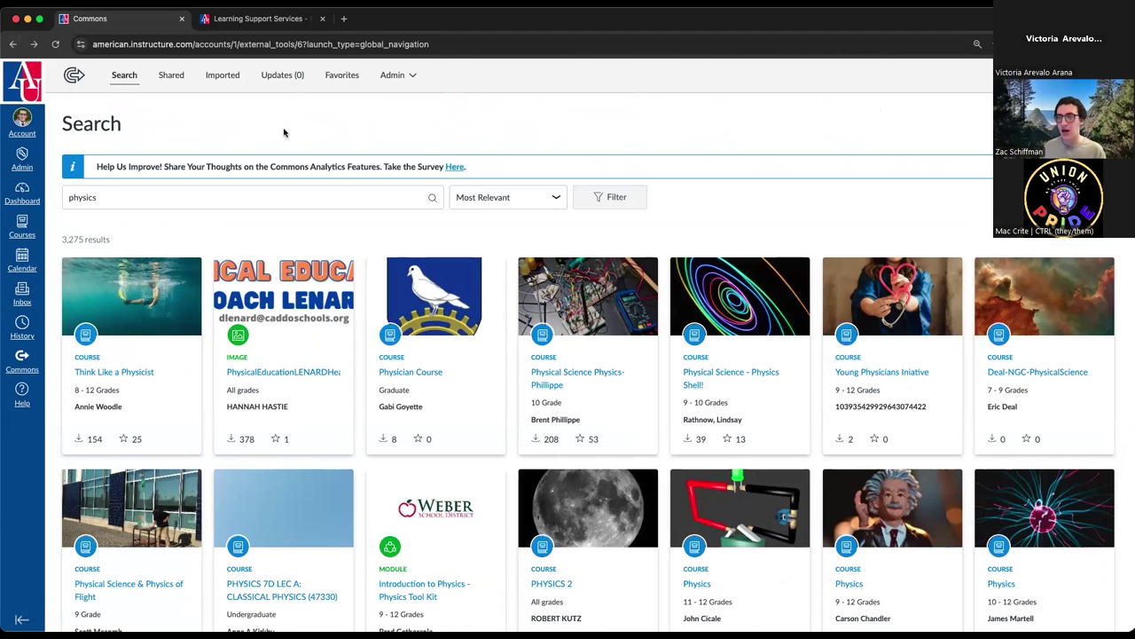
# - Open the Dashboard and scroll between its 5 published and 7 unpublished course cards
pyautogui.click(39, 197)
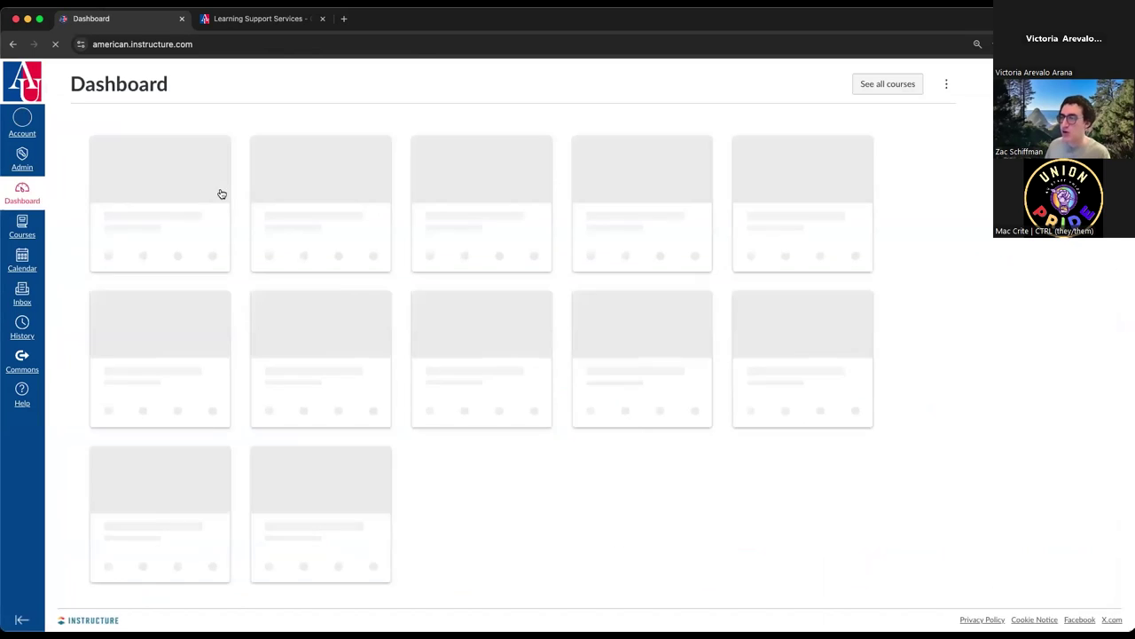
pyautogui.scroll(-2, 512, 524)
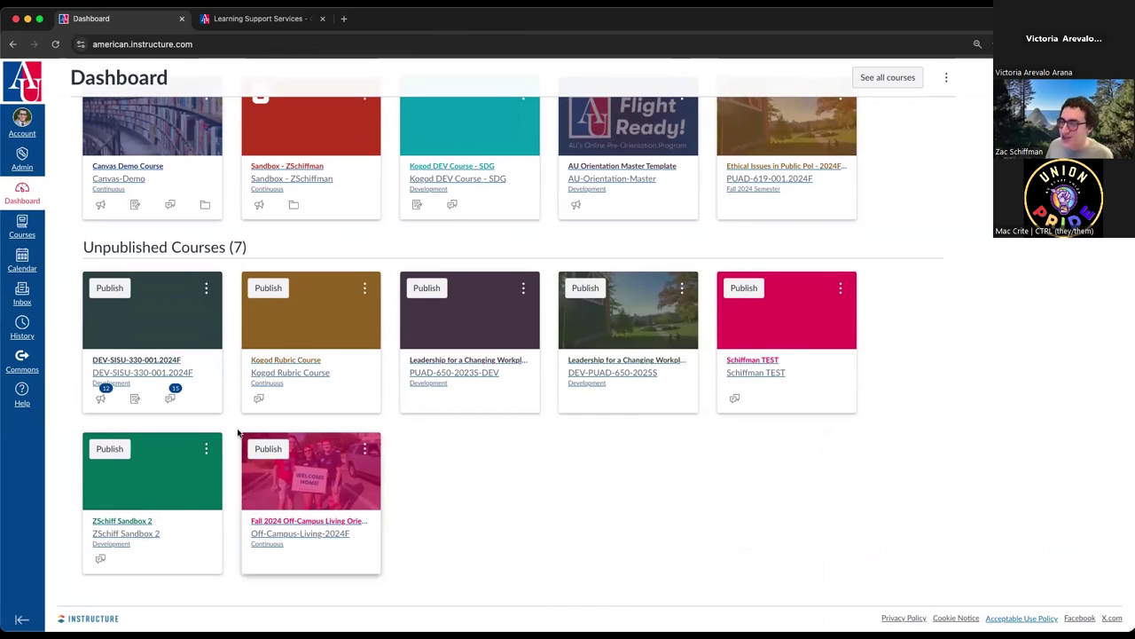
pyautogui.scroll(2, 233, 386)
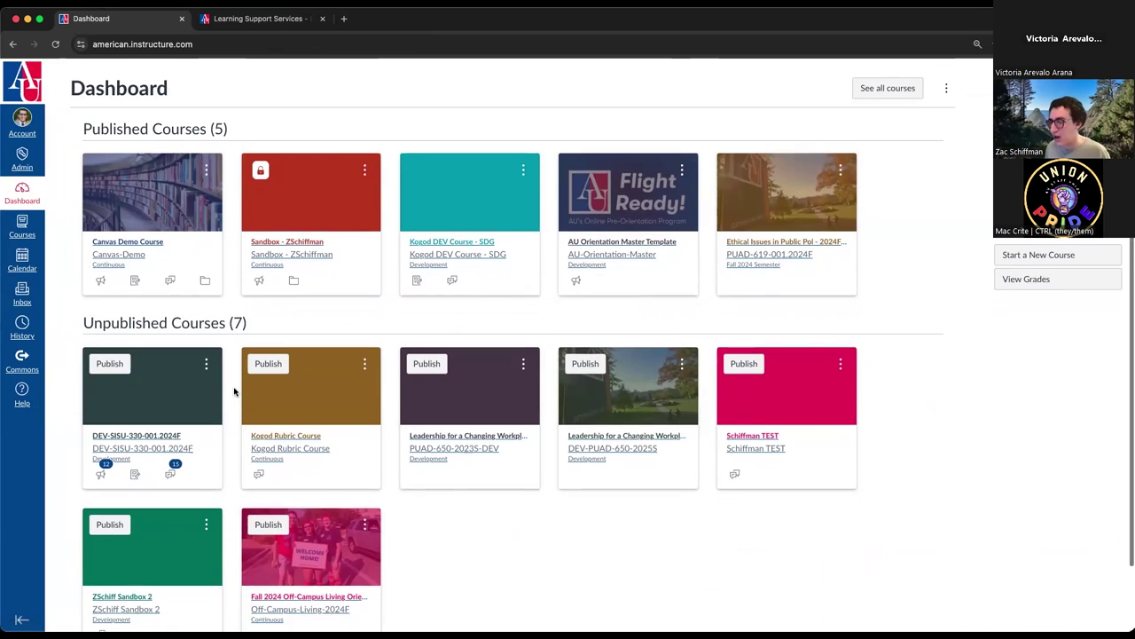
pyautogui.scroll(-2, 674, 534)
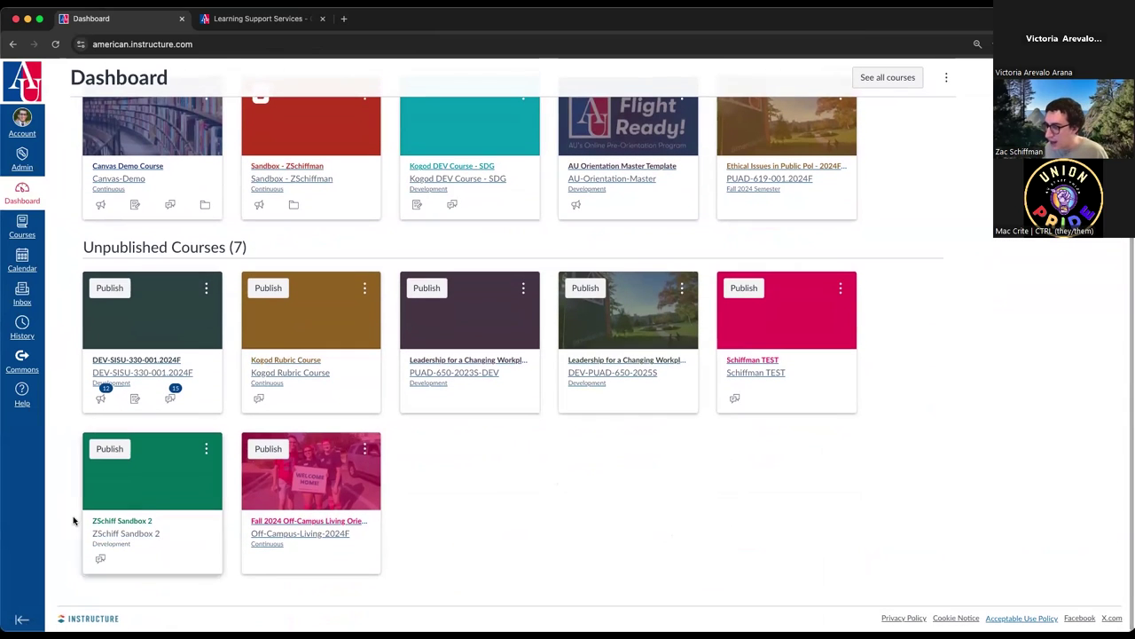
pyautogui.scroll(1, 118, 536)
# - Open the ZSchiff Sandbox 2 course from its Dashboard card
pyautogui.click(135, 520)
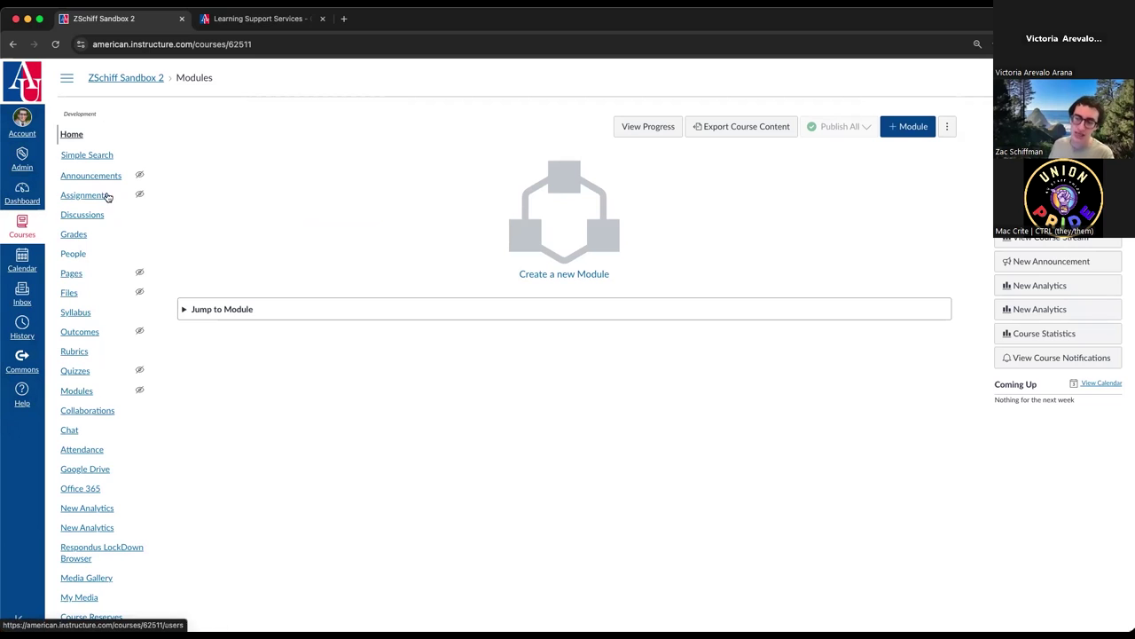
pyautogui.scroll(-5, 92, 367)
pyautogui.scroll(5, 93, 370)
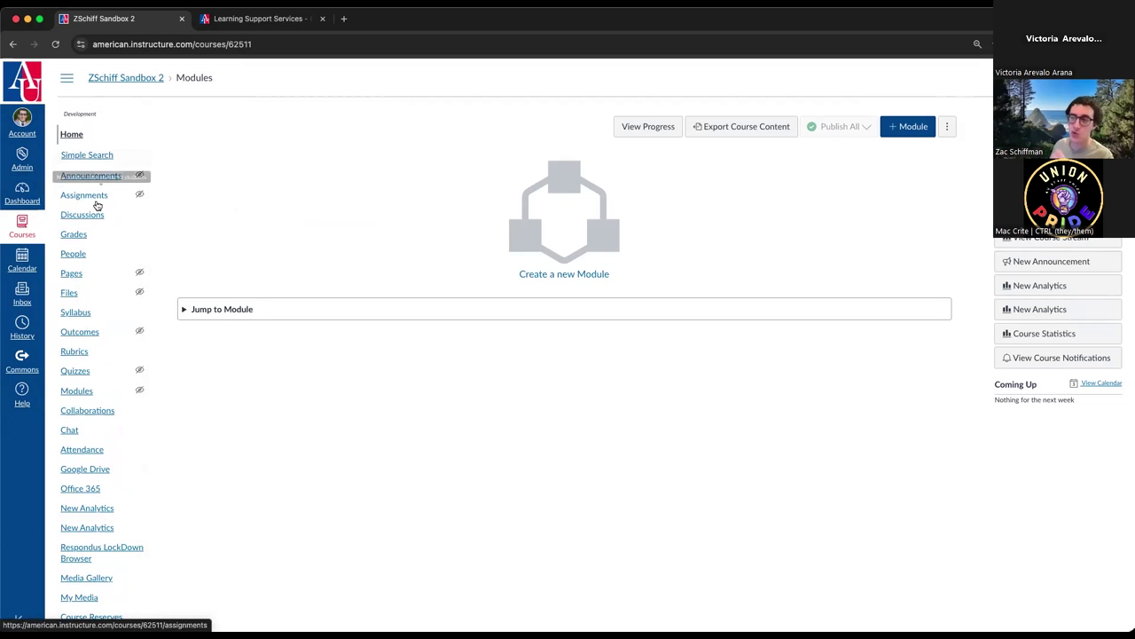
# - Toggle the course navigation menu hidden and shown several times, leaving it shown
pyautogui.click(67, 79)
pyautogui.click(67, 79)
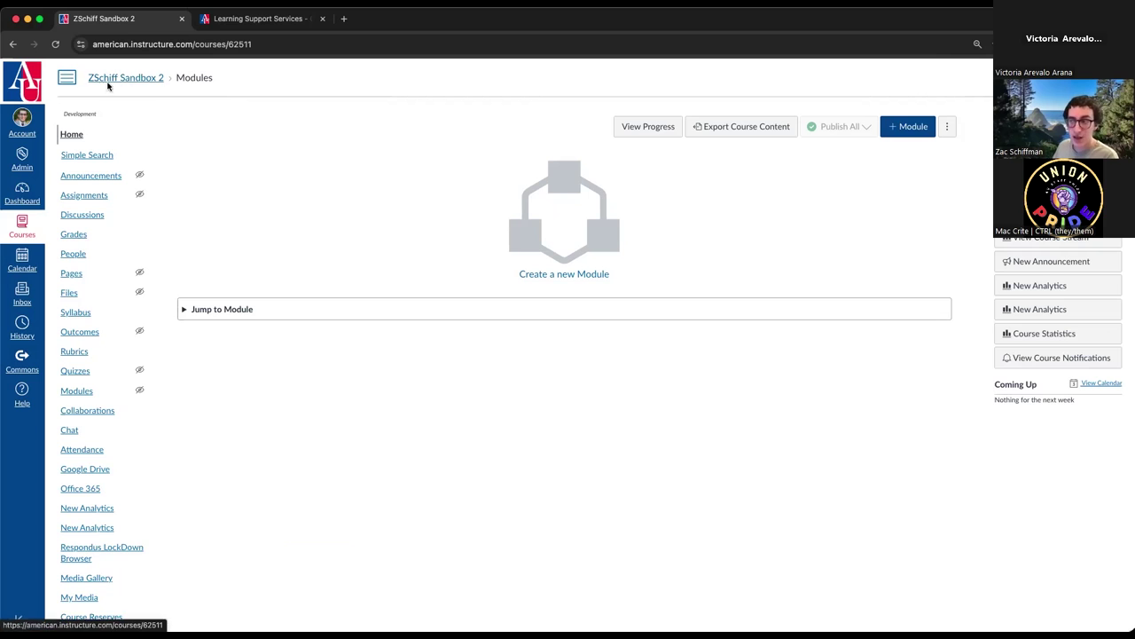
pyautogui.click(67, 80)
pyautogui.click(67, 80)
pyautogui.click(67, 80)
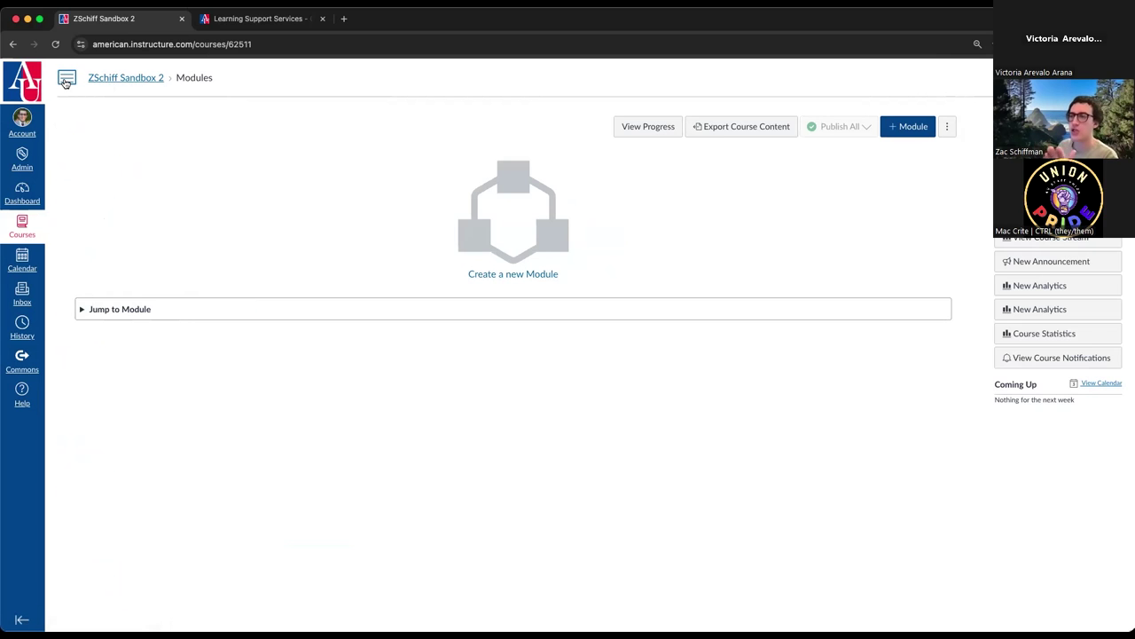
pyautogui.click(67, 81)
pyautogui.click(66, 81)
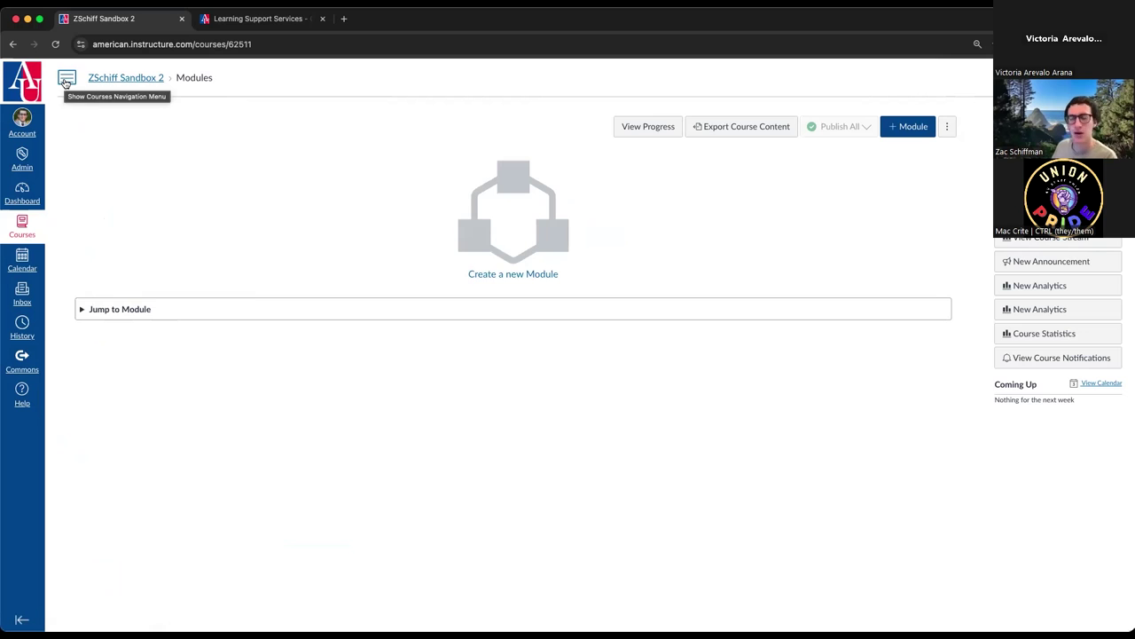
pyautogui.click(66, 81)
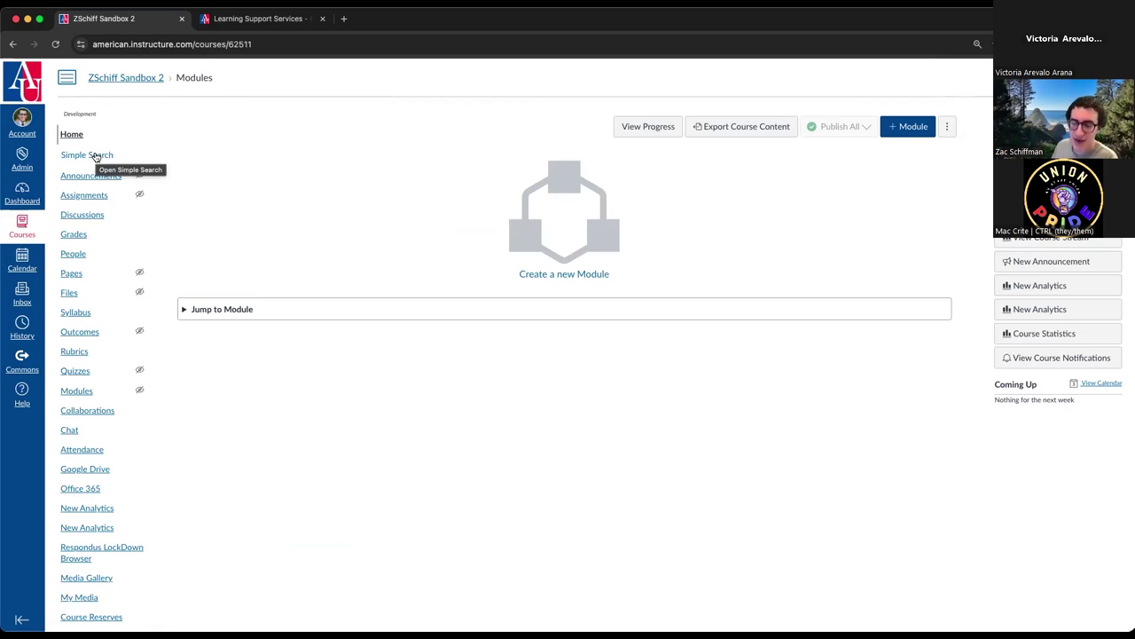
pyautogui.click(66, 79)
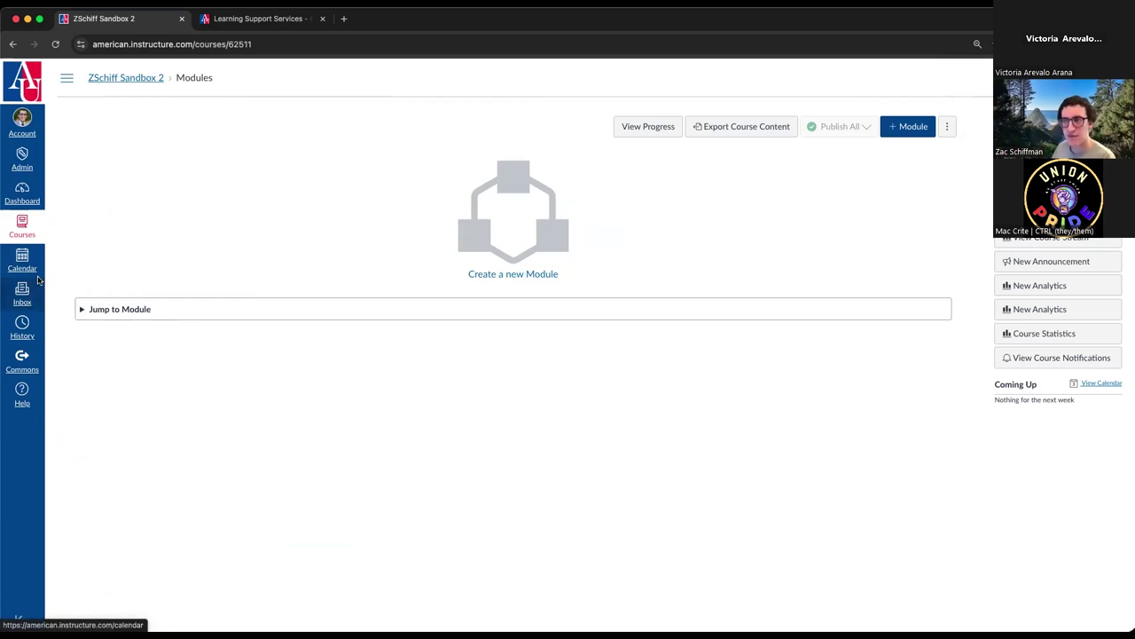
pyautogui.click(69, 78)
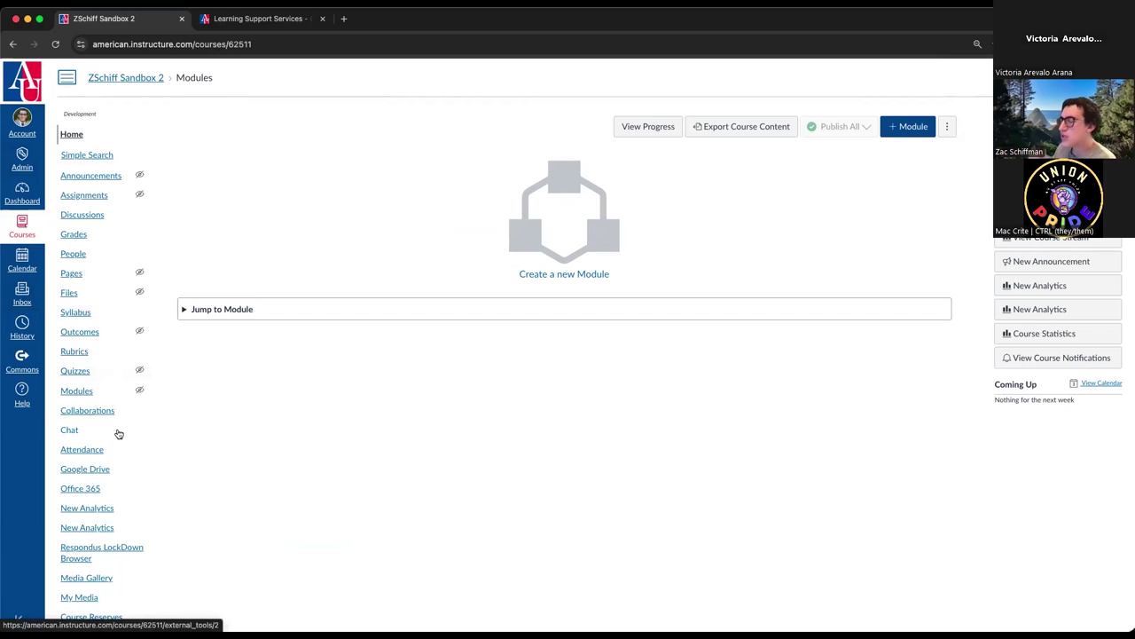
pyautogui.scroll(-5, 114, 433)
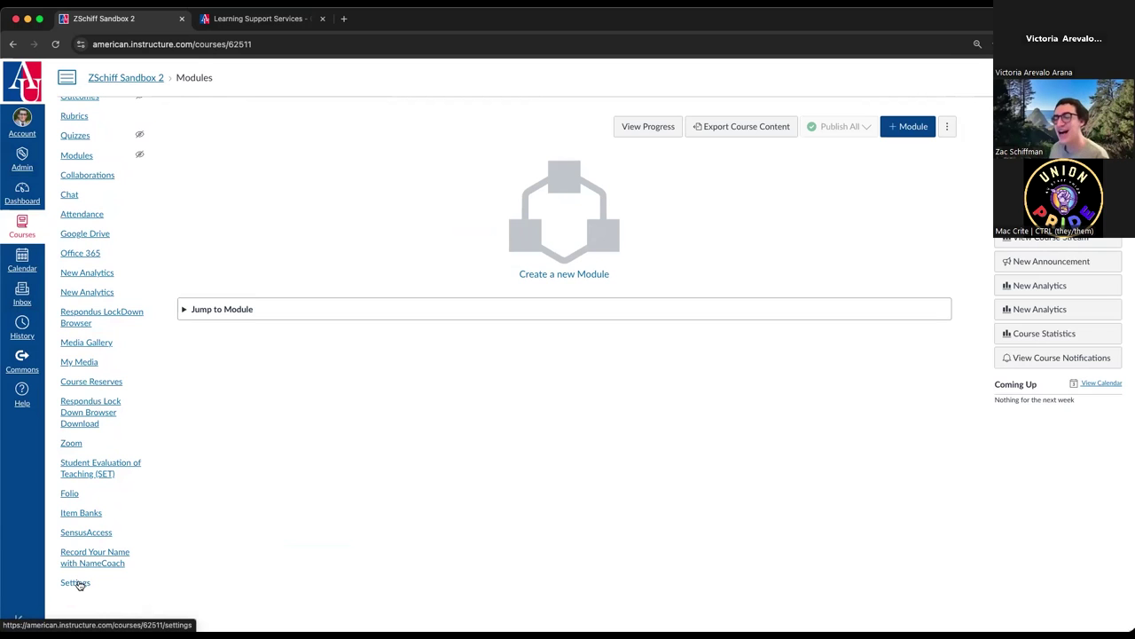
# - Open ZSchiff Sandbox 2's Settings, briefly open and close the Account tray, and scroll Course Details
pyautogui.click(78, 583)
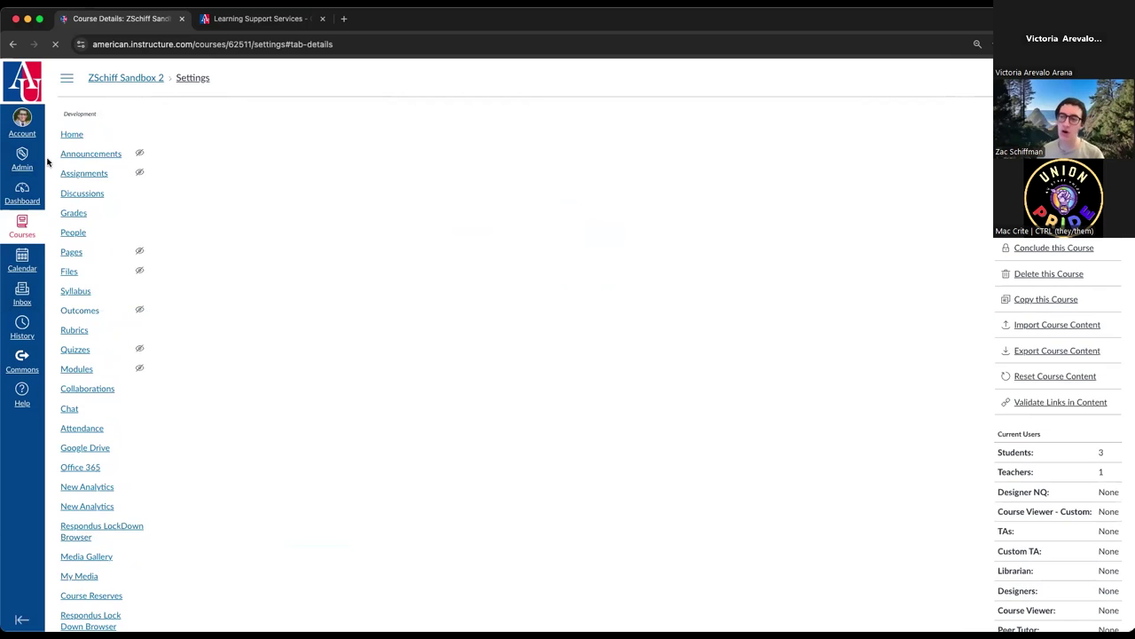
pyautogui.click(27, 124)
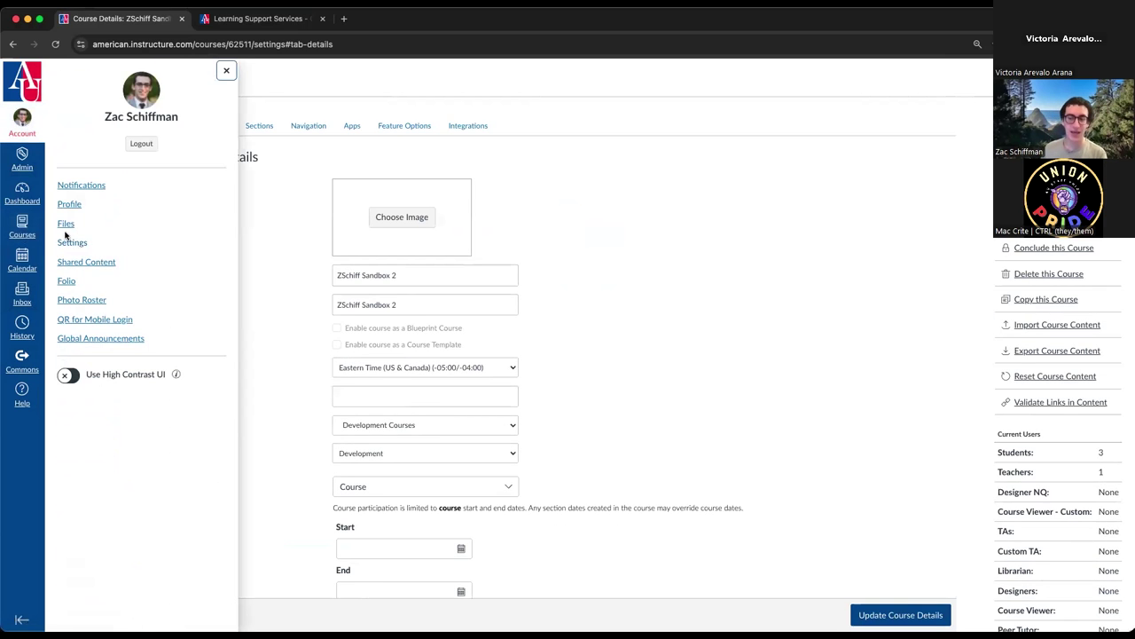
pyautogui.click(227, 70)
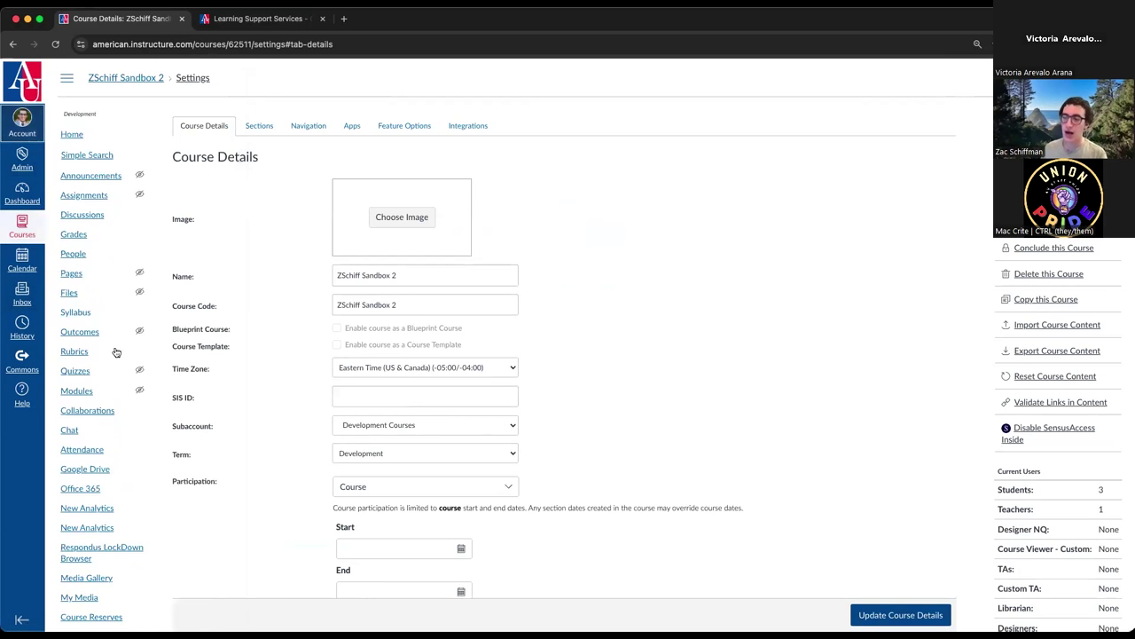
pyautogui.scroll(-4, 93, 377)
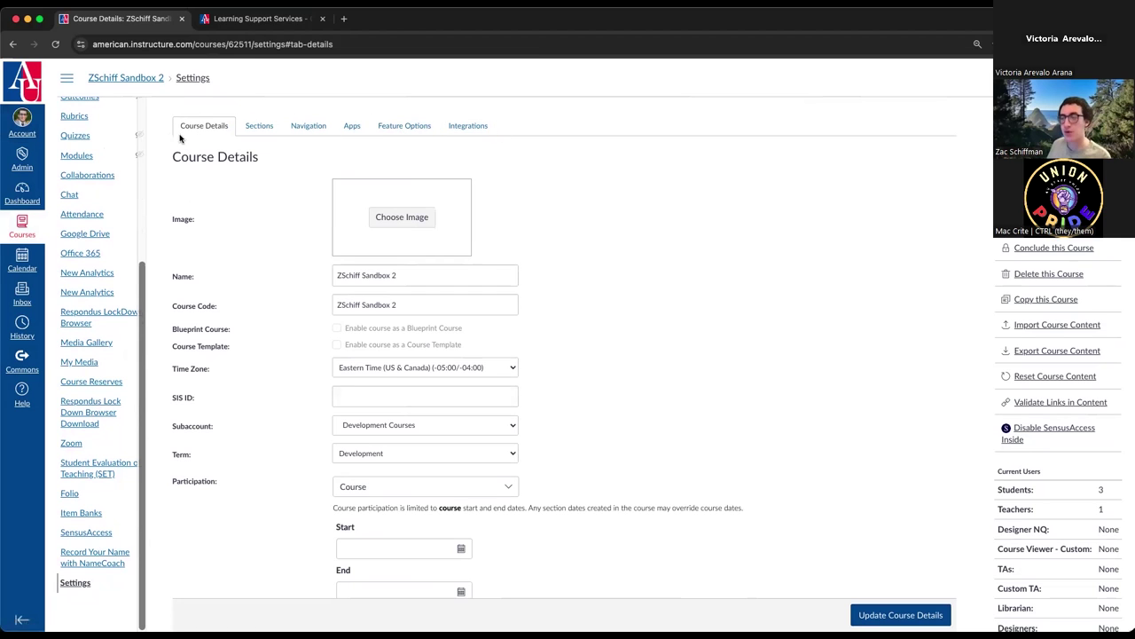
pyautogui.scroll(5, 104, 236)
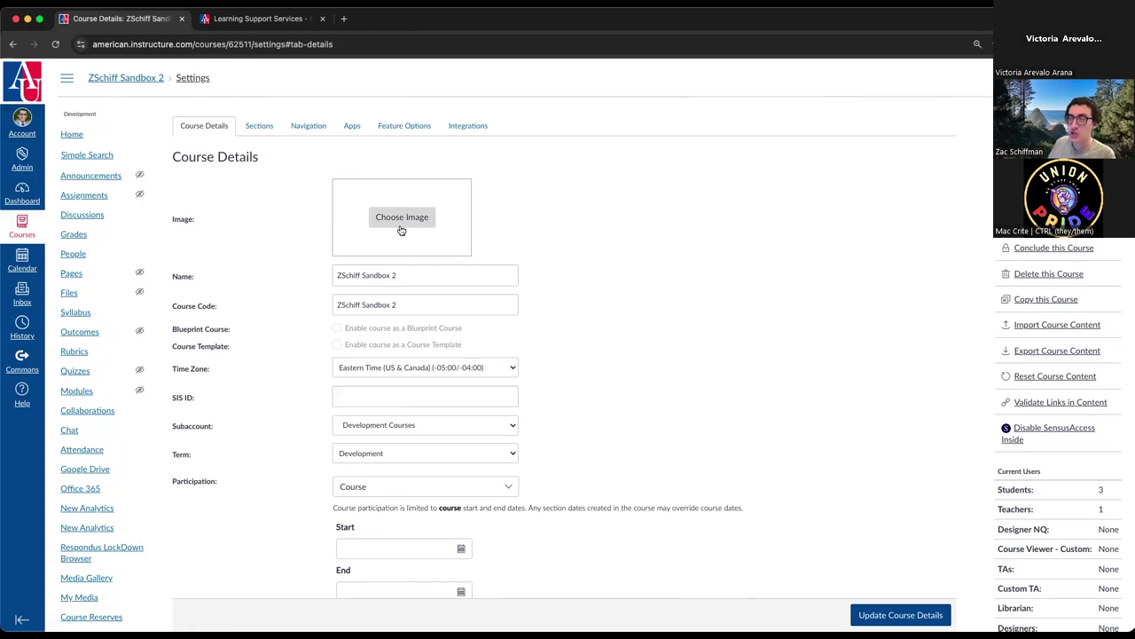
# - Open the Dashboard in a second tab, try List View, and switch between the two tabs
pyautogui.keyDown('super'); pyautogui.click(22, 191); pyautogui.keyUp('super')
pyautogui.click(222, 18)
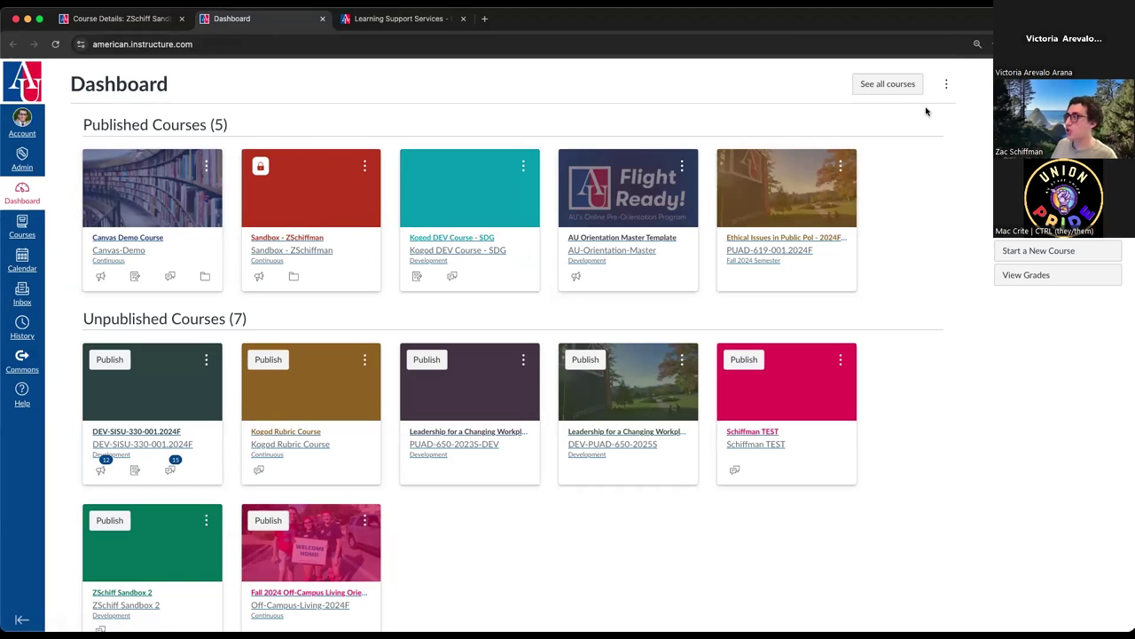
pyautogui.click(945, 86)
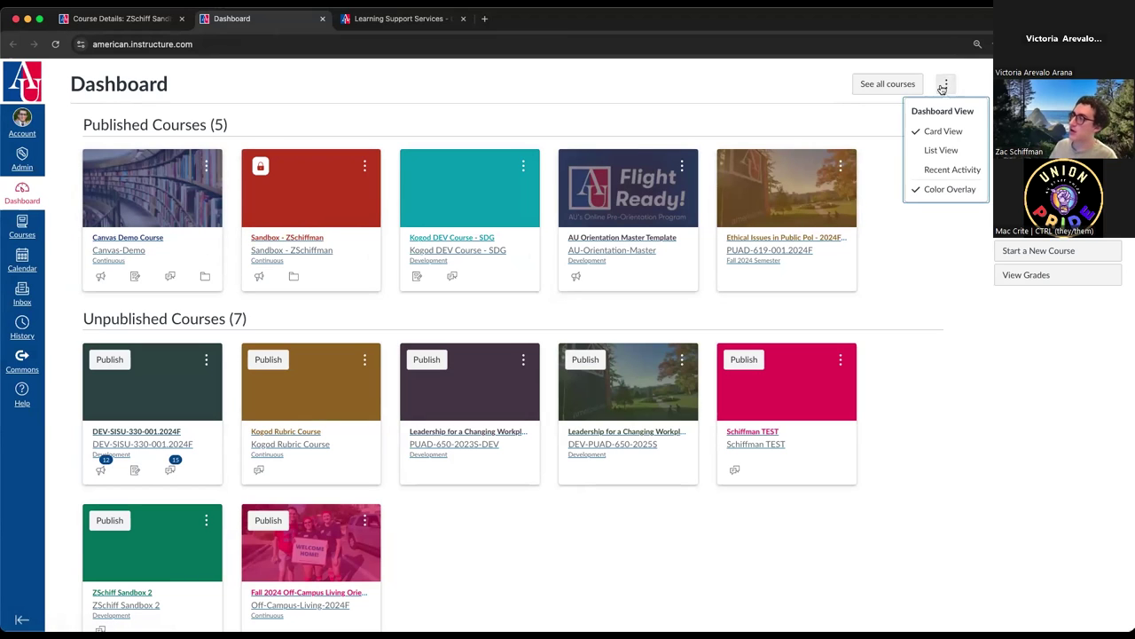
pyautogui.click(960, 155)
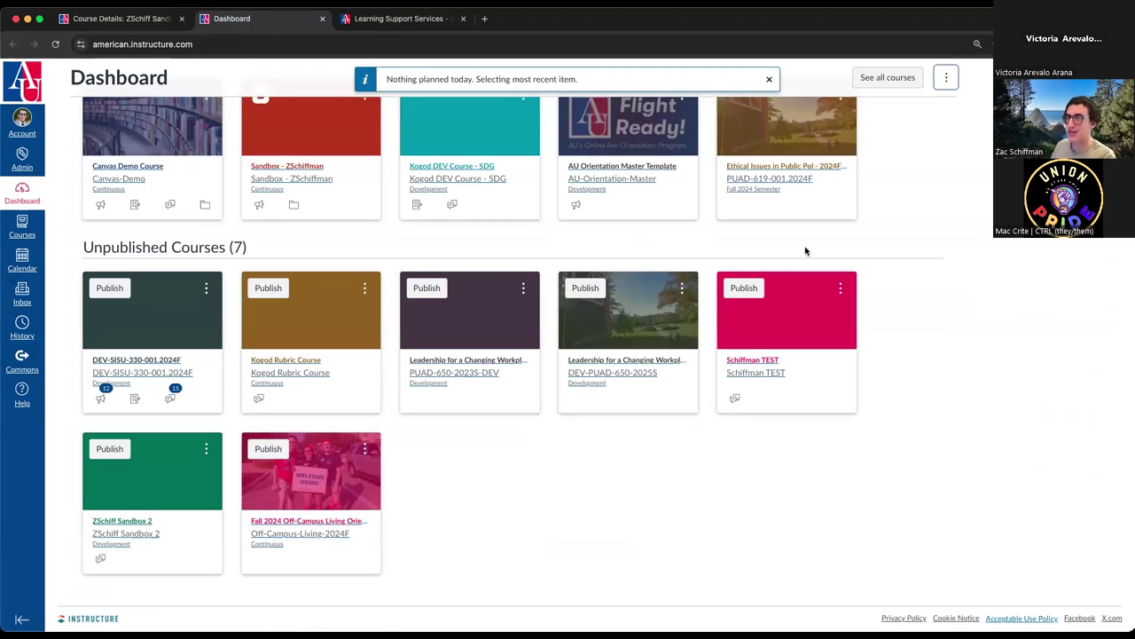
pyautogui.scroll(2, 530, 254)
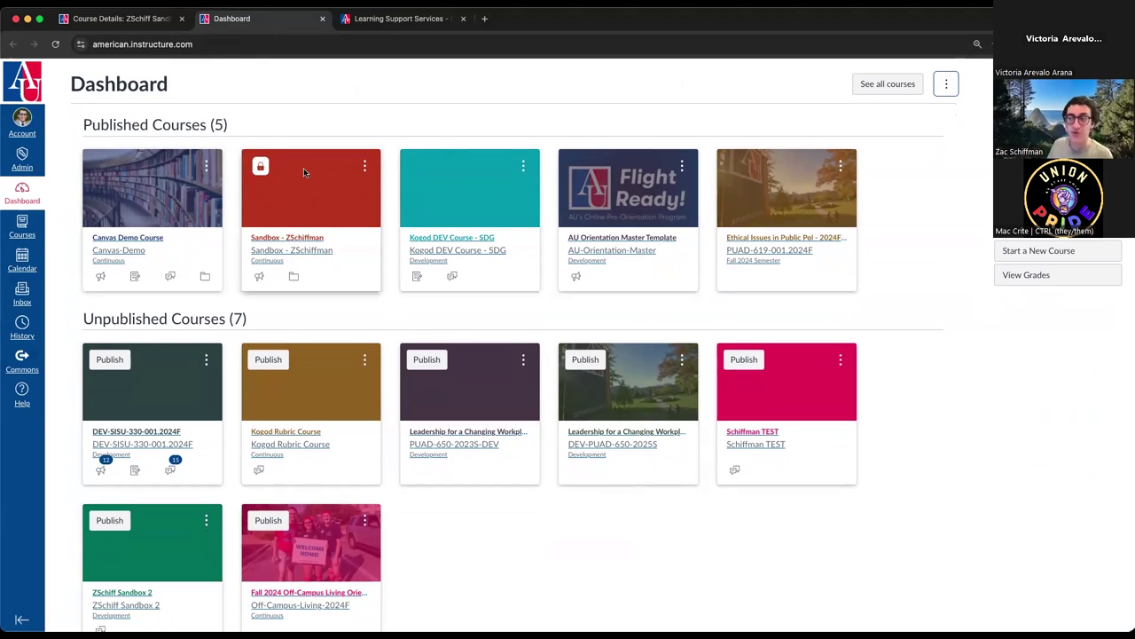
pyautogui.click(116, 17)
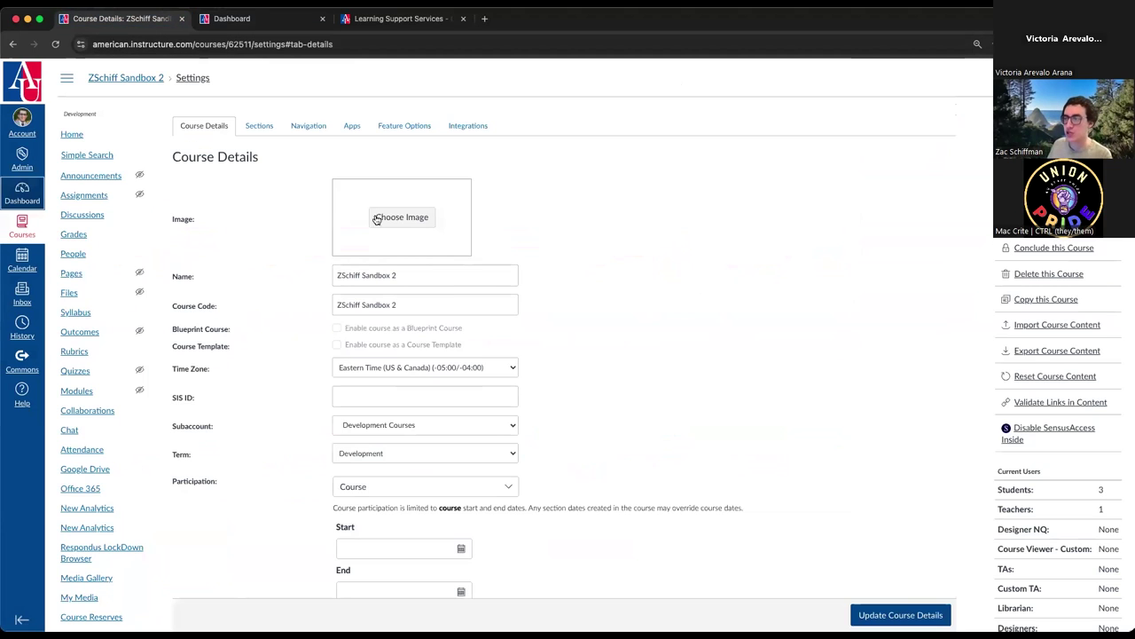
pyautogui.click(213, 20)
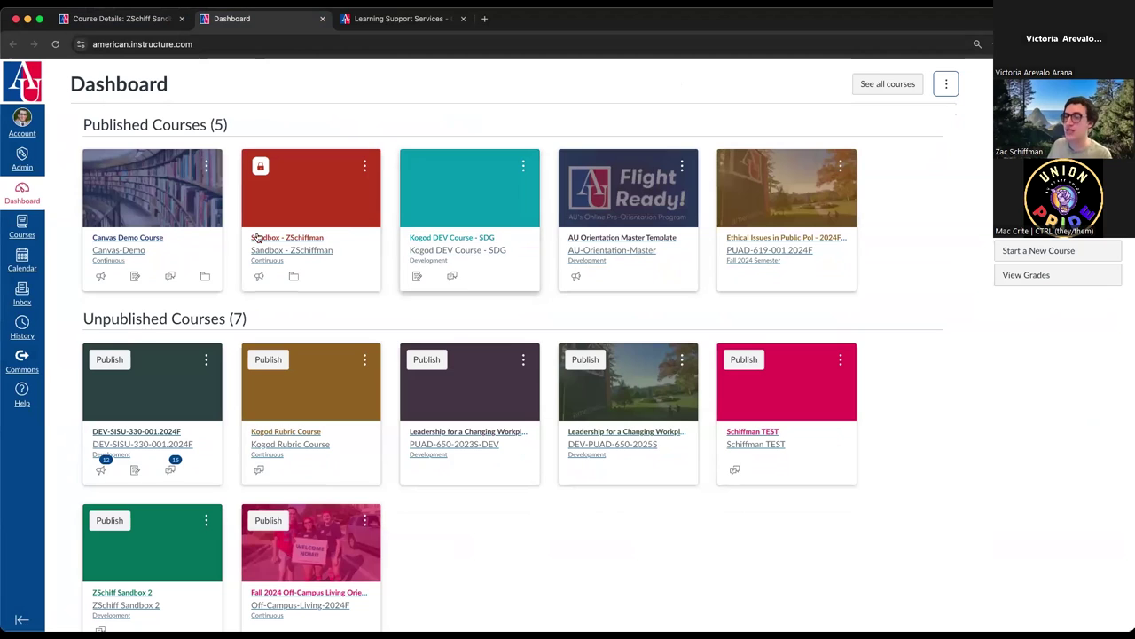
pyautogui.click(24, 261)
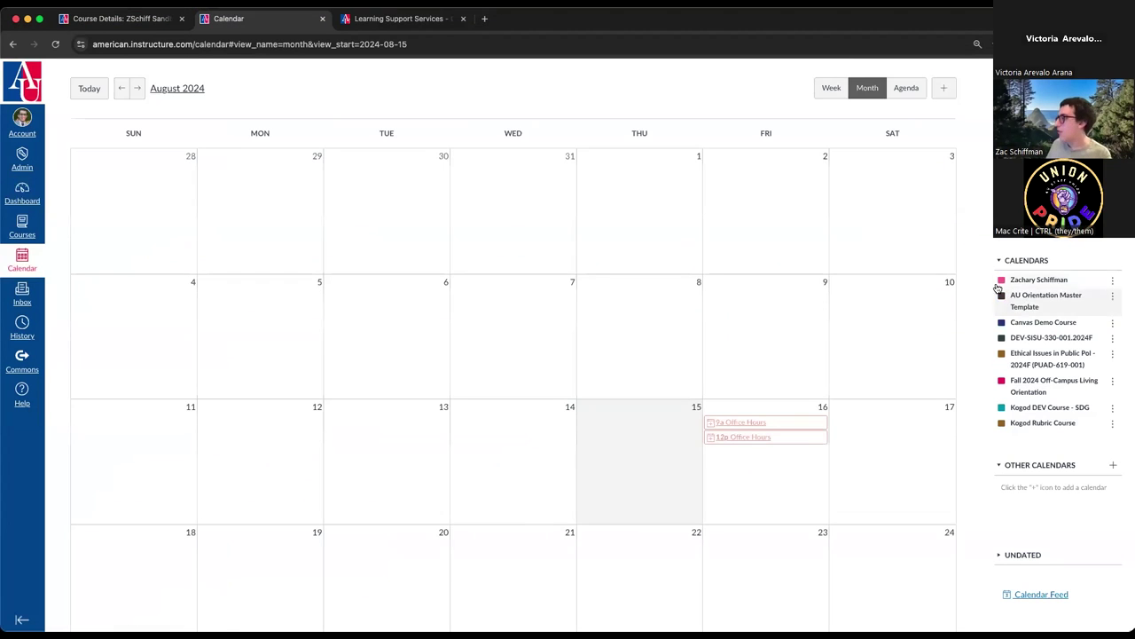
pyautogui.click(21, 189)
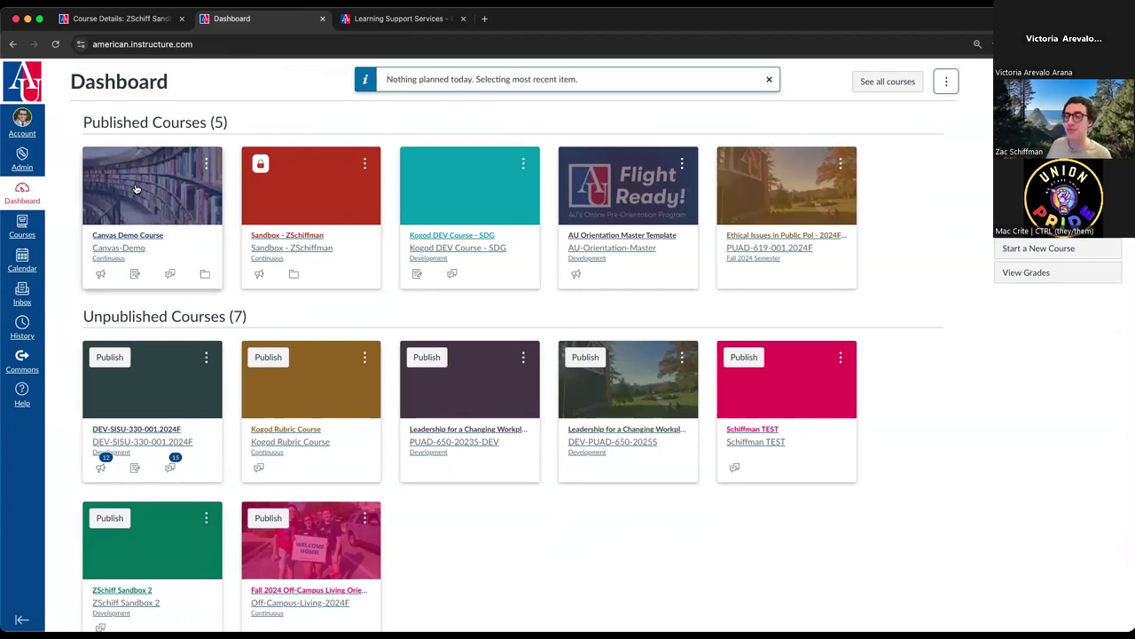
pyautogui.scroll(-1, 138, 186)
pyautogui.scroll(-1, 138, 186)
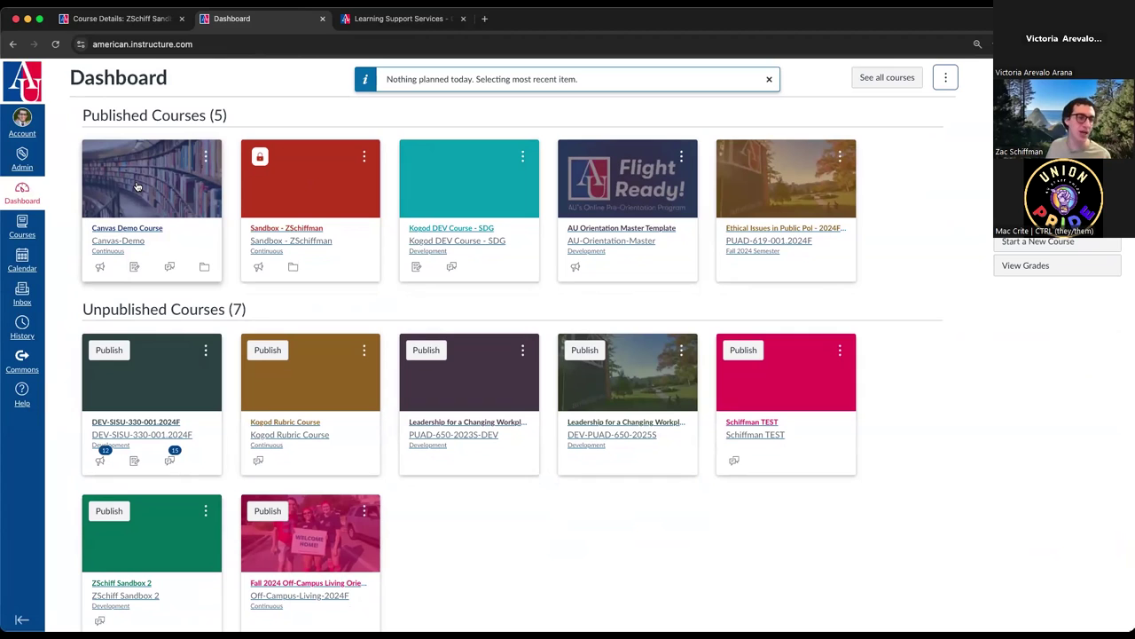
# - Review ZSchiff Sandbox 2's Course Details fields, including the Blueprint Course checkbox
pyautogui.click(124, 18)
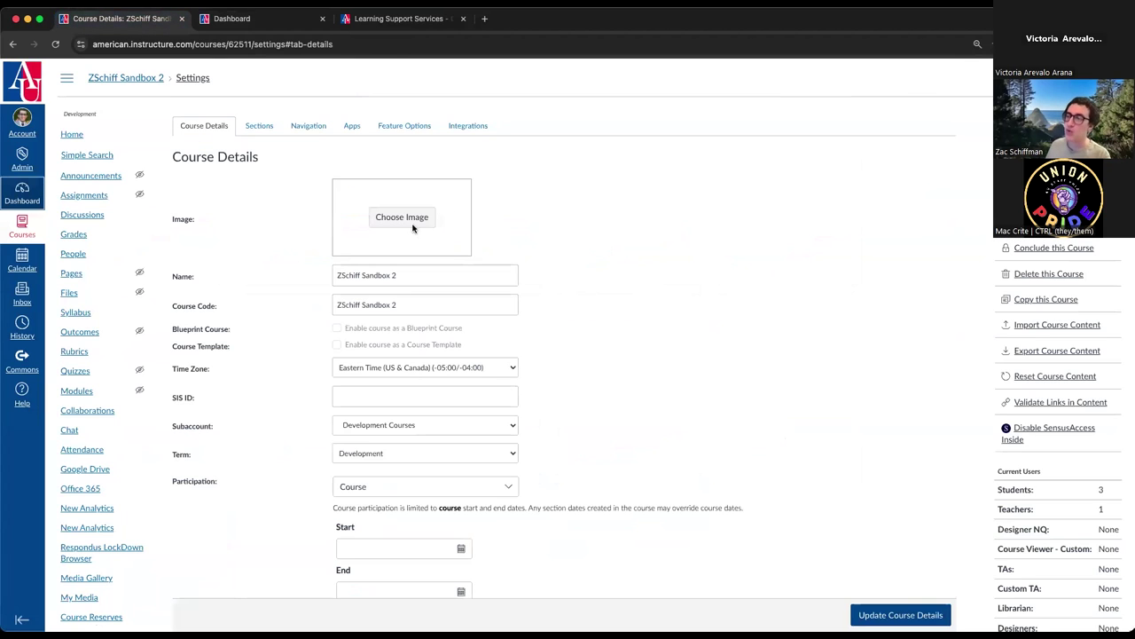
pyautogui.scroll(-5, 80, 501)
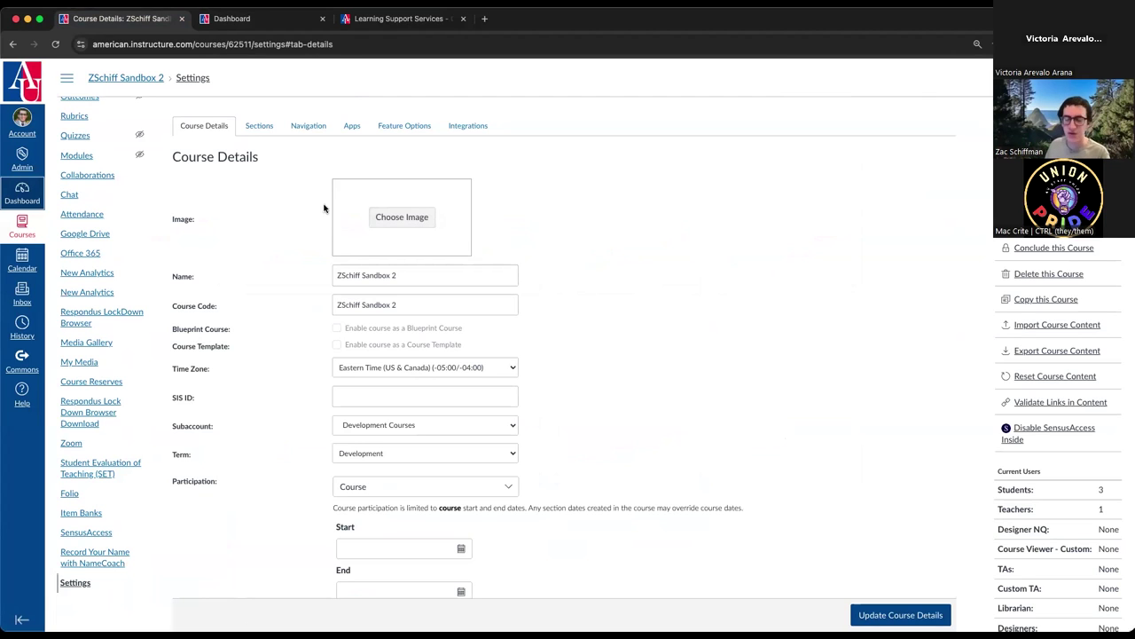
pyautogui.scroll(-2, 296, 220)
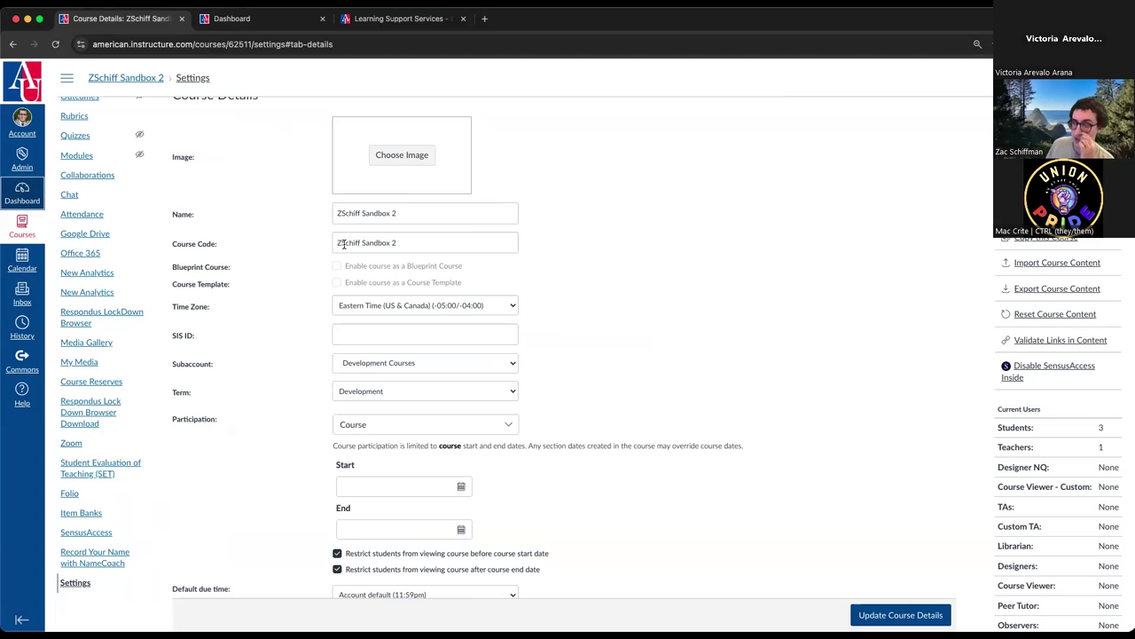
pyautogui.scroll(2, 400, 232)
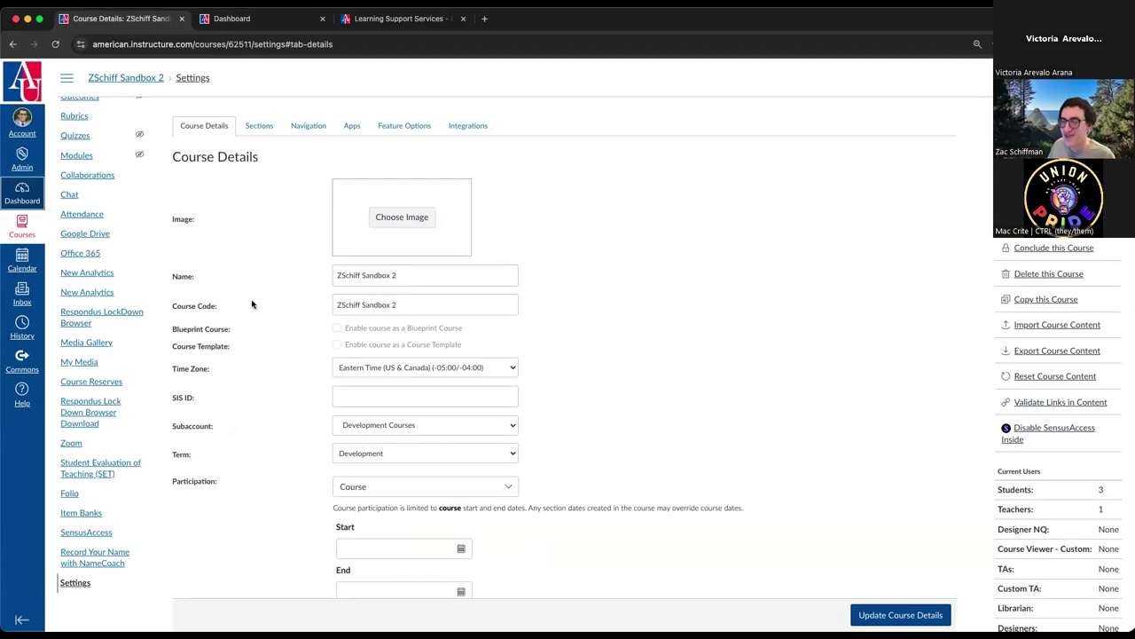
pyautogui.scroll(-1, 311, 310)
pyautogui.moveTo(381, 275)
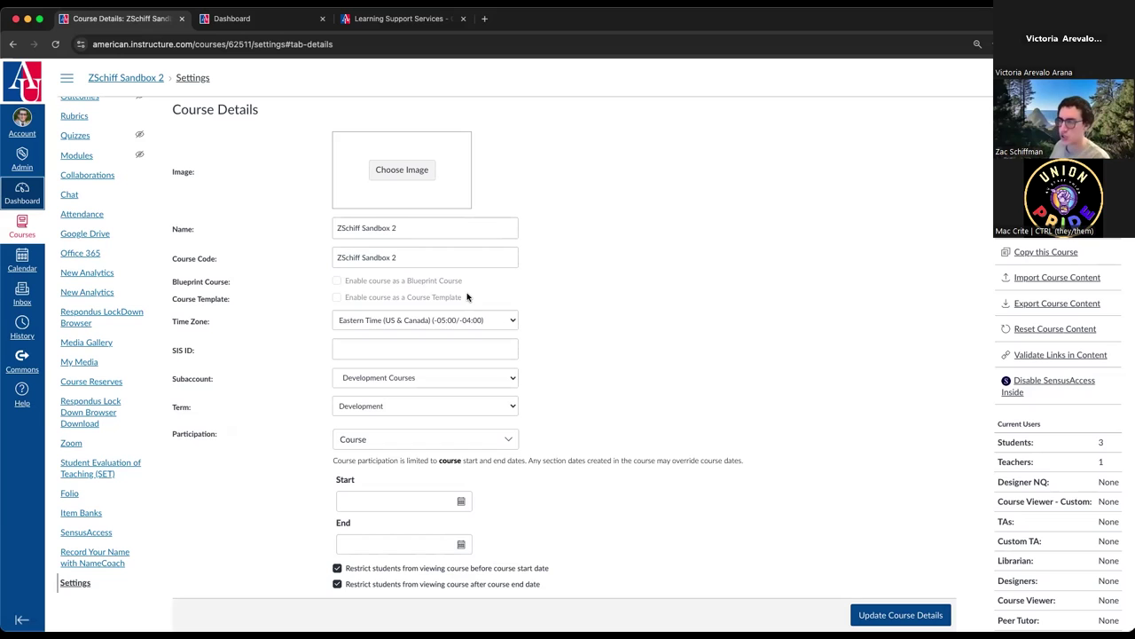
pyautogui.moveTo(456, 278)
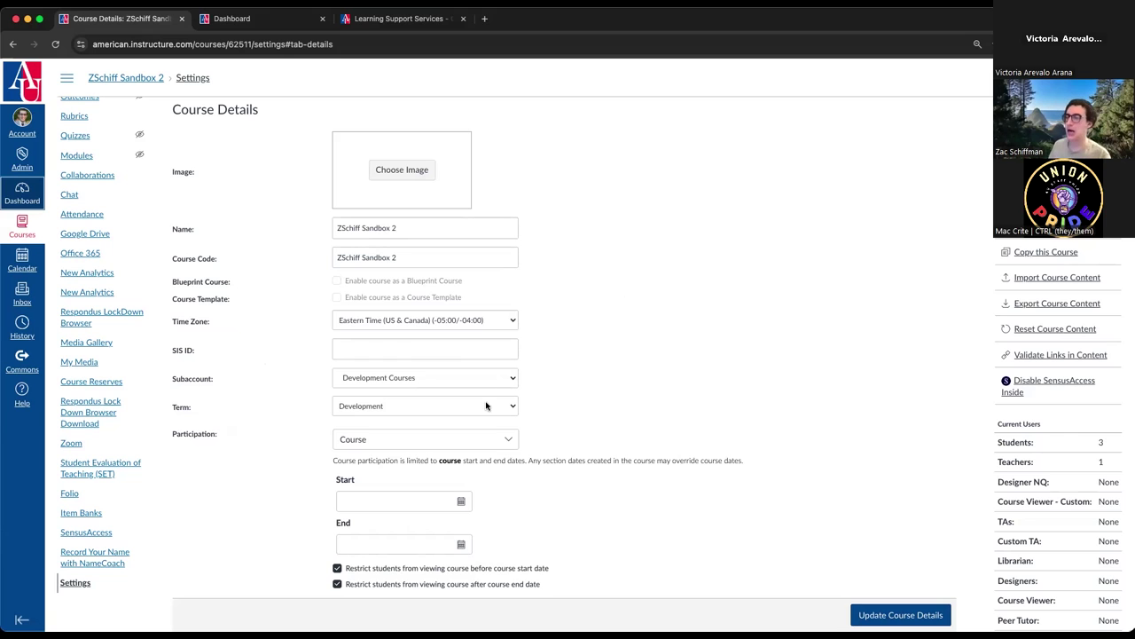
# - Change the course Term from Development to Fall 2024 Semester
pyautogui.scroll(-1, 579, 369)
pyautogui.scroll(-2, 578, 369)
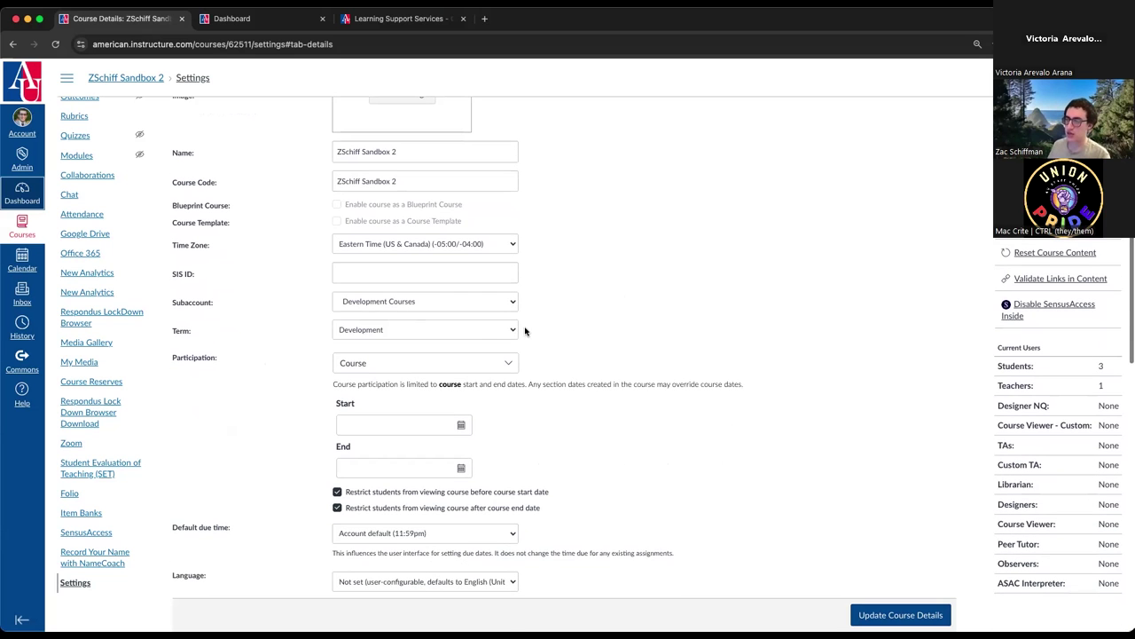
pyautogui.click(514, 330)
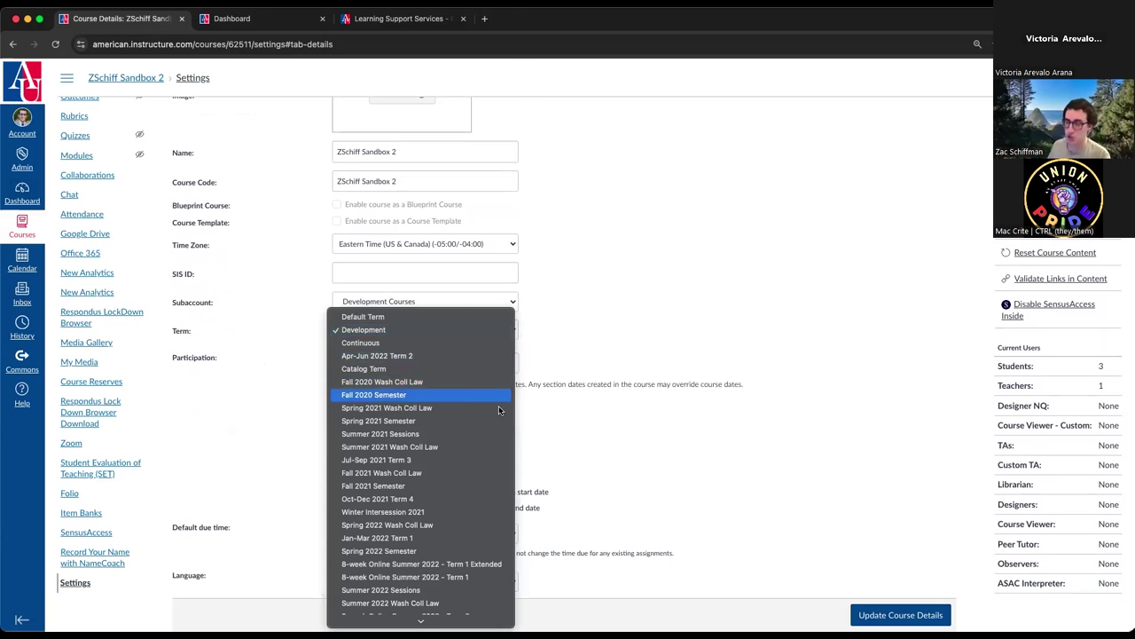
pyautogui.scroll(-5, 470, 479)
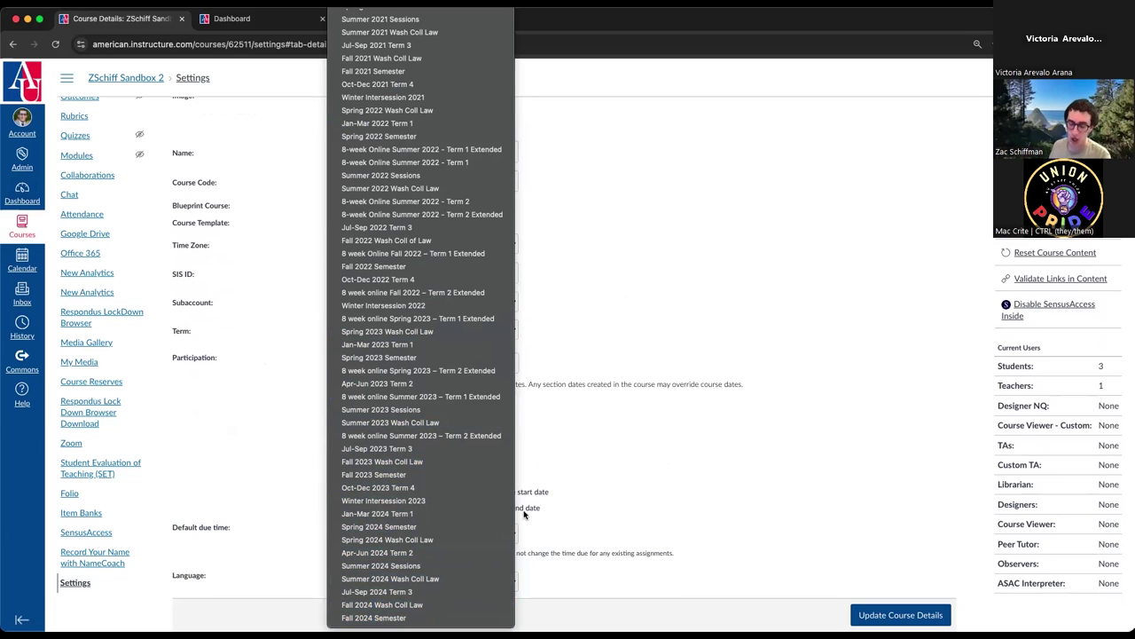
pyautogui.click(564, 459)
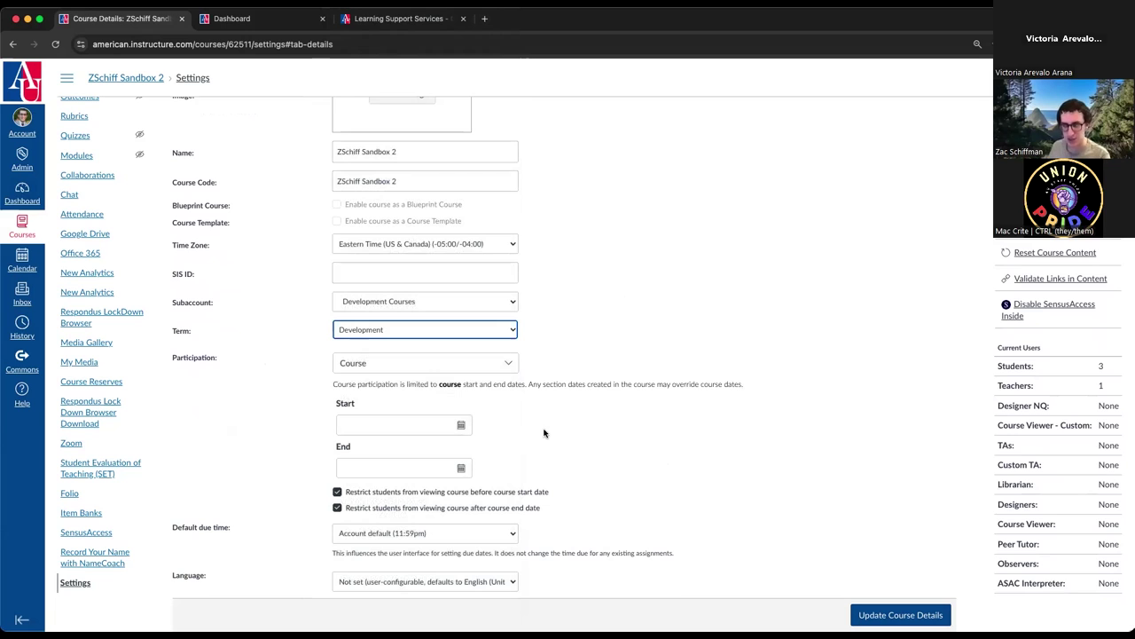
pyautogui.click(441, 329)
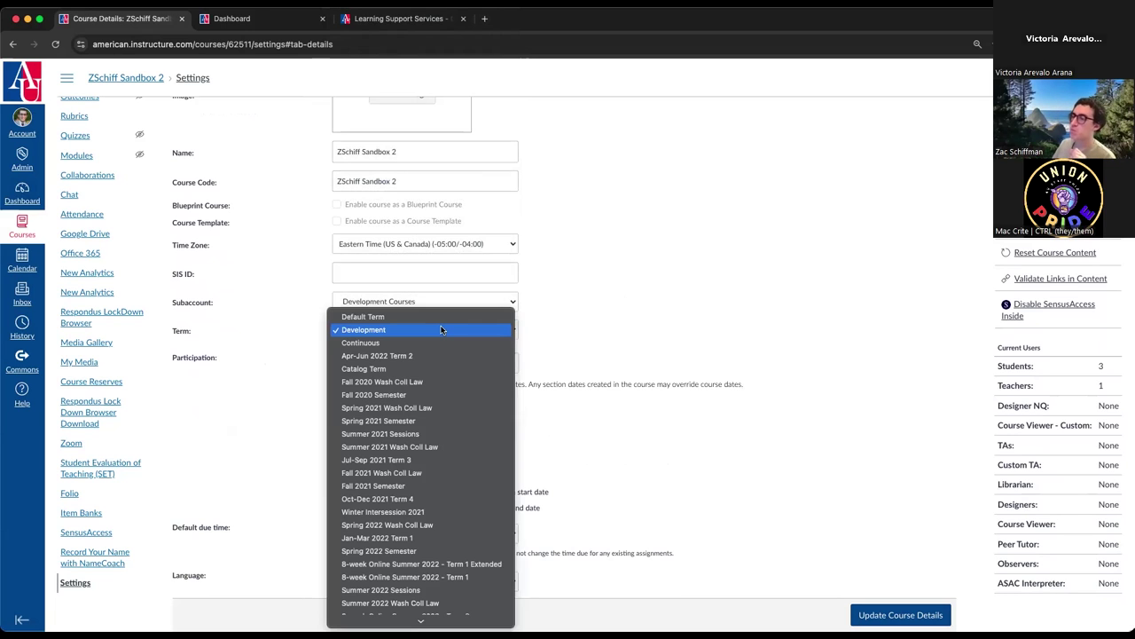
pyautogui.click(566, 327)
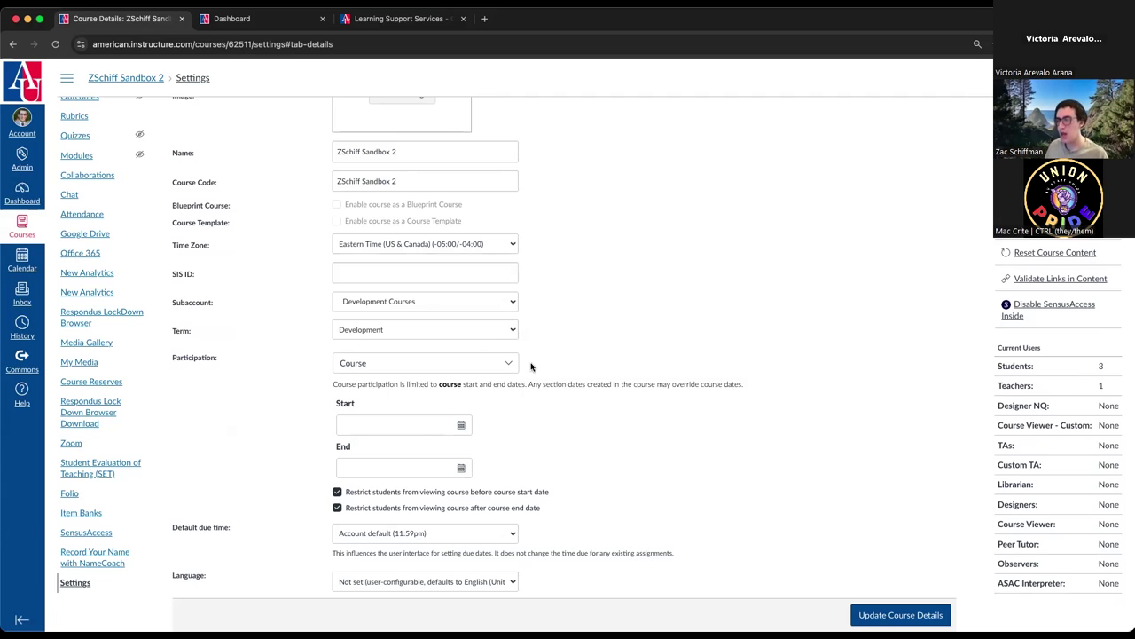
pyautogui.click(499, 333)
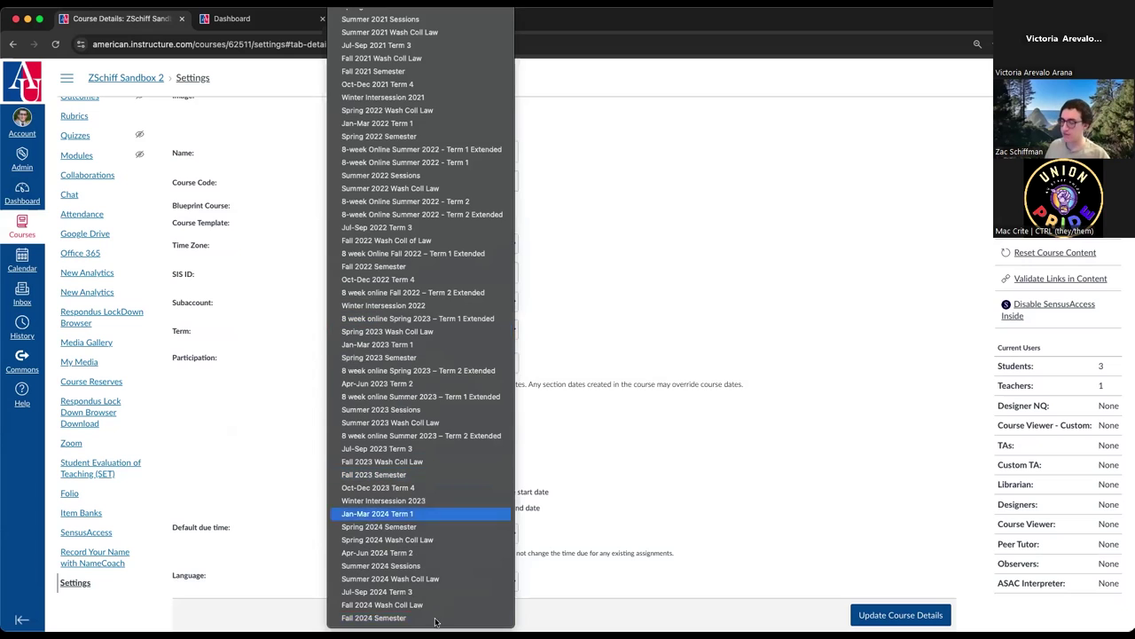
pyautogui.click(399, 619)
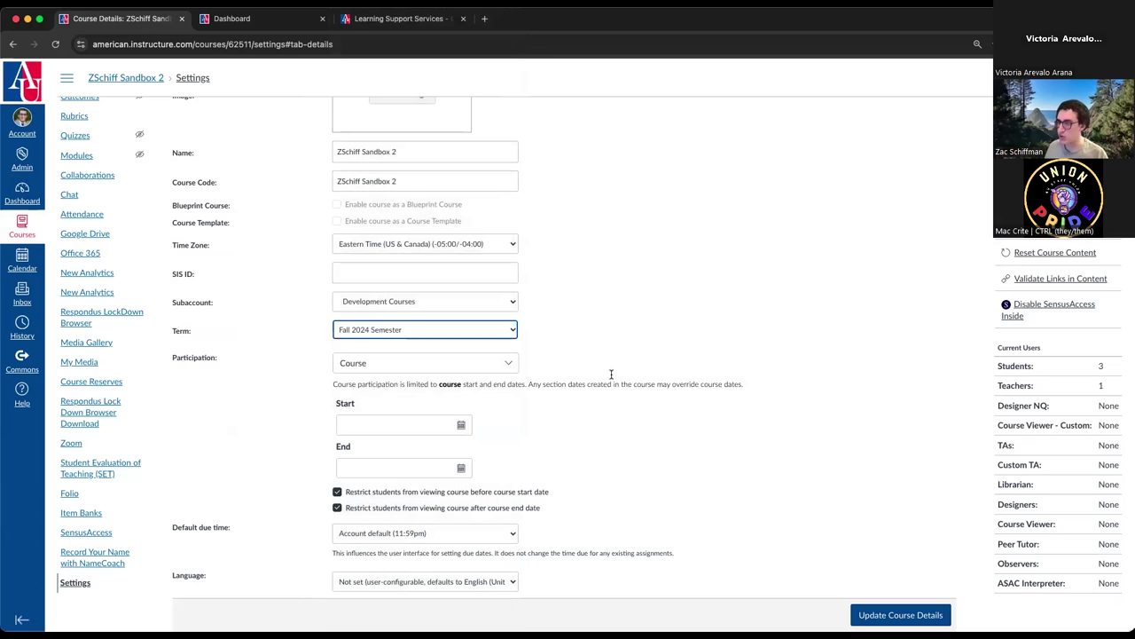
# - Try Term participation, then reselect Fall 2024 Semester as the course term
pyautogui.click(496, 365)
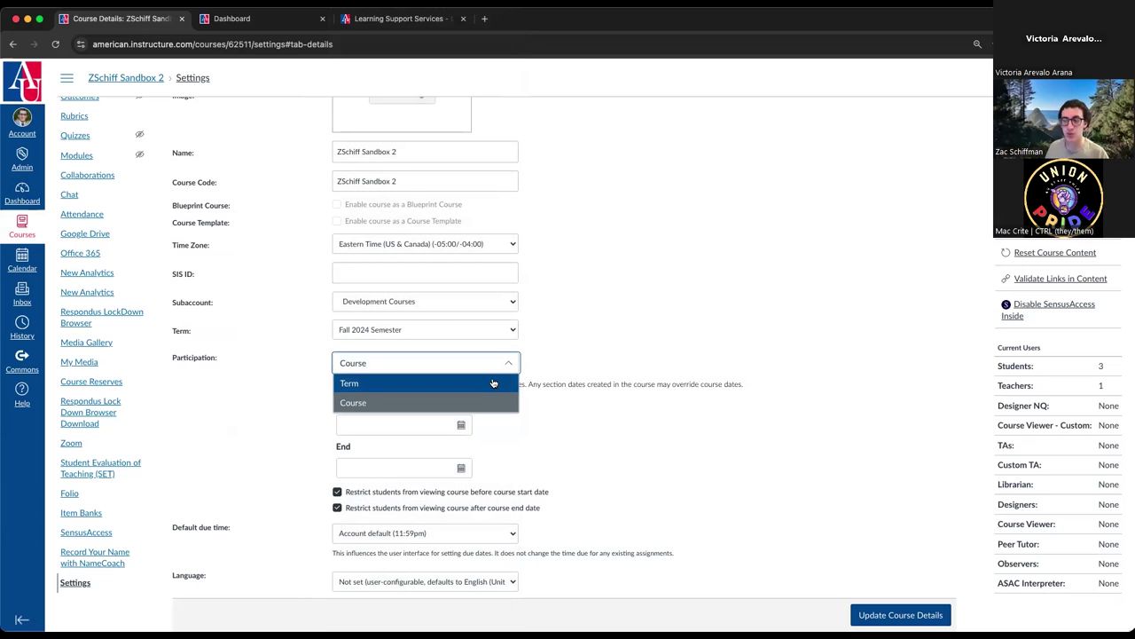
pyautogui.click(493, 382)
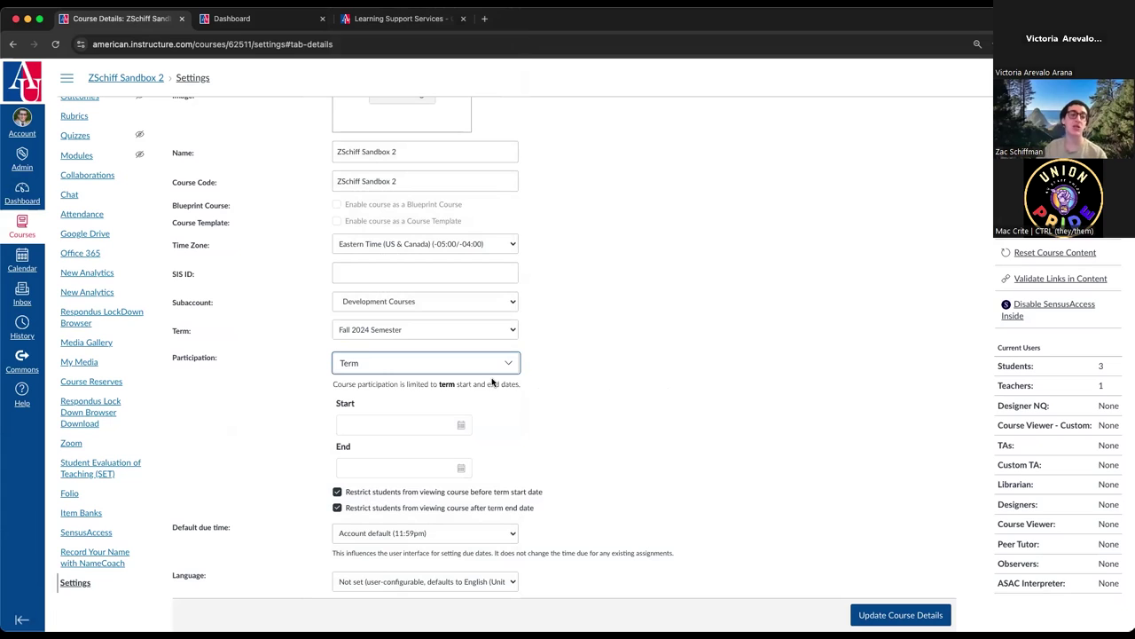
pyautogui.click(557, 416)
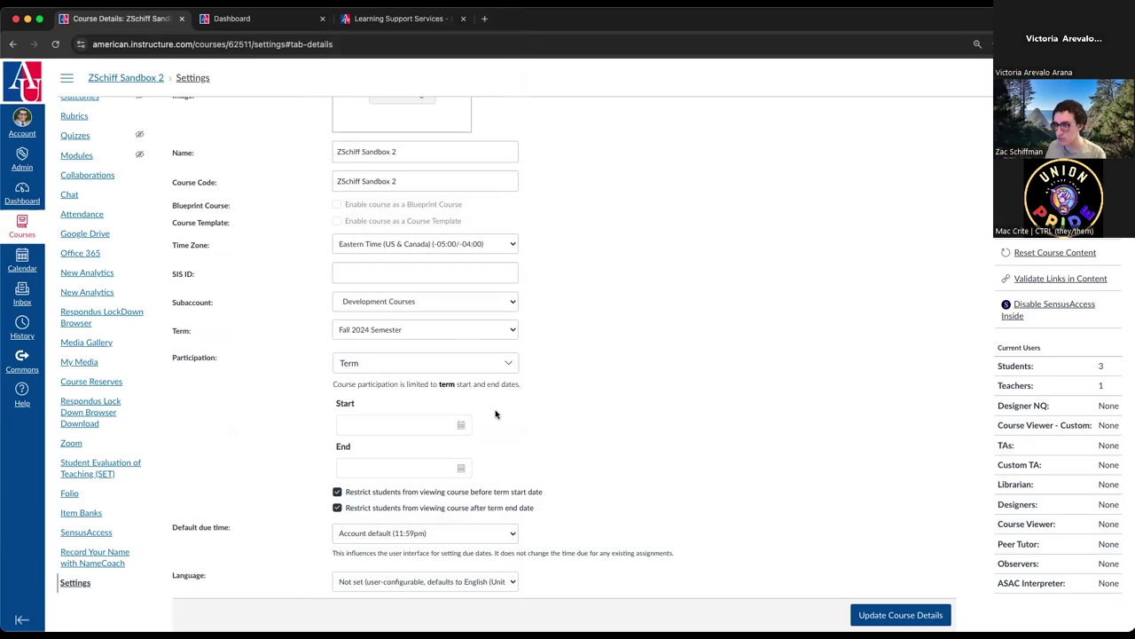
pyautogui.click(510, 331)
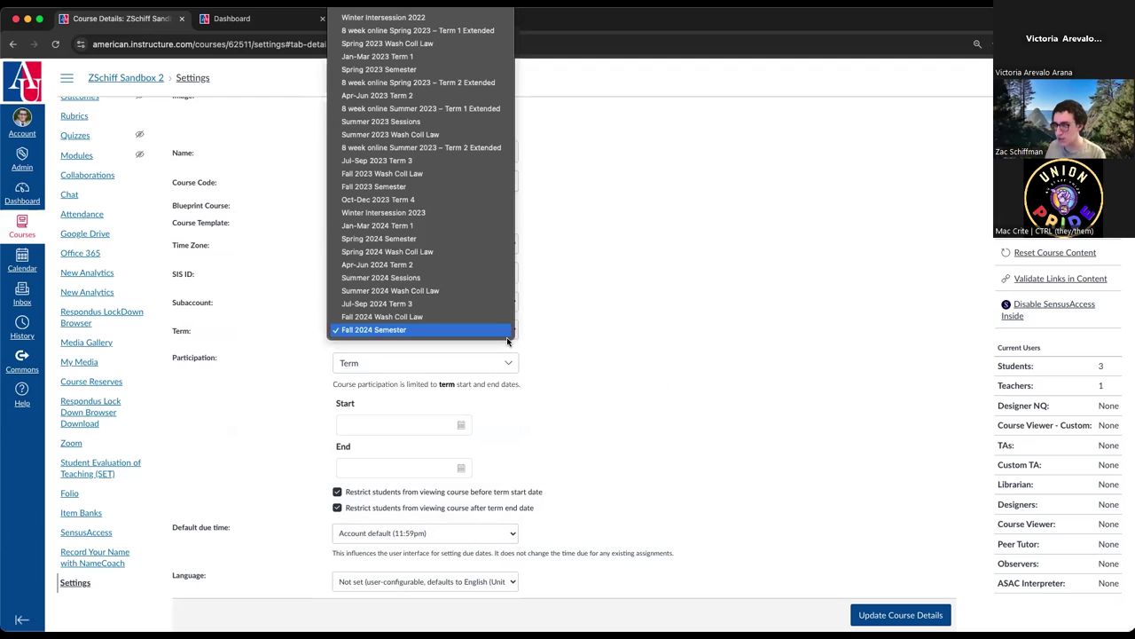
pyautogui.click(491, 318)
pyautogui.click(509, 330)
pyautogui.press('Return')
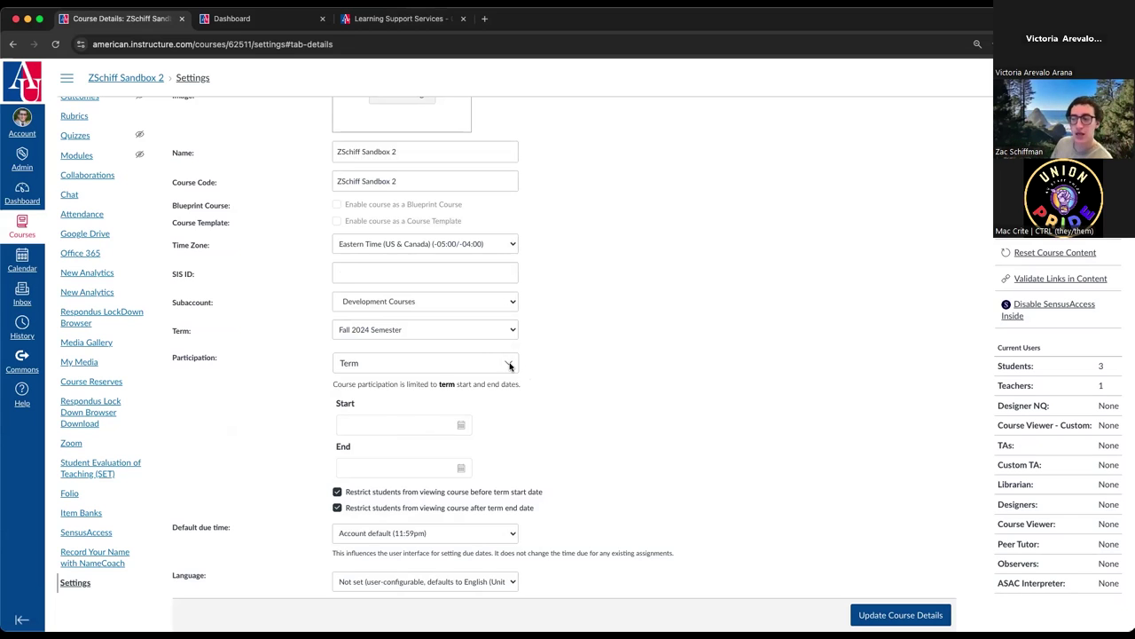
# - Set participation back to Course dates and highlight the participation explanation note
pyautogui.click(510, 365)
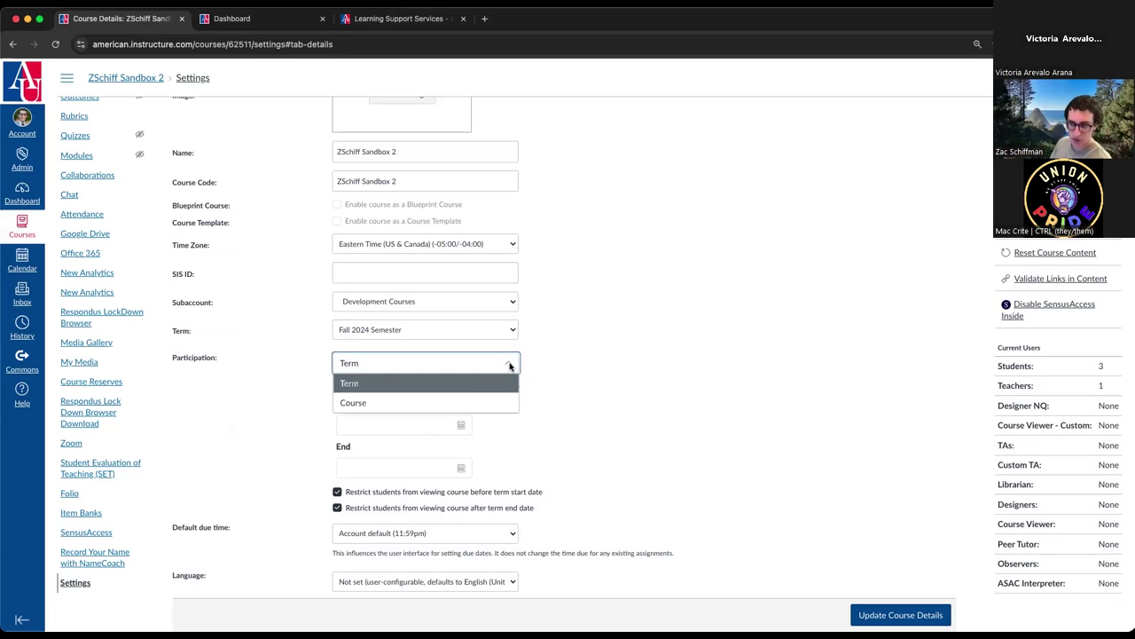
pyautogui.click(455, 403)
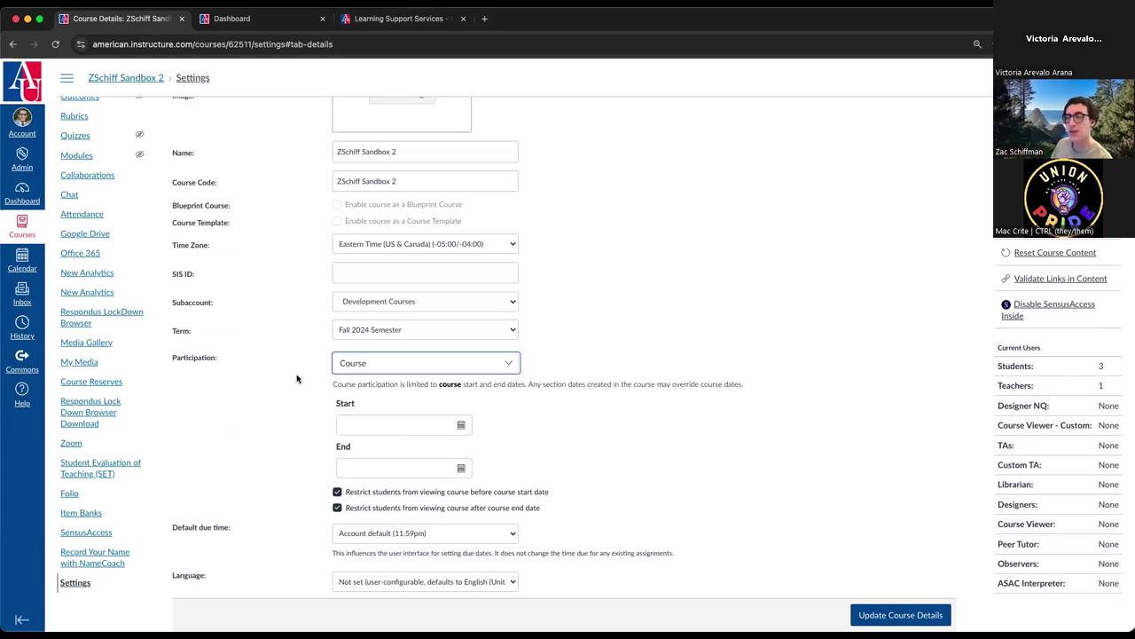
pyautogui.moveTo(333, 383); pyautogui.dragTo(744, 389)
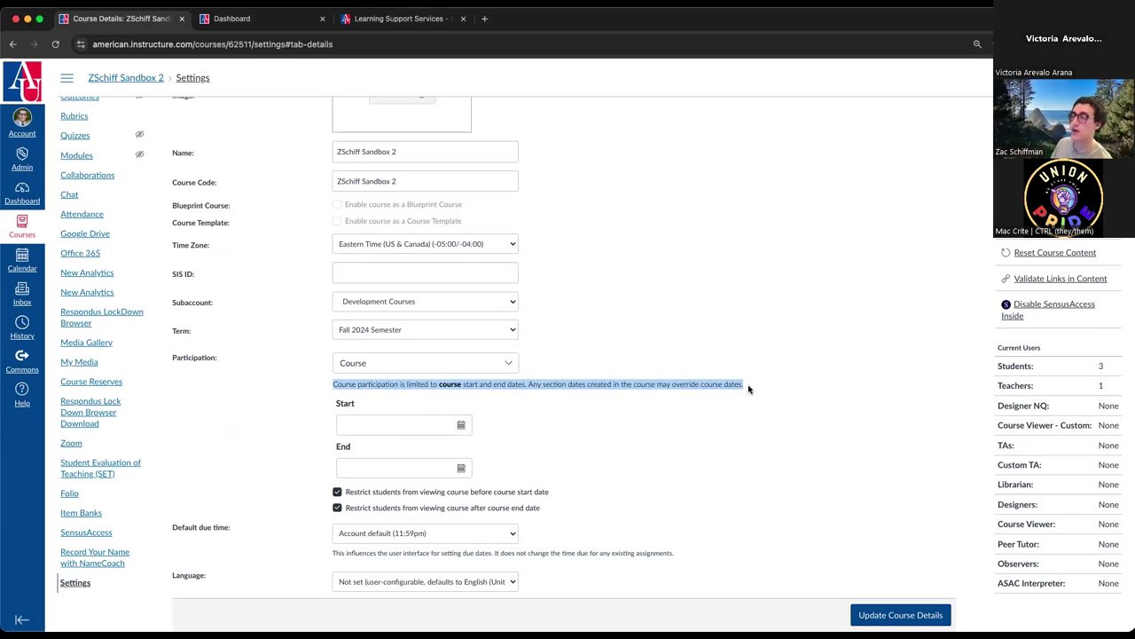
pyautogui.moveTo(333, 384); pyautogui.dragTo(528, 385)
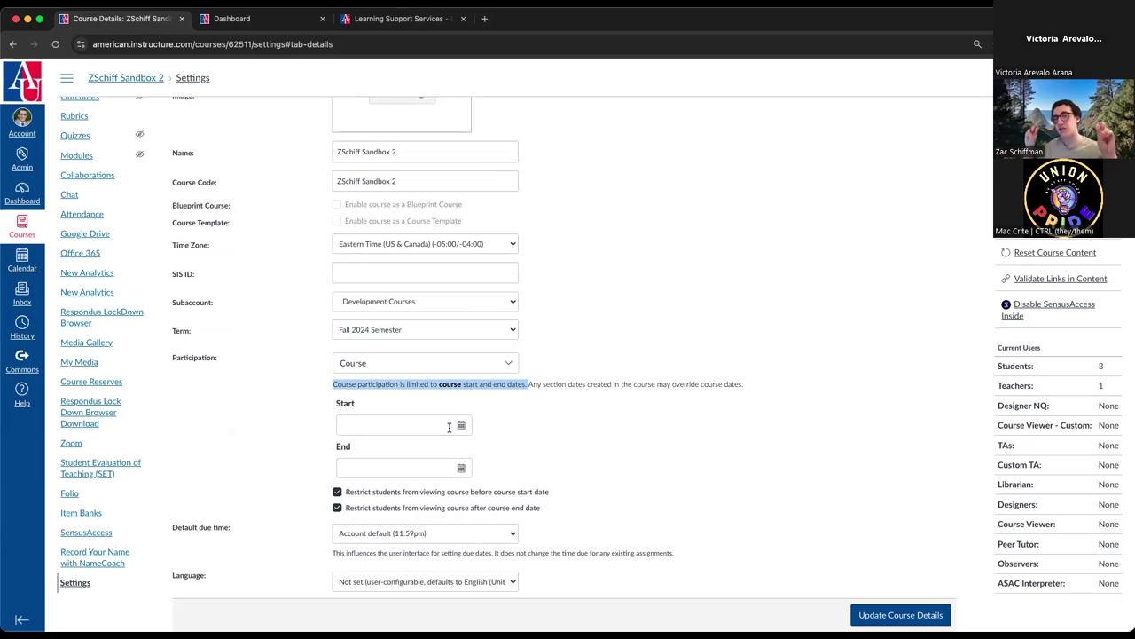
pyautogui.click(449, 427)
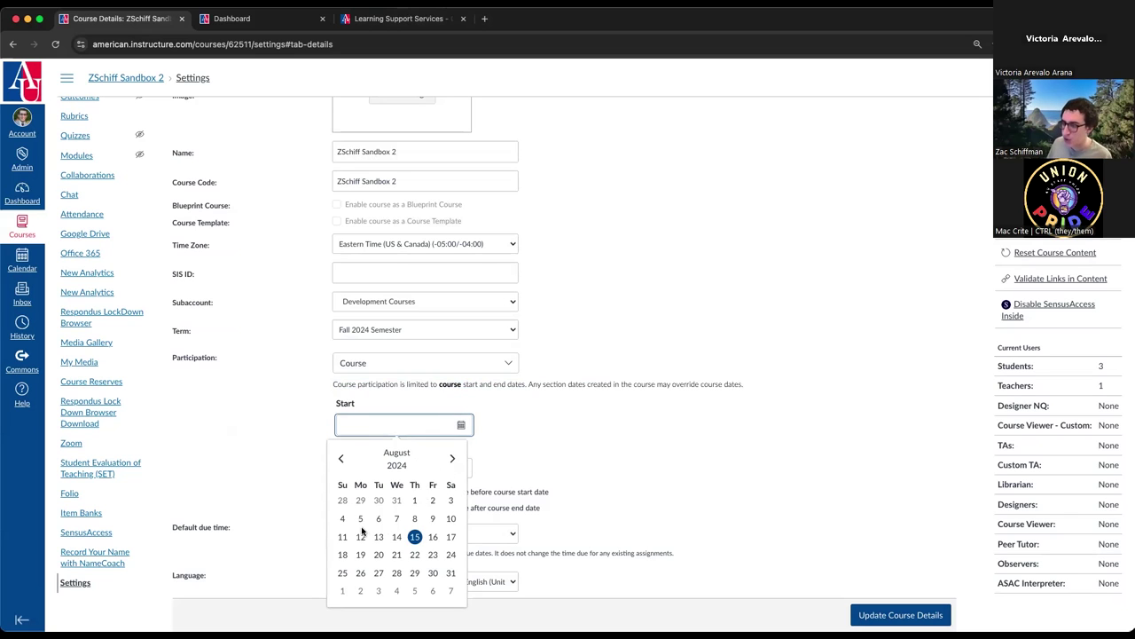
# - Set the course start to Aug 19, 2024 at 8:00am
pyautogui.click(361, 554)
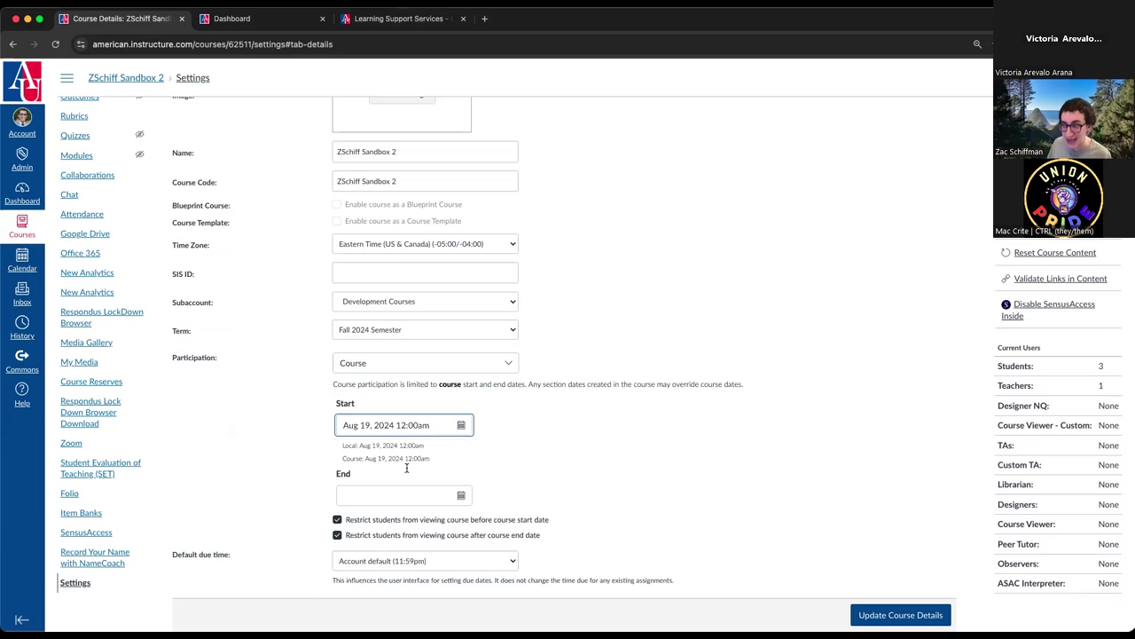
pyautogui.click(461, 426)
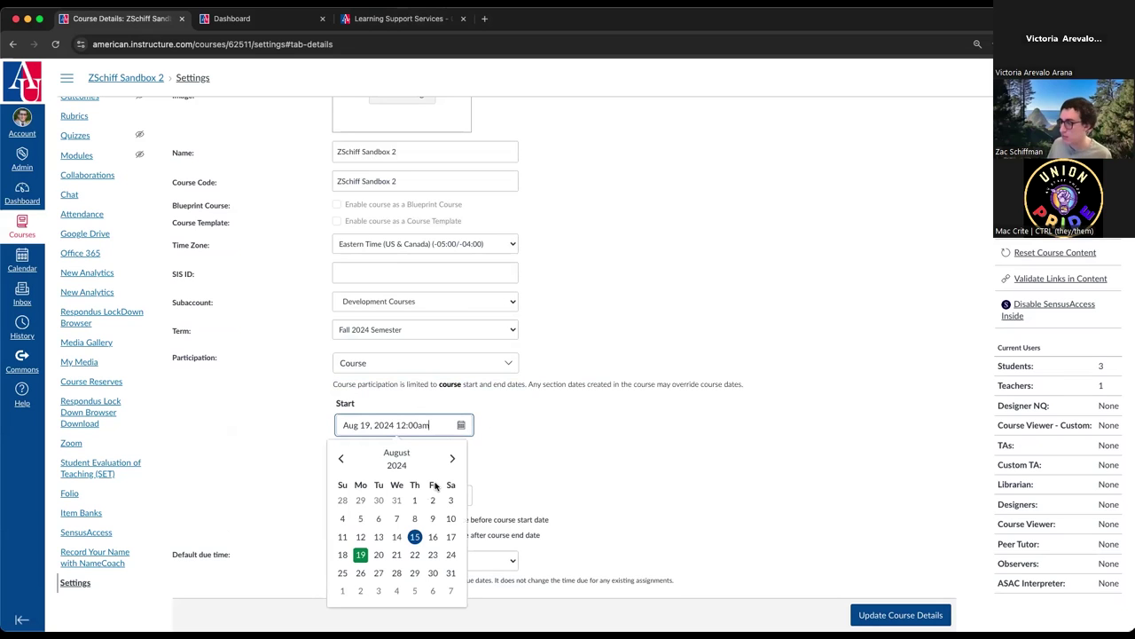
pyautogui.click(399, 425)
pyautogui.write('8')
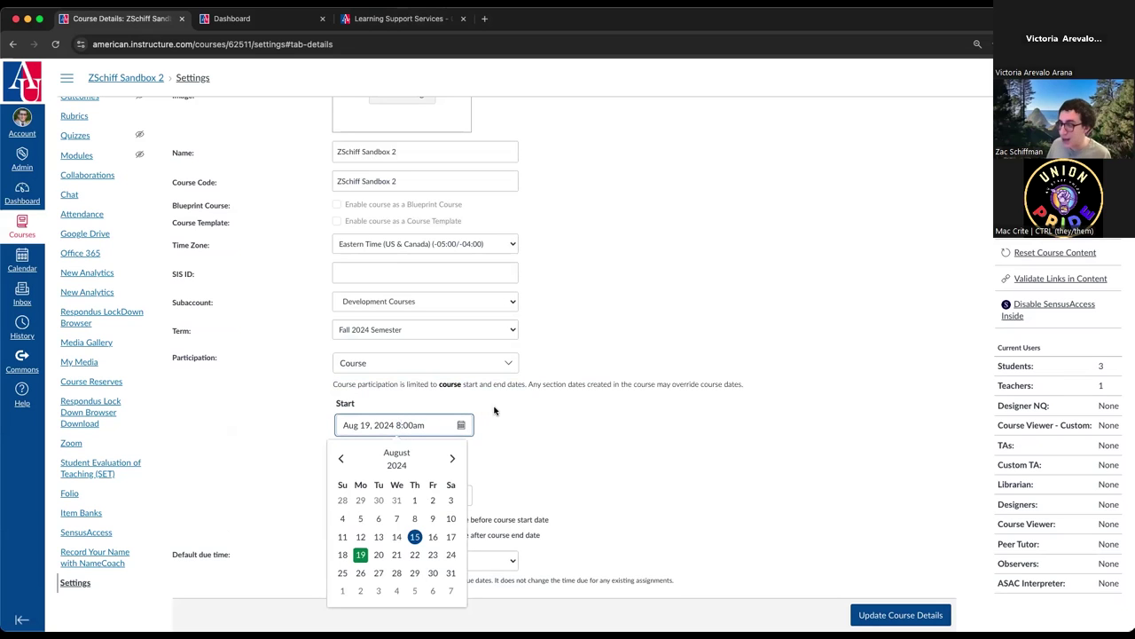
pyautogui.click(496, 410)
# - Set the course end date to Dec 26, 2024 in the December calendar
pyautogui.click(461, 496)
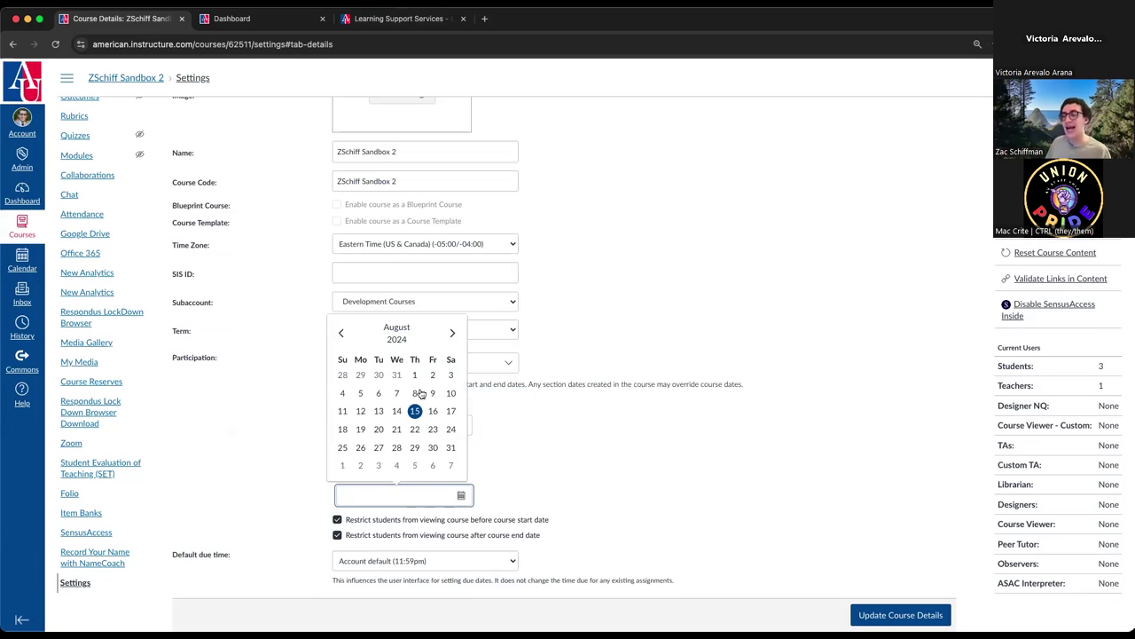
pyautogui.click(451, 334)
pyautogui.click(451, 334)
pyautogui.click(452, 333)
pyautogui.click(451, 334)
pyautogui.click(452, 334)
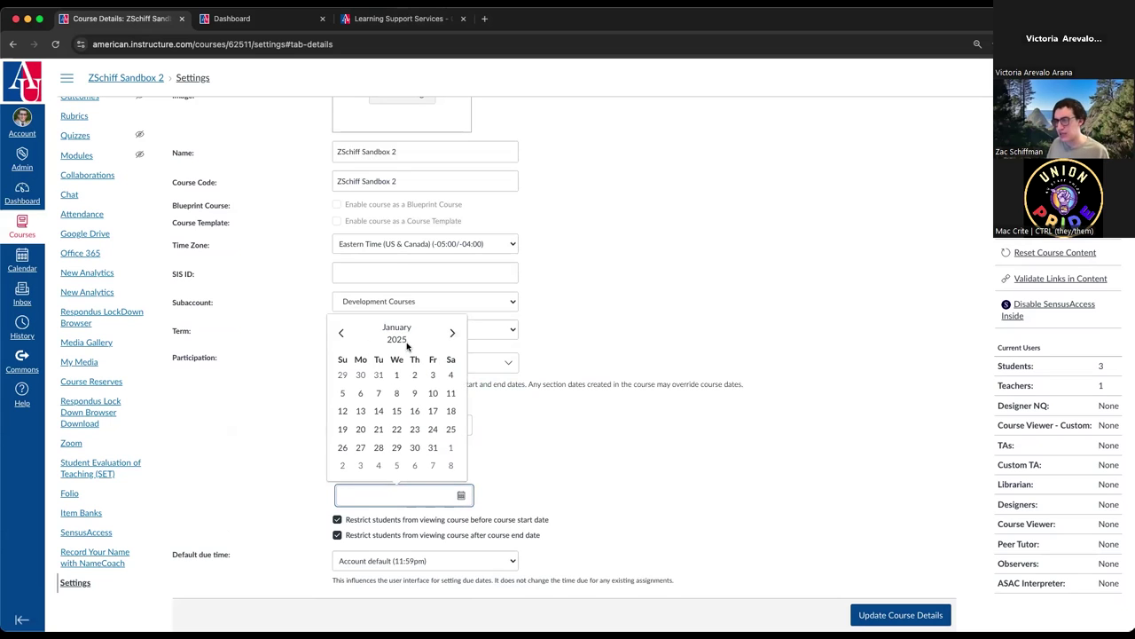
pyautogui.click(343, 334)
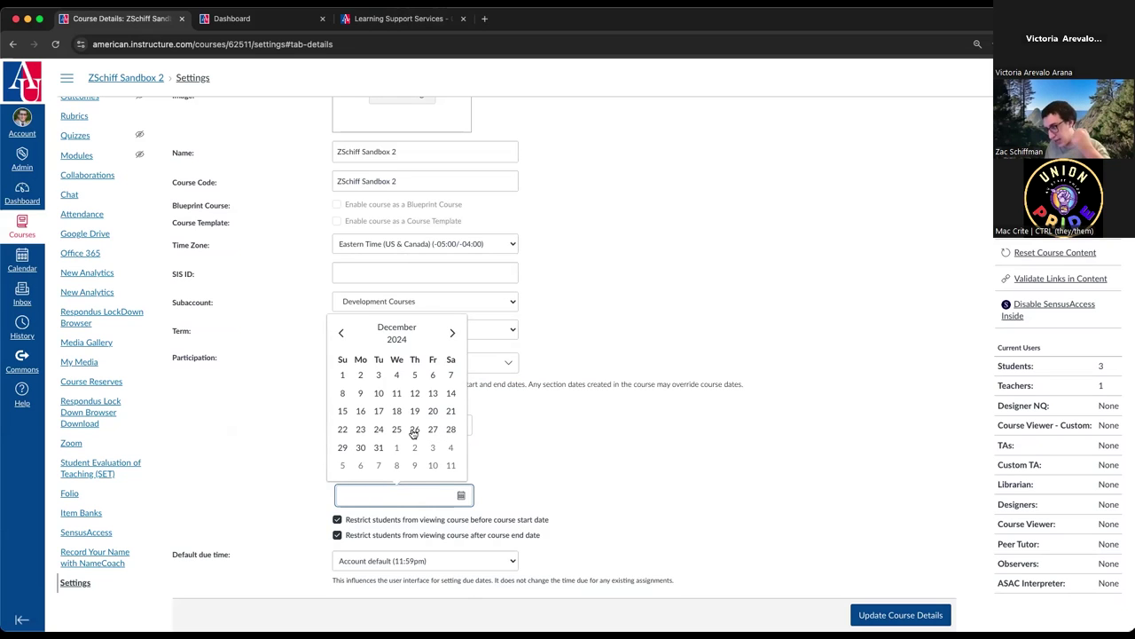
pyautogui.click(413, 429)
pyautogui.click(413, 430)
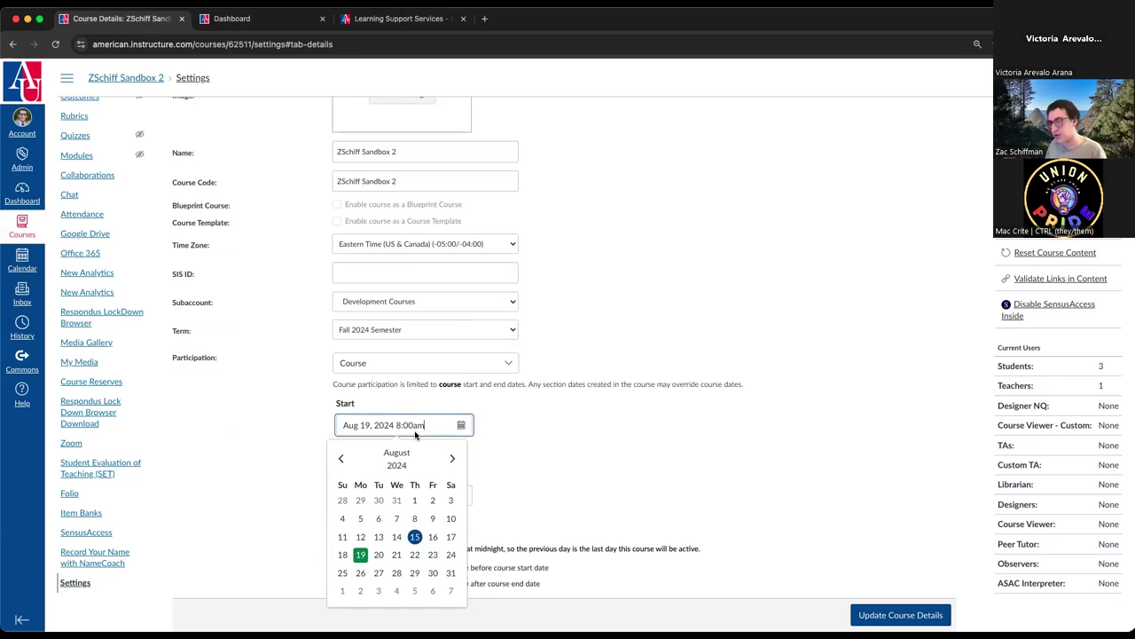
pyautogui.click(532, 441)
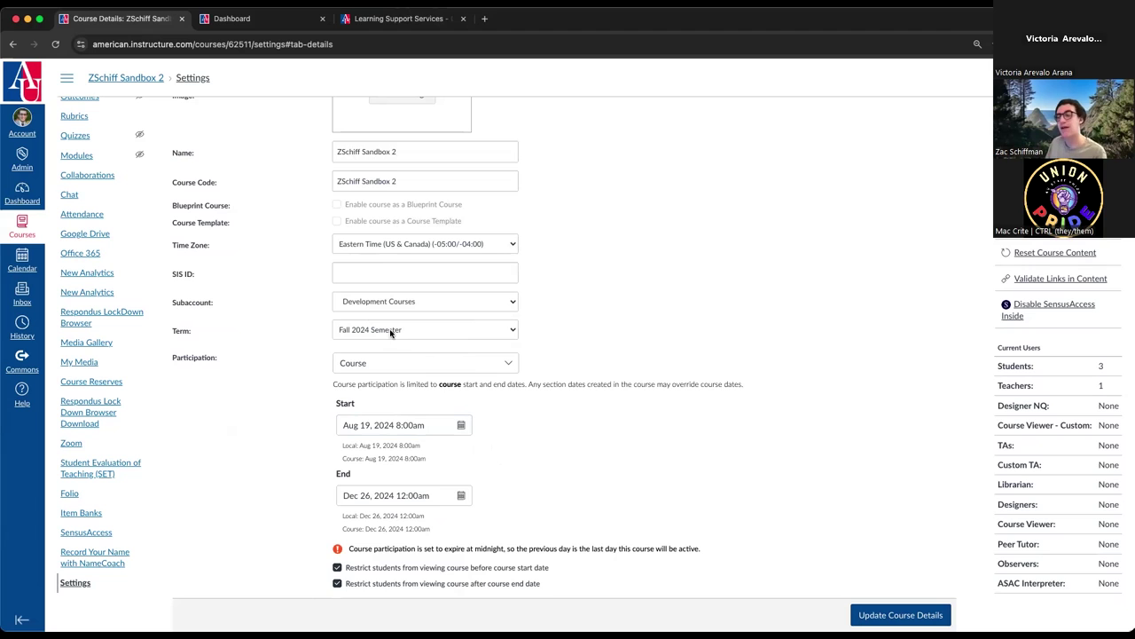
pyautogui.scroll(-2, 377, 377)
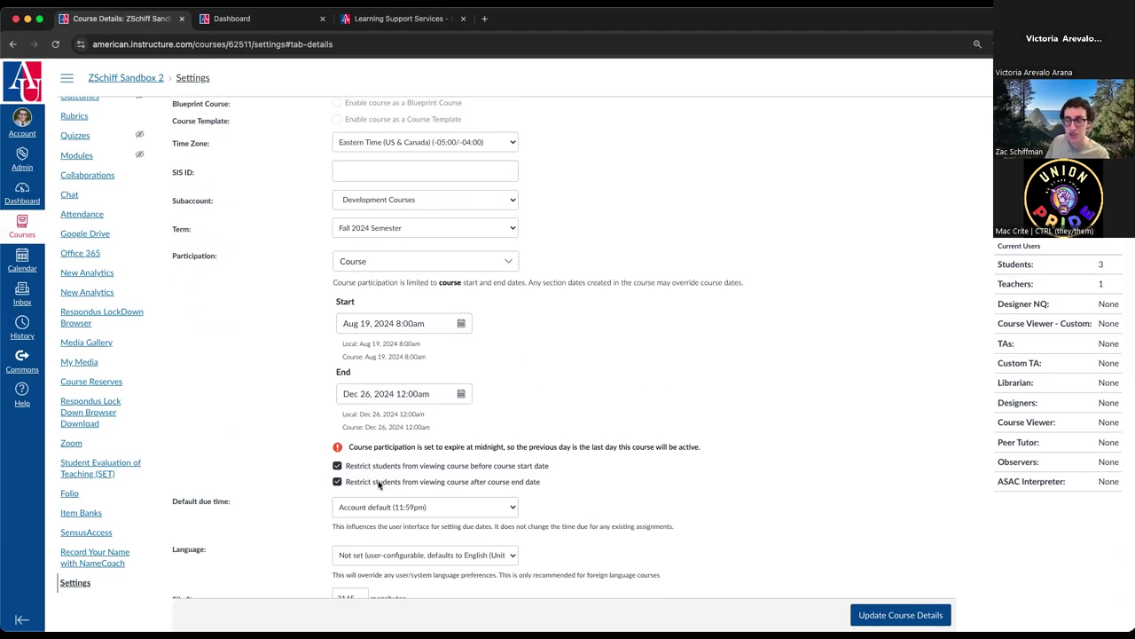
pyautogui.scroll(-1, 383, 476)
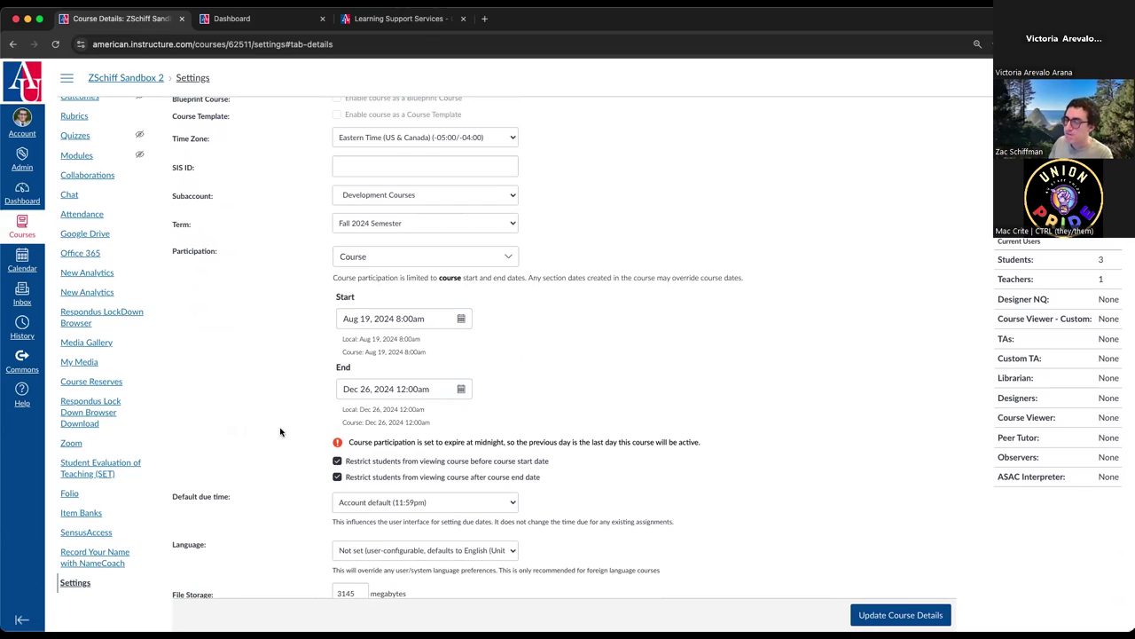
pyautogui.moveTo(348, 441); pyautogui.dragTo(710, 443)
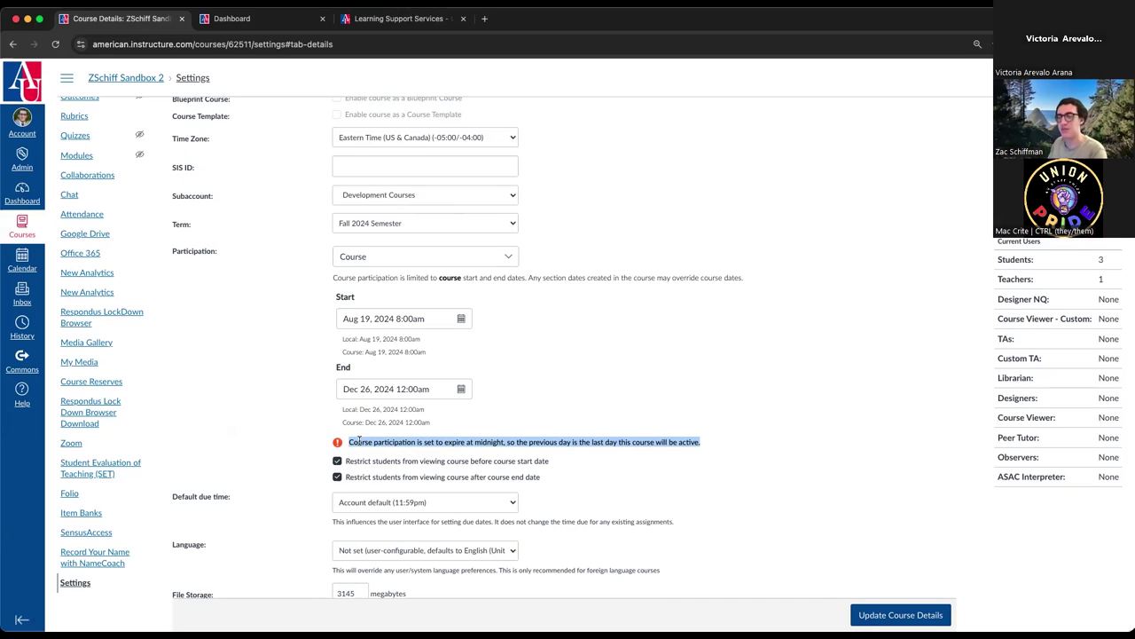
pyautogui.click(225, 394)
pyautogui.scroll(-3, 226, 394)
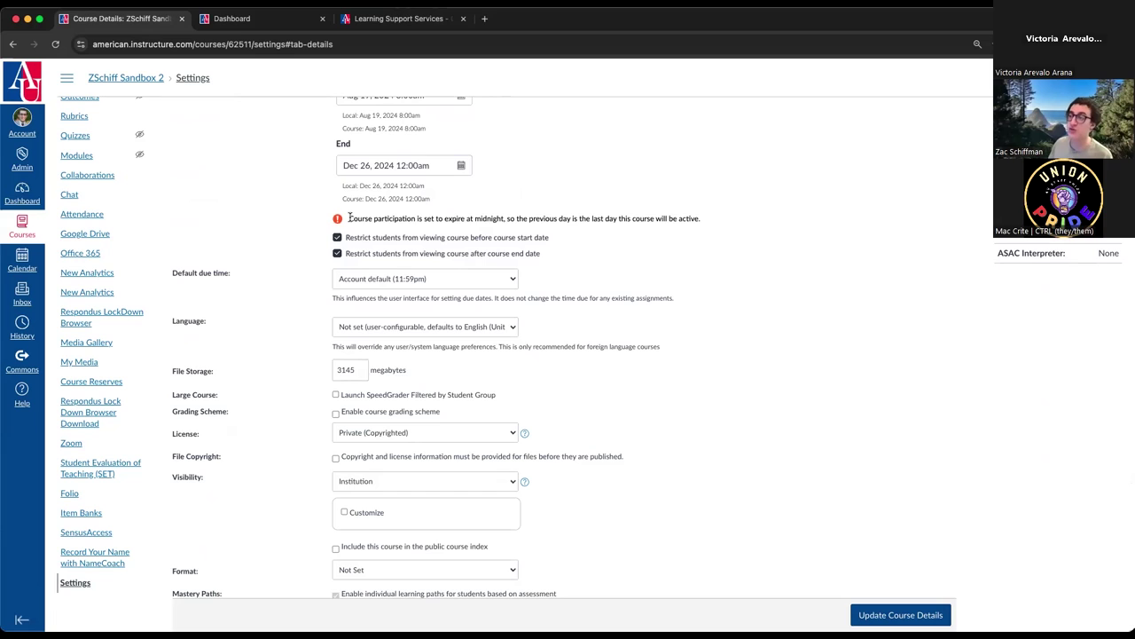
pyautogui.moveTo(350, 218); pyautogui.dragTo(728, 219)
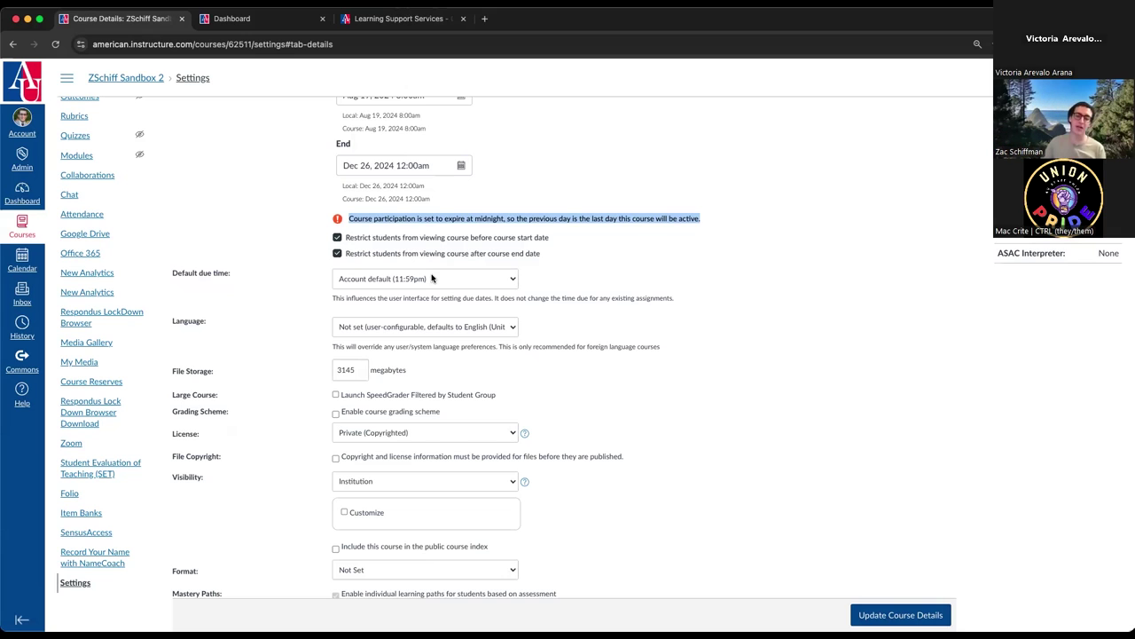
# - Leave the default due time at Account default and scroll to the Language and File Storage fields
pyautogui.click(432, 278)
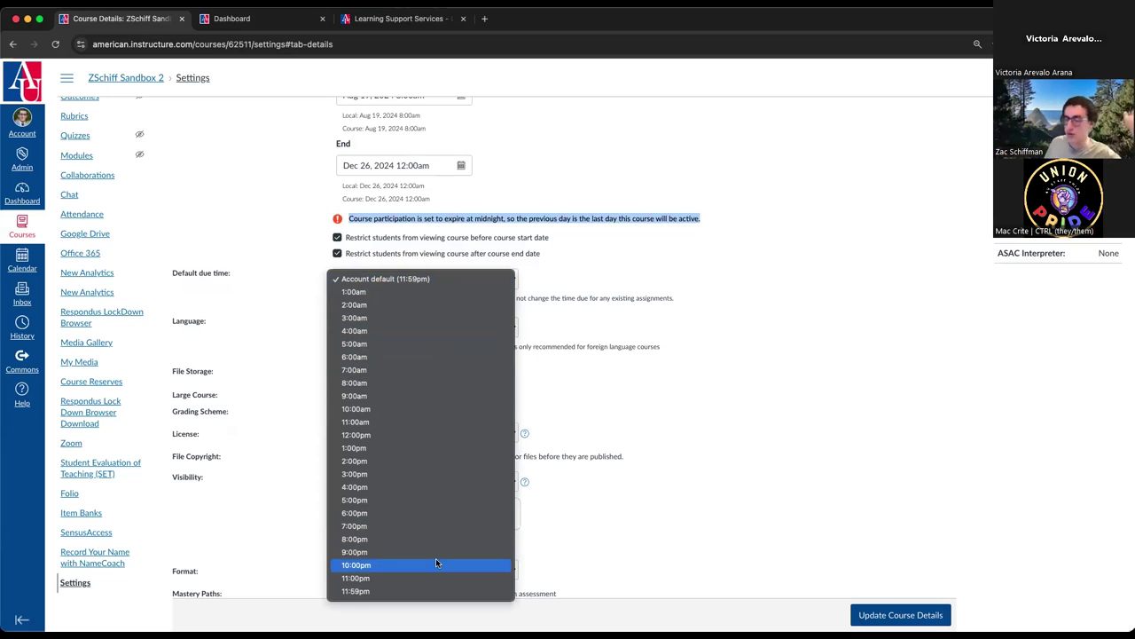
pyautogui.click(633, 398)
pyautogui.scroll(-1, 544, 410)
pyautogui.click(621, 401)
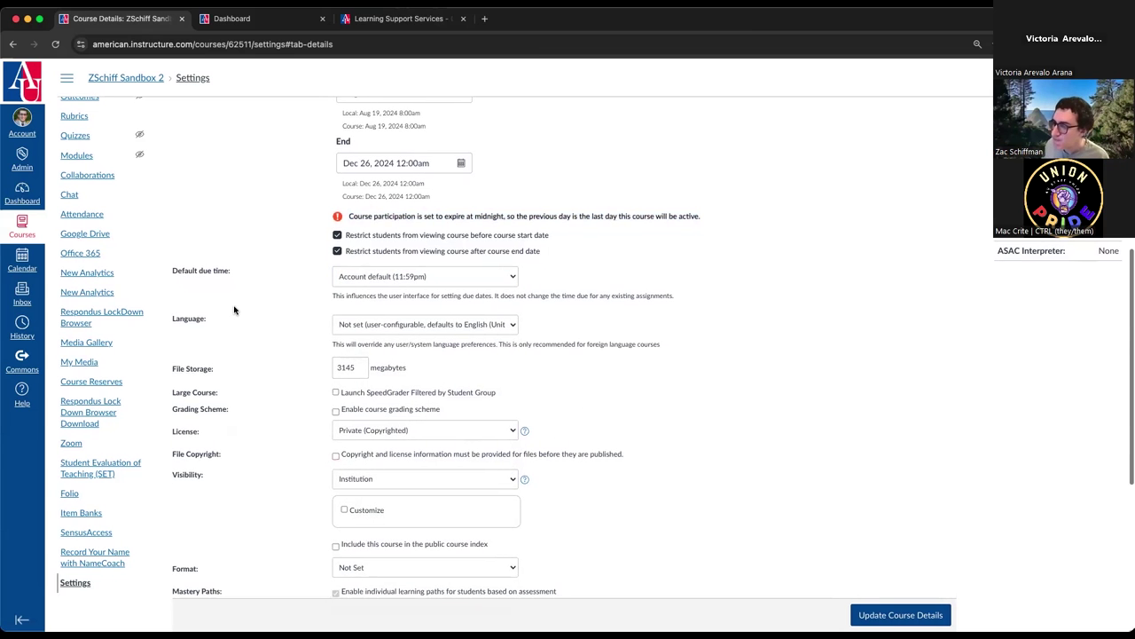
pyautogui.scroll(-1, 372, 295)
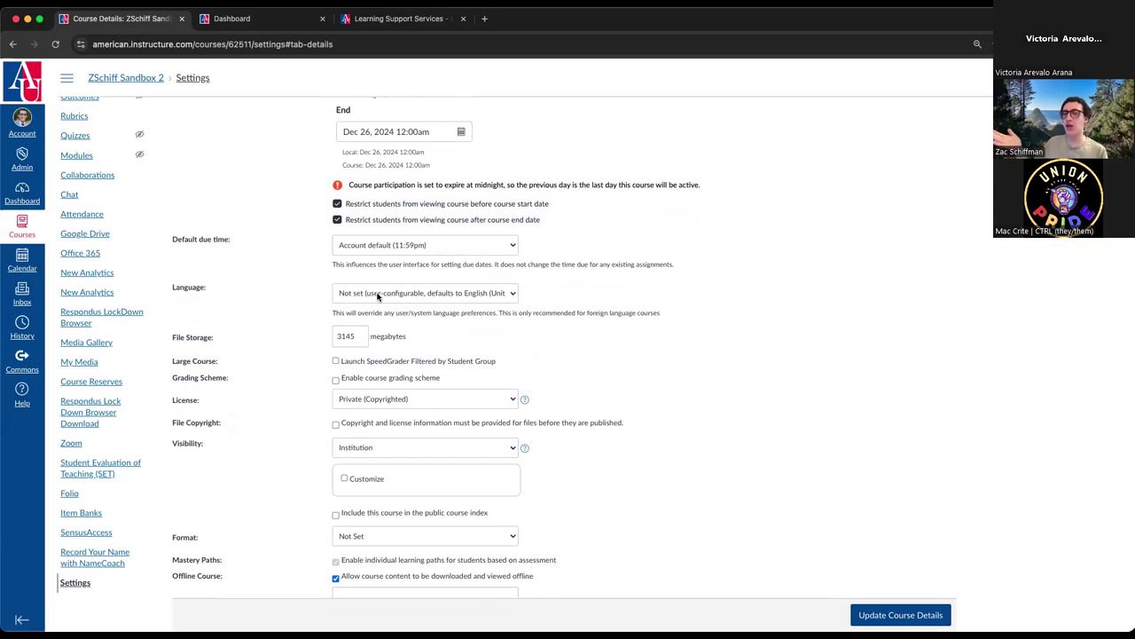
pyautogui.click(378, 297)
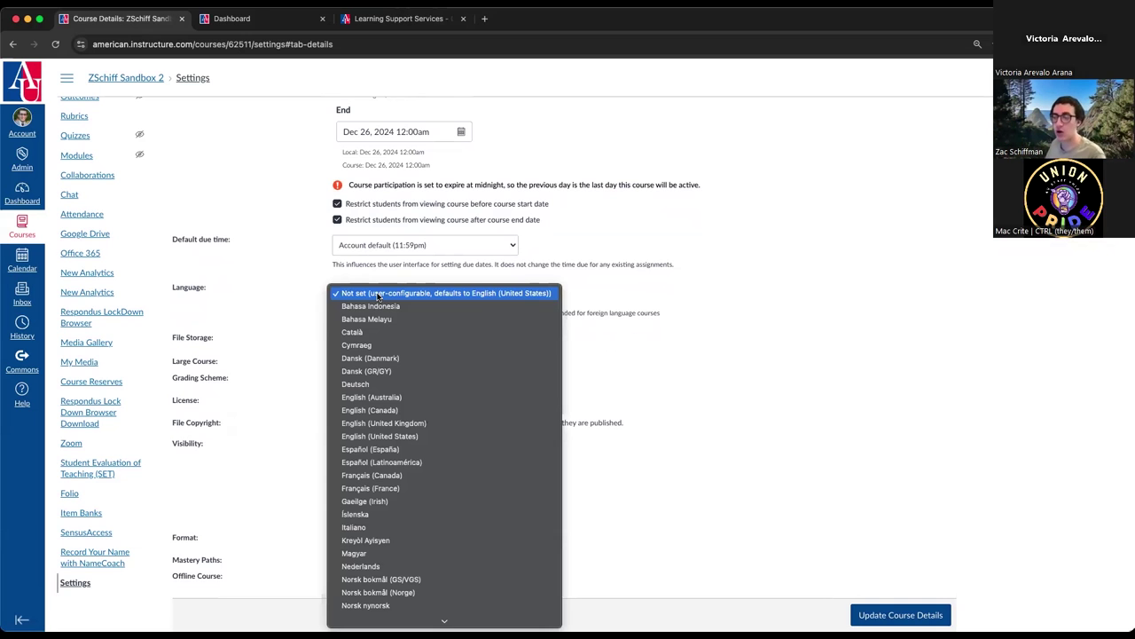
pyautogui.click(302, 304)
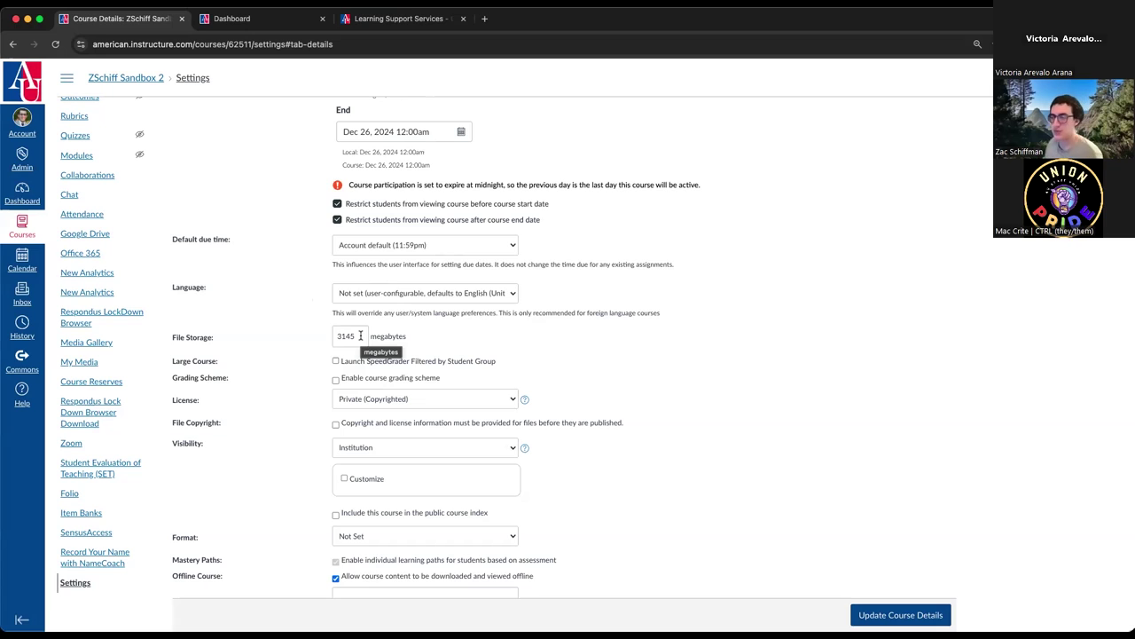
pyautogui.click(360, 336)
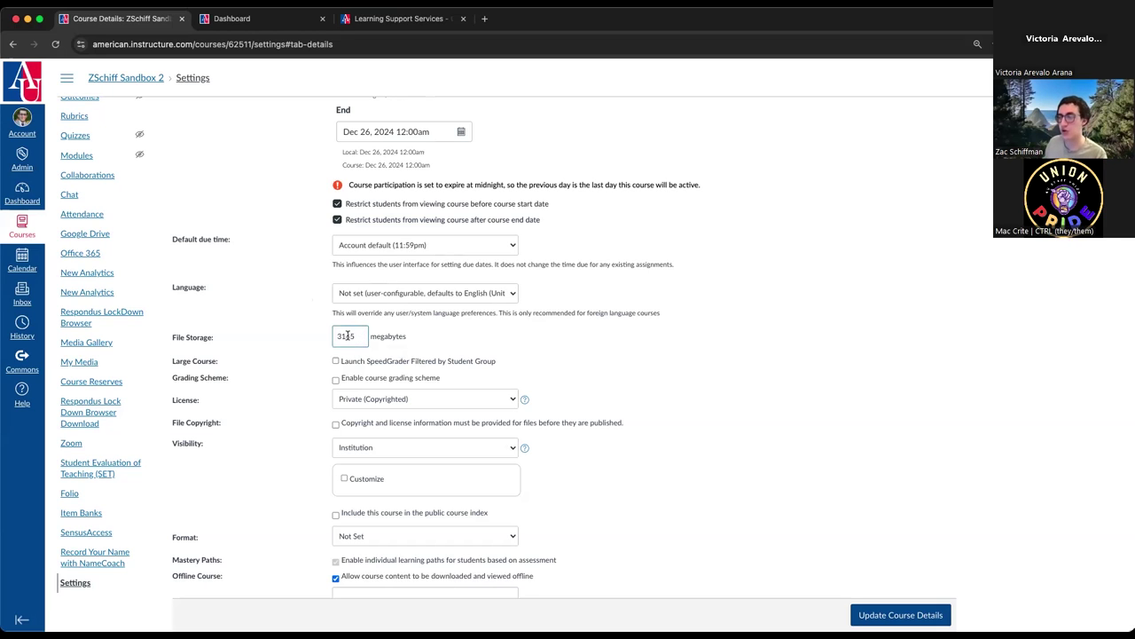
pyautogui.moveTo(358, 335); pyautogui.dragTo(330, 338)
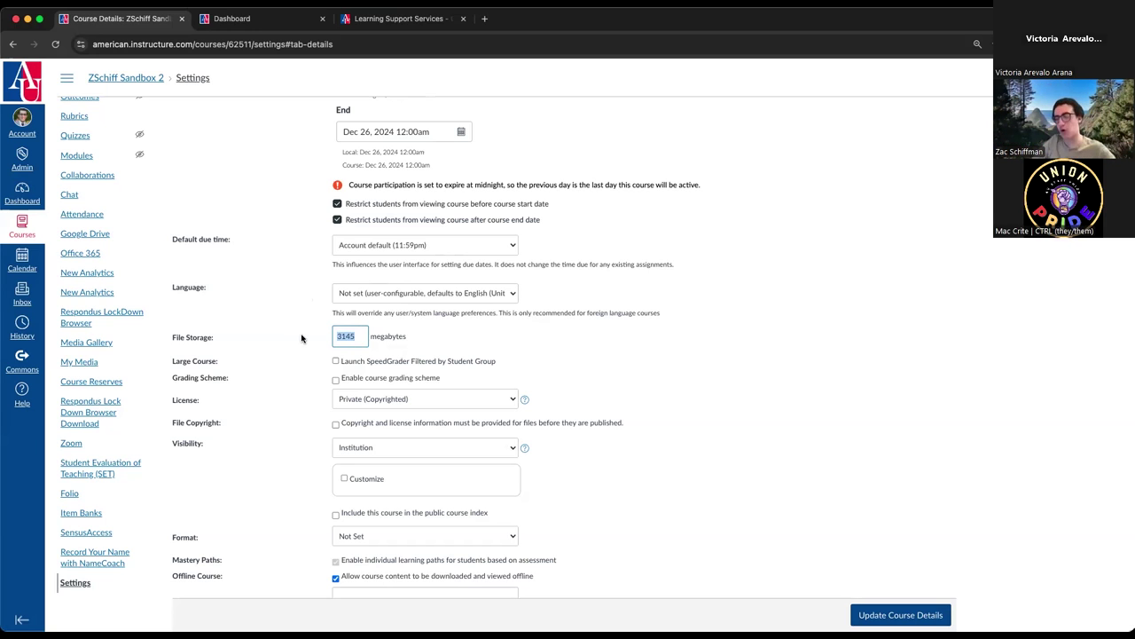
pyautogui.click(286, 344)
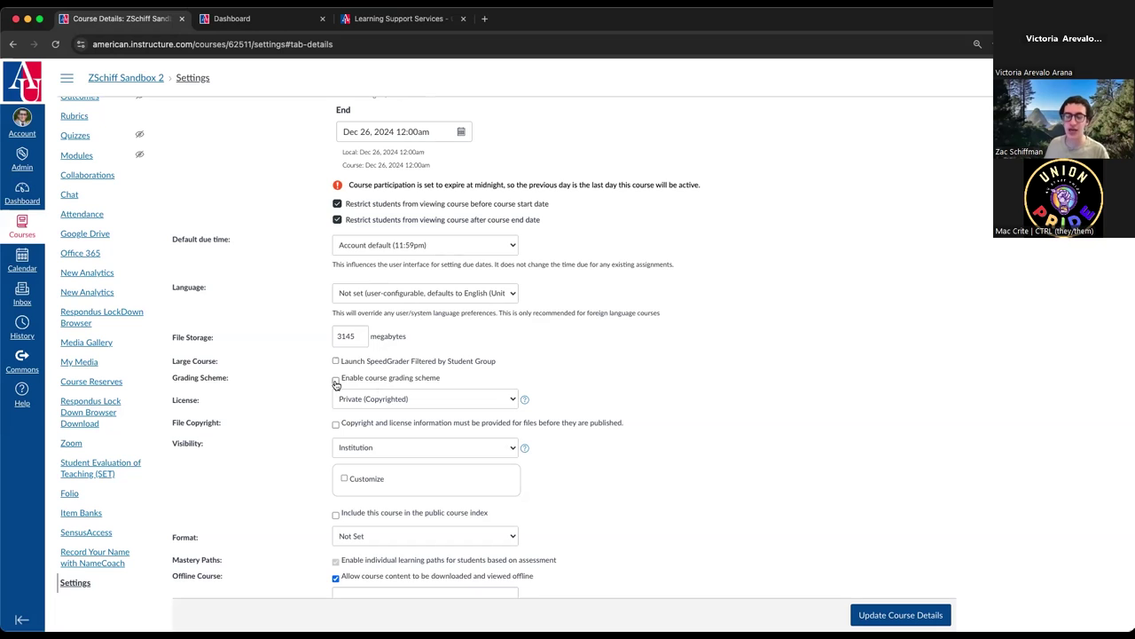
# - Enable the course grading scheme with the Default Canvas Grading Scheme, previewing its grade ranges
pyautogui.click(336, 382)
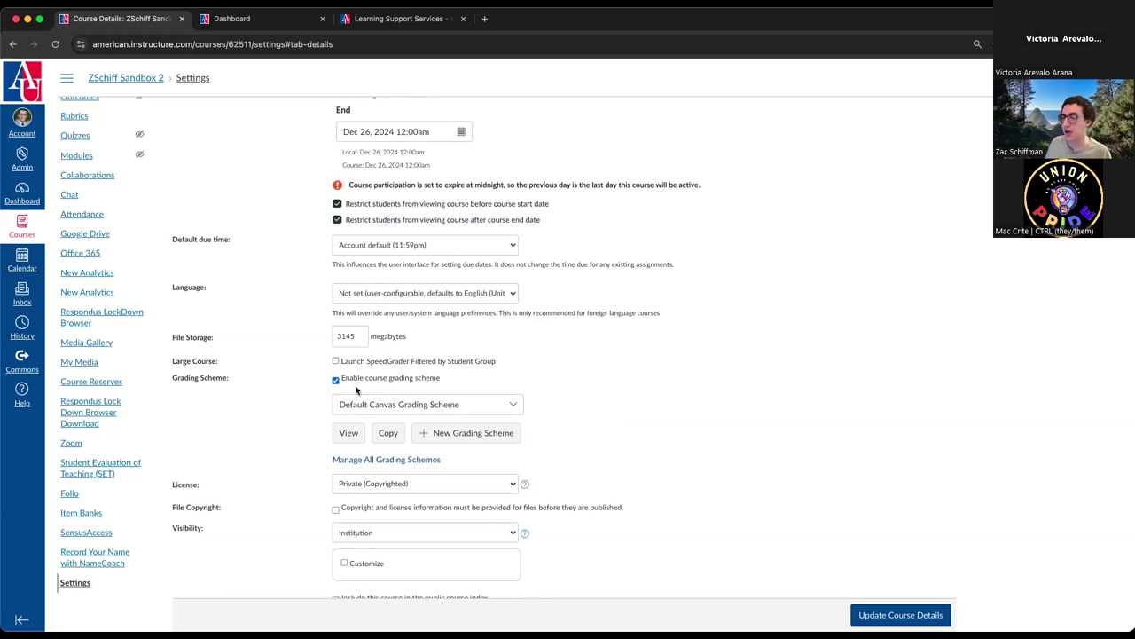
pyautogui.click(392, 407)
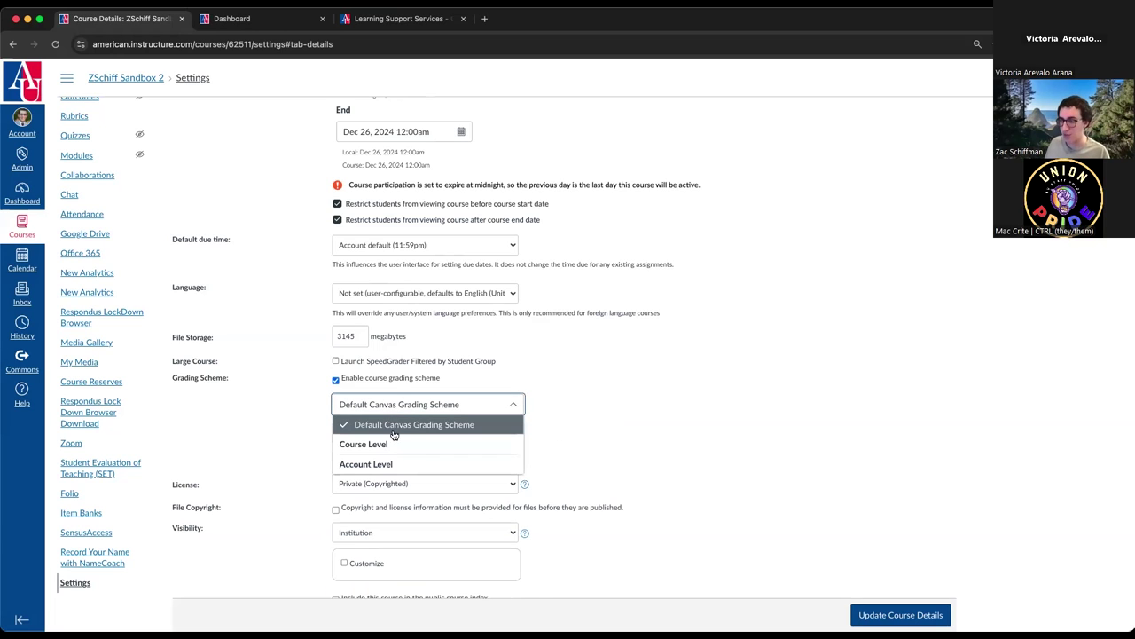
pyautogui.click(409, 428)
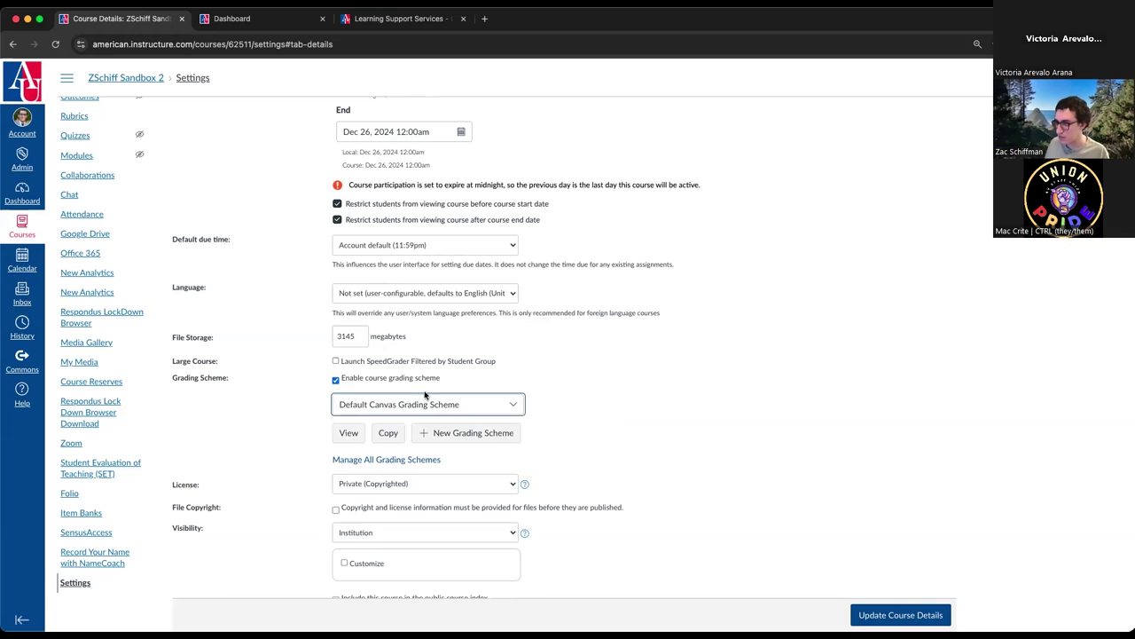
pyautogui.click(350, 435)
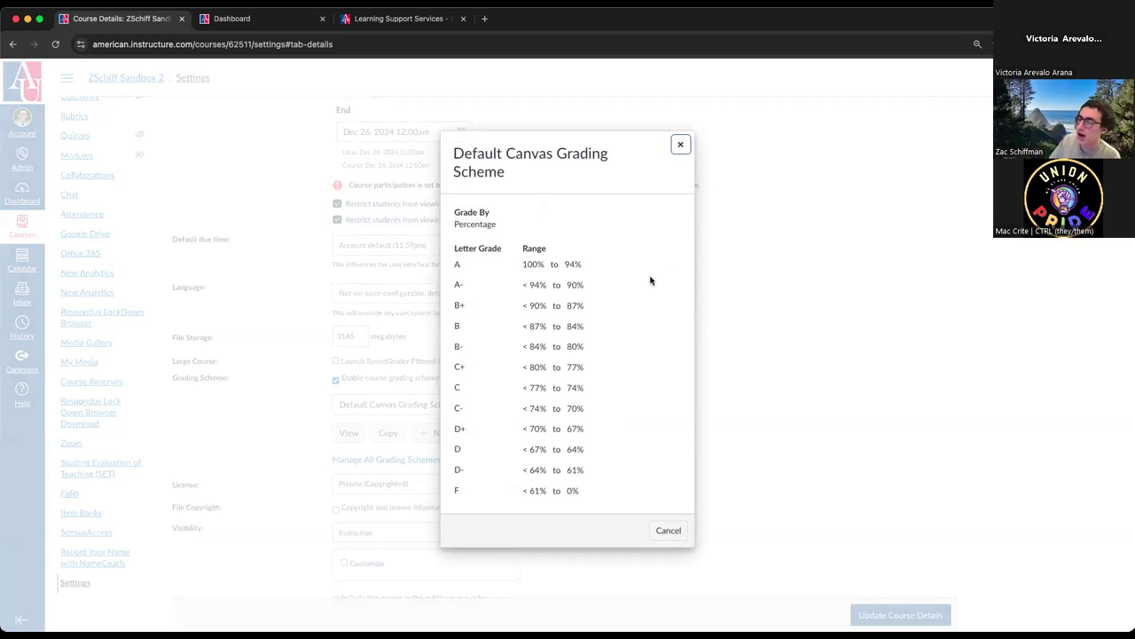
pyautogui.click(681, 144)
pyautogui.click(499, 405)
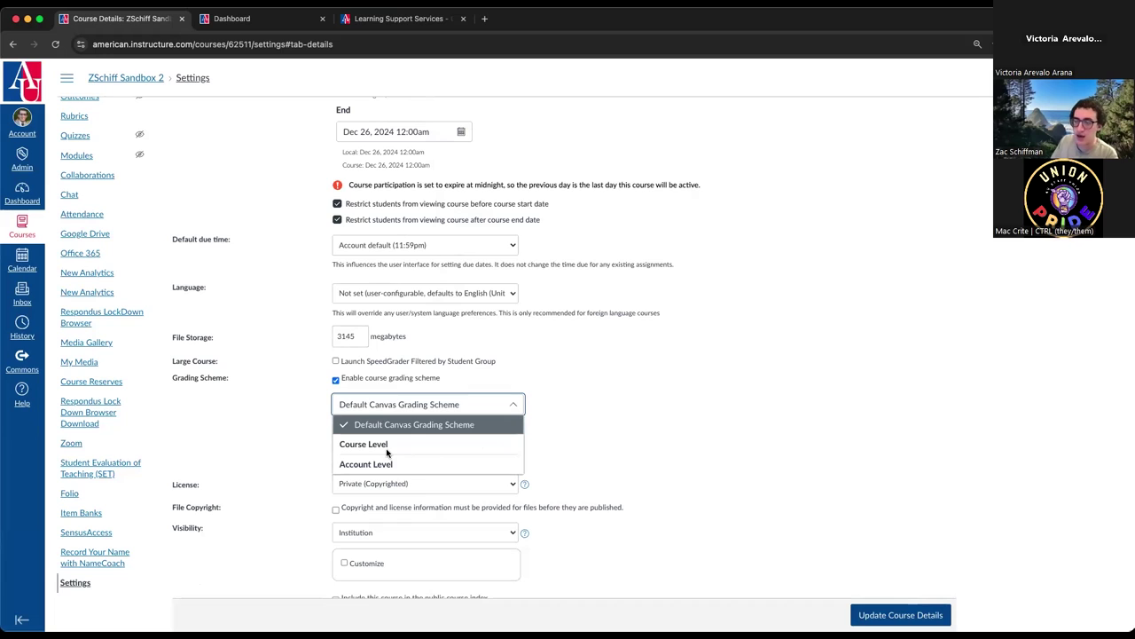
pyautogui.click(583, 422)
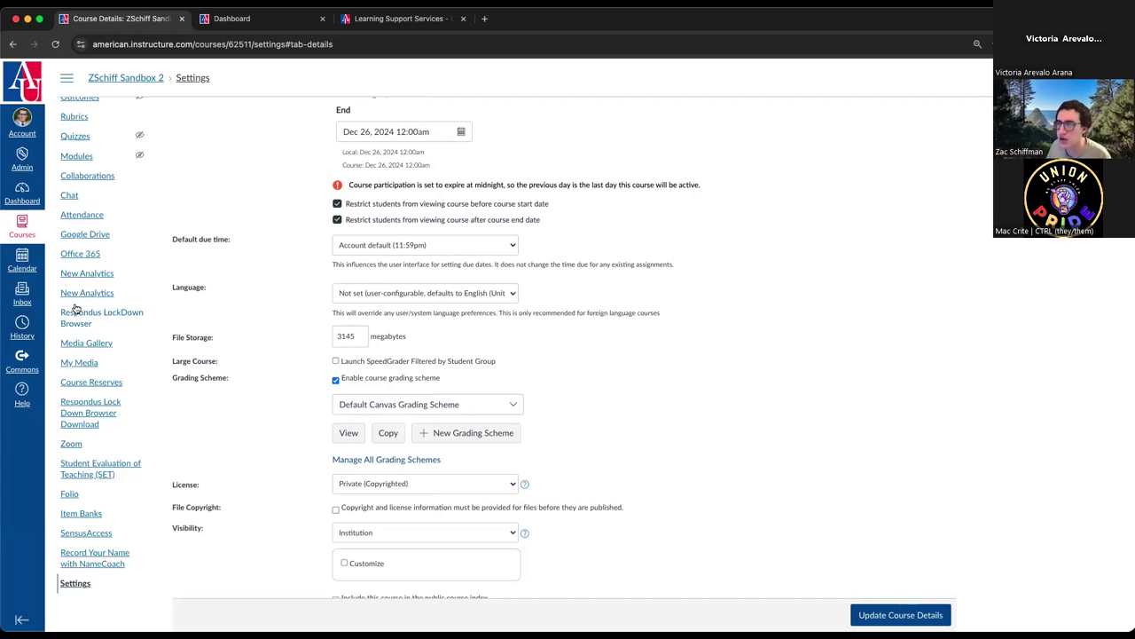
pyautogui.scroll(5, 75, 308)
pyautogui.scroll(10, 292, 363)
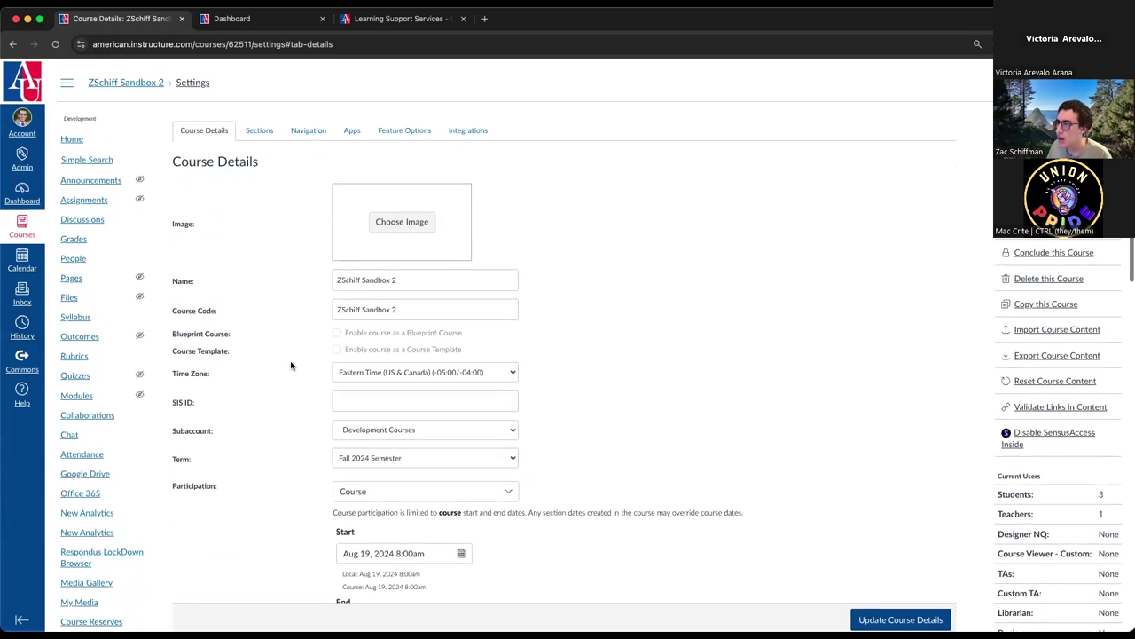
pyautogui.click(427, 429)
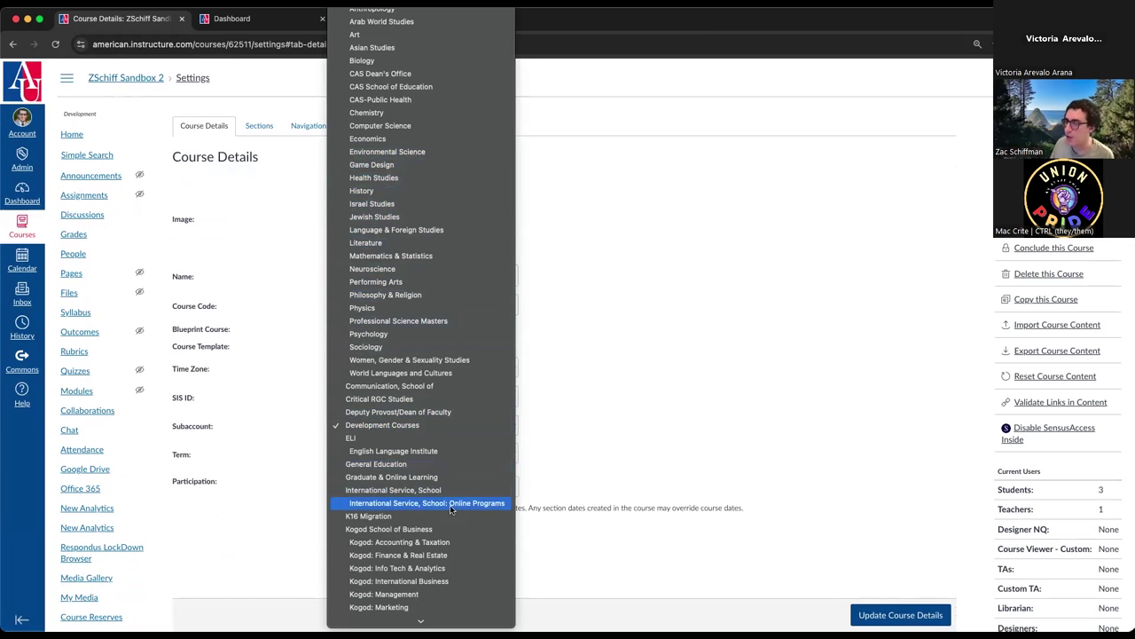
pyautogui.scroll(-5, 434, 320)
pyautogui.click(571, 335)
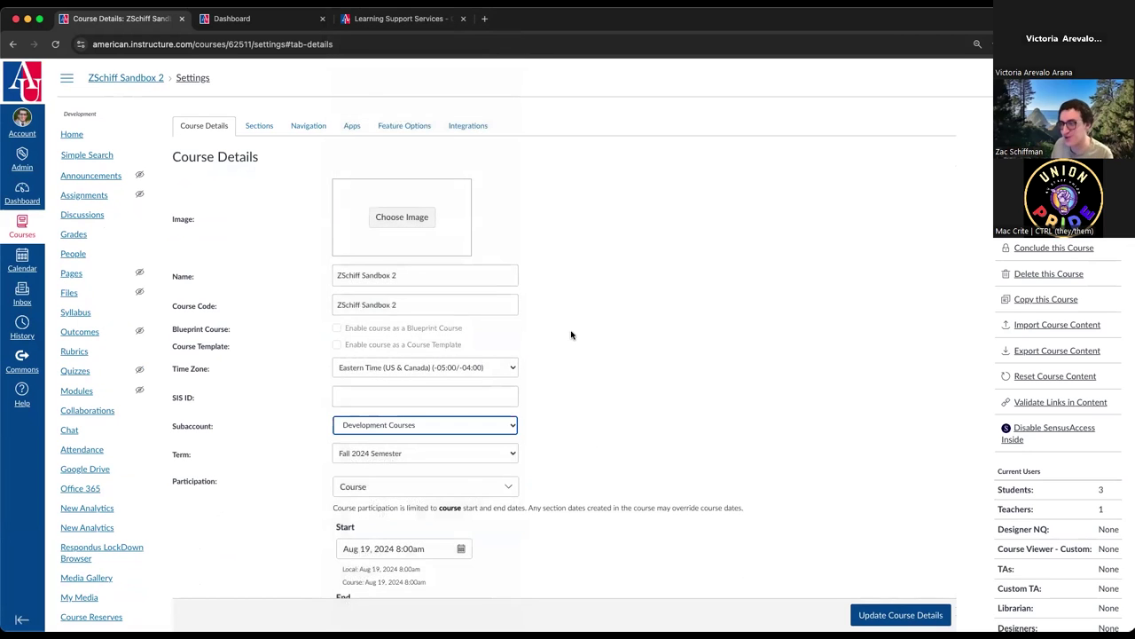
pyautogui.scroll(-10, 577, 333)
pyautogui.scroll(2, 589, 333)
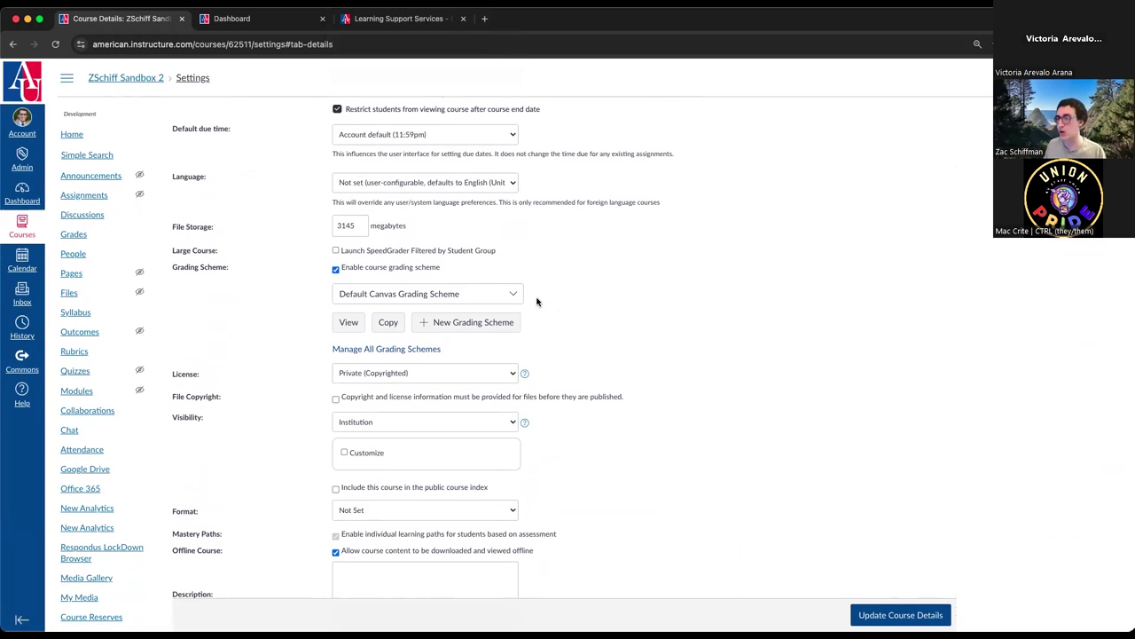
pyautogui.click(347, 296)
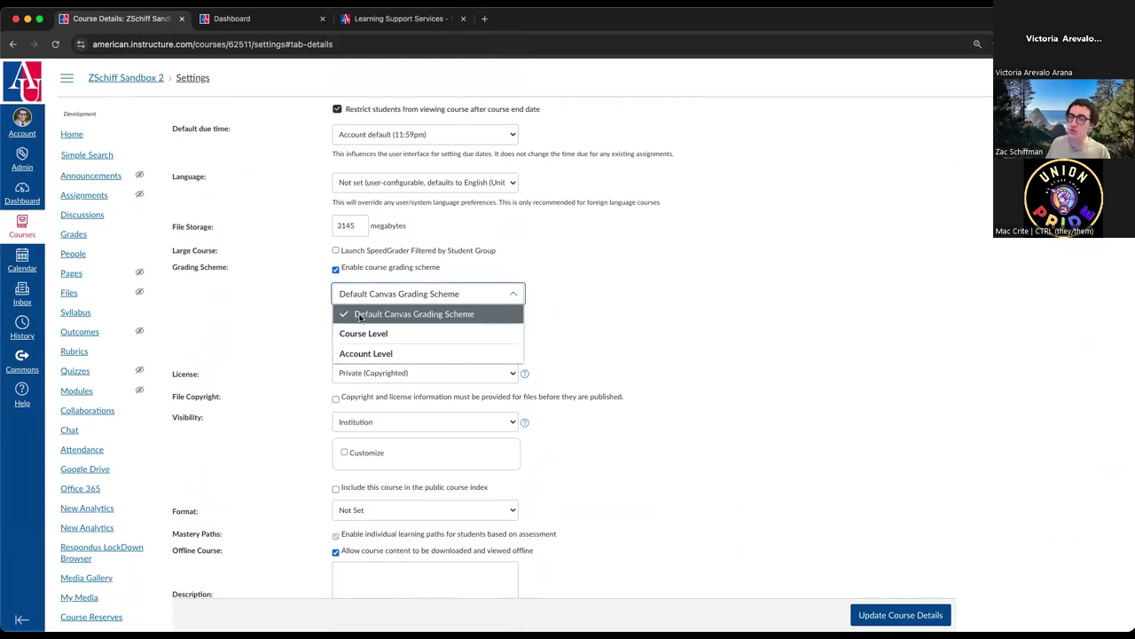
pyautogui.click(284, 329)
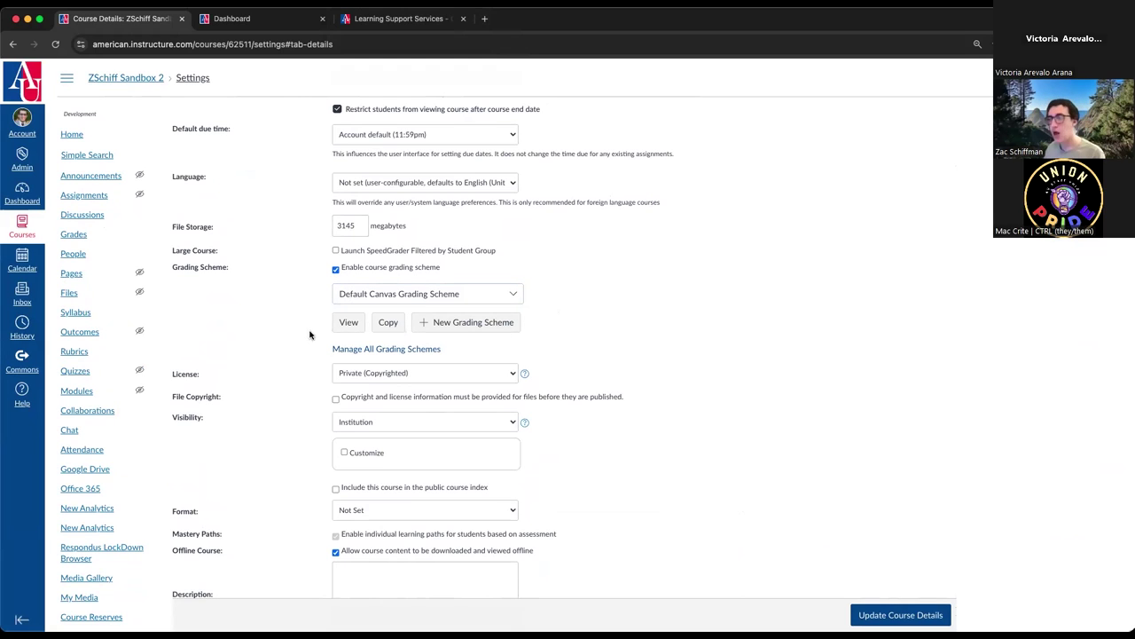
pyautogui.click(469, 300)
pyautogui.click(504, 293)
pyautogui.click(347, 323)
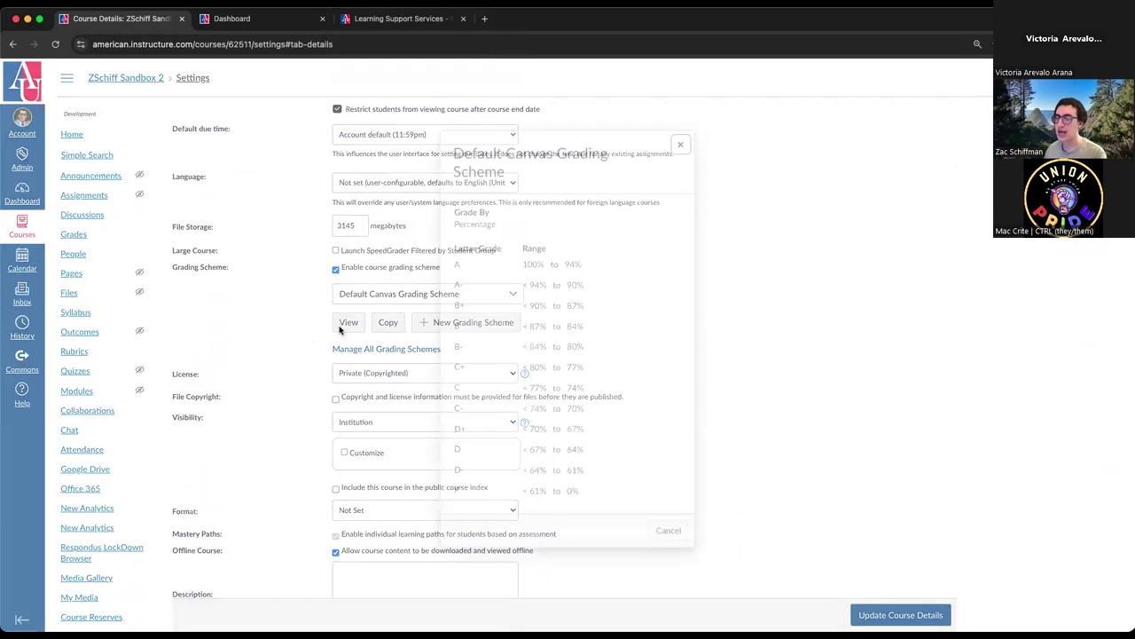
pyautogui.click(680, 144)
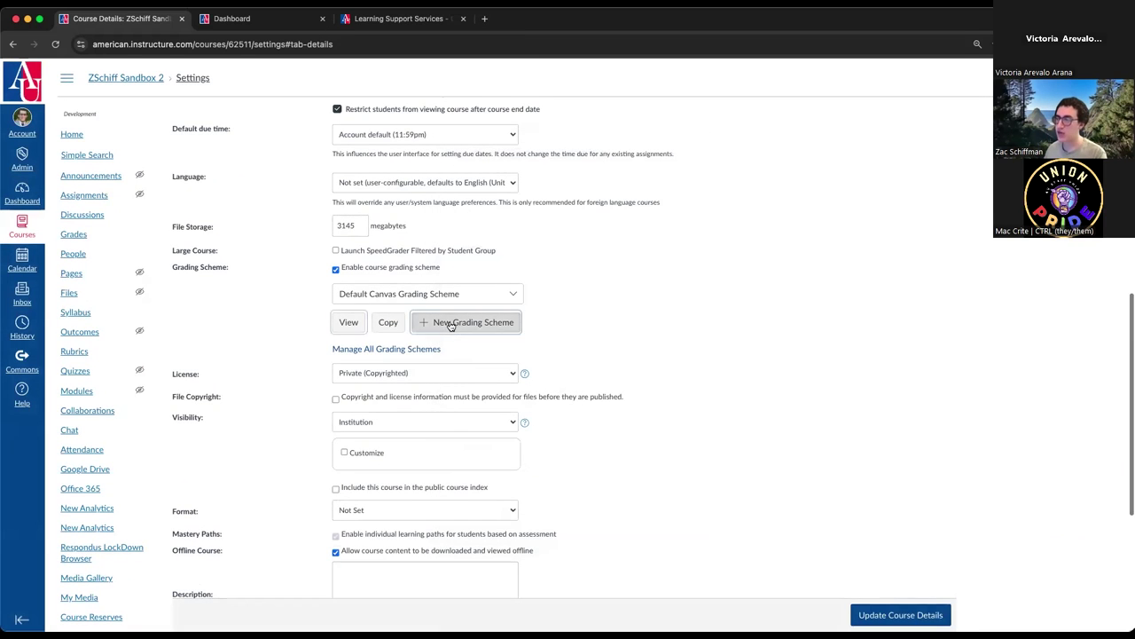
pyautogui.click(448, 322)
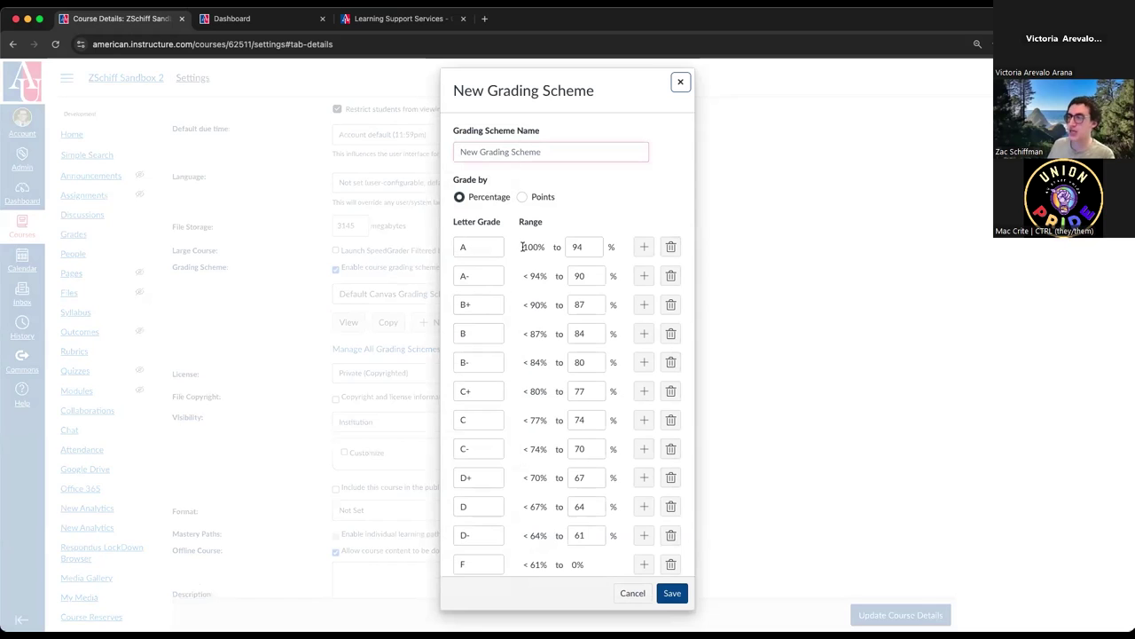
pyautogui.moveTo(521, 246); pyautogui.dragTo(543, 247)
pyautogui.click(587, 247)
pyautogui.press('BackSpace')
pyautogui.write('6')
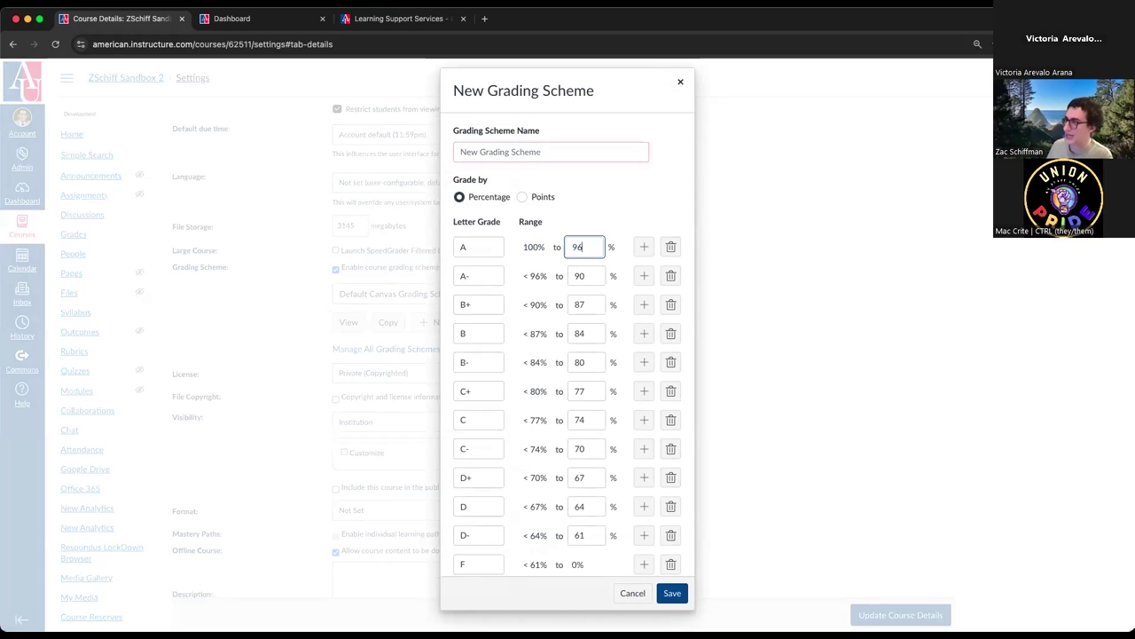
pyautogui.moveTo(522, 276); pyautogui.dragTo(548, 277)
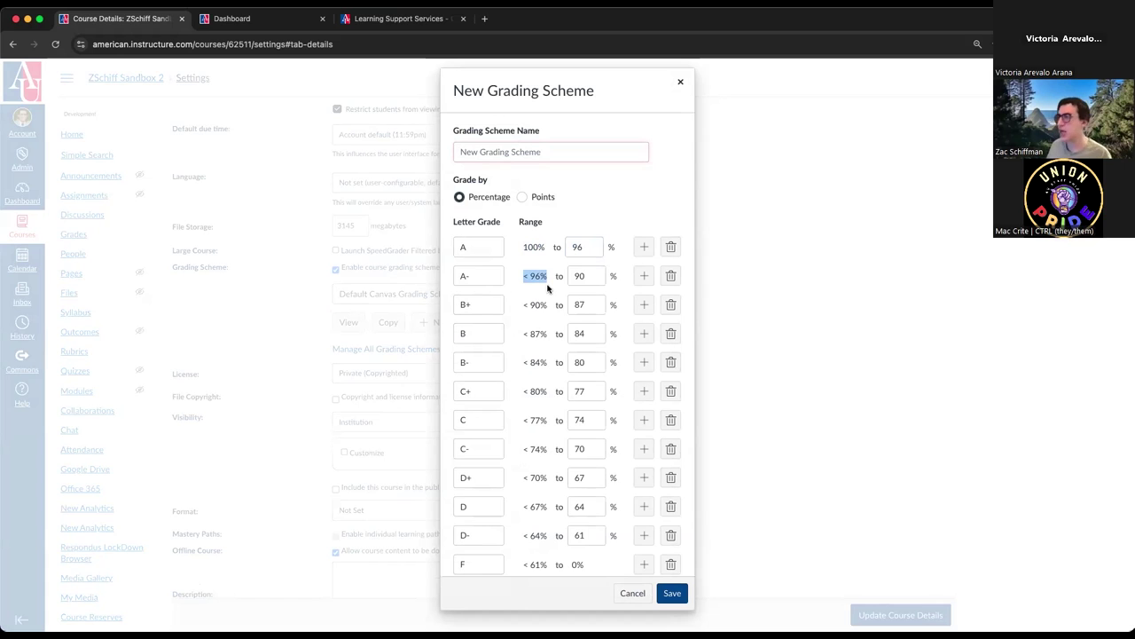
pyautogui.click(671, 277)
pyautogui.click(671, 288)
pyautogui.click(671, 299)
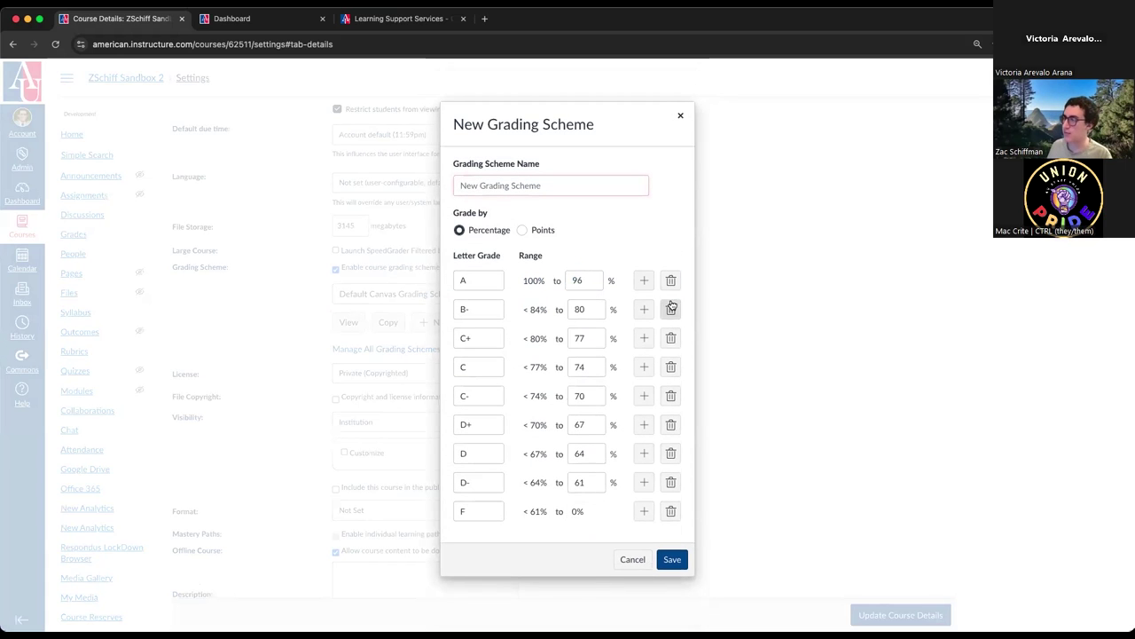
pyautogui.click(672, 308)
pyautogui.click(670, 326)
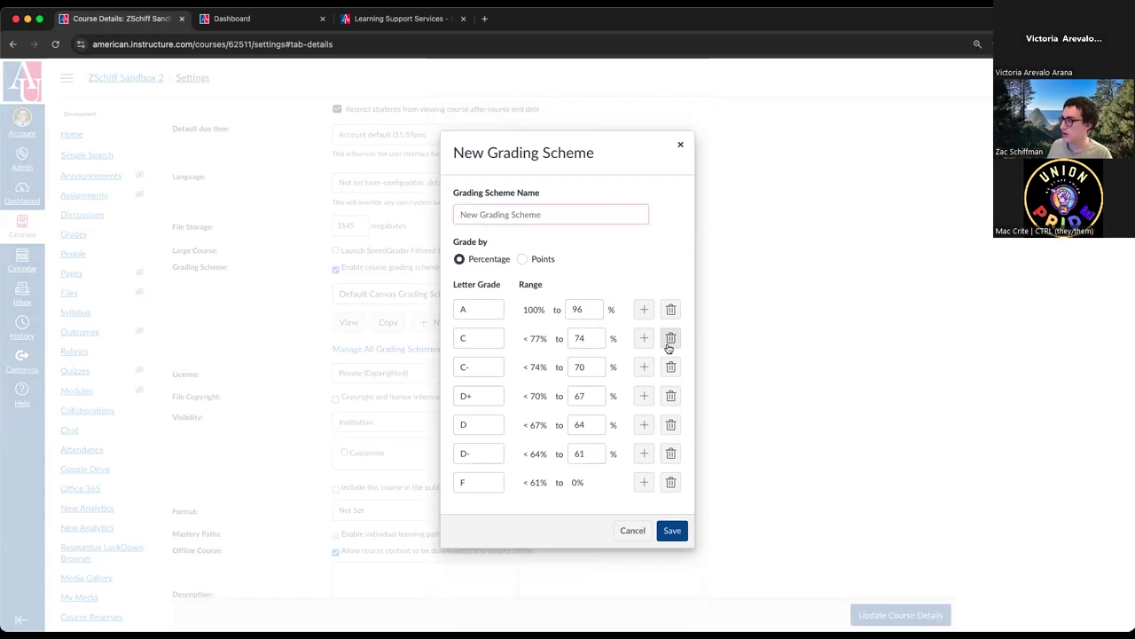
pyautogui.click(670, 341)
pyautogui.click(671, 354)
pyautogui.click(671, 369)
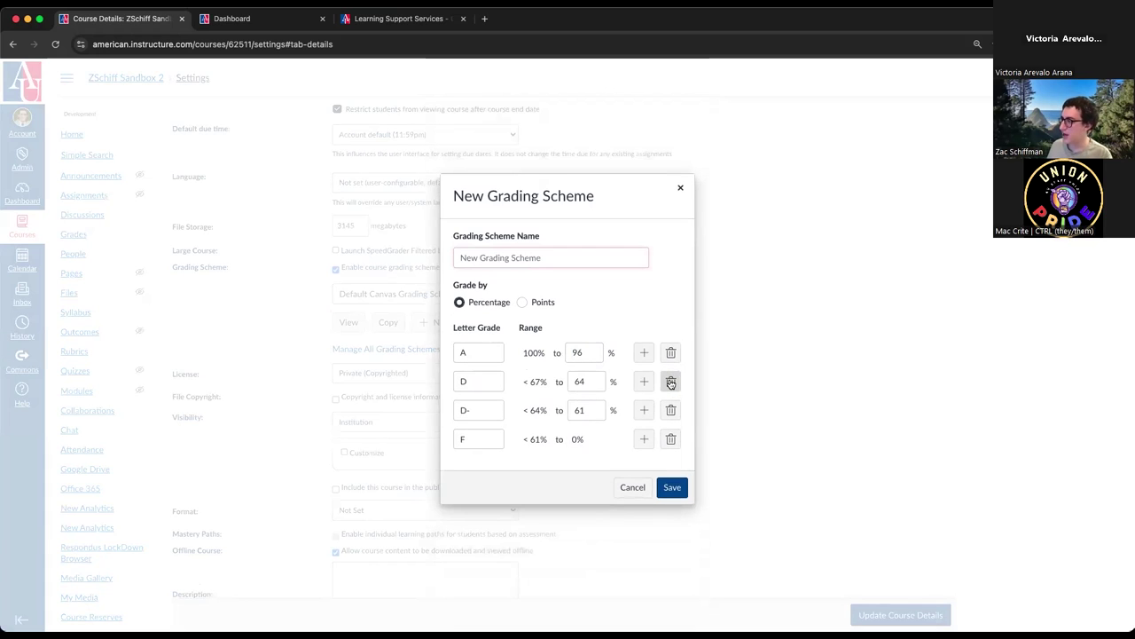
pyautogui.click(671, 383)
pyautogui.moveTo(589, 367); pyautogui.dragTo(557, 368)
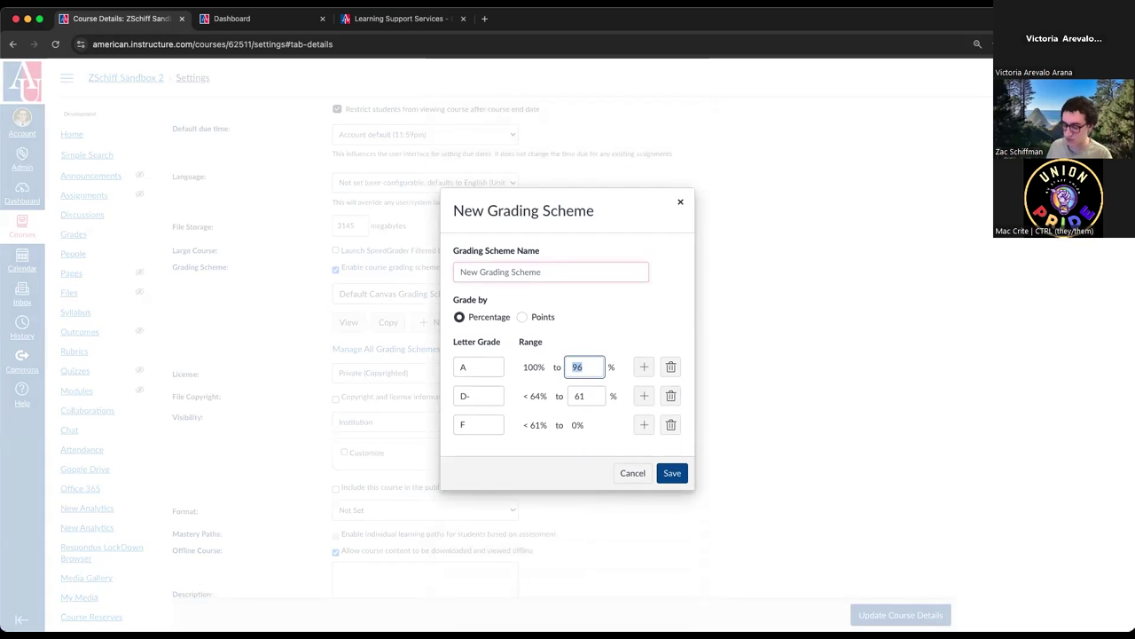
pyautogui.click(607, 323)
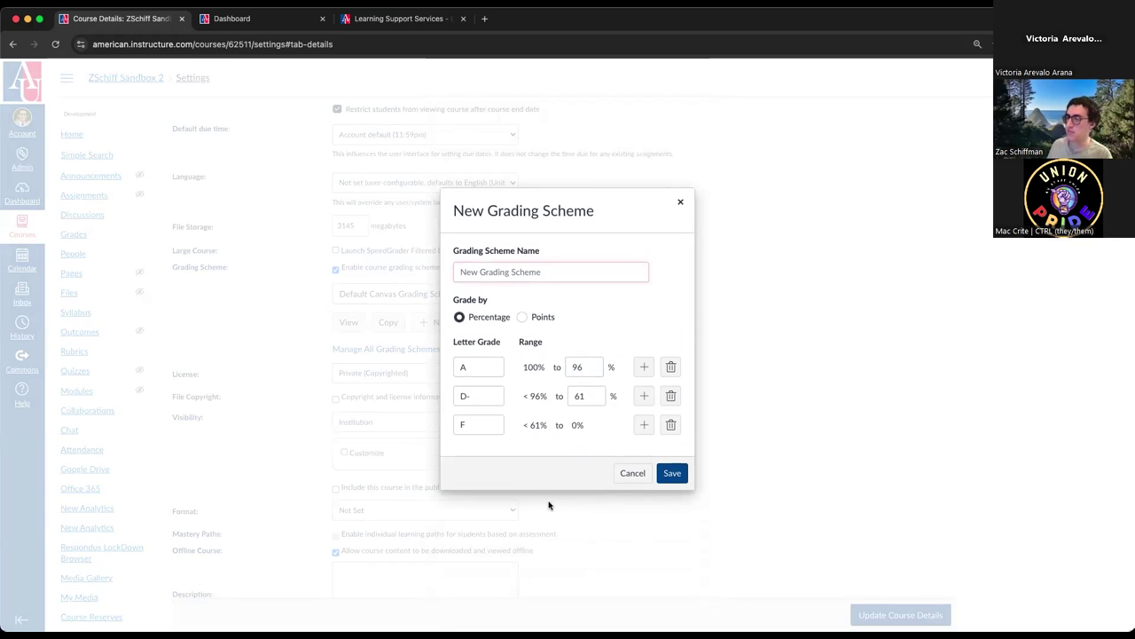
pyautogui.click(632, 474)
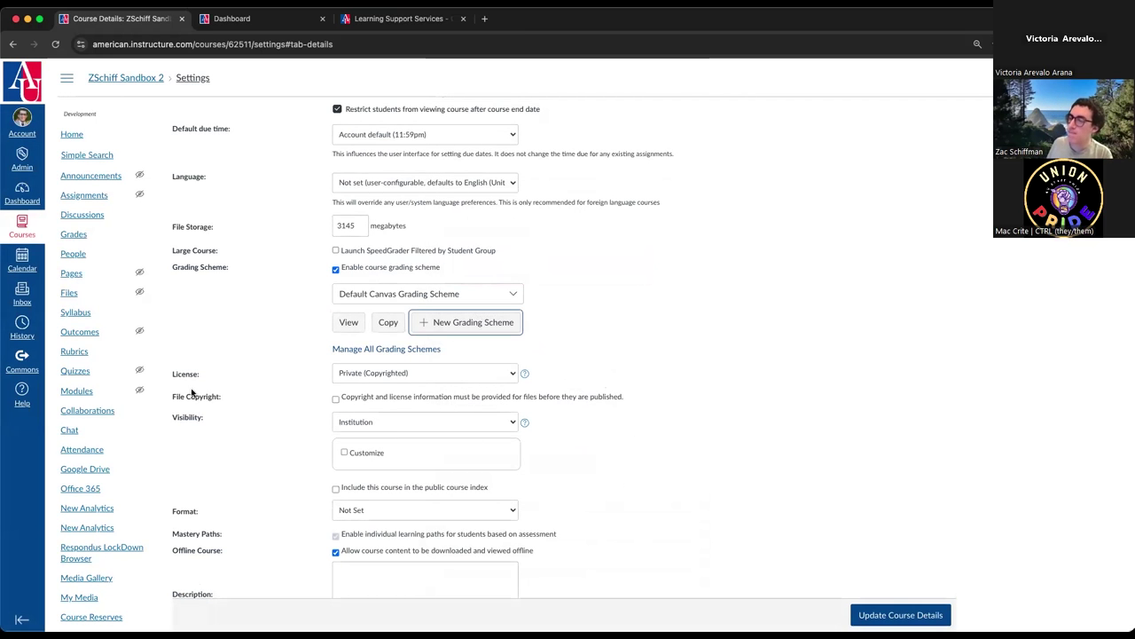
pyautogui.click(335, 269)
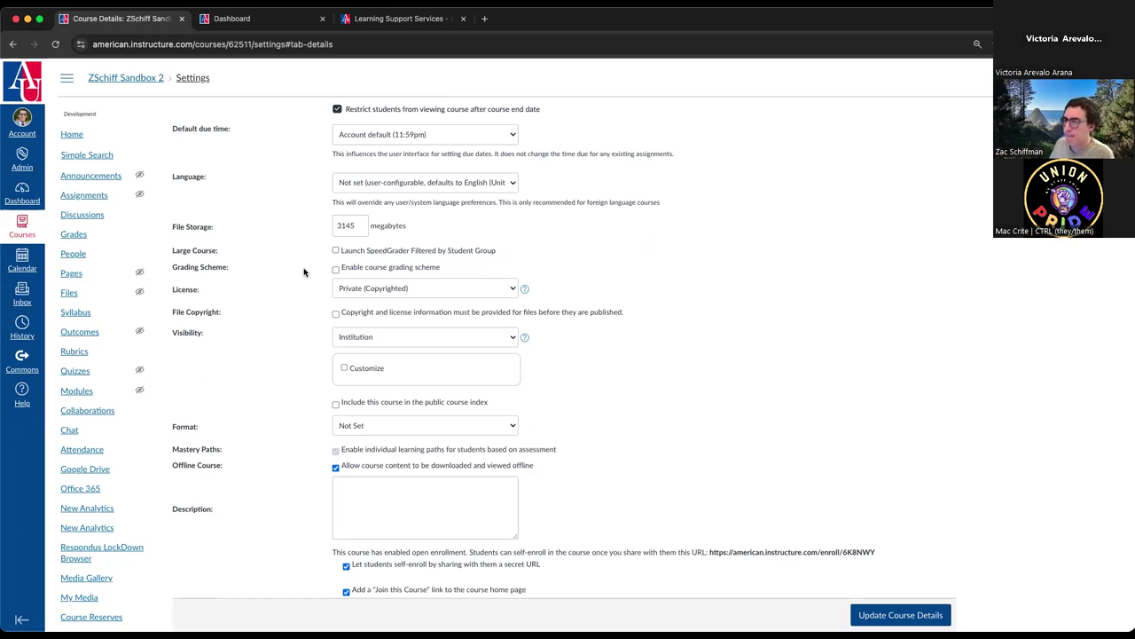
pyautogui.click(386, 287)
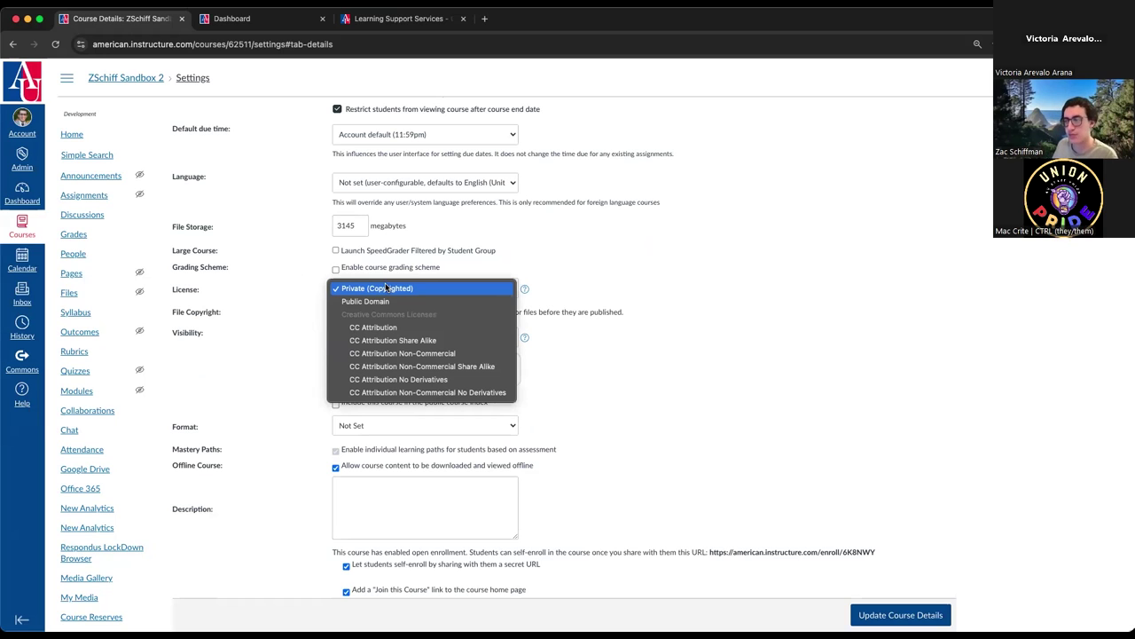
pyautogui.click(386, 287)
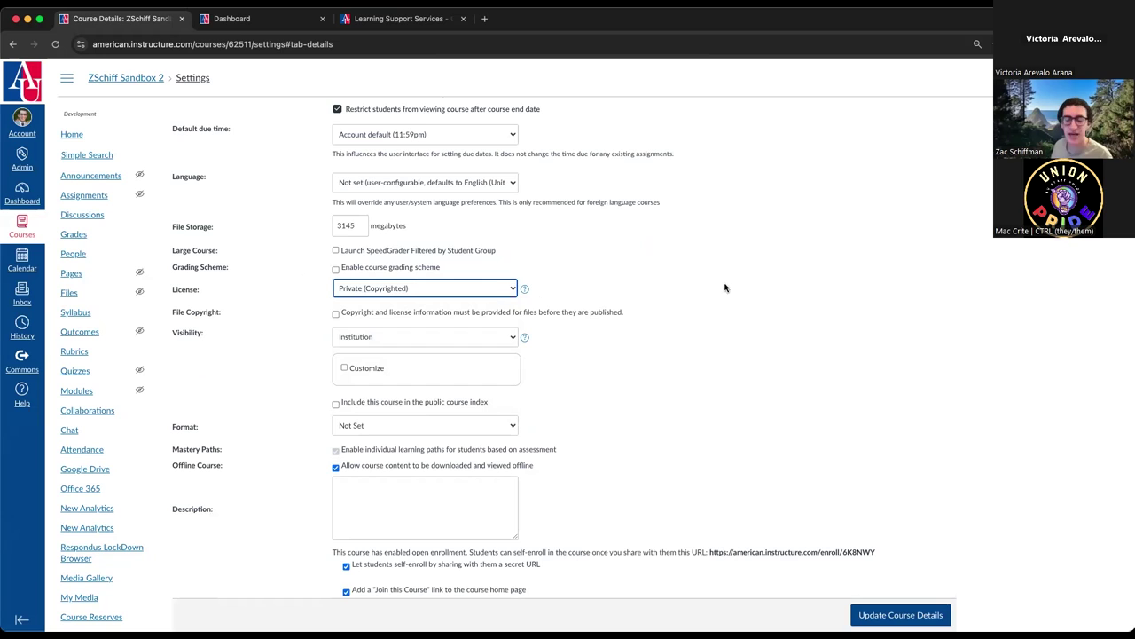
pyautogui.click(769, 293)
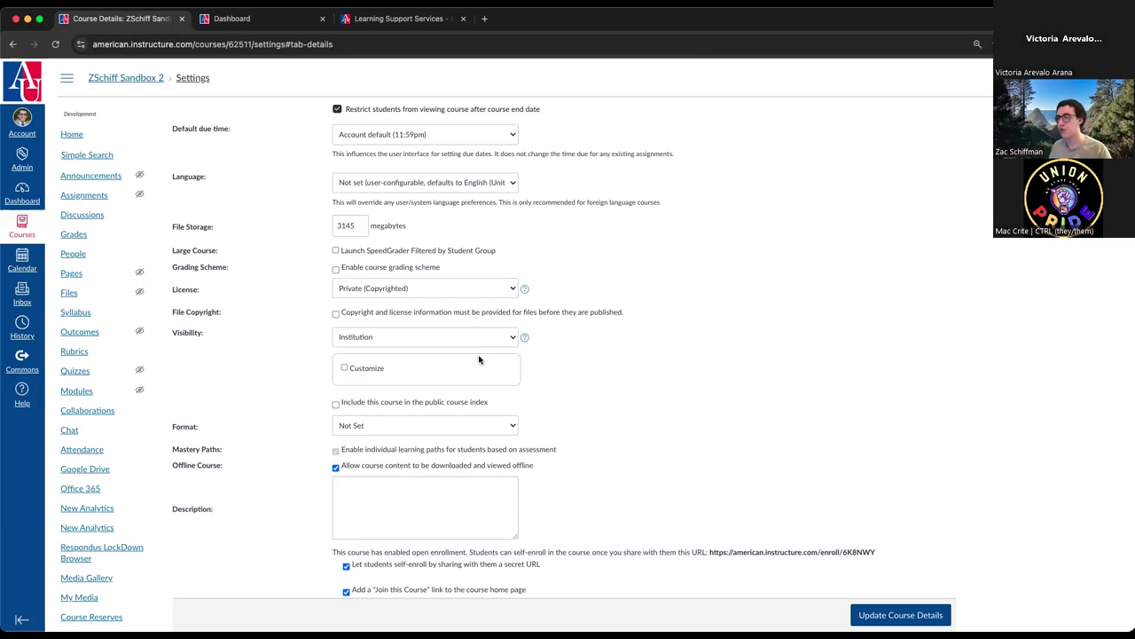
pyautogui.scroll(-3, 210, 384)
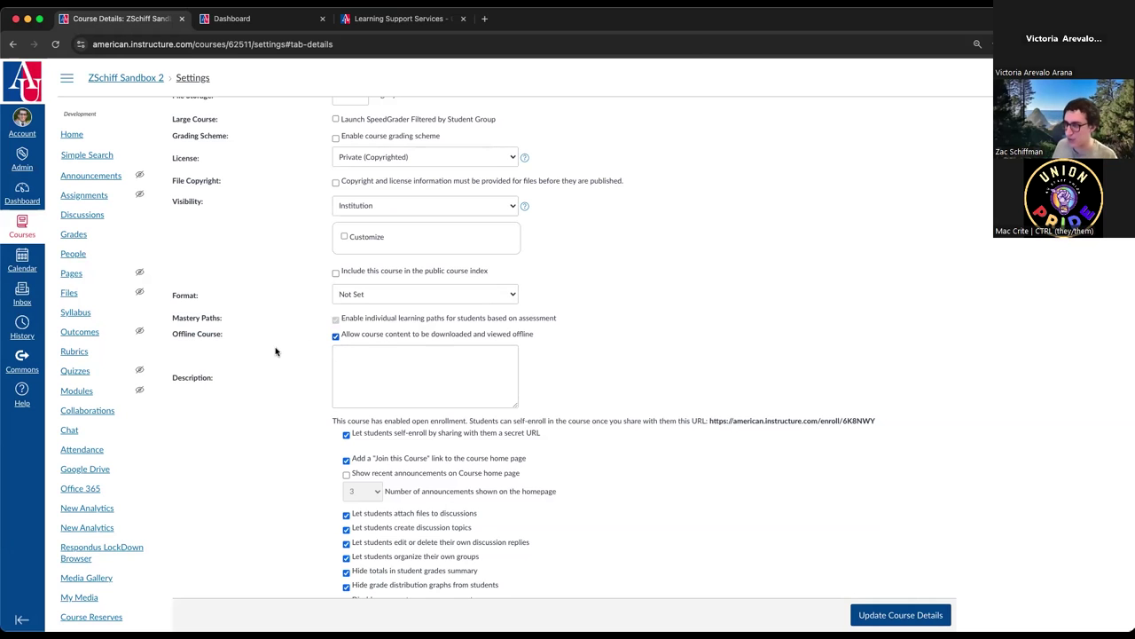
pyautogui.scroll(-1, 282, 351)
pyautogui.click(385, 331)
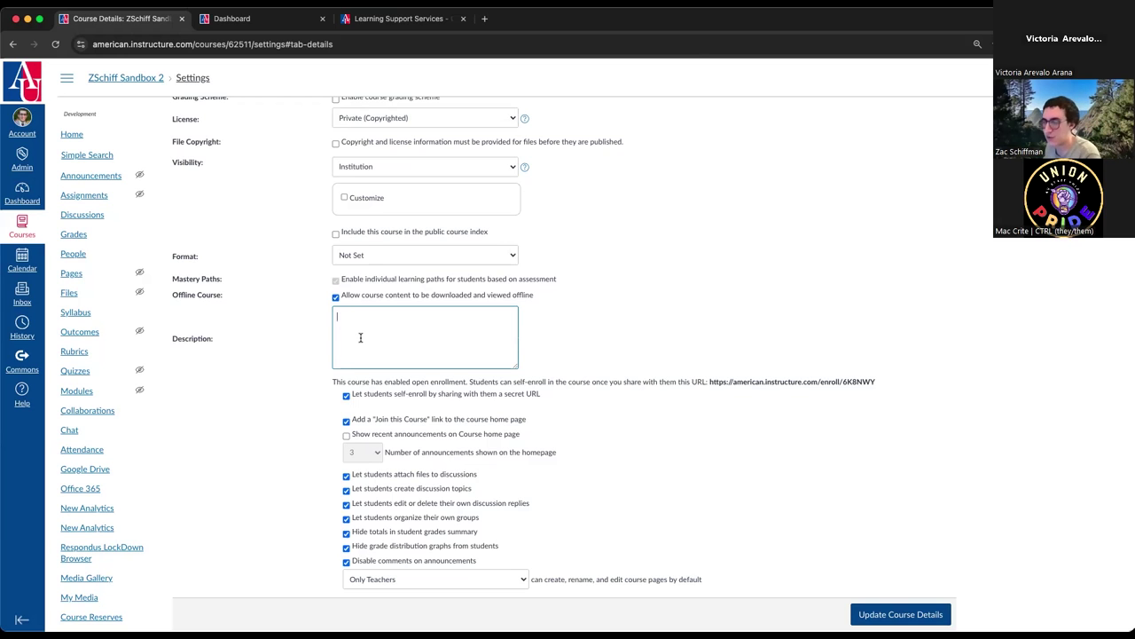
pyautogui.scroll(-1, 360, 337)
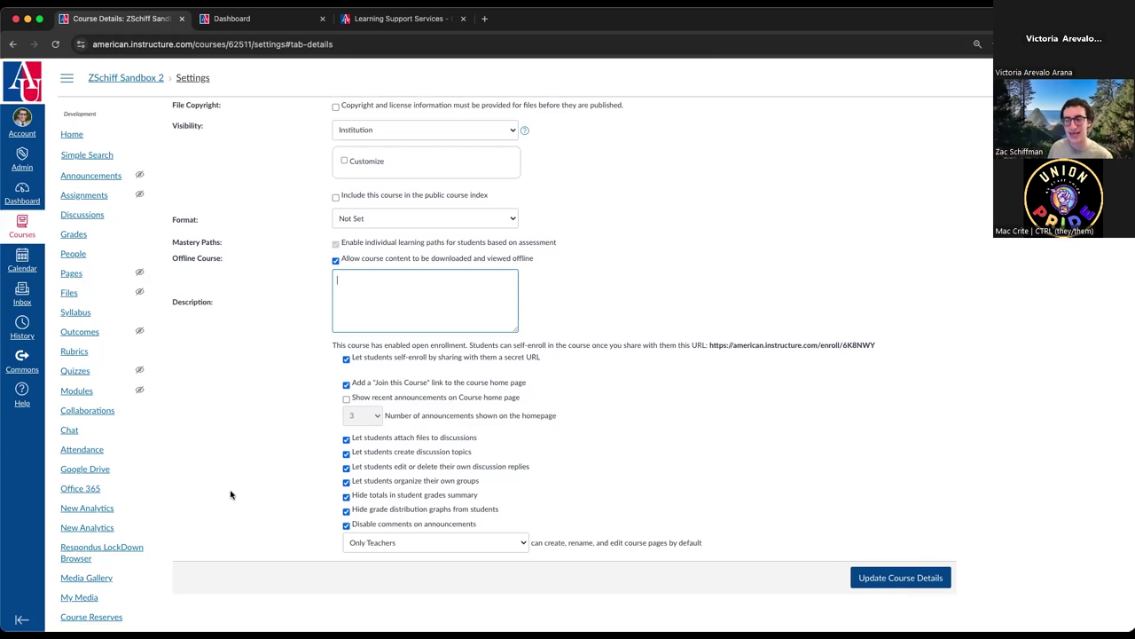
pyautogui.scroll(10, 236, 497)
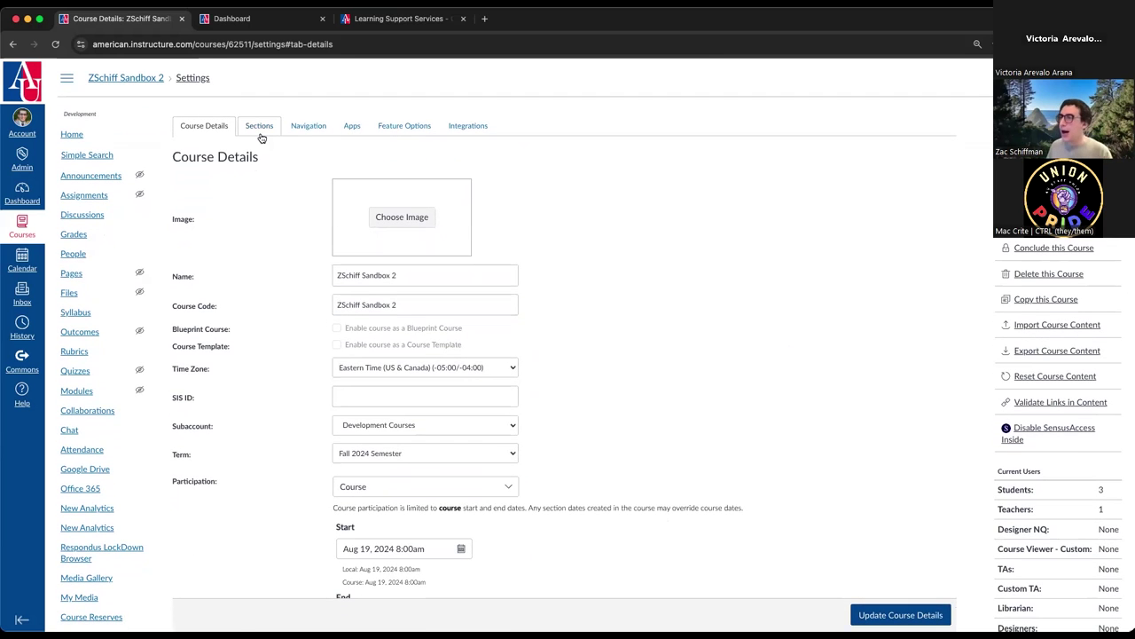
# - Show the Sections tab listing the single ZSchiff Sandbox 2 section with 4 users
pyautogui.click(261, 131)
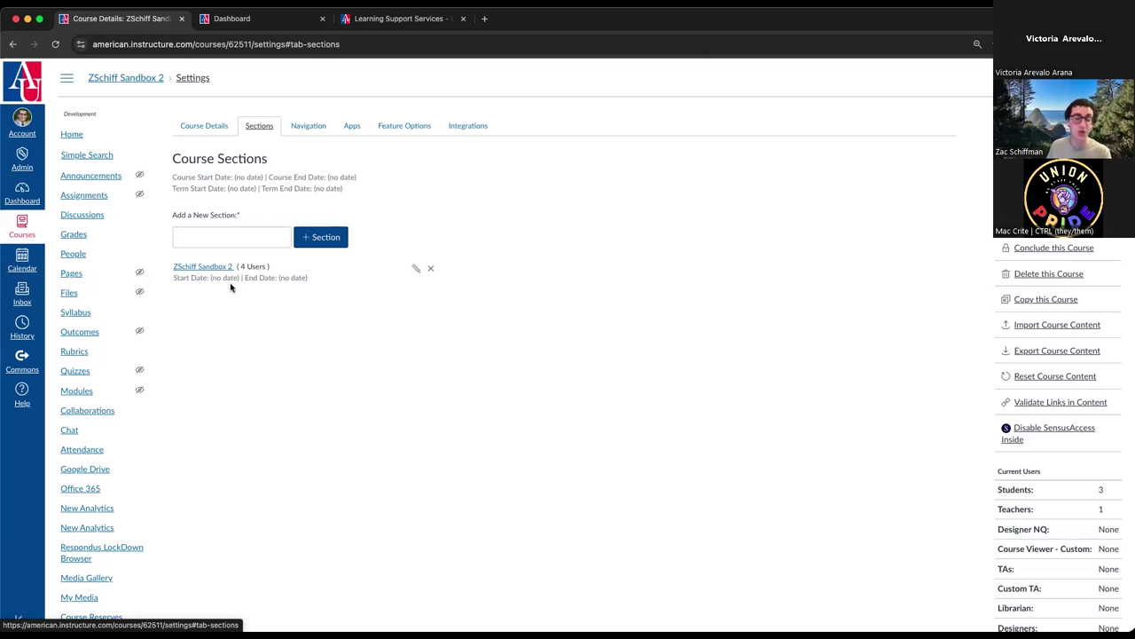
# - Reorder the course navigation so Grades, Modules and Quizzes sit near the top
pyautogui.click(310, 126)
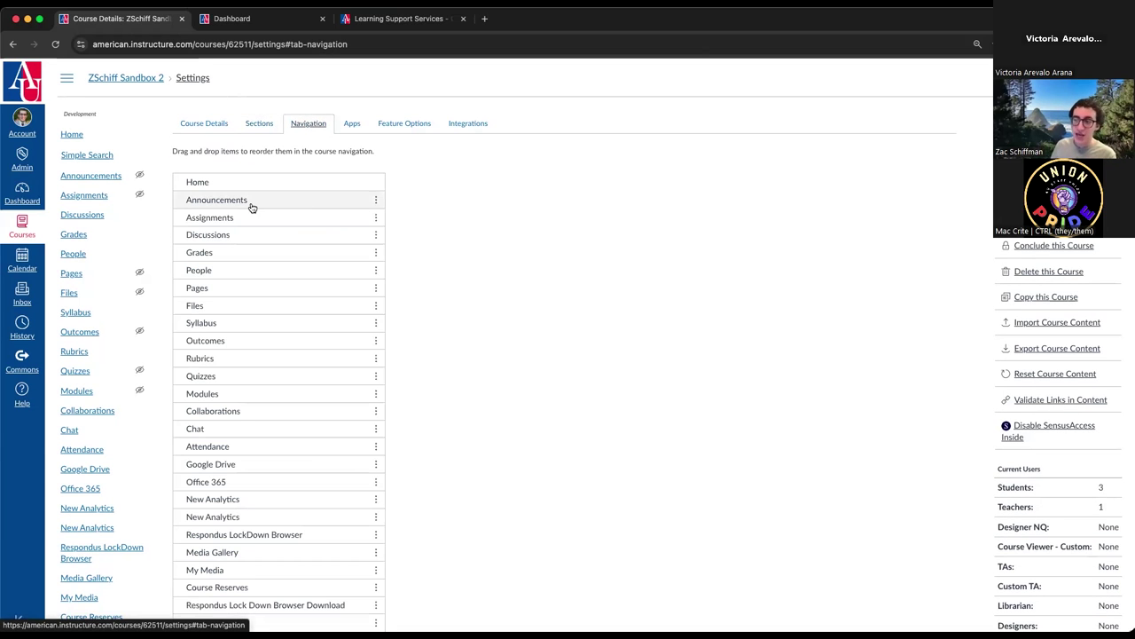
pyautogui.click(93, 293)
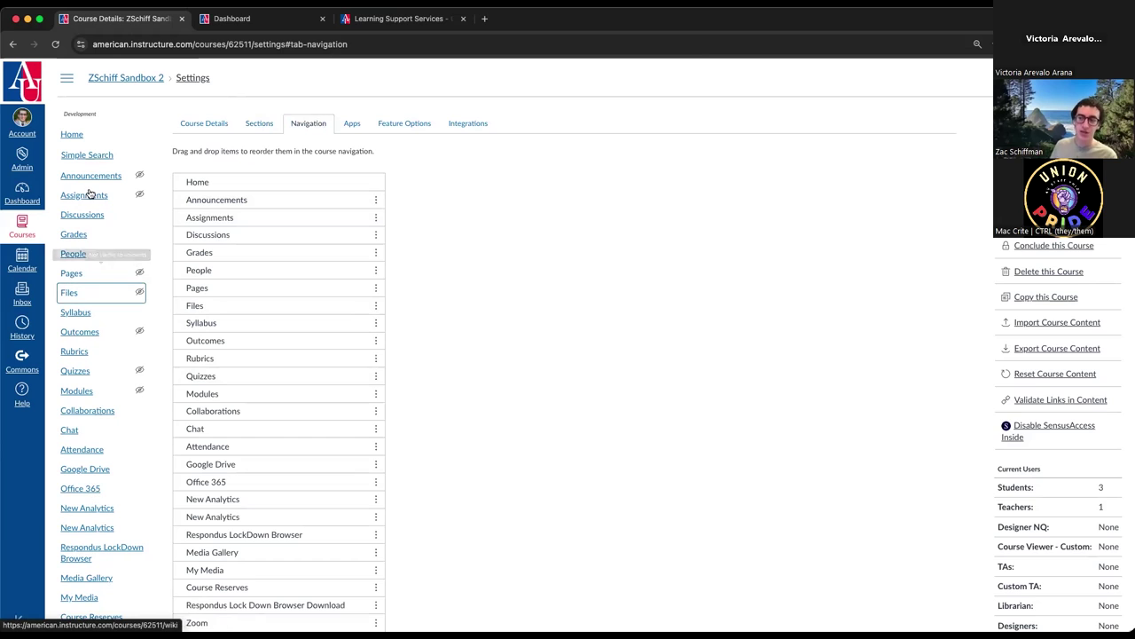
pyautogui.click(88, 213)
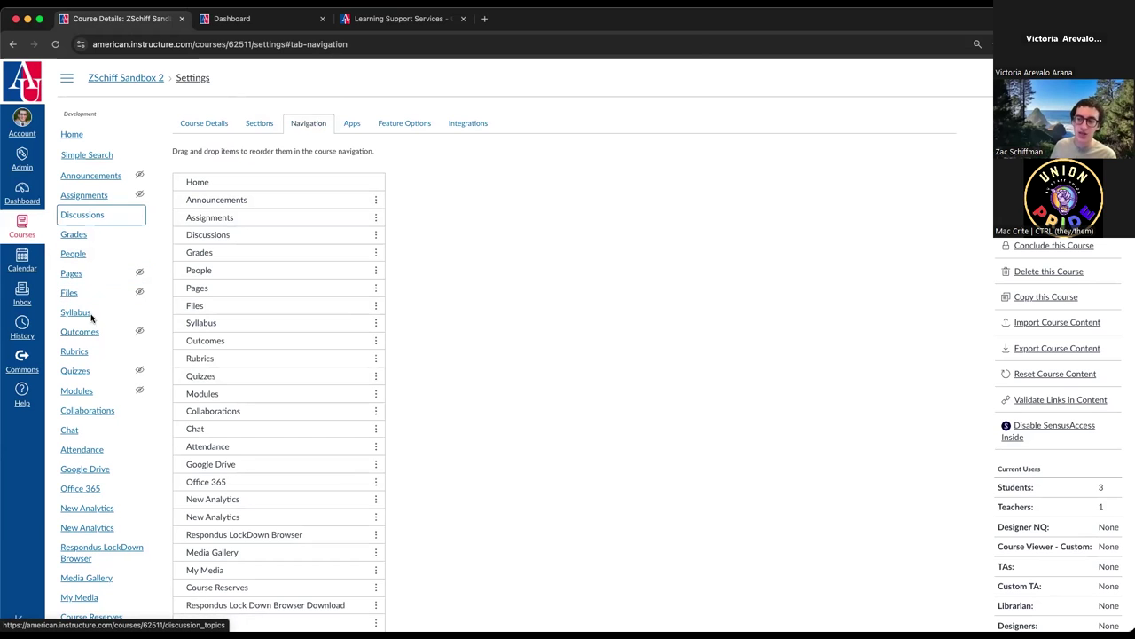
pyautogui.click(80, 293)
pyautogui.click(79, 396)
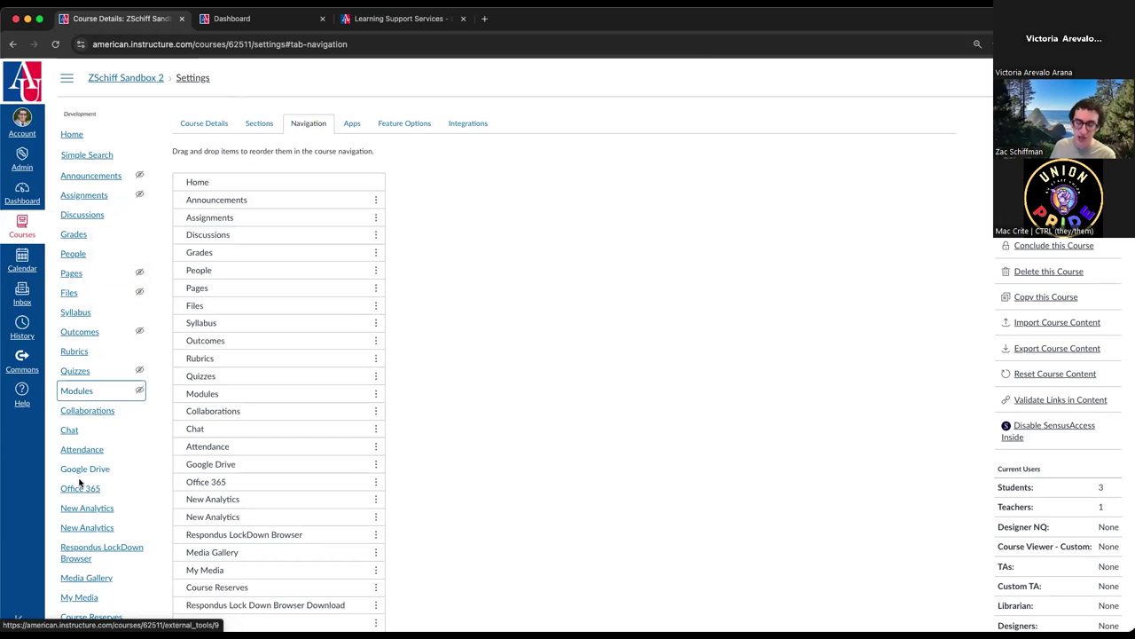
pyautogui.scroll(-3, 102, 479)
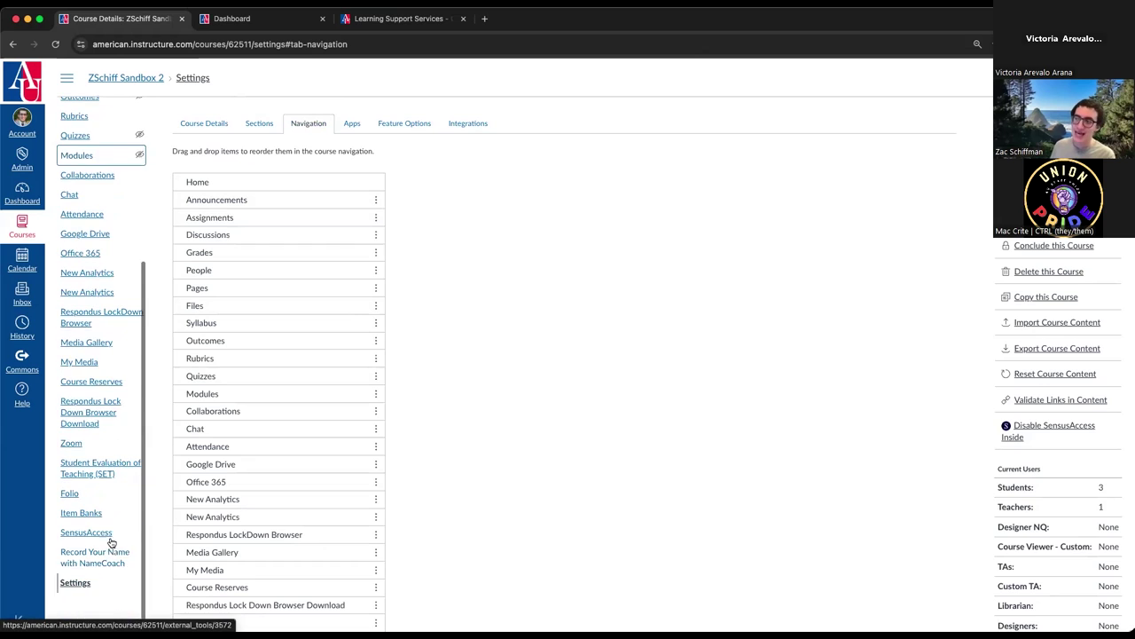
pyautogui.scroll(4, 112, 539)
pyautogui.scroll(-1, 264, 235)
pyautogui.moveTo(259, 235); pyautogui.dragTo(248, 266)
pyautogui.moveTo(248, 282); pyautogui.dragTo(250, 319)
pyautogui.moveTo(248, 370); pyautogui.dragTo(248, 441)
pyautogui.moveTo(249, 195); pyautogui.dragTo(243, 336)
pyautogui.moveTo(219, 227); pyautogui.dragTo(220, 206)
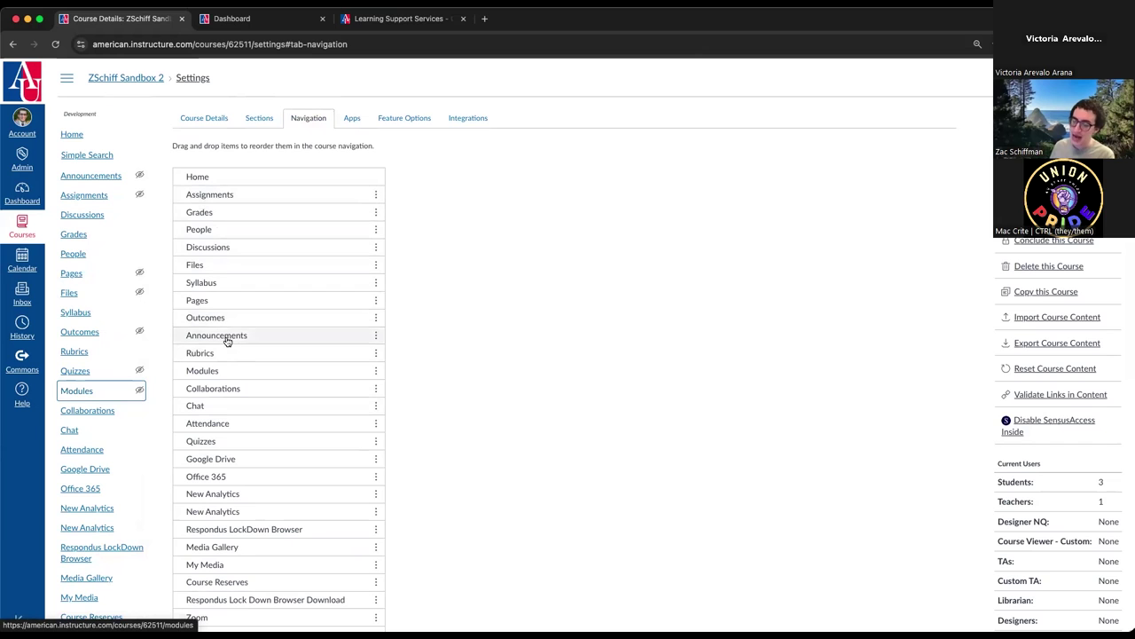
pyautogui.moveTo(246, 374); pyautogui.dragTo(262, 209)
pyautogui.moveTo(233, 440); pyautogui.dragTo(245, 228)
pyautogui.scroll(-10, 251, 465)
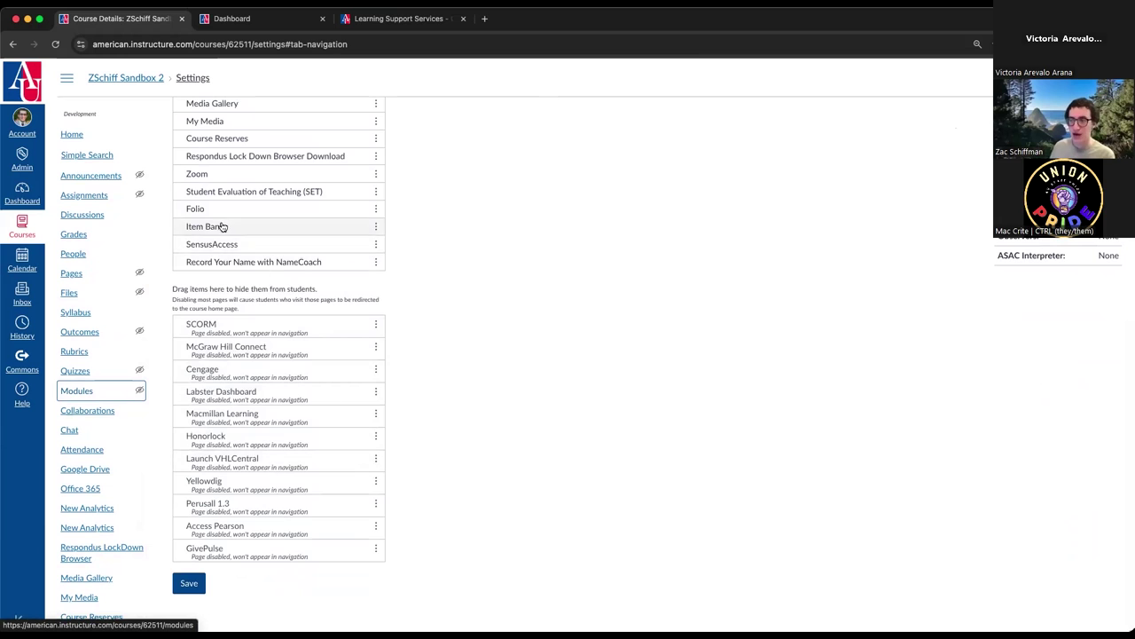
pyautogui.scroll(9, 221, 248)
# - Hide My Media, Media Gallery, Respondus Download, New Analytics, Zoom, SensusAccess, SET; disable Folio
pyautogui.moveTo(264, 244); pyautogui.dragTo(281, 539)
pyautogui.moveTo(224, 311); pyautogui.dragTo(221, 567)
pyautogui.moveTo(269, 292); pyautogui.dragTo(257, 497)
pyautogui.moveTo(231, 283); pyautogui.dragTo(272, 482)
pyautogui.moveTo(266, 239); pyautogui.dragTo(266, 501)
pyautogui.moveTo(266, 271); pyautogui.dragTo(266, 515)
pyautogui.moveTo(266, 324); pyautogui.dragTo(266, 520)
pyautogui.moveTo(273, 246); pyautogui.dragTo(266, 471)
pyautogui.click(375, 254)
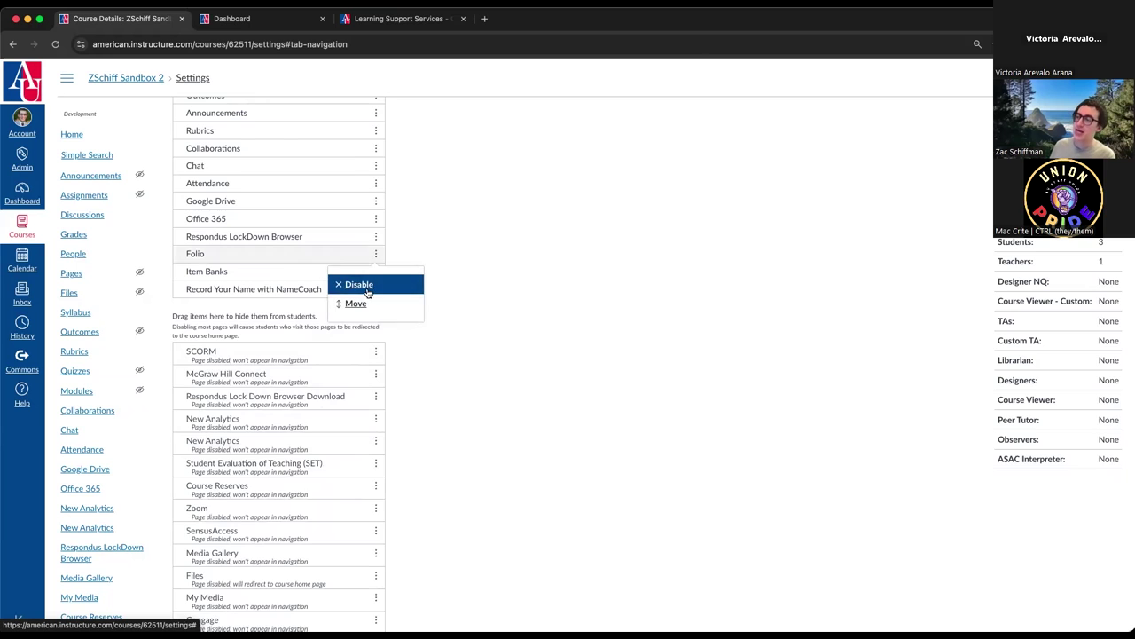
pyautogui.click(346, 284)
# - Hide NameCoach, Item Banks, Respondus LockDown Browser, Office 365 and Google Drive, then save the navigation
pyautogui.scroll(-5, 305, 405)
pyautogui.moveTo(234, 300); pyautogui.dragTo(247, 433)
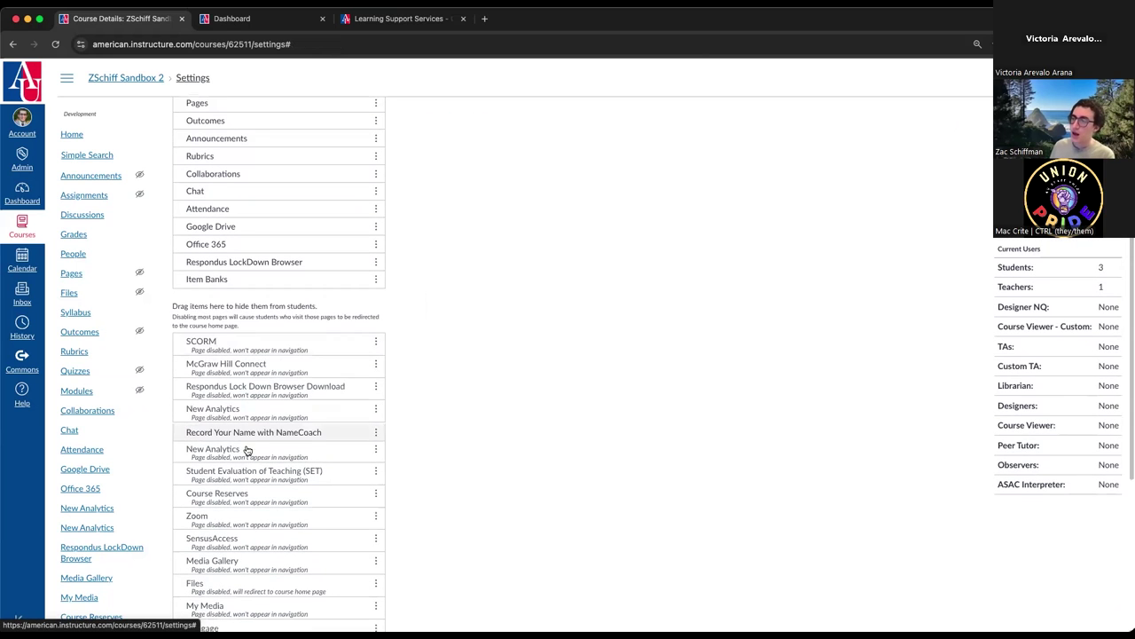
pyautogui.moveTo(246, 281); pyautogui.dragTo(257, 456)
pyautogui.moveTo(252, 270); pyautogui.dragTo(248, 395)
pyautogui.moveTo(226, 244); pyautogui.dragTo(226, 360)
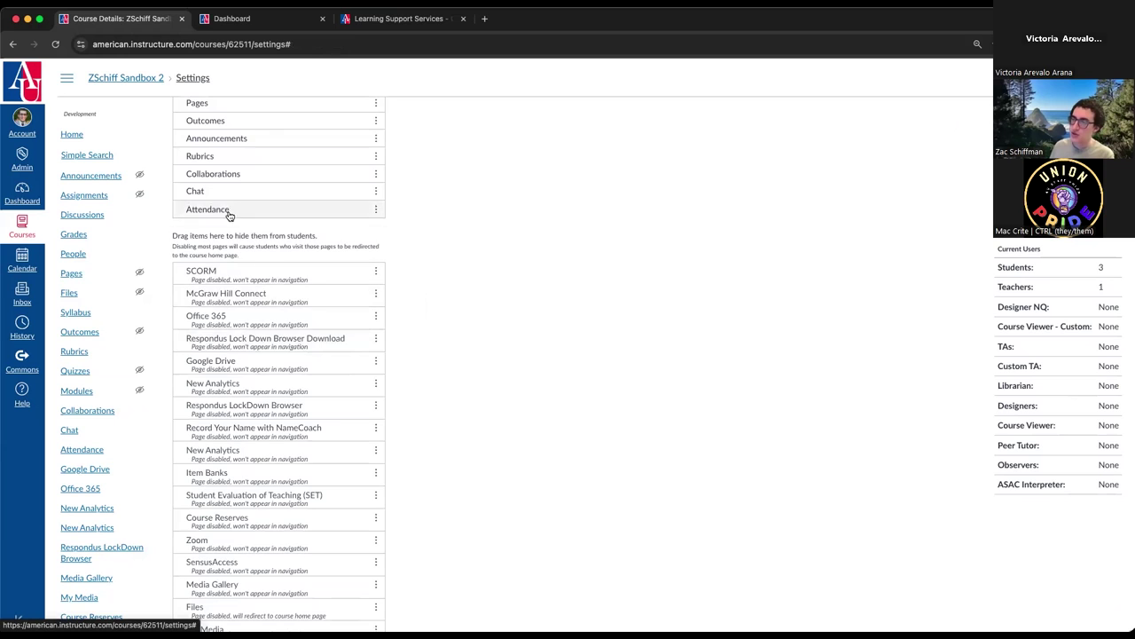
pyautogui.moveTo(228, 213); pyautogui.dragTo(229, 363)
pyautogui.scroll(-4, 299, 489)
pyautogui.click(186, 584)
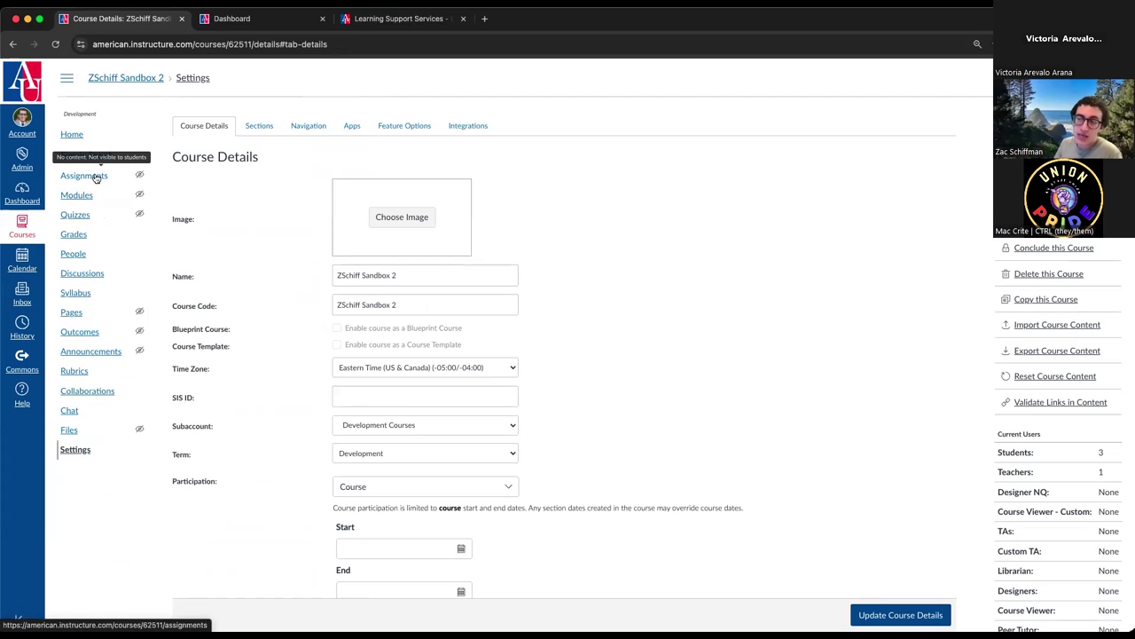
# - Review the saved navigation order and the list of tools hidden from students
pyautogui.click(309, 126)
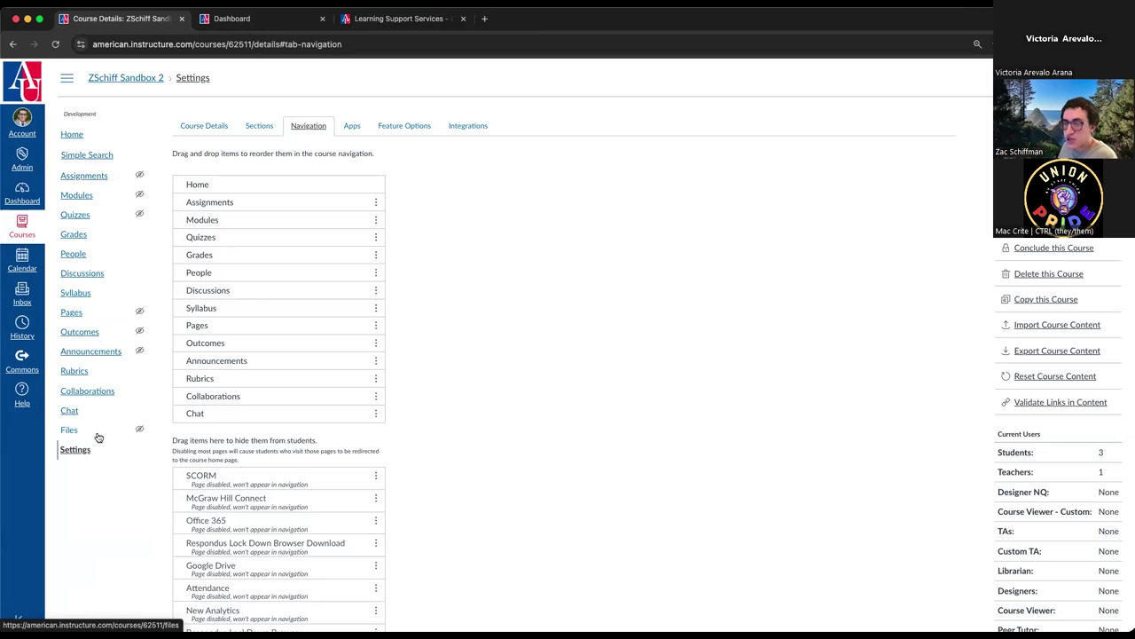
pyautogui.scroll(-3, 250, 578)
pyautogui.scroll(-3, 249, 578)
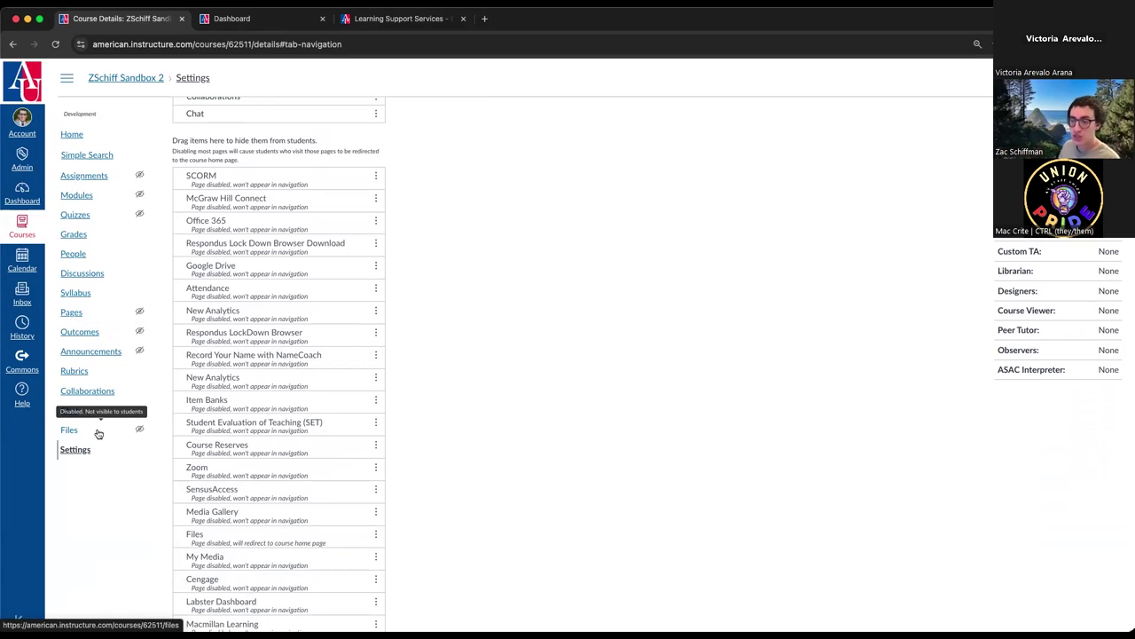
pyautogui.scroll(6, 105, 444)
# - Browse the course's external app tiles, filter to Installed apps, and list the app configurations
pyautogui.click(352, 124)
pyautogui.scroll(-1, 399, 266)
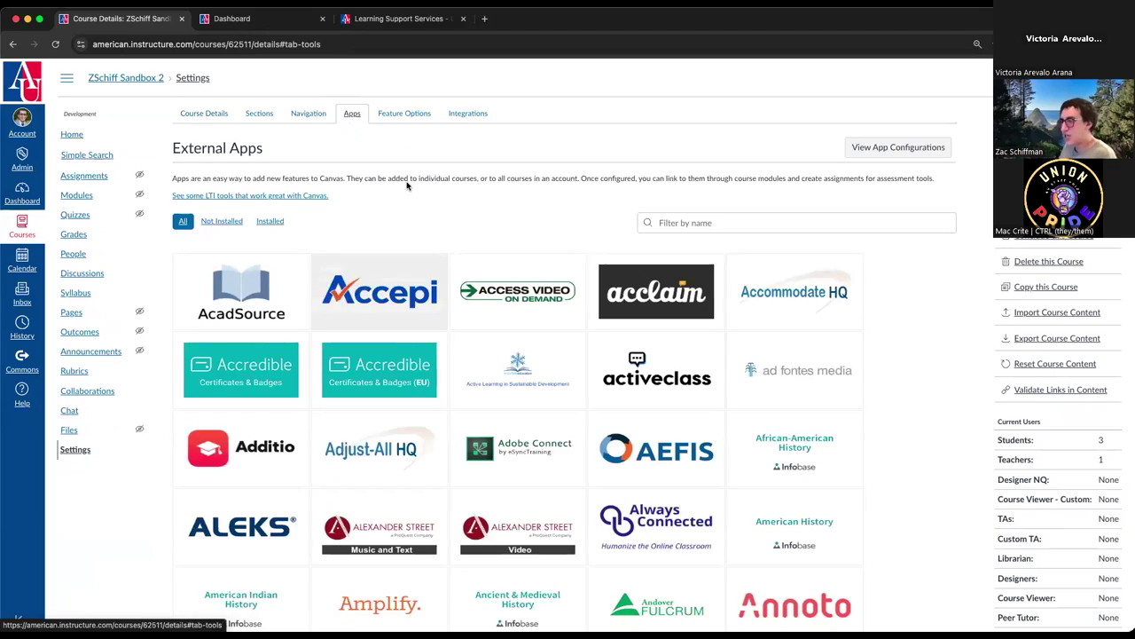
pyautogui.scroll(-5, 407, 185)
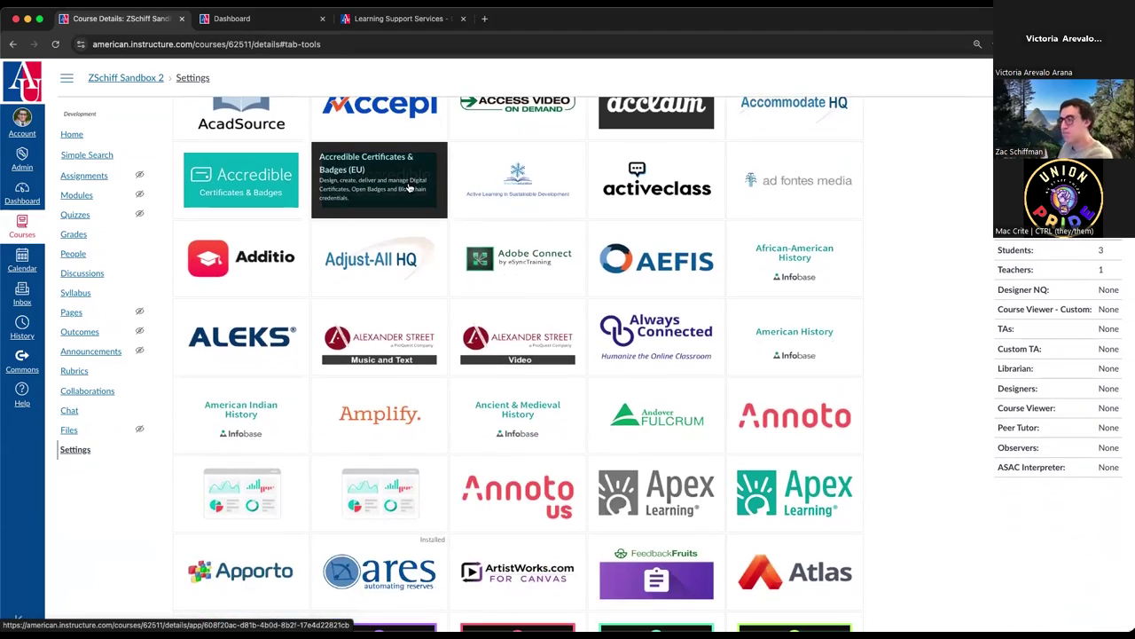
pyautogui.scroll(6, 412, 207)
pyautogui.scroll(-20, 928, 399)
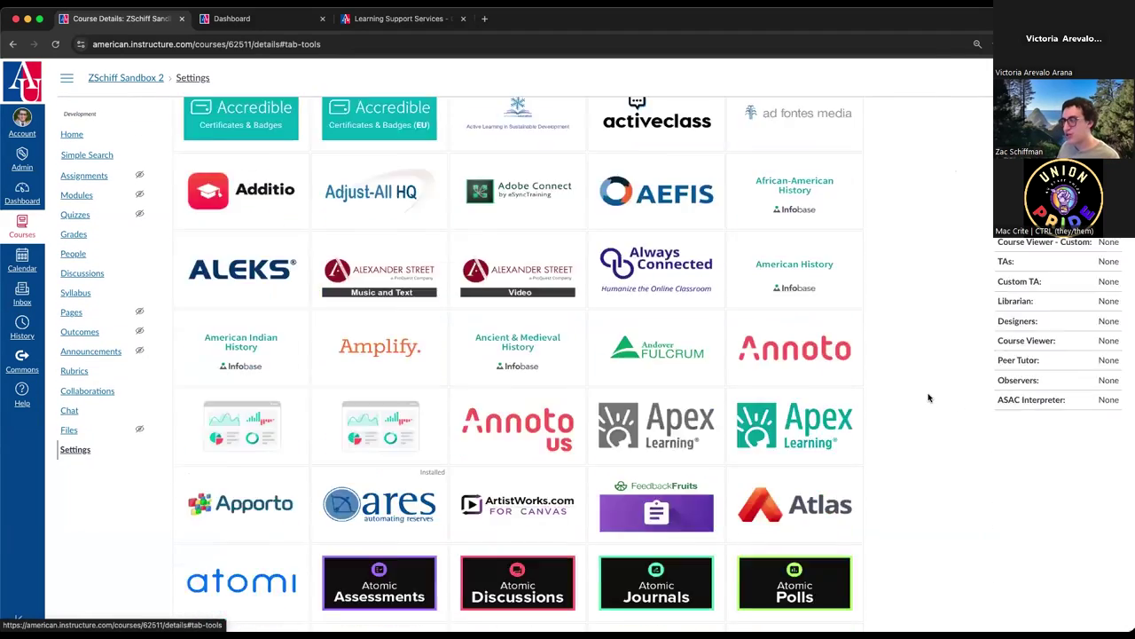
pyautogui.scroll(-3, 925, 399)
pyautogui.scroll(20, 925, 399)
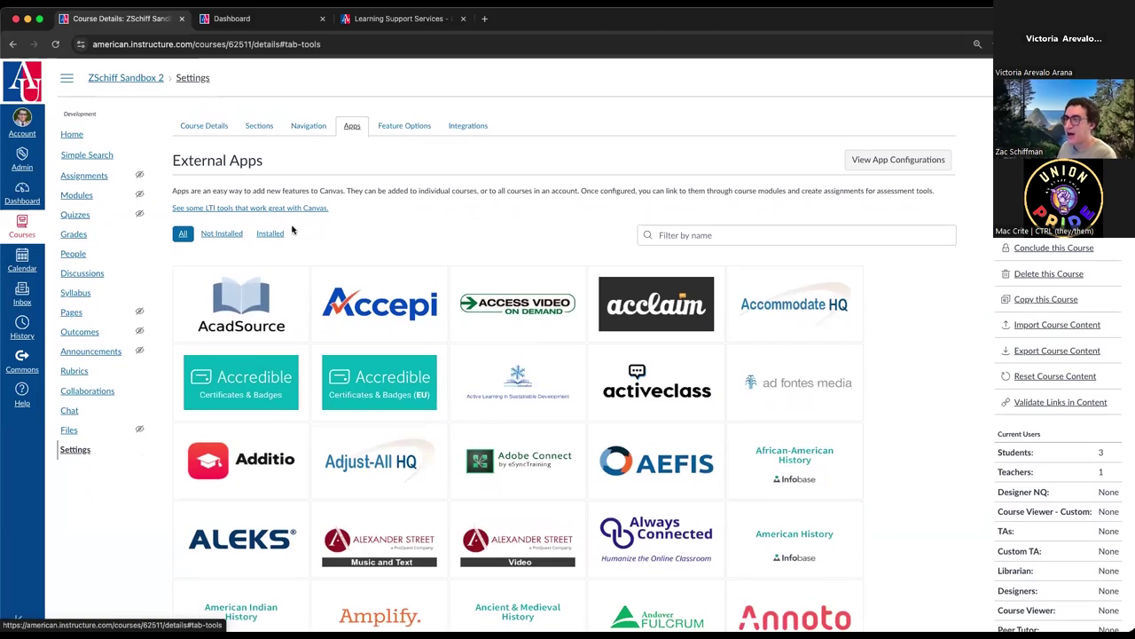
pyautogui.click(272, 235)
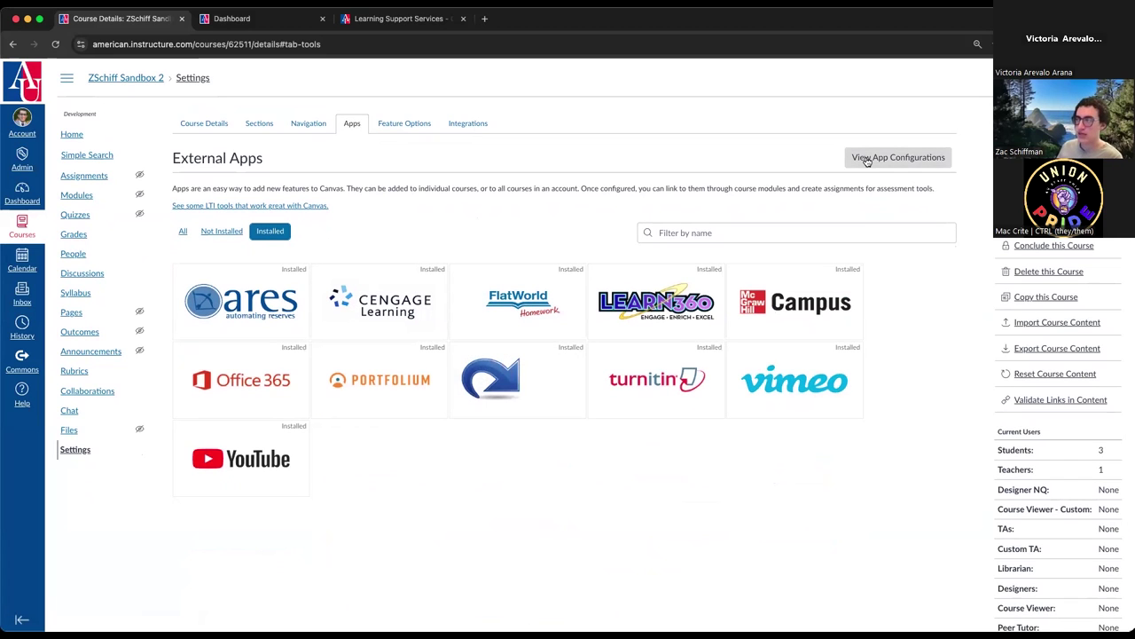
pyautogui.click(905, 163)
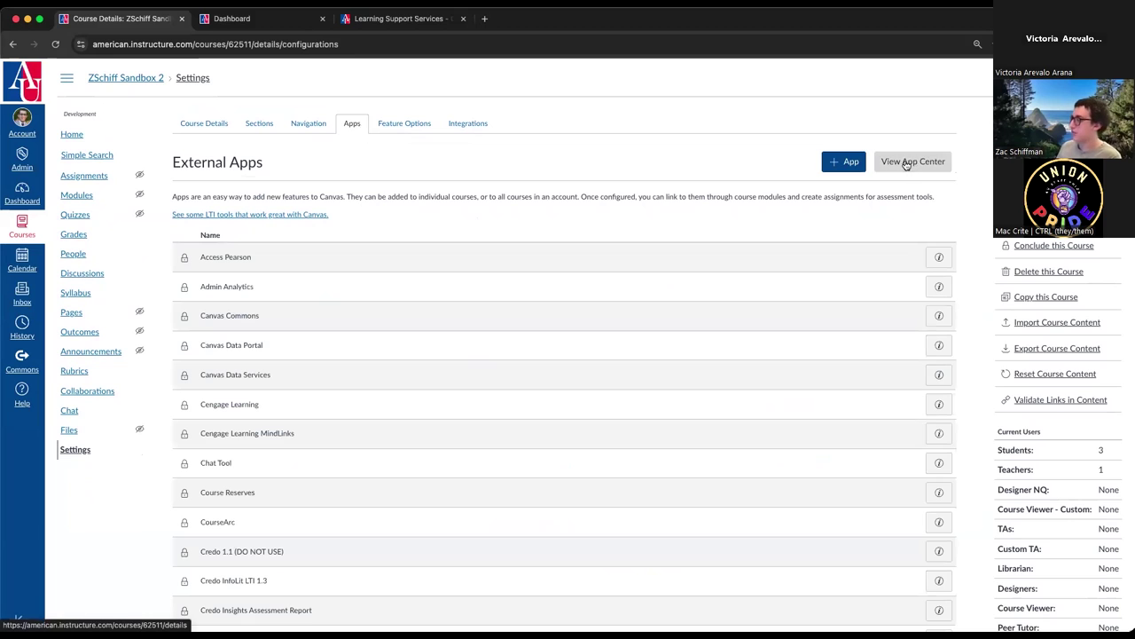
pyautogui.scroll(-5, 444, 166)
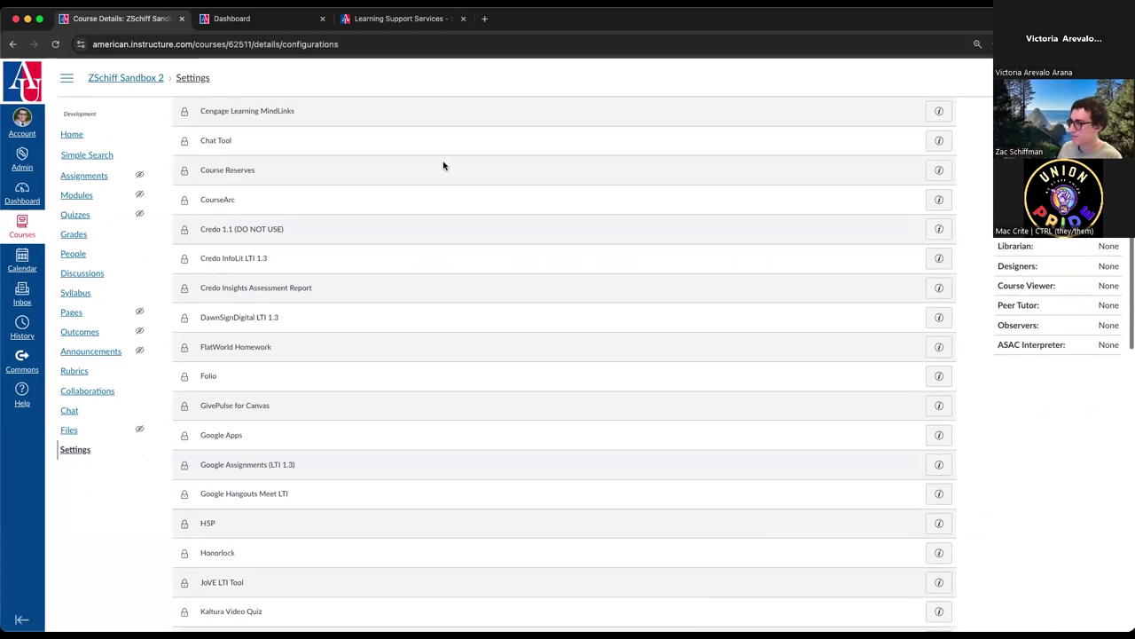
pyautogui.scroll(-3, 445, 167)
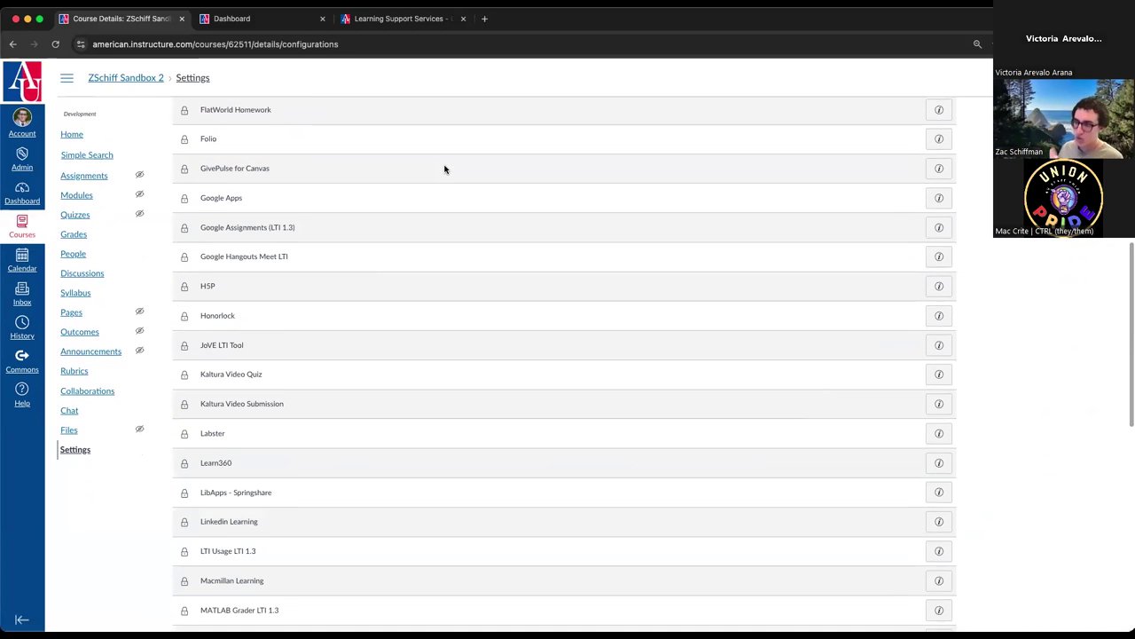
pyautogui.scroll(-7, 444, 169)
pyautogui.scroll(-7, 448, 191)
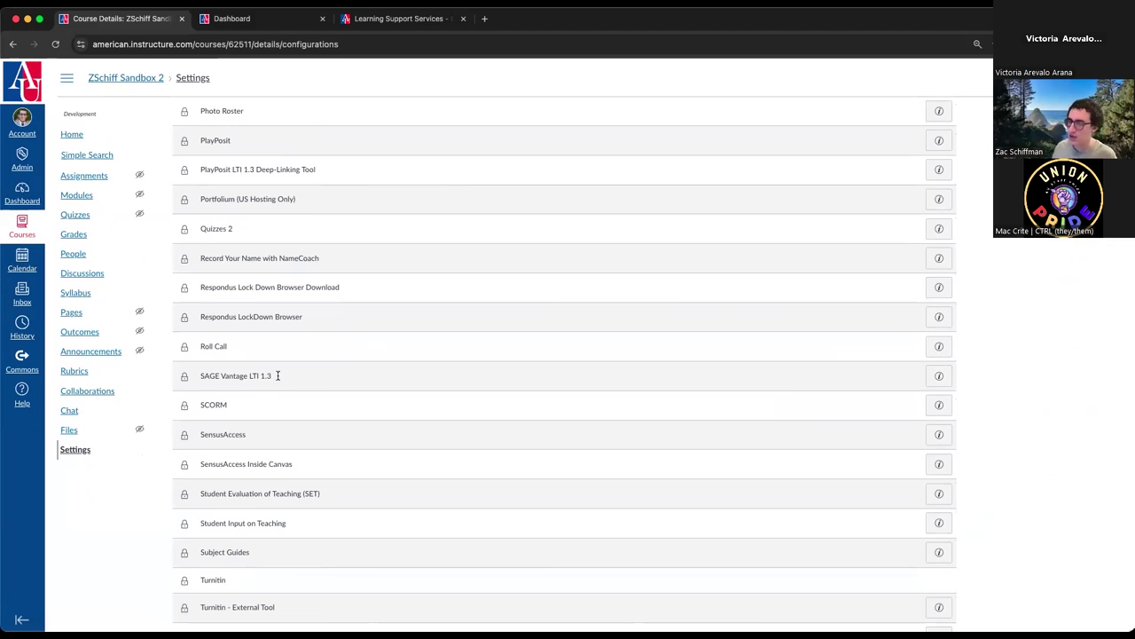
pyautogui.scroll(3, 218, 391)
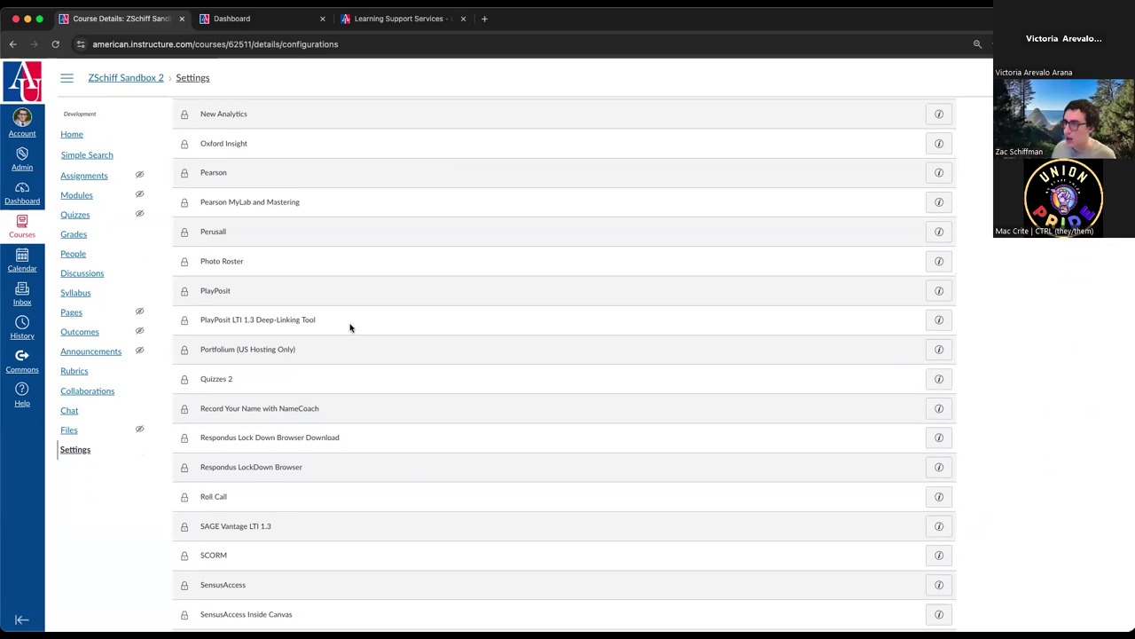
pyautogui.scroll(3, 350, 327)
pyautogui.moveTo(332, 322); pyautogui.dragTo(201, 304)
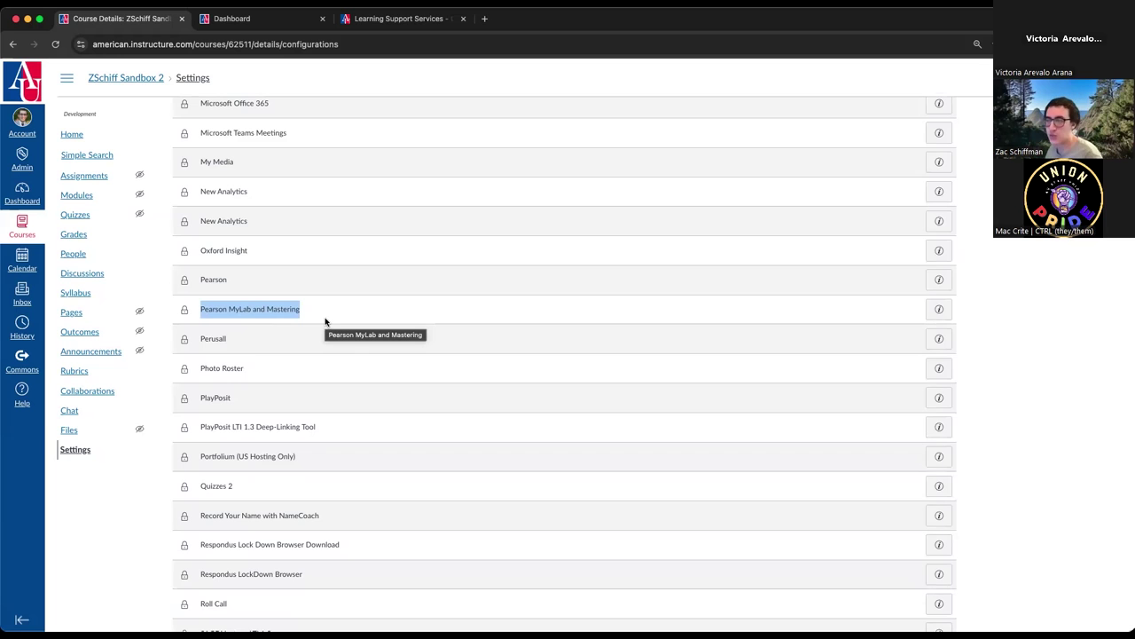
pyautogui.scroll(3, 325, 322)
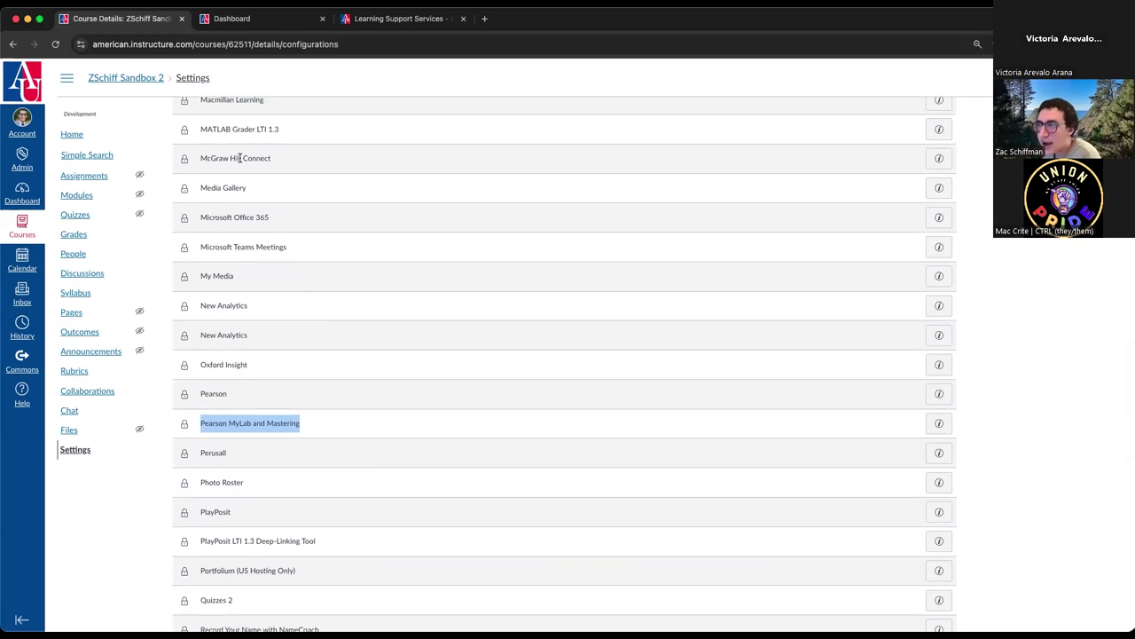
pyautogui.scroll(15, 293, 130)
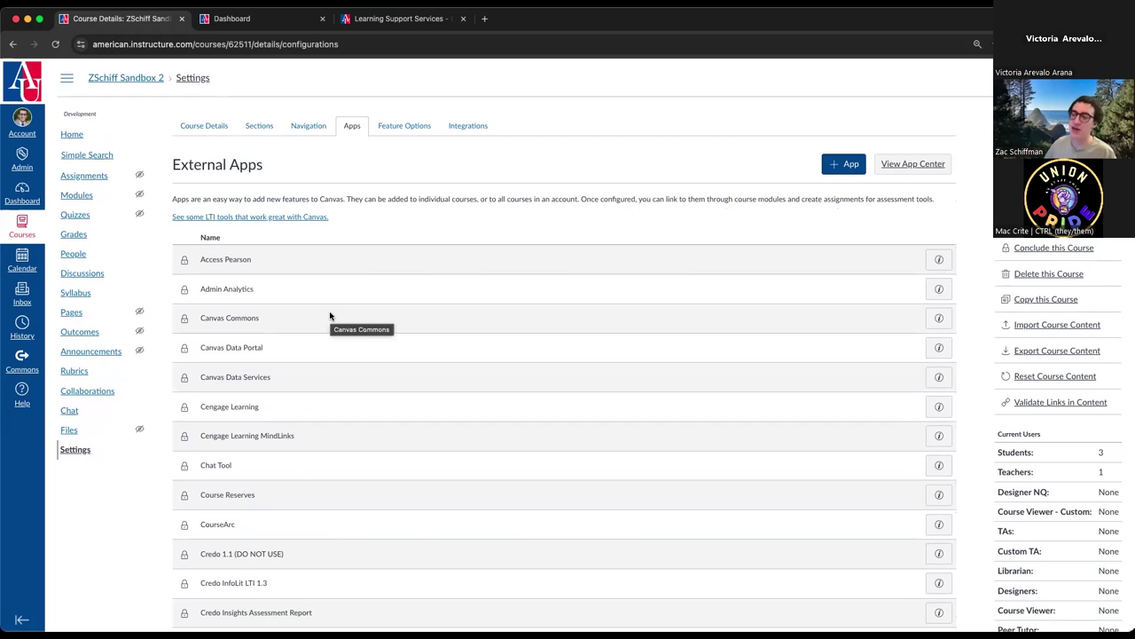
# - Check Feature Options and Course Details, then confirm Integrations reports none available
pyautogui.click(401, 131)
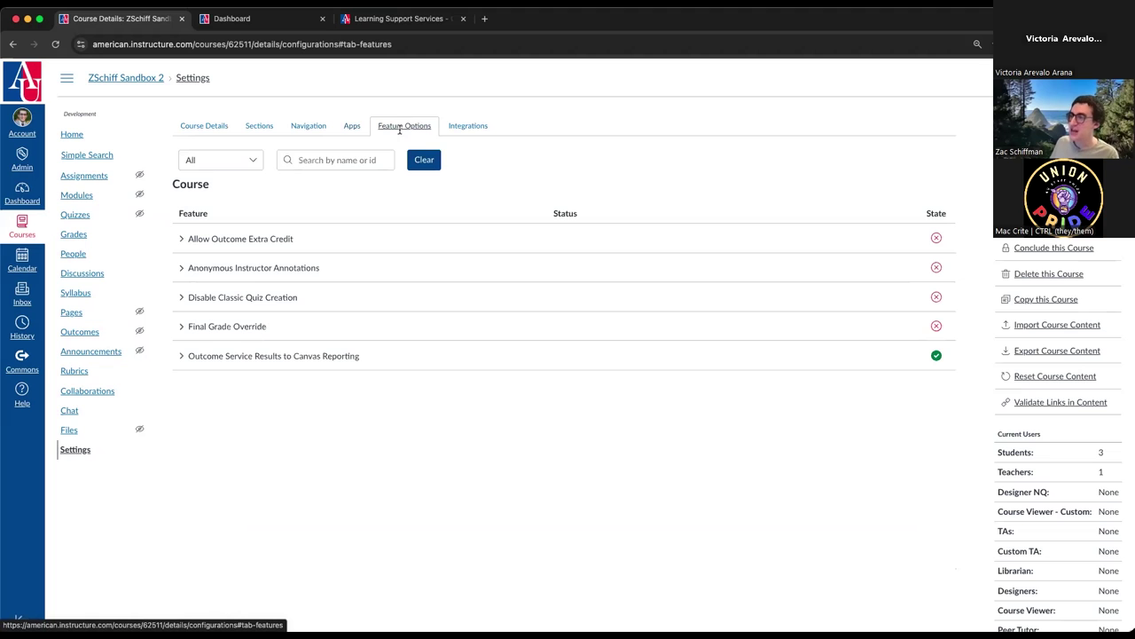
pyautogui.click(204, 127)
pyautogui.scroll(-10, 328, 461)
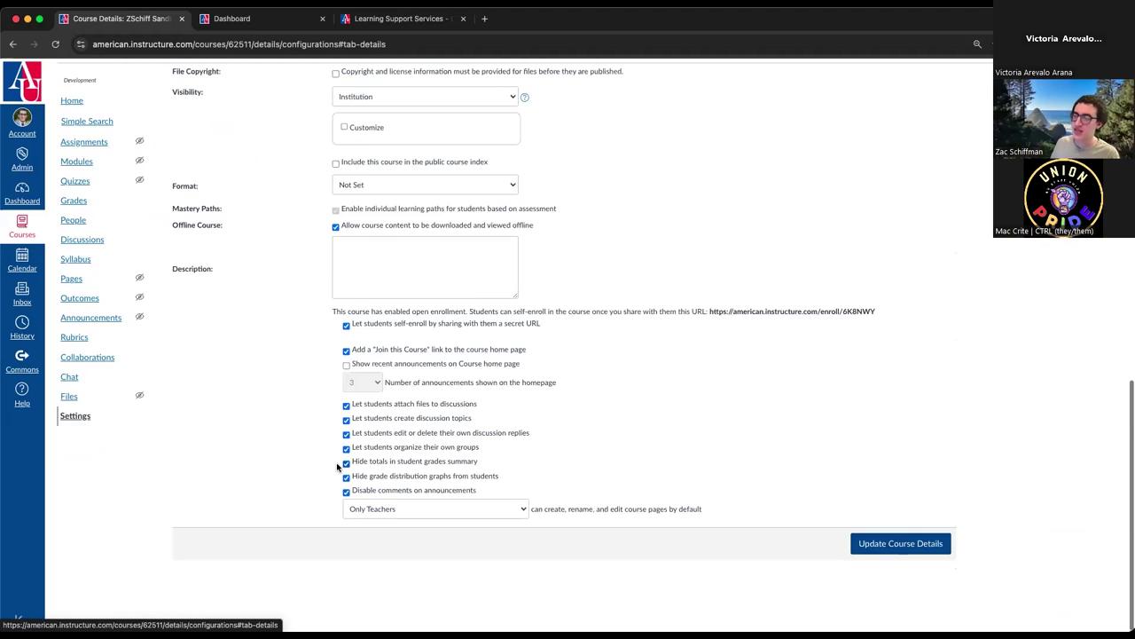
pyautogui.scroll(1, 489, 458)
pyautogui.scroll(10, 446, 491)
pyautogui.click(418, 131)
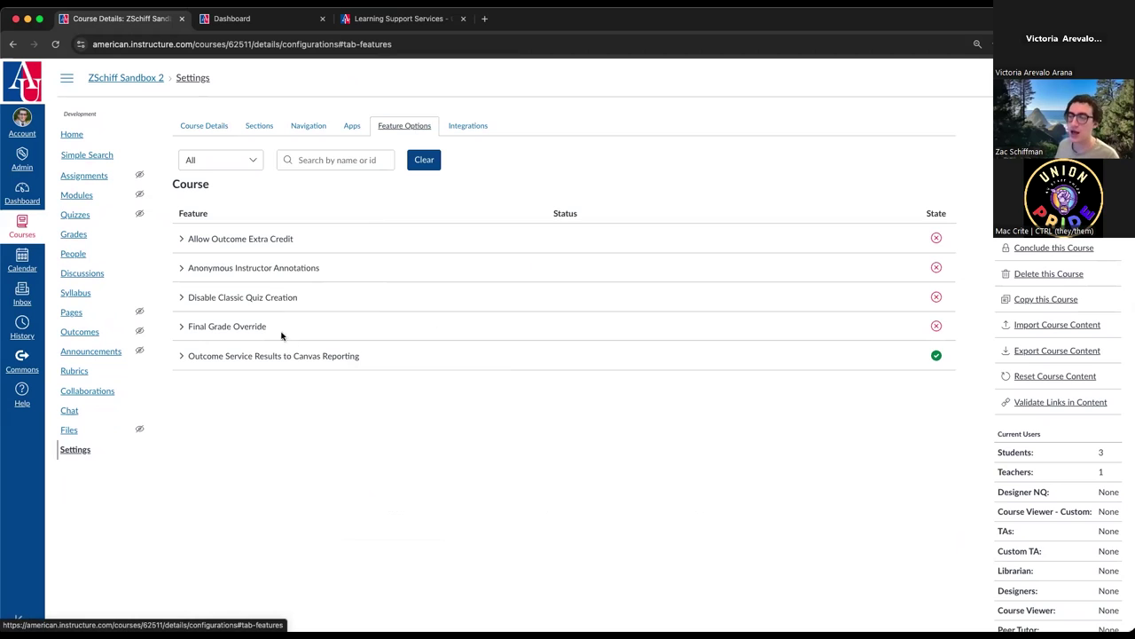
pyautogui.click(474, 127)
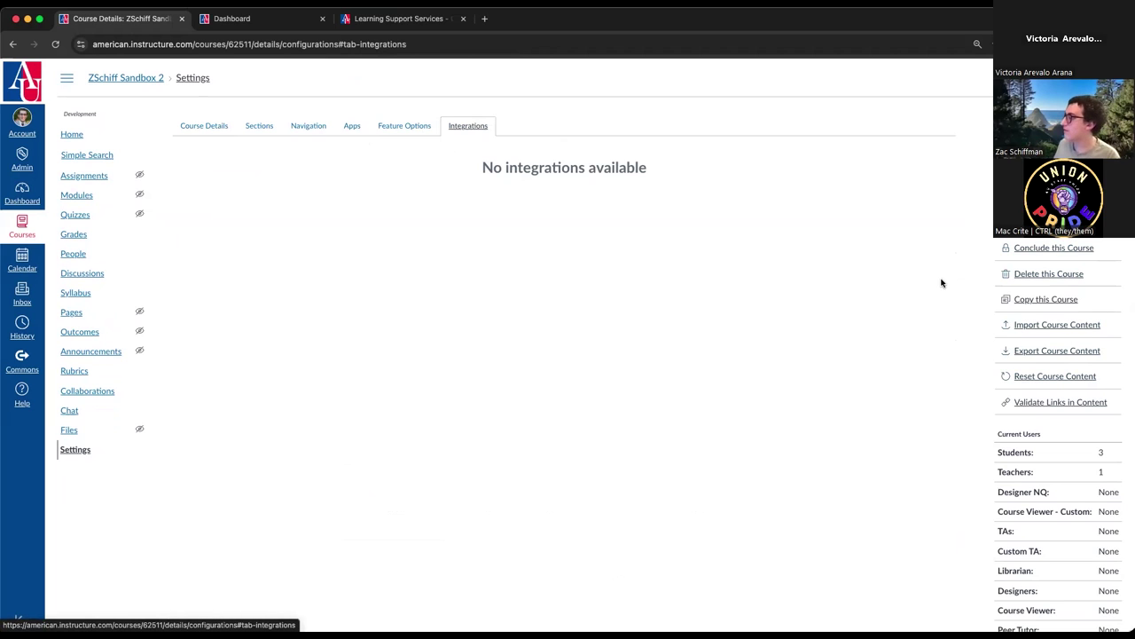
# - Reach the Import Content page via Import Course Content, after a detour to the course Home
pyautogui.click(1078, 327)
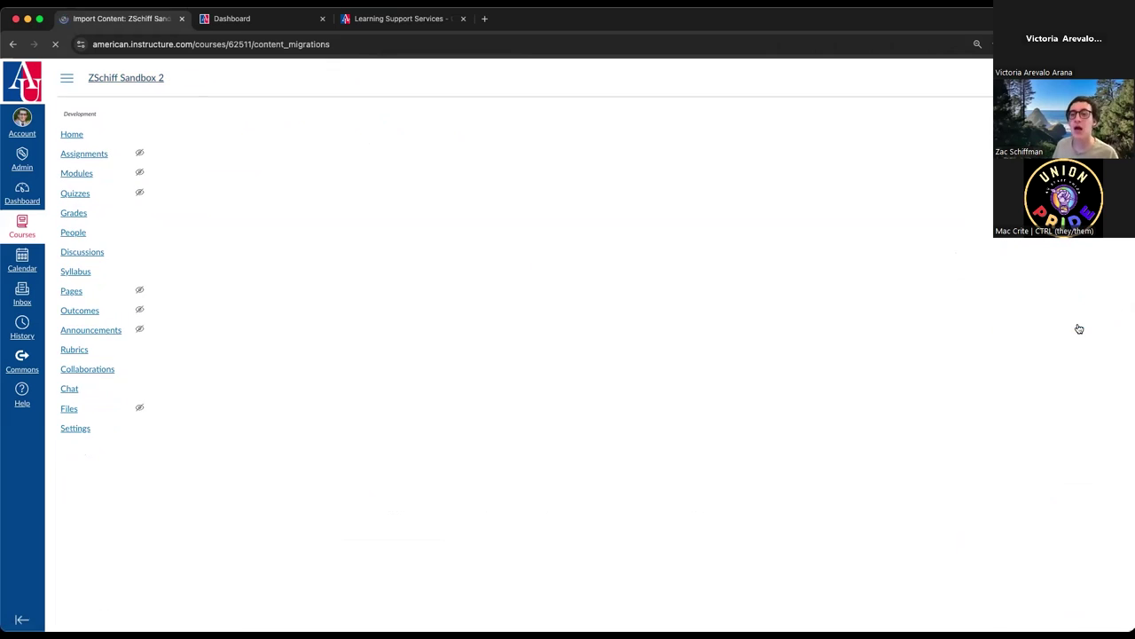
pyautogui.click(68, 136)
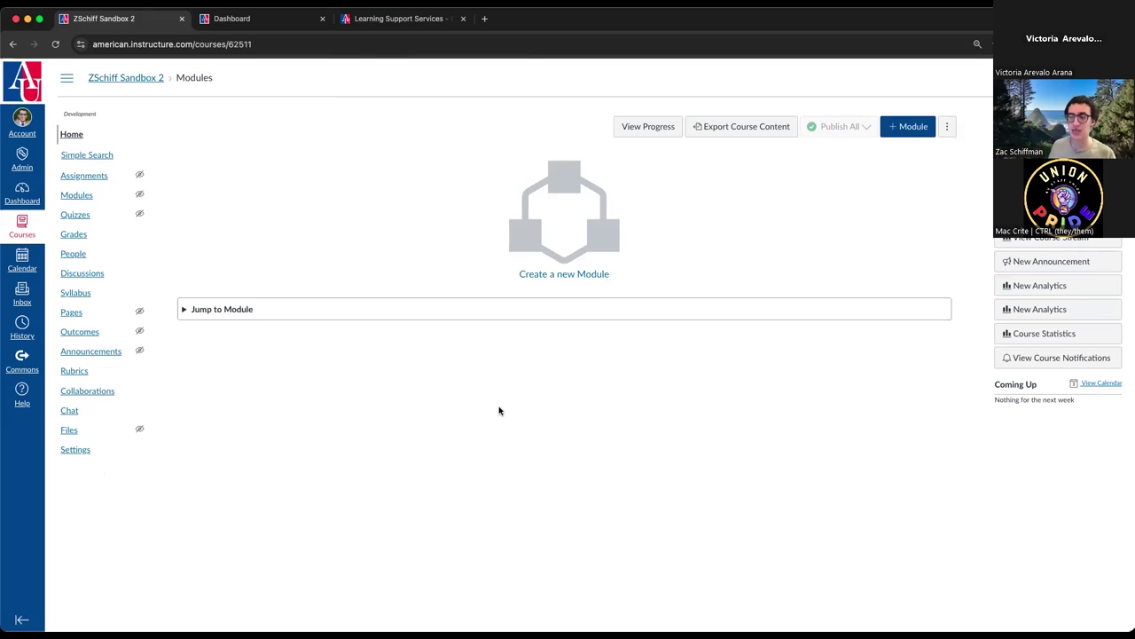
pyautogui.click(1056, 164)
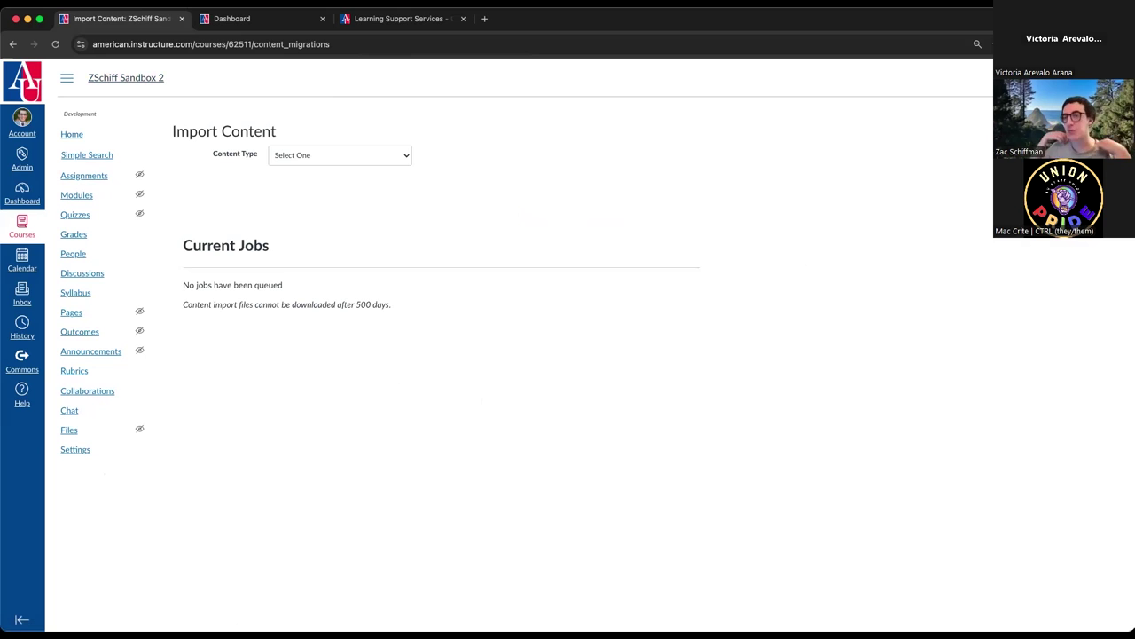
# - Choose Copy a Canvas Course, search 'bio-101' then clear it, and choose Select specific content
pyautogui.click(342, 160)
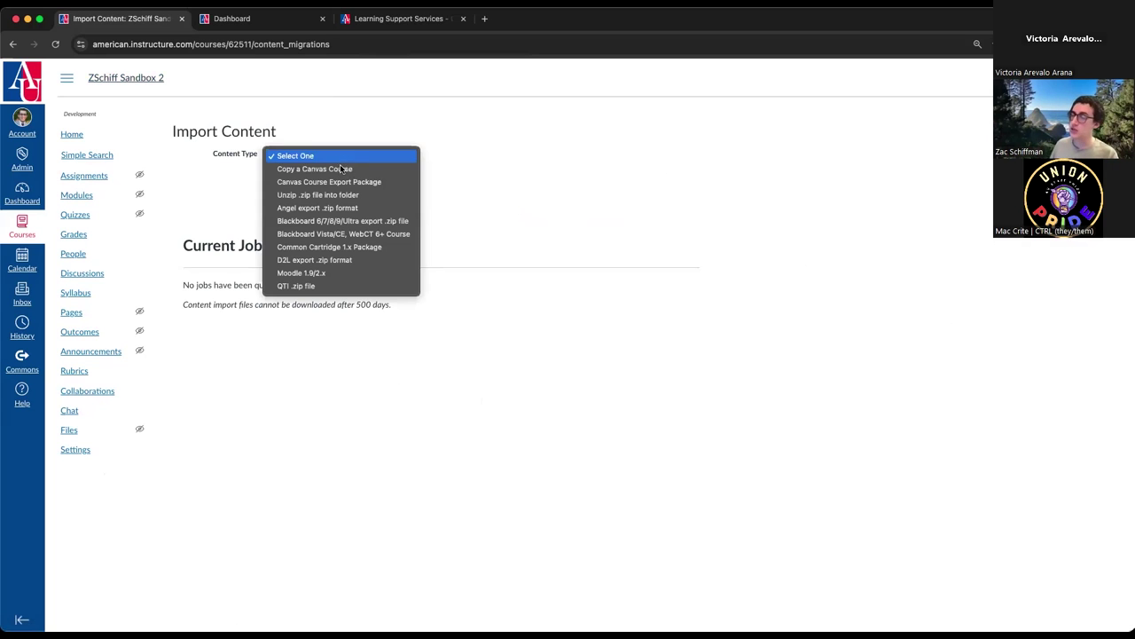
pyautogui.click(343, 171)
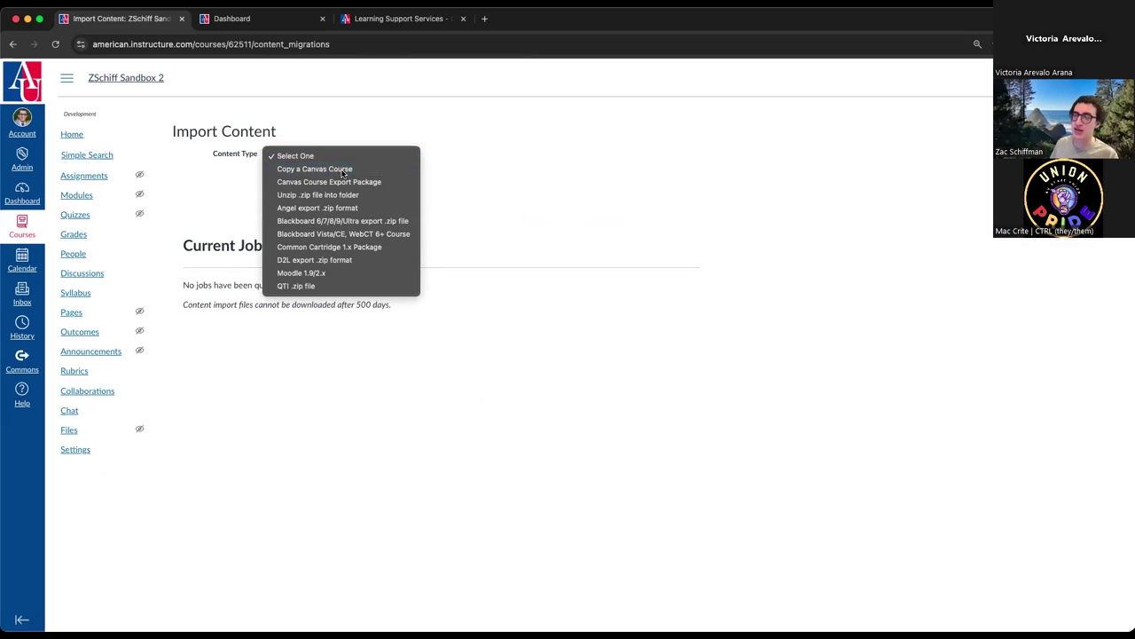
pyautogui.click(345, 189)
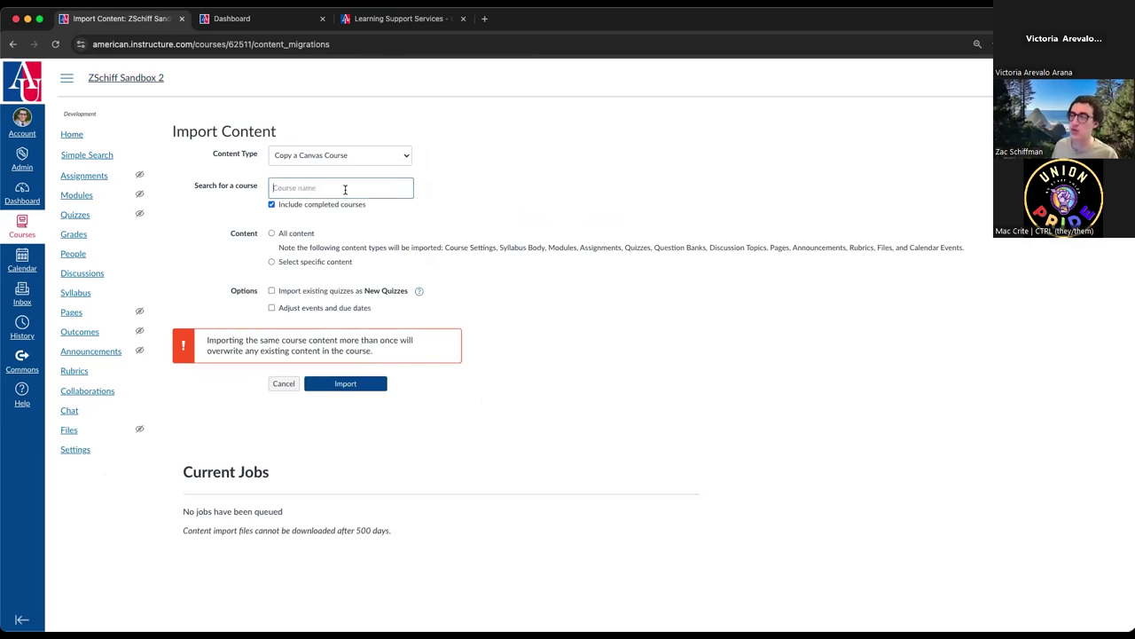
pyautogui.write('bio')
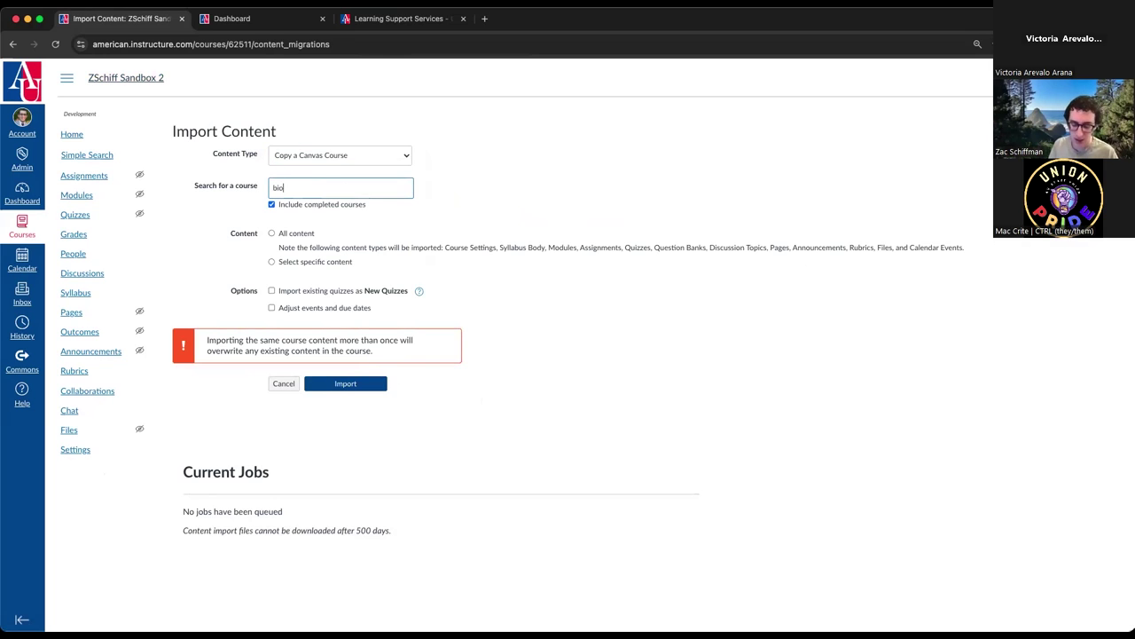
pyautogui.write('-101')
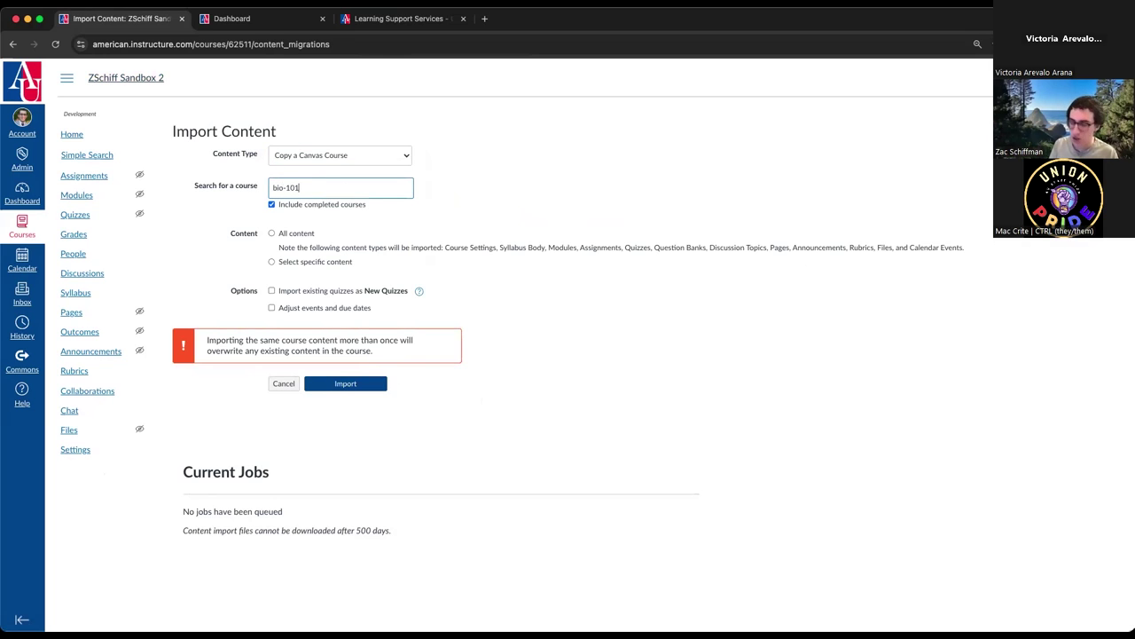
pyautogui.tripleClick(341, 192)
pyautogui.press('BackSpace')
pyautogui.click(457, 188)
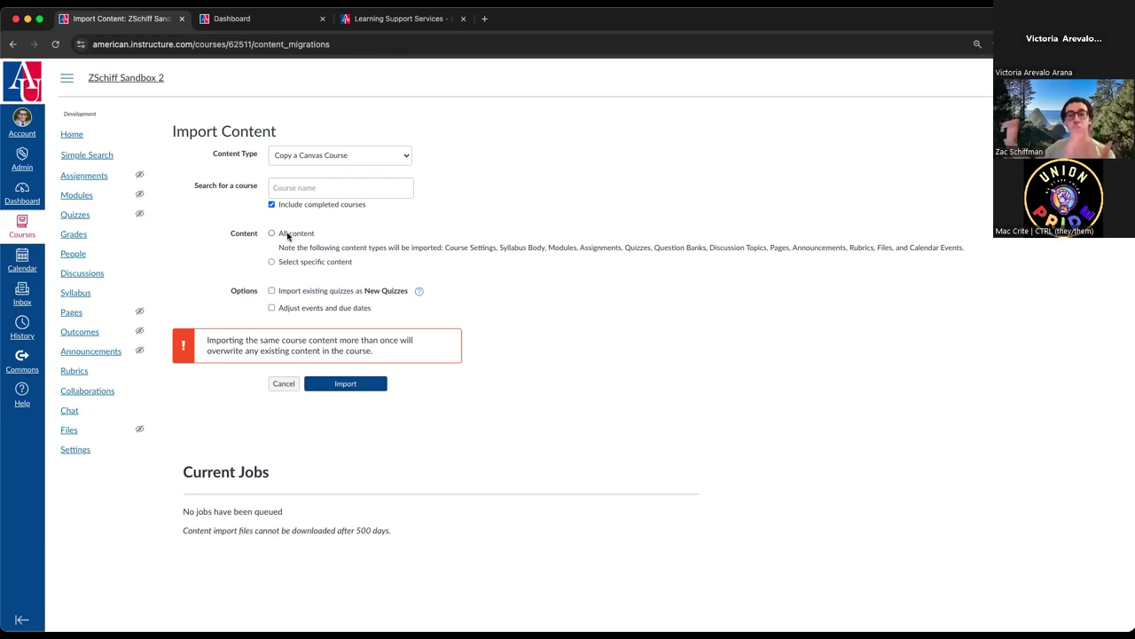
pyautogui.click(296, 264)
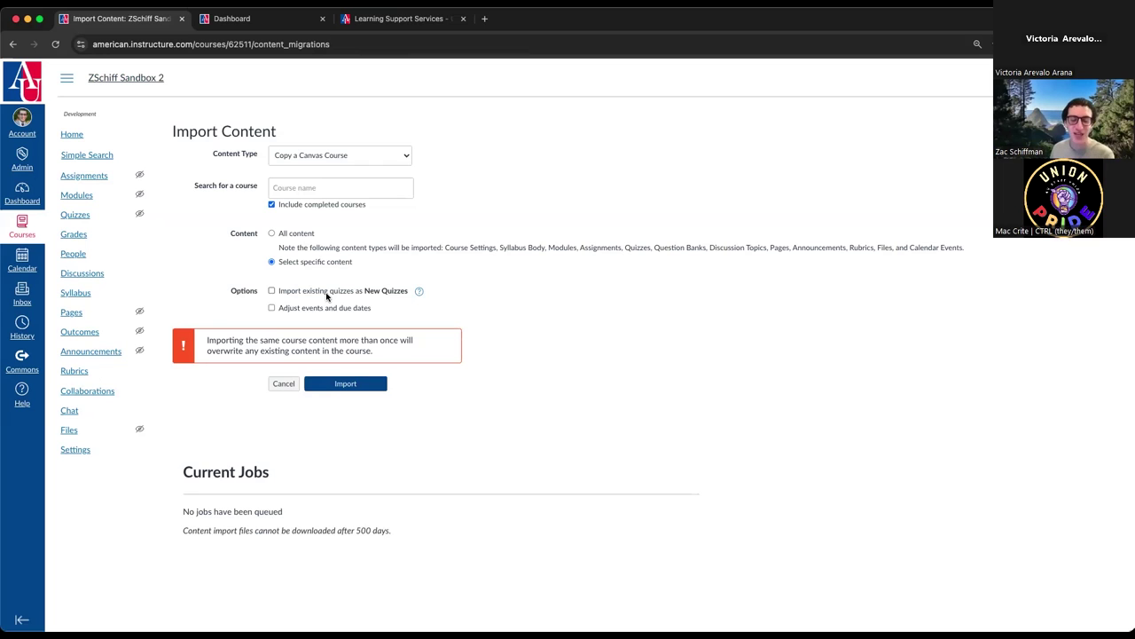
# - Enable Adjust events and due dates, try the beginning and ending date fields, choose Remove dates, then cancel
pyautogui.click(343, 310)
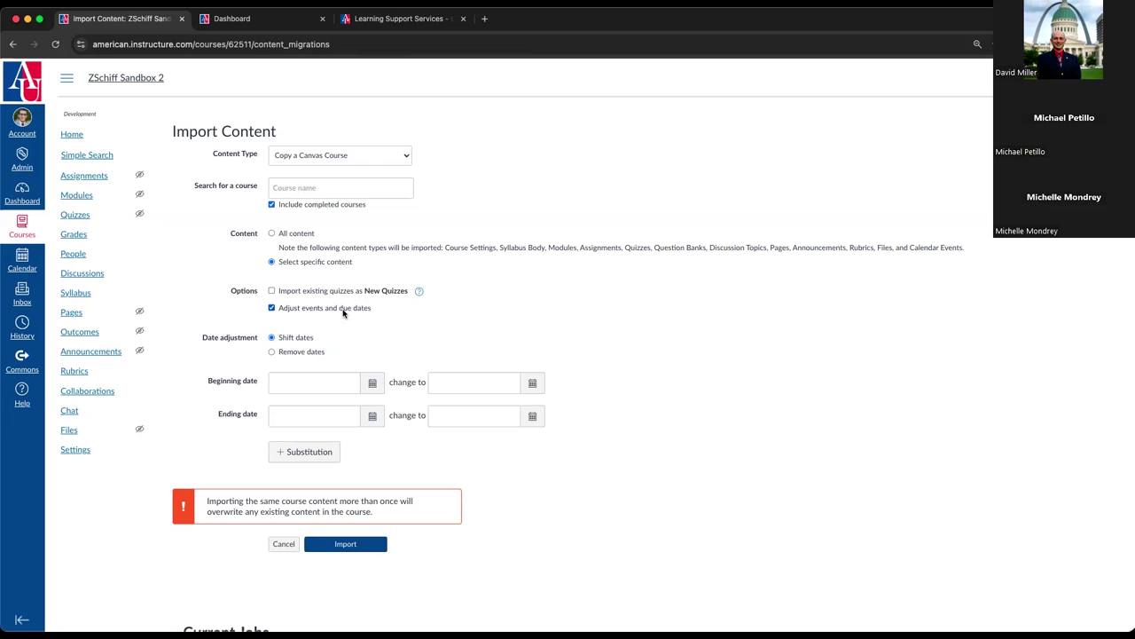
pyautogui.click(317, 376)
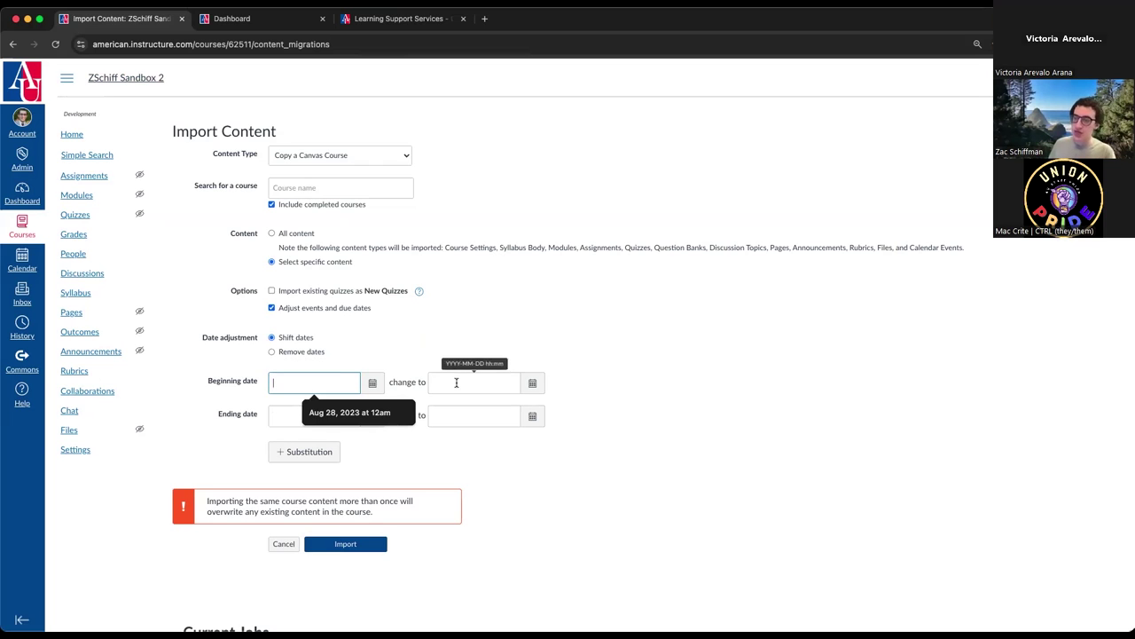
pyautogui.click(289, 417)
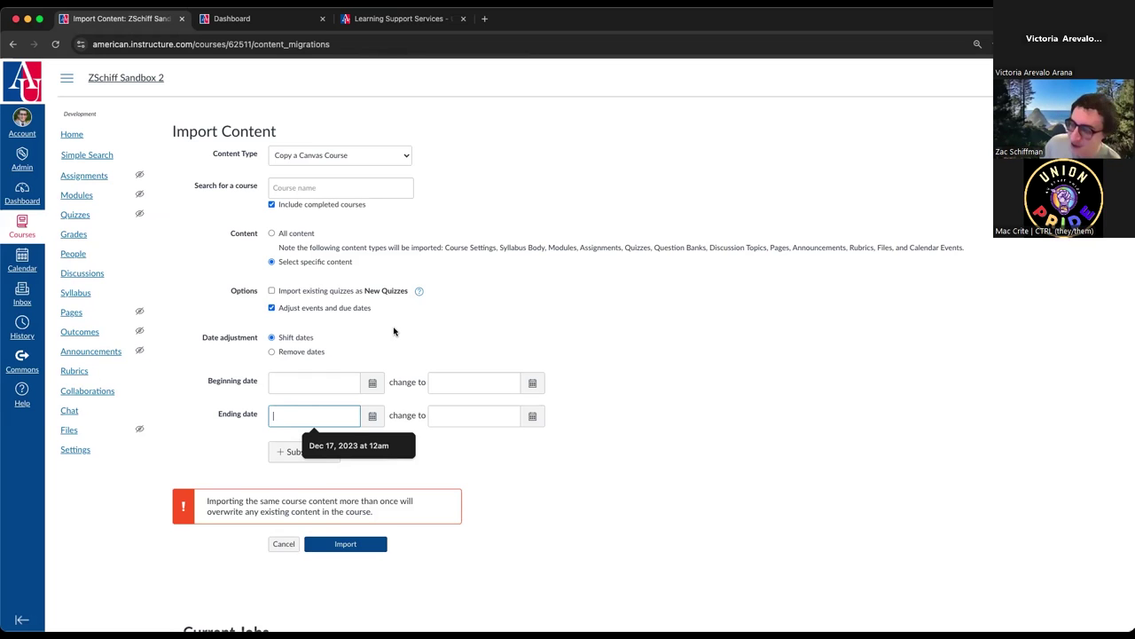
pyautogui.click(296, 352)
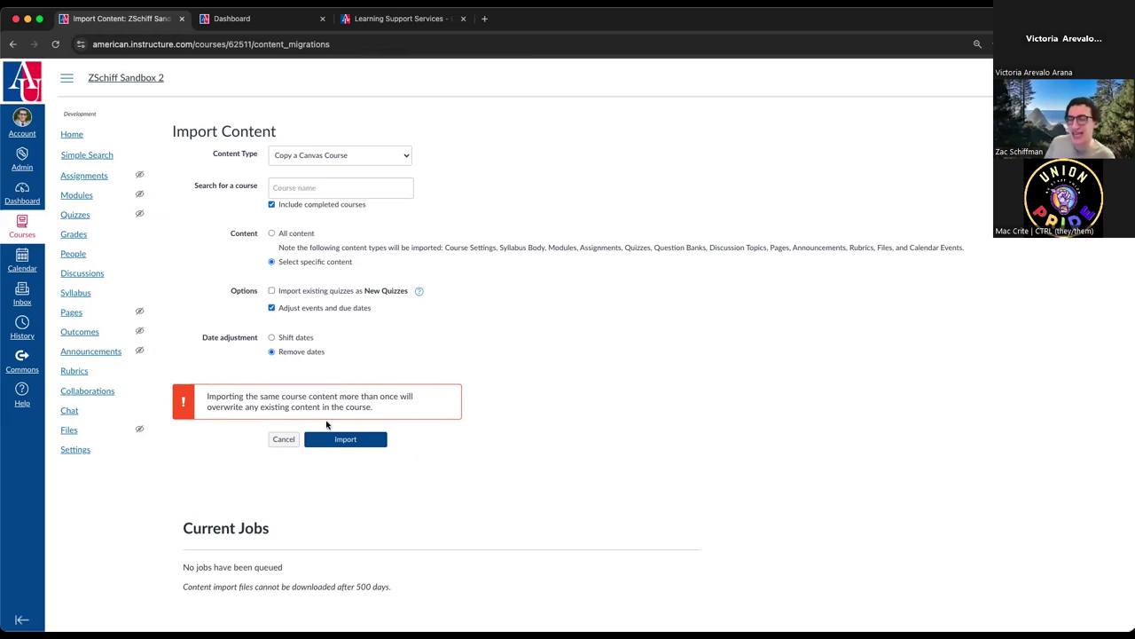
pyautogui.click(283, 440)
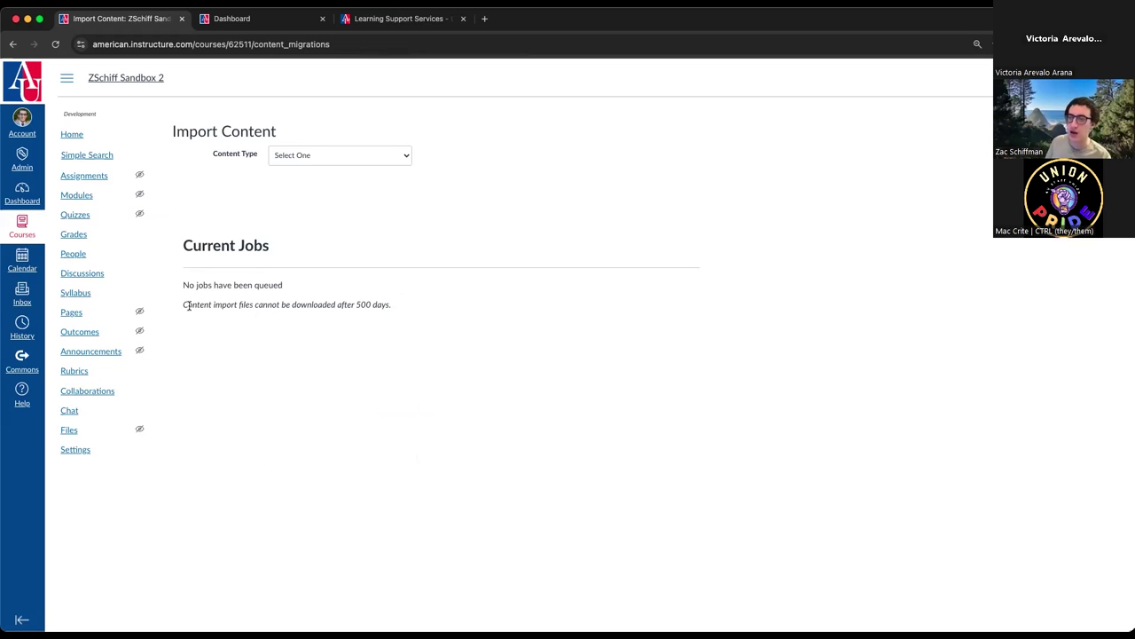
# - Highlight the Current Jobs note about the 500-day download limit, then go to the course Home page
pyautogui.moveTo(181, 304); pyautogui.dragTo(398, 311)
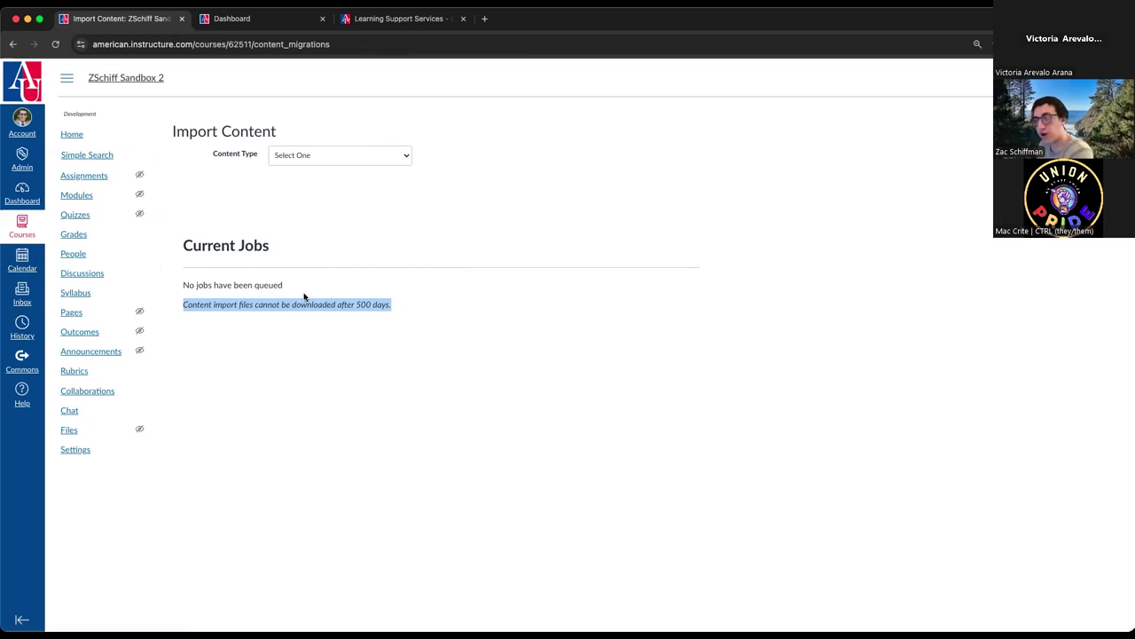
pyautogui.moveTo(393, 304); pyautogui.dragTo(184, 306)
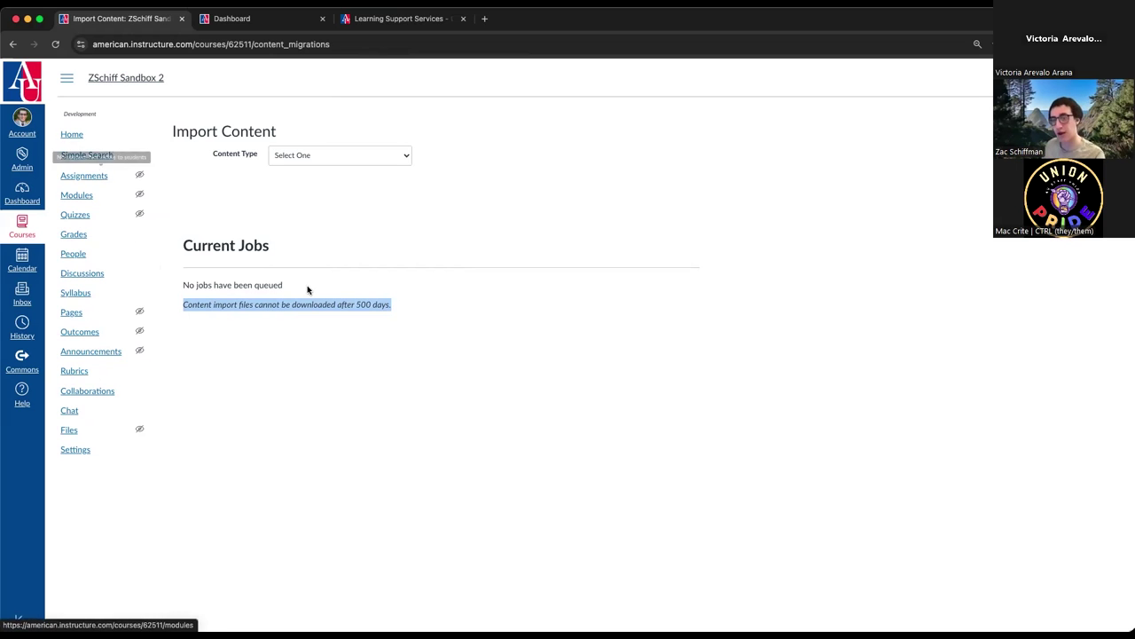
pyautogui.click(433, 296)
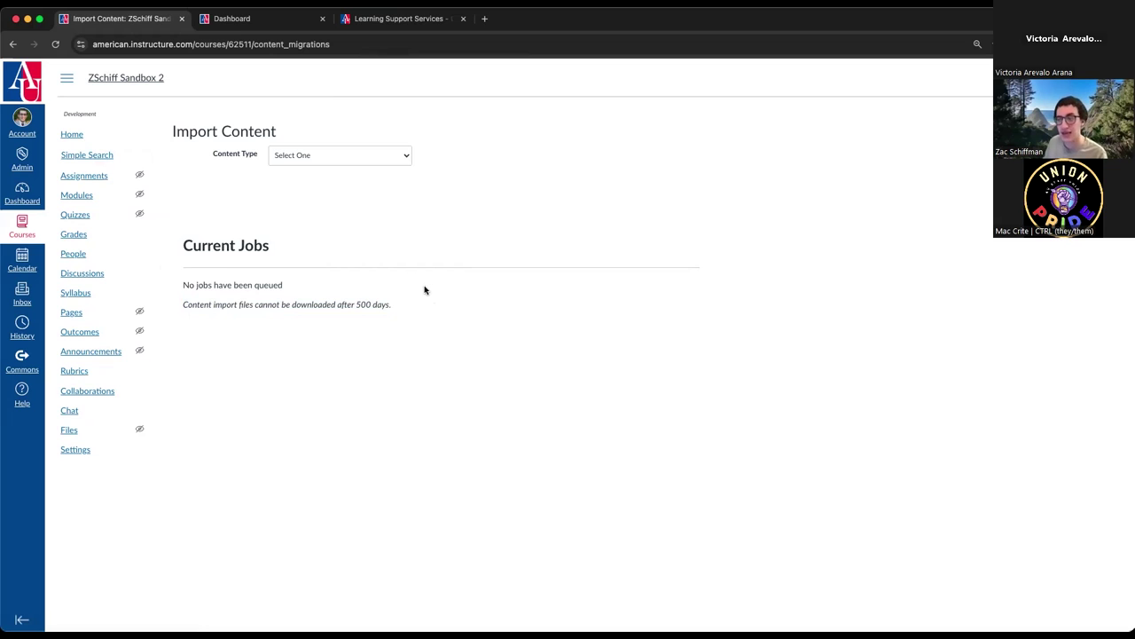
pyautogui.moveTo(401, 304); pyautogui.dragTo(192, 273)
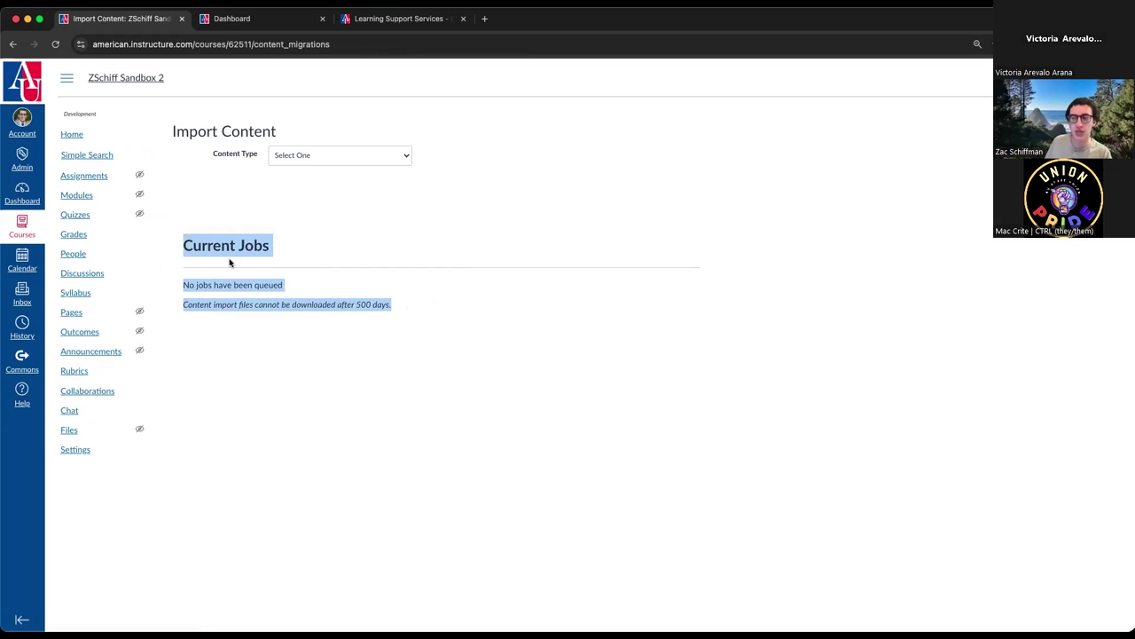
pyautogui.click(274, 300)
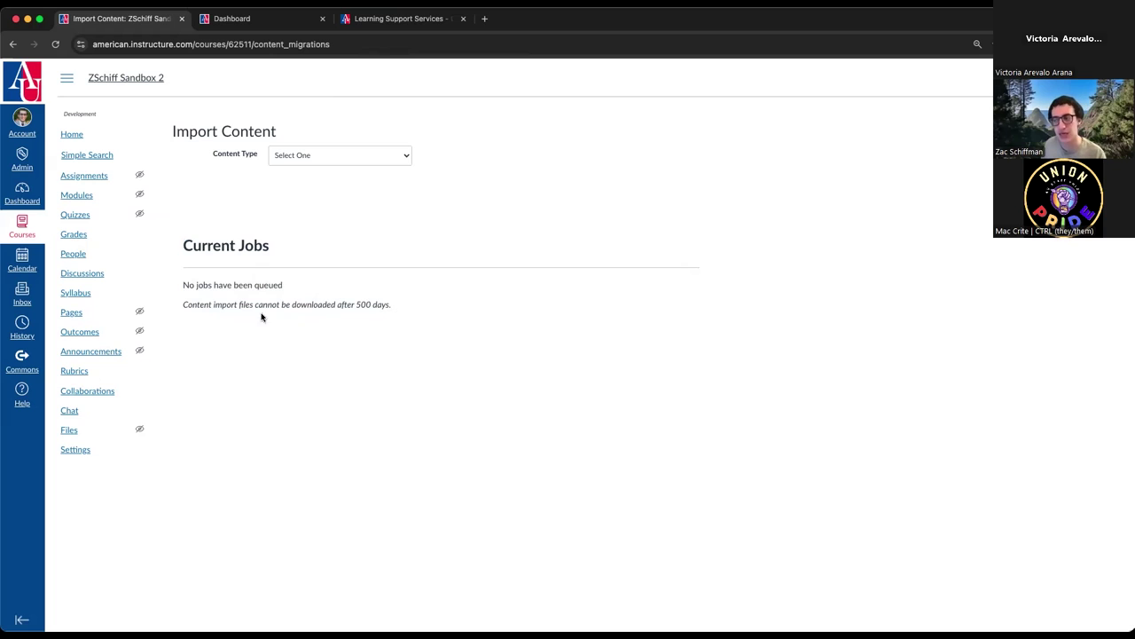
pyautogui.tripleClick(261, 310)
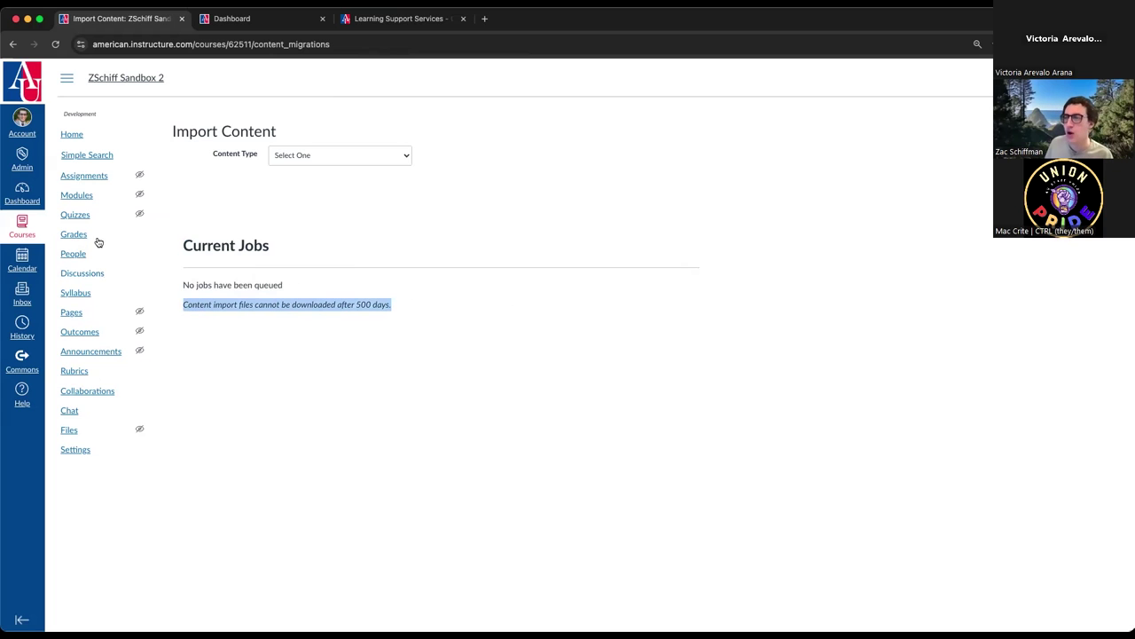
pyautogui.click(80, 135)
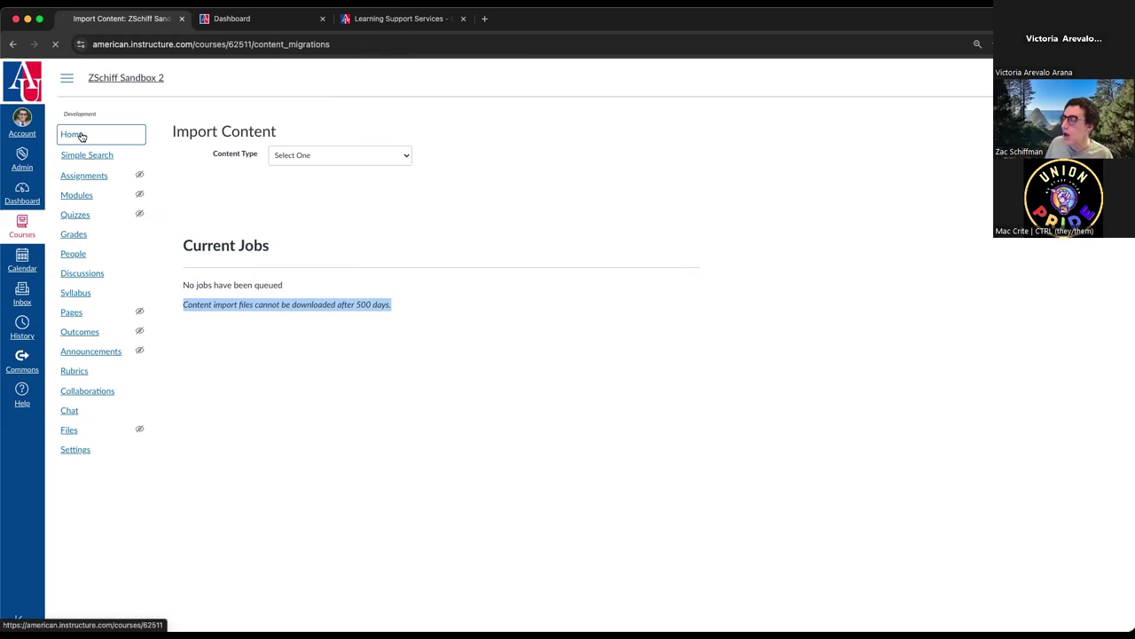
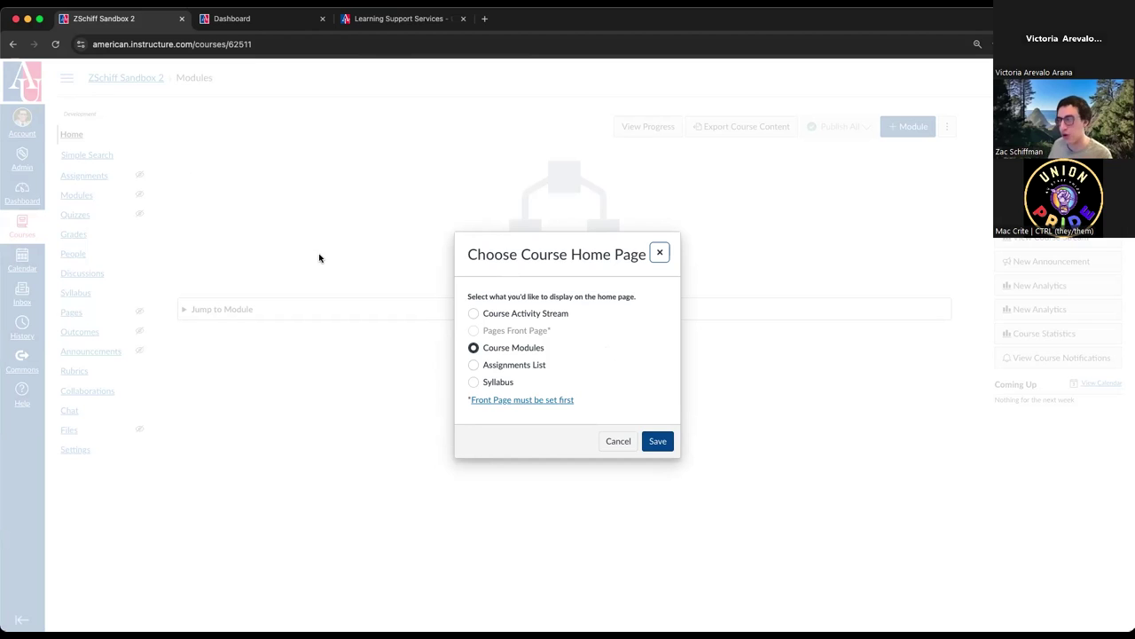
# - Select Course Activity Stream in the home page chooser, then close it without saving
pyautogui.click(556, 315)
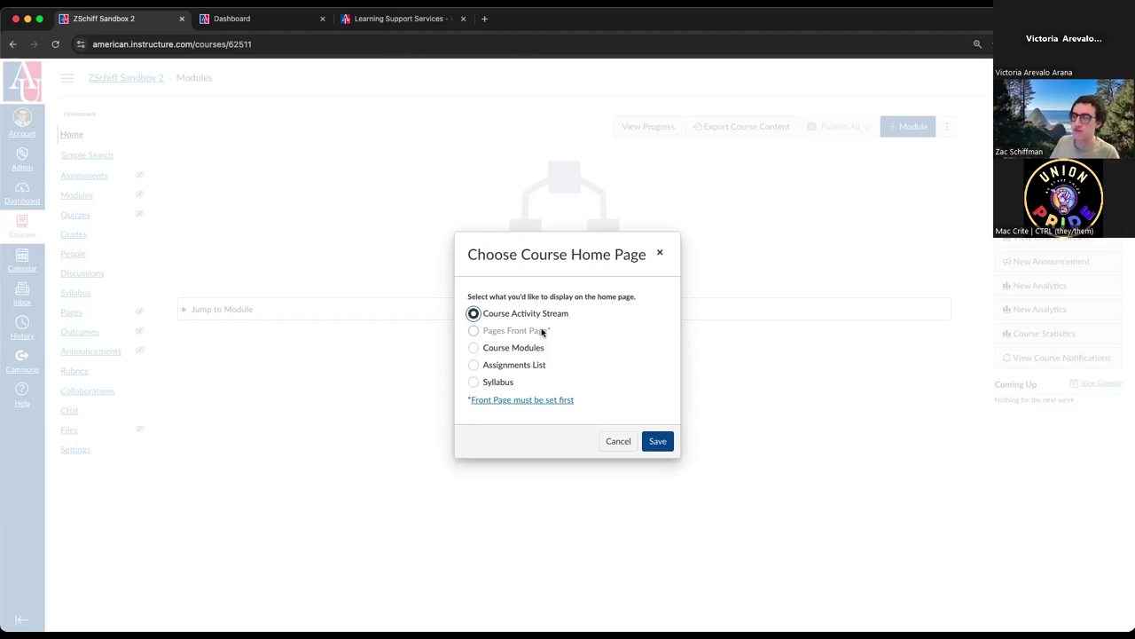
pyautogui.click(660, 253)
# - Start a new course page, then abandon it unsaved and dismiss the home page chooser
pyautogui.click(80, 312)
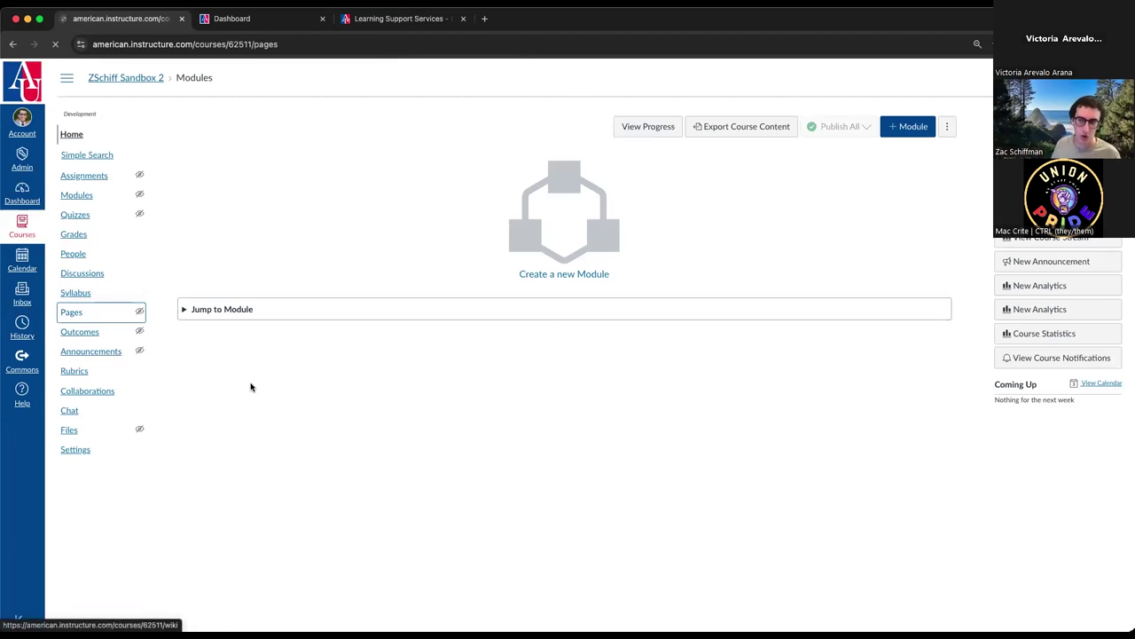
pyautogui.click(682, 157)
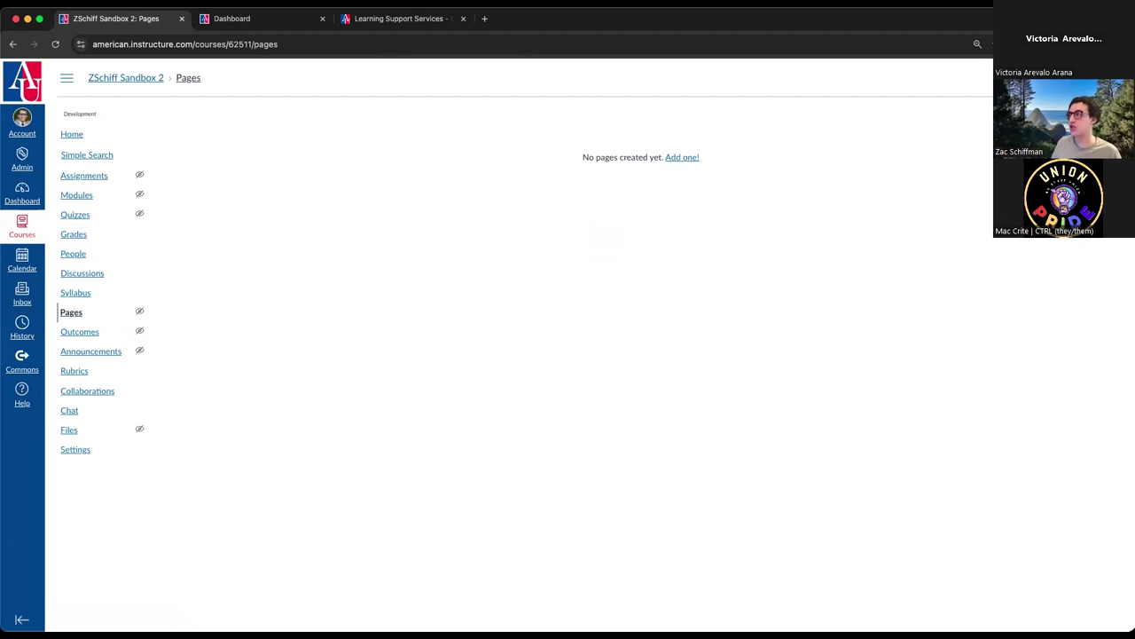
pyautogui.click(317, 152)
pyautogui.click(295, 286)
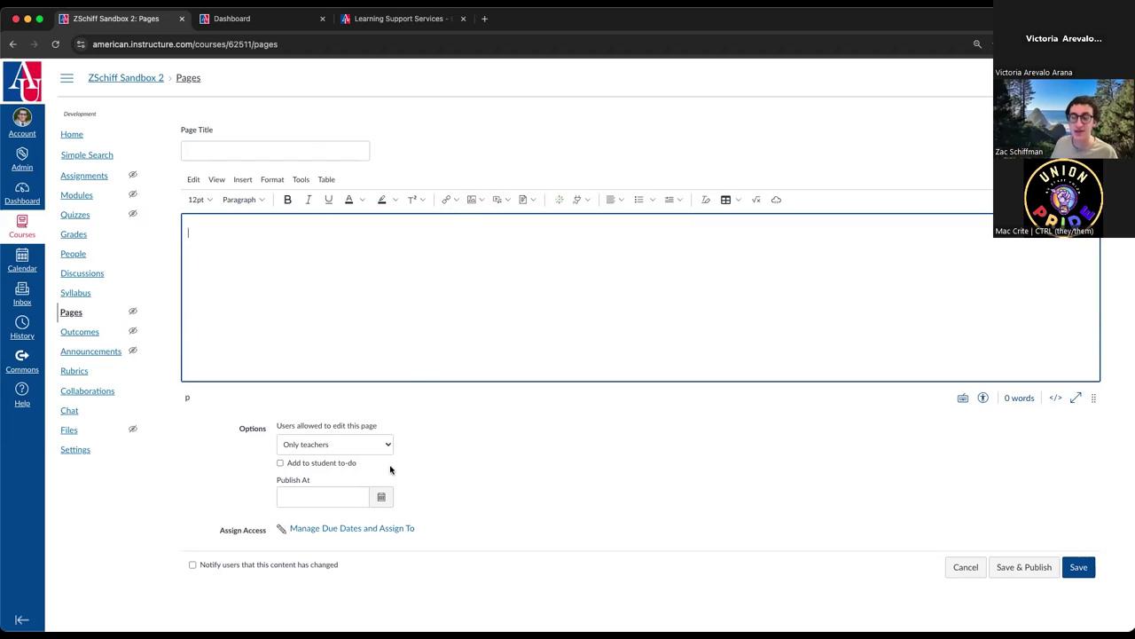
pyautogui.click(81, 135)
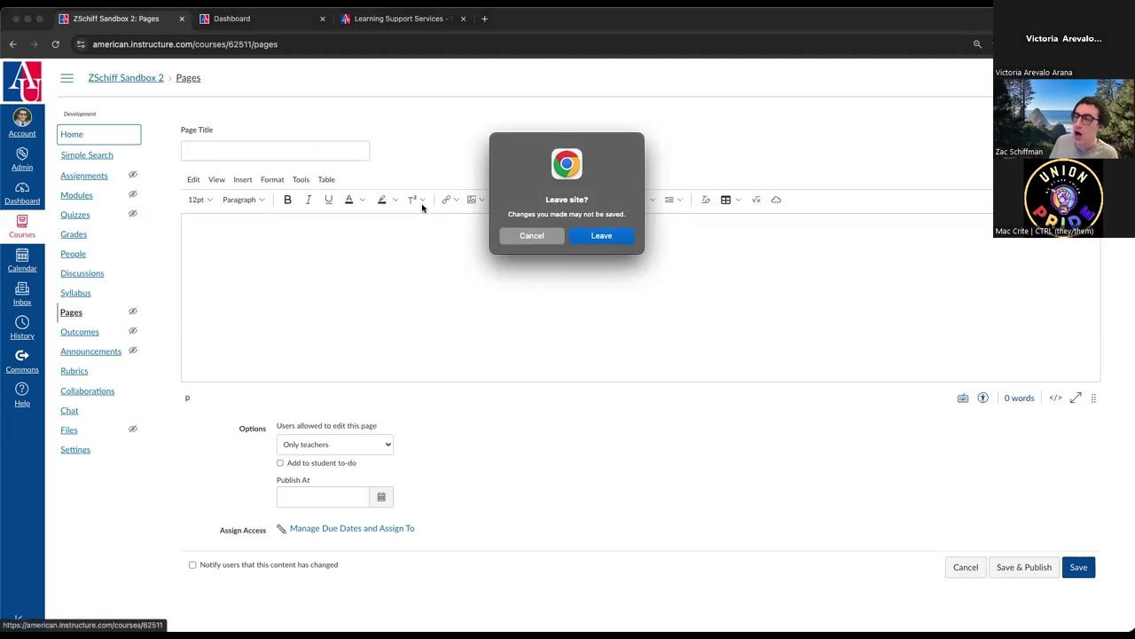
pyautogui.click(618, 236)
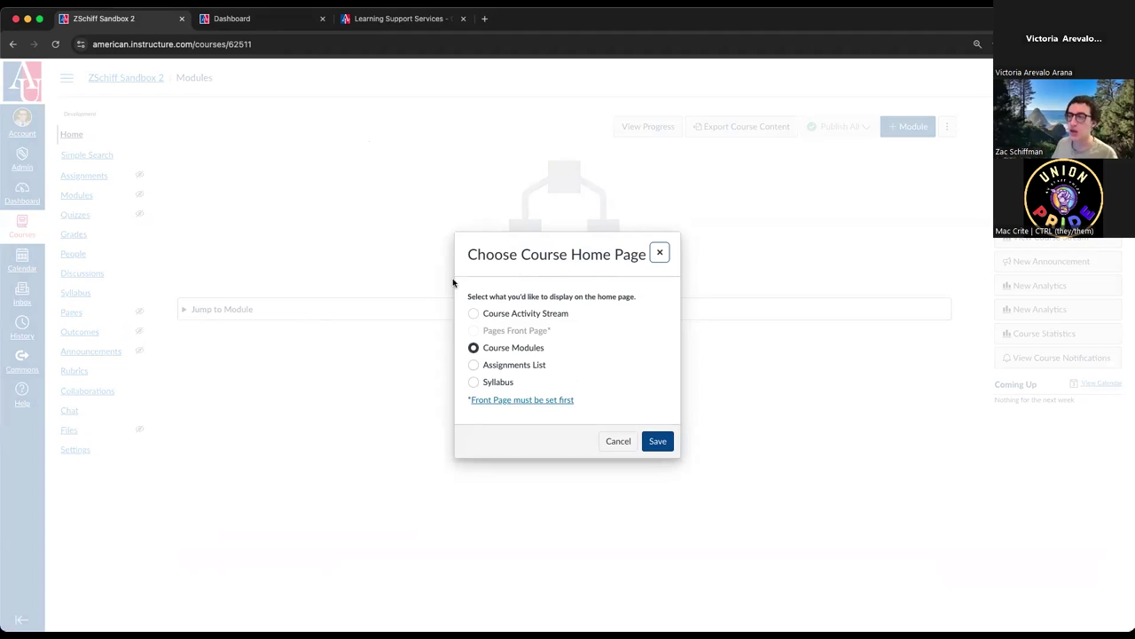
pyautogui.click(659, 253)
# - Publish a page titled 'Home Page' with body 'adgadsfasdfasdfasdf', editable by teachers only
pyautogui.click(71, 312)
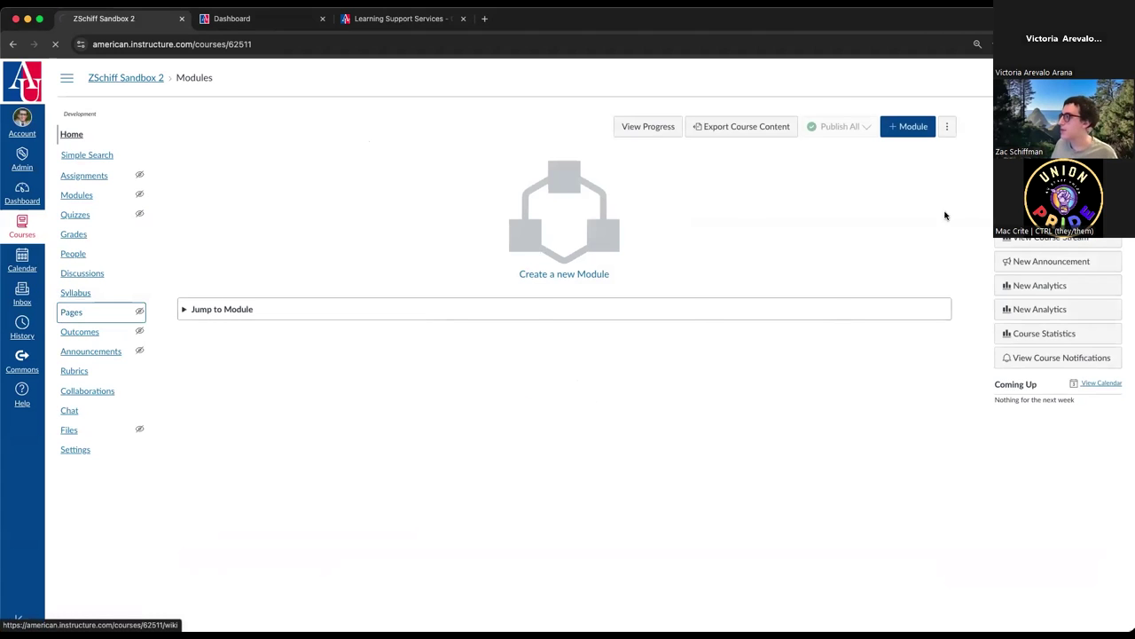
pyautogui.click(683, 157)
pyautogui.click(225, 152)
pyautogui.write('Ho')
pyautogui.click(274, 269)
pyautogui.write('adgadsfasdfasdfasdf')
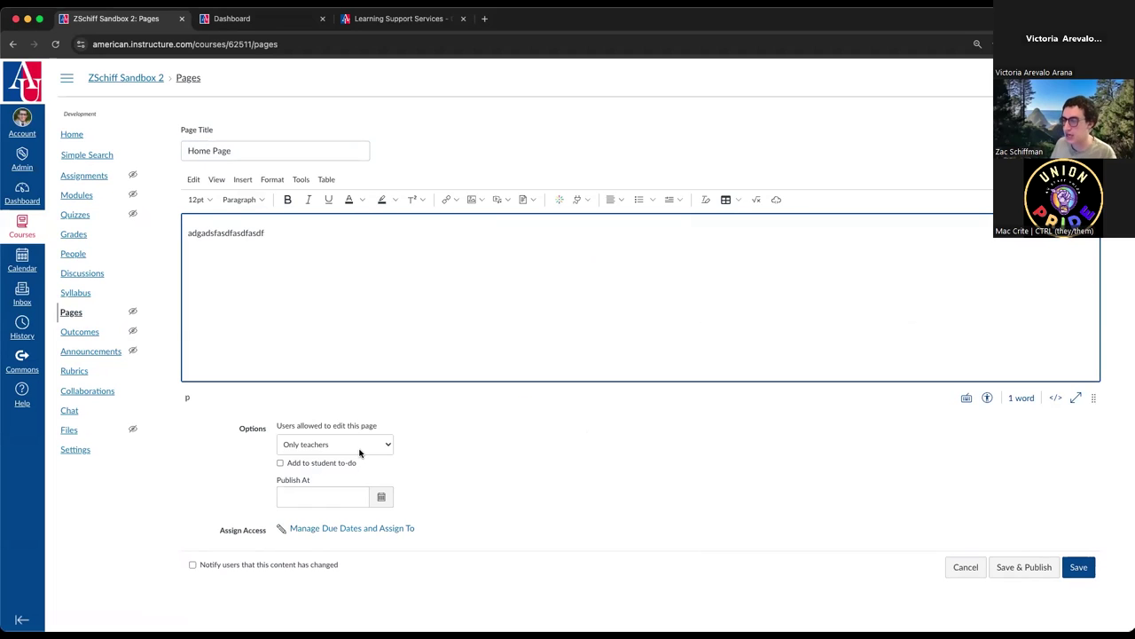
pyautogui.click(360, 448)
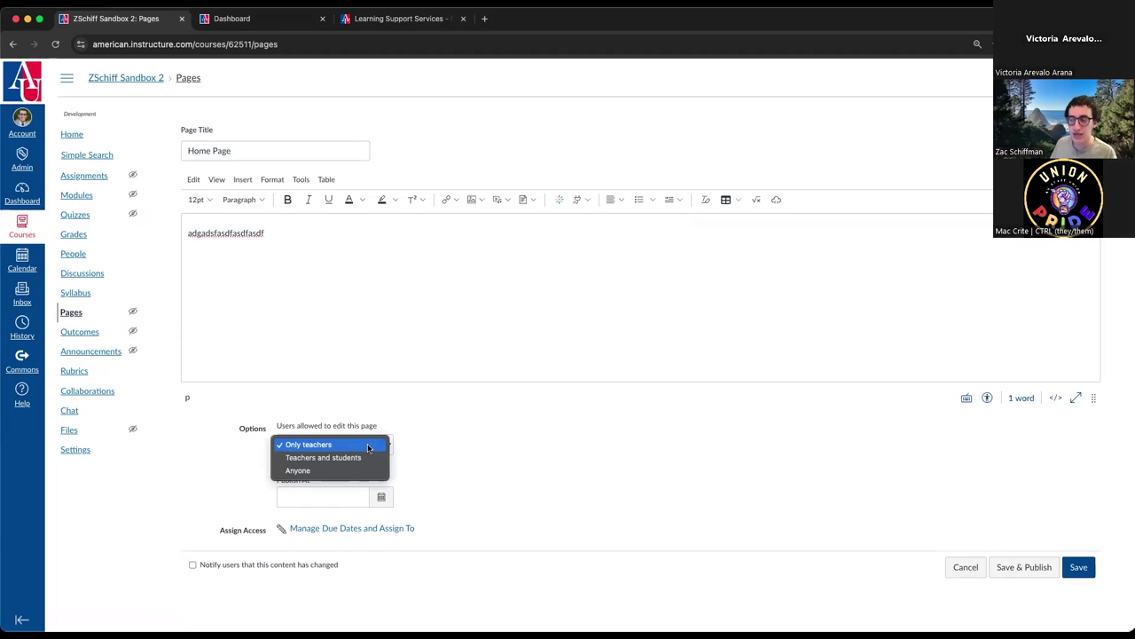
pyautogui.click(367, 445)
pyautogui.click(1046, 564)
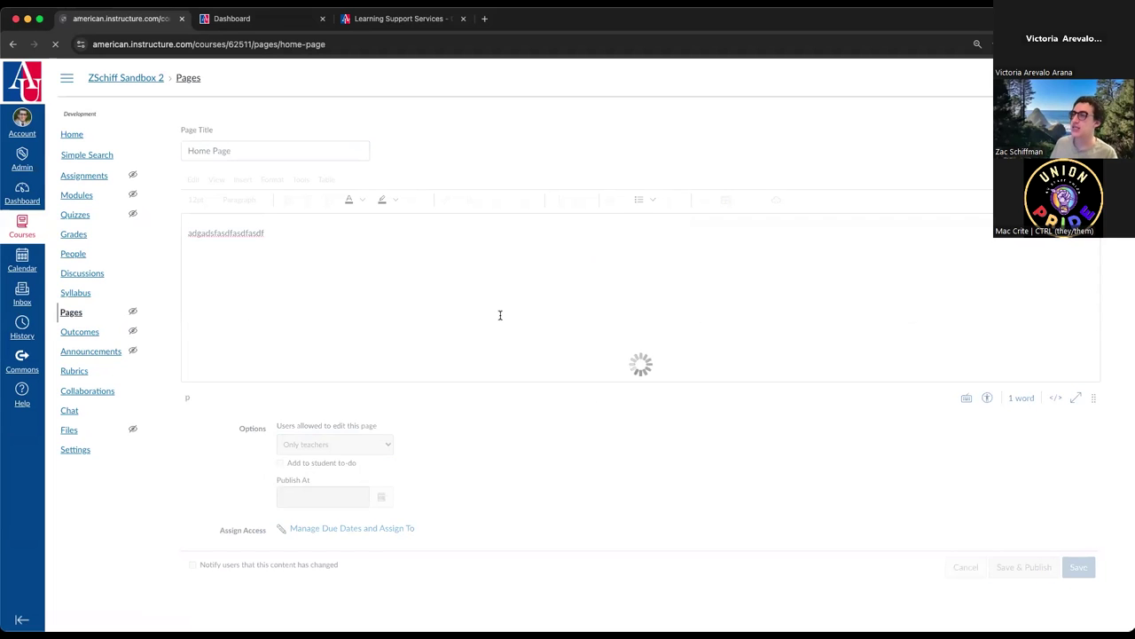
# - From the All Pages list, set Home Page as Use as Front Page, then return home
pyautogui.click(207, 125)
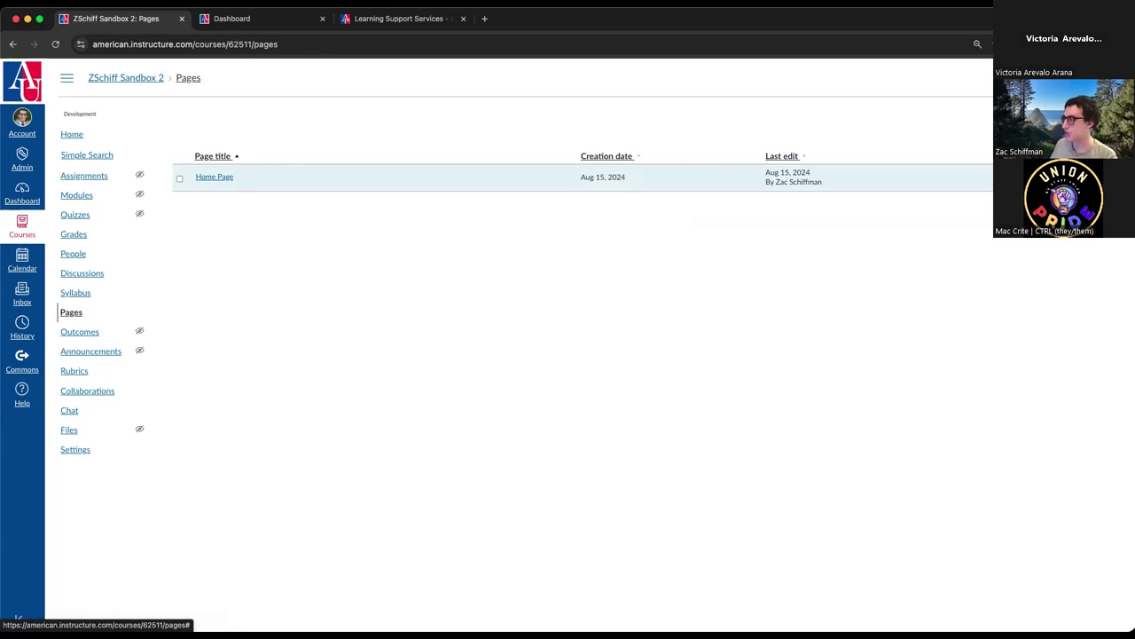
pyautogui.click(1113, 177)
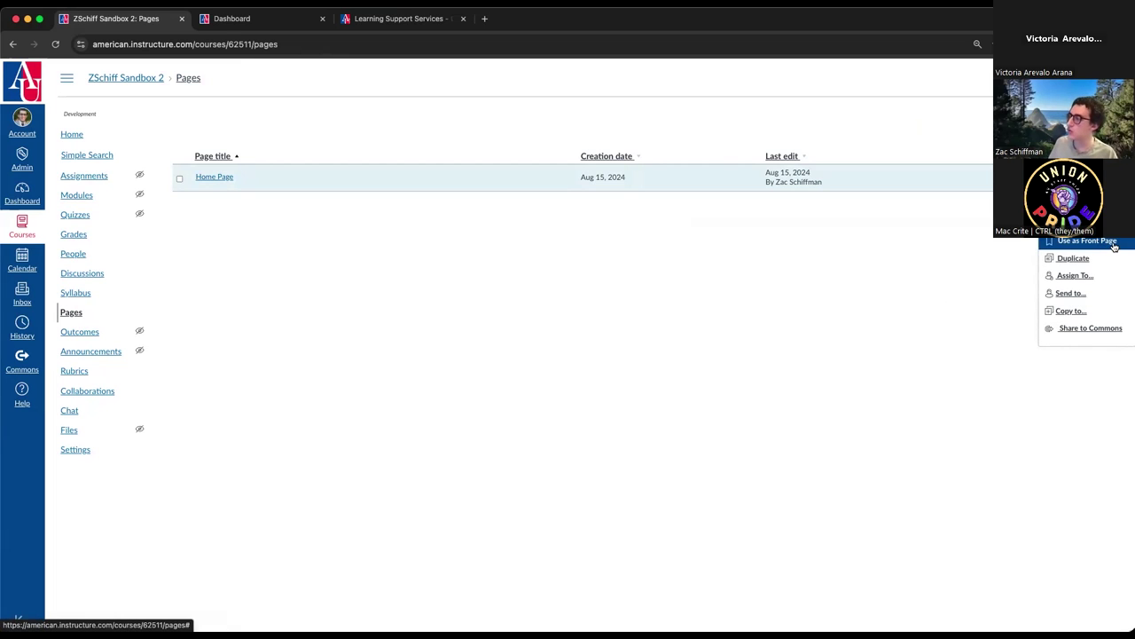
pyautogui.click(1086, 240)
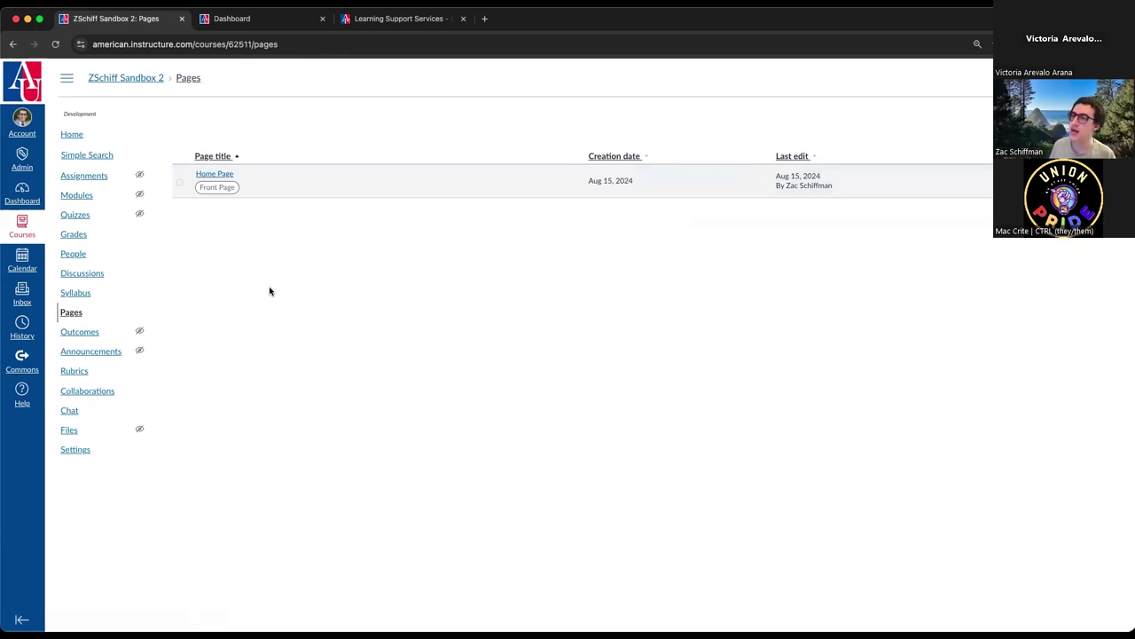
pyautogui.click(71, 136)
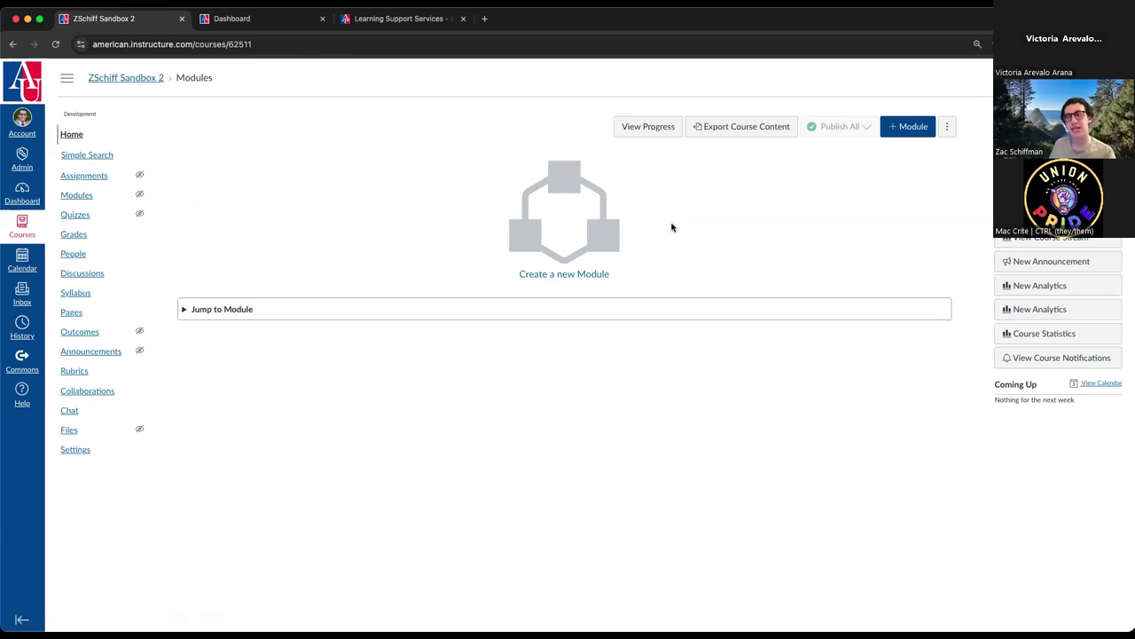
# - Set the course home page to Pages Front Page and save
pyautogui.click(1058, 212)
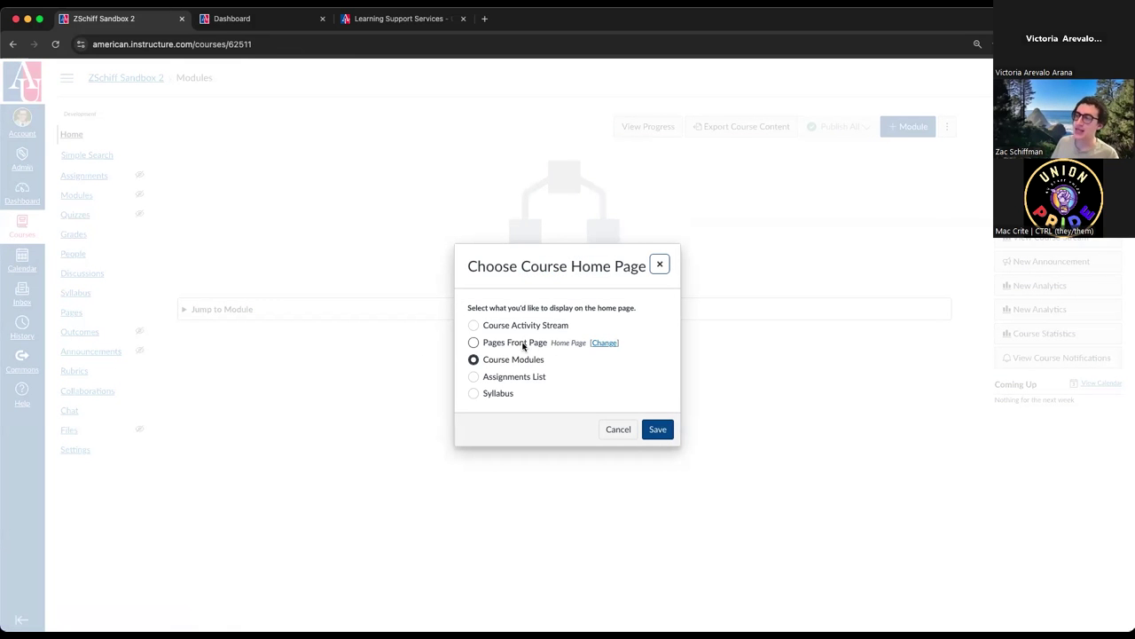
pyautogui.click(473, 343)
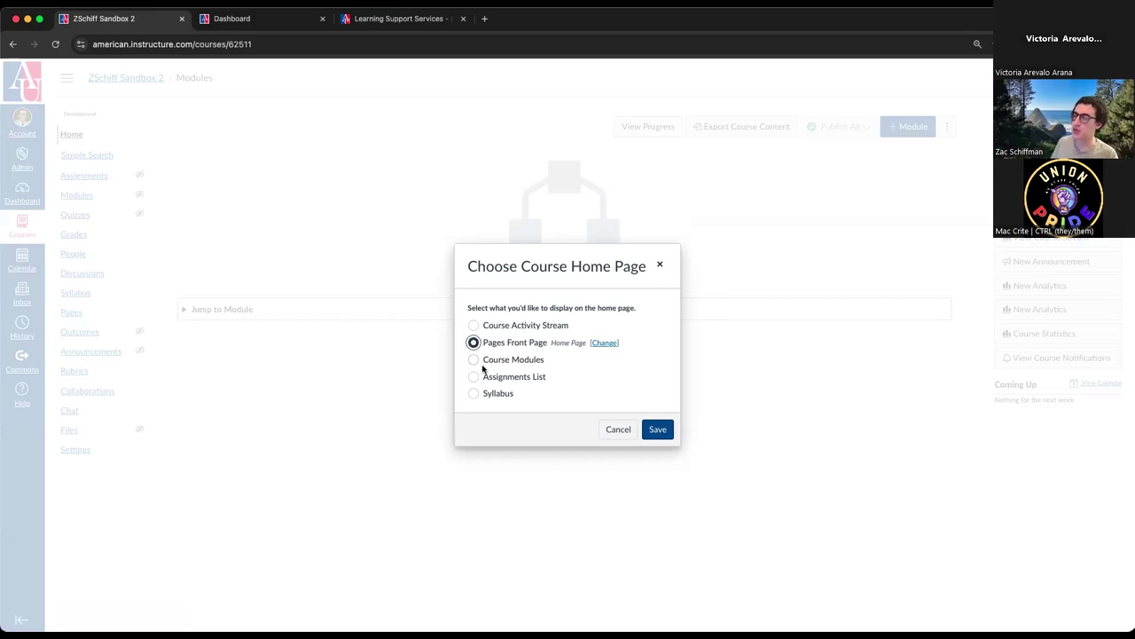
pyautogui.moveTo(552, 345); pyautogui.dragTo(580, 345)
pyautogui.click(648, 432)
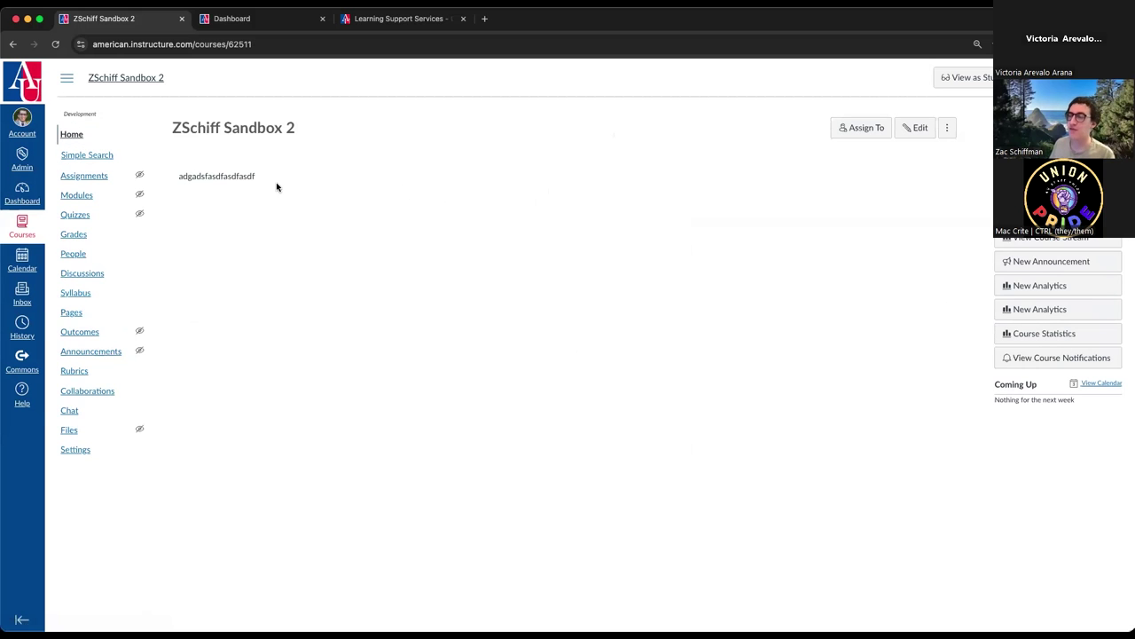
# - Switch the course home page setting to Syllabus and save
pyautogui.click(1058, 213)
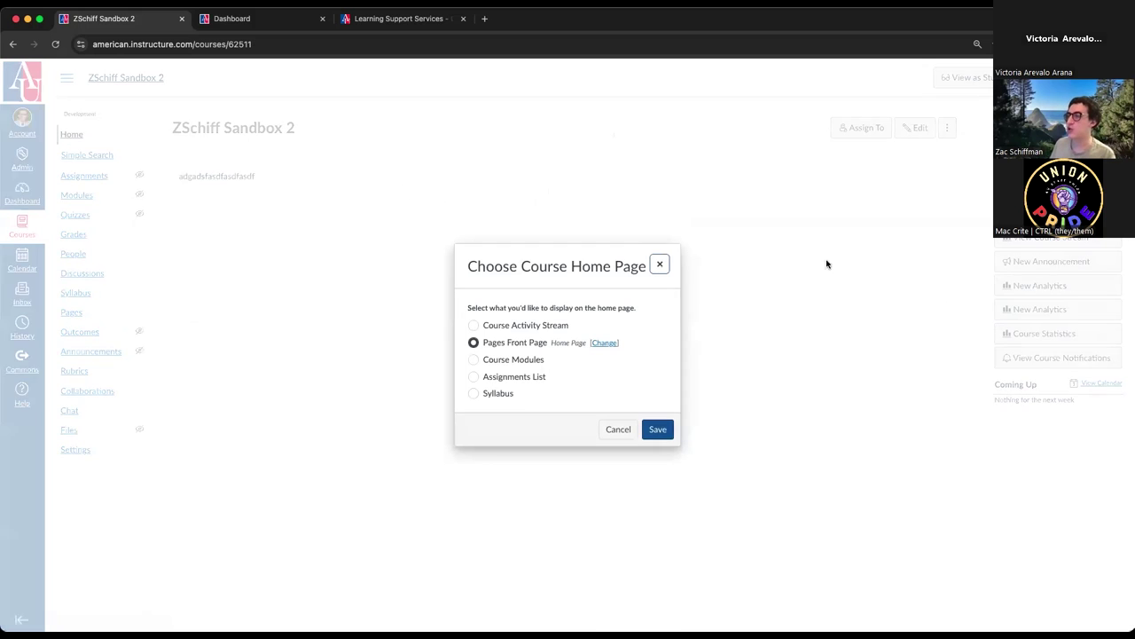
pyautogui.click(520, 361)
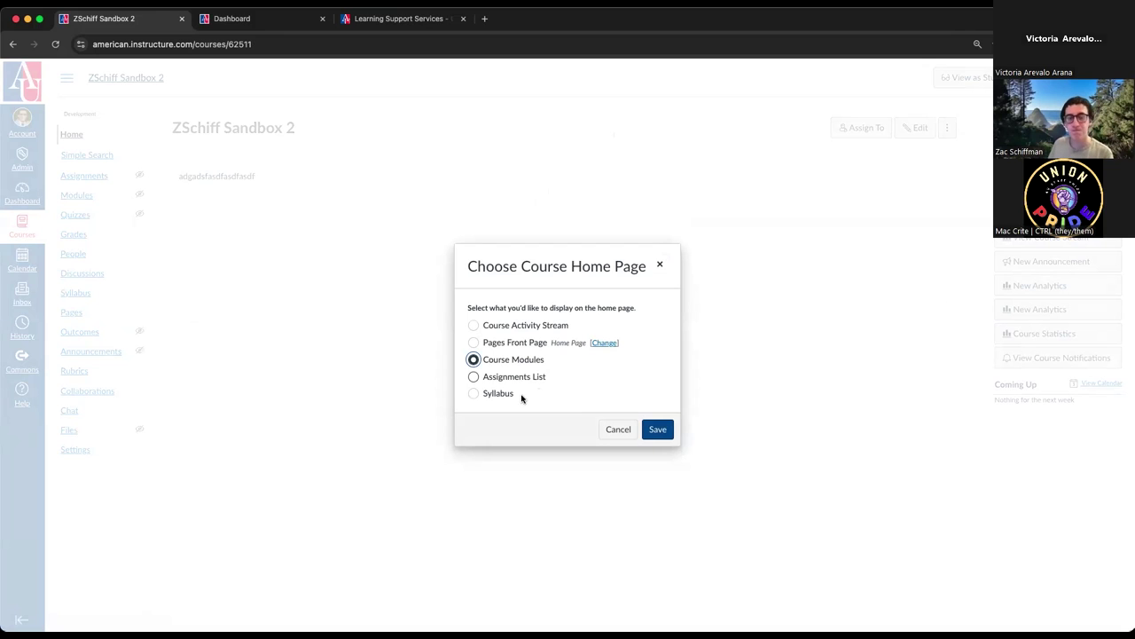
pyautogui.click(501, 394)
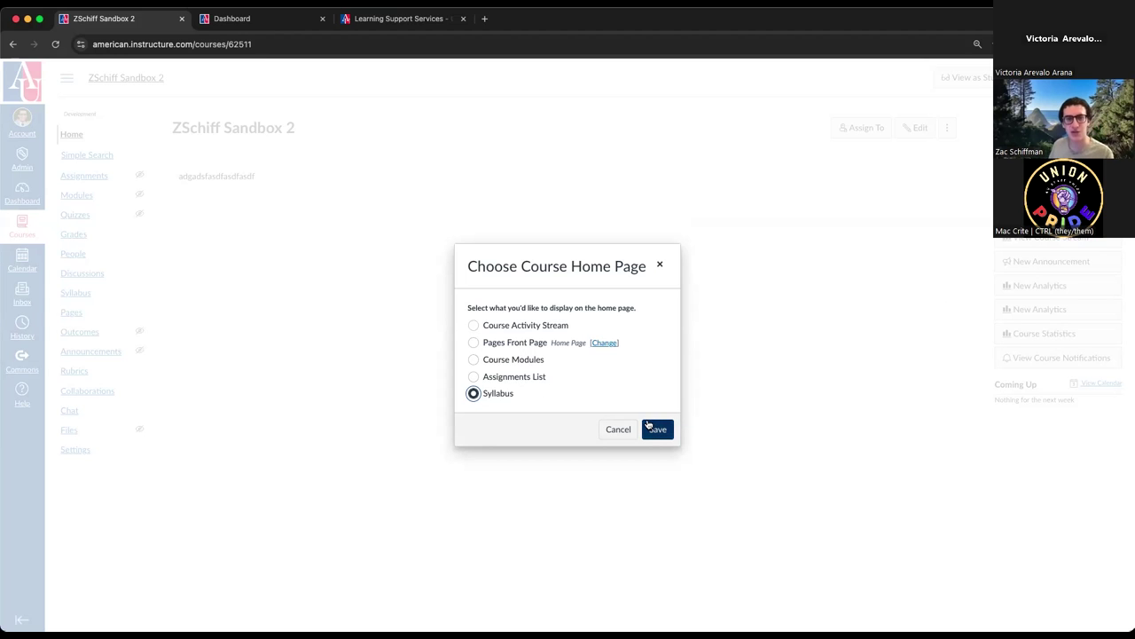
pyautogui.click(650, 428)
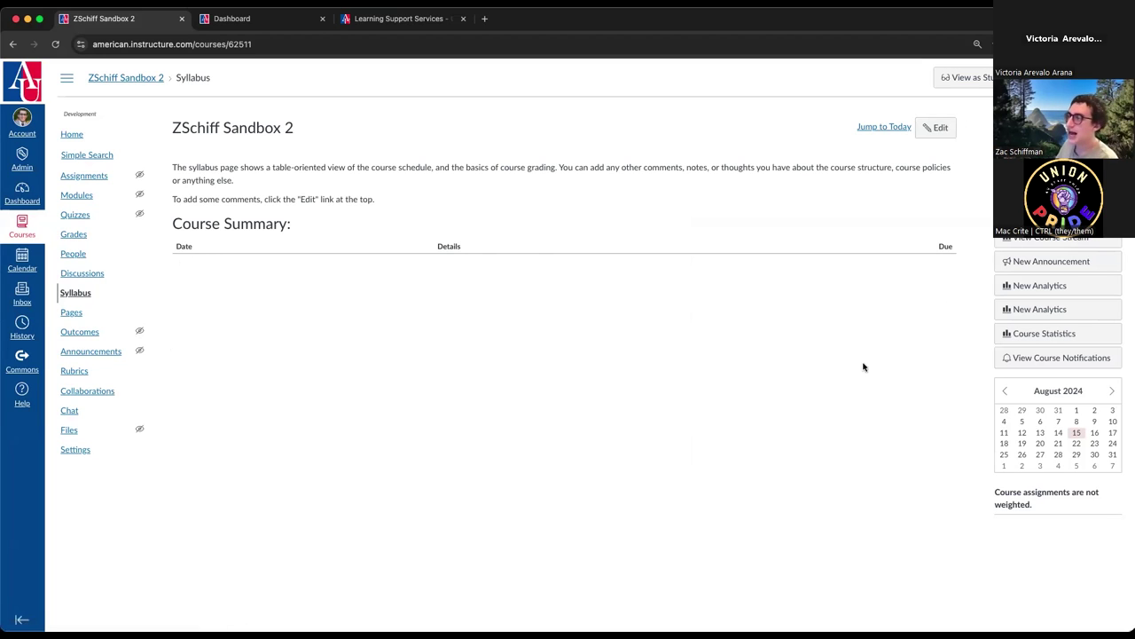
# - Edit the syllabus and upload Leadership Theories.pdf from the computer as a linked document
pyautogui.click(935, 127)
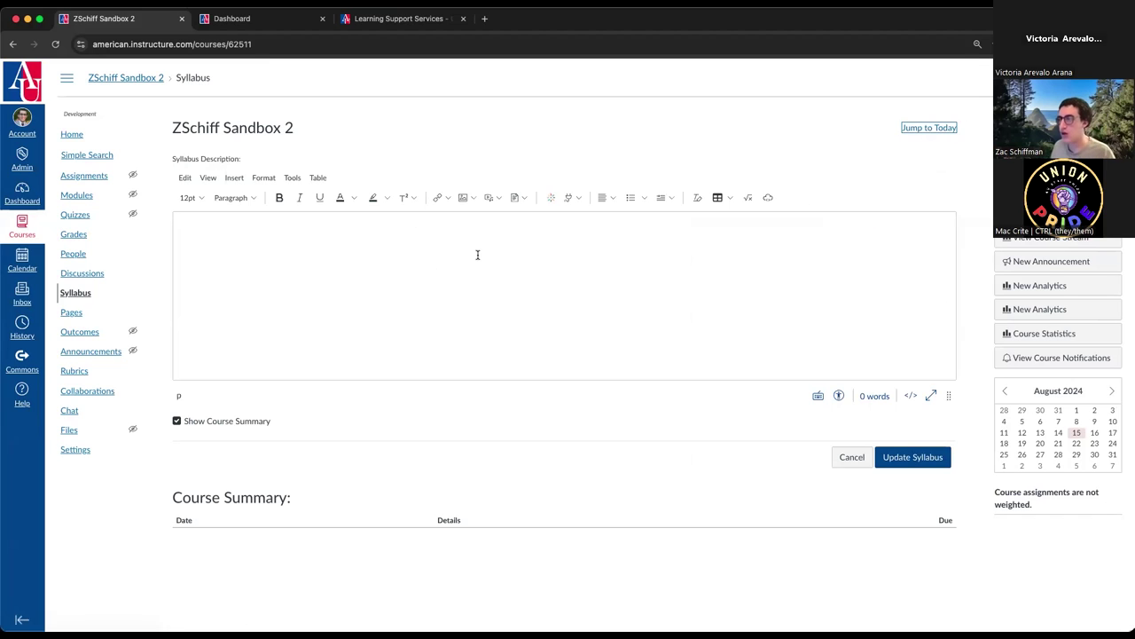
pyautogui.click(524, 198)
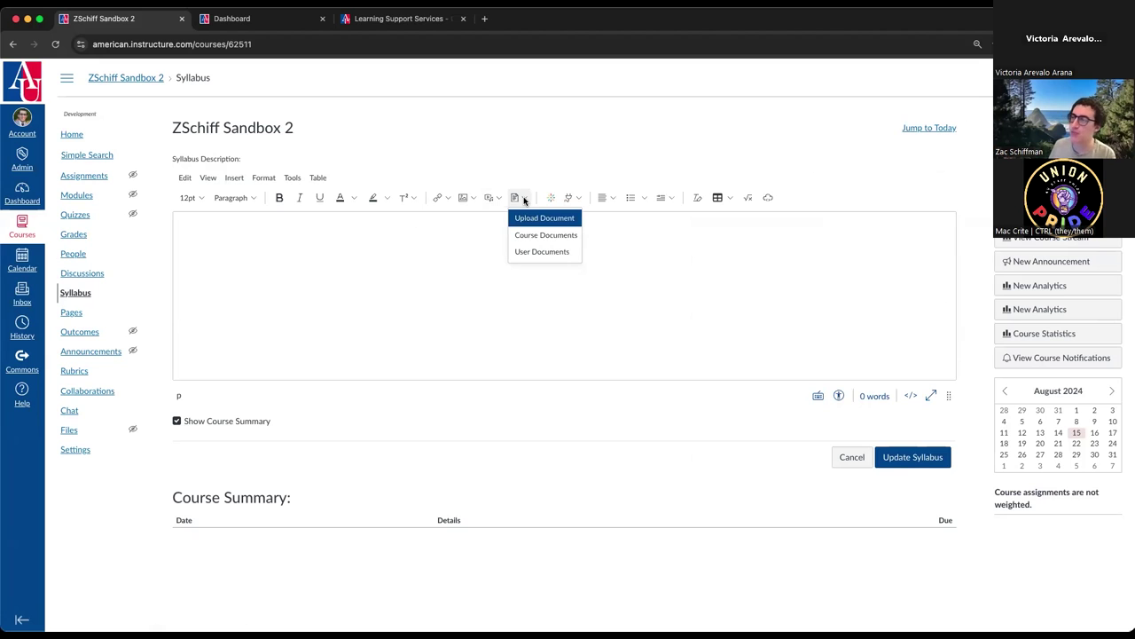
pyautogui.click(534, 217)
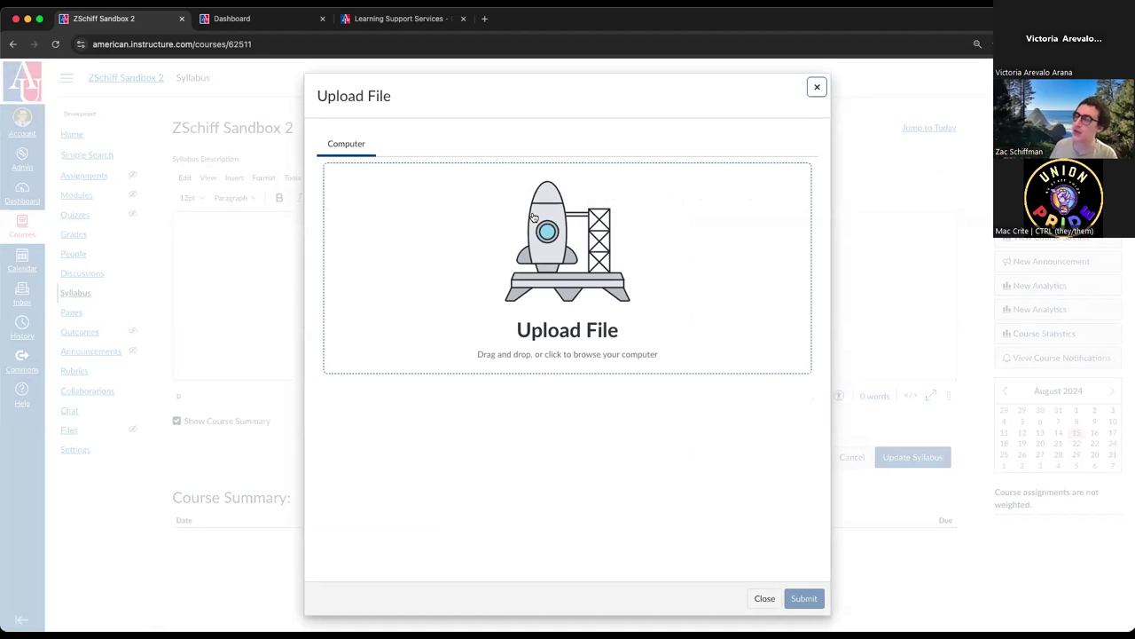
pyautogui.scroll(-1, 534, 217)
pyautogui.click(510, 264)
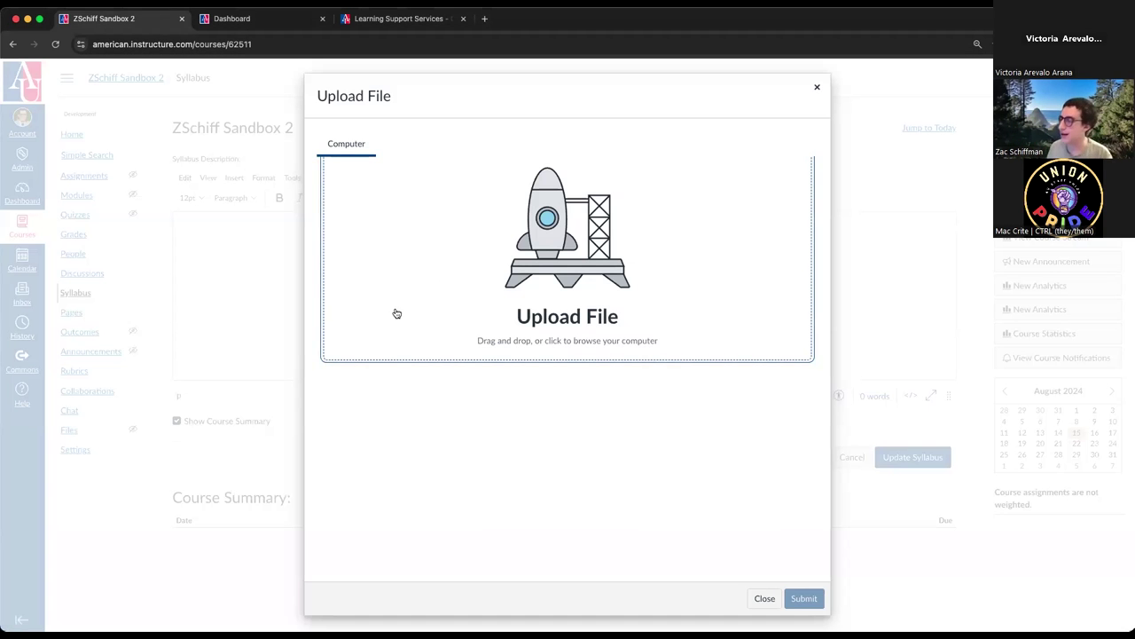
pyautogui.click(512, 244)
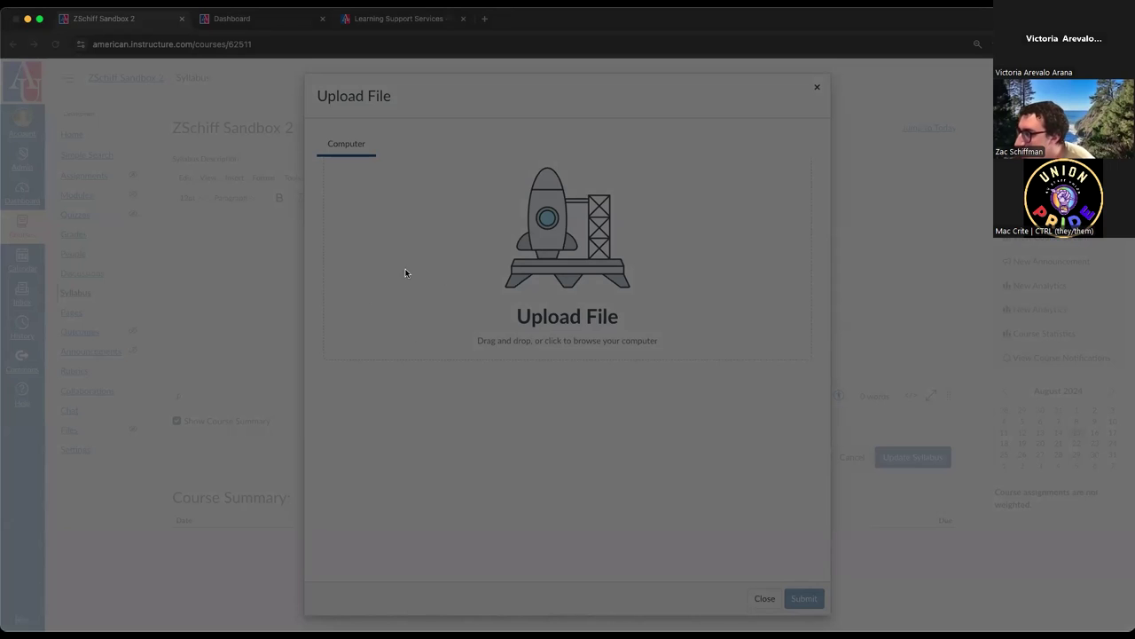
pyautogui.click(945, 451)
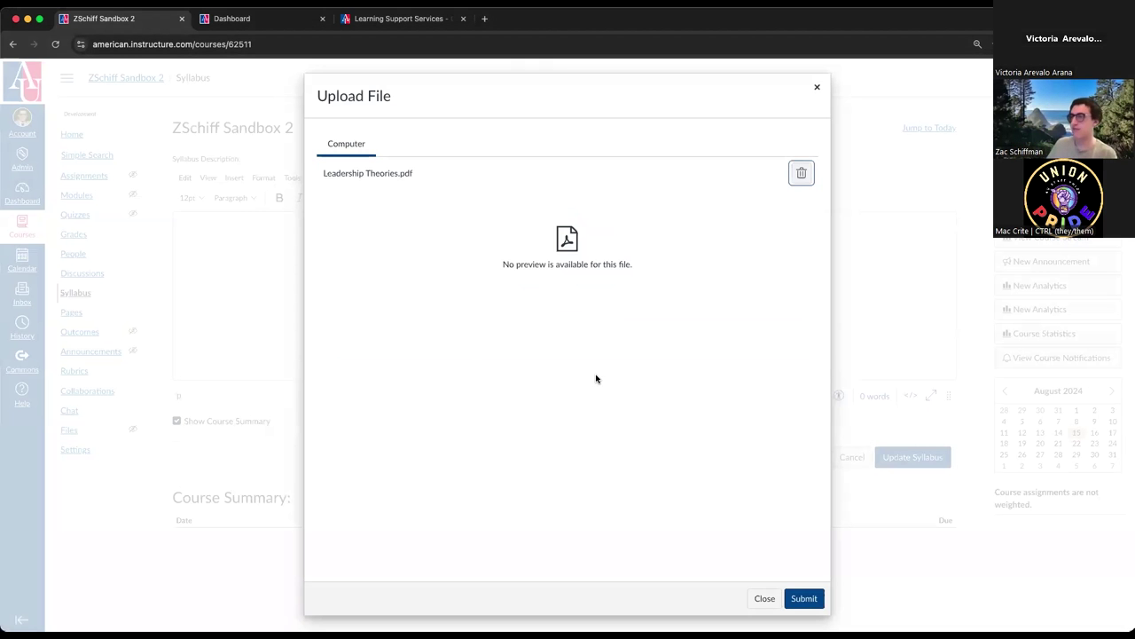
pyautogui.click(801, 598)
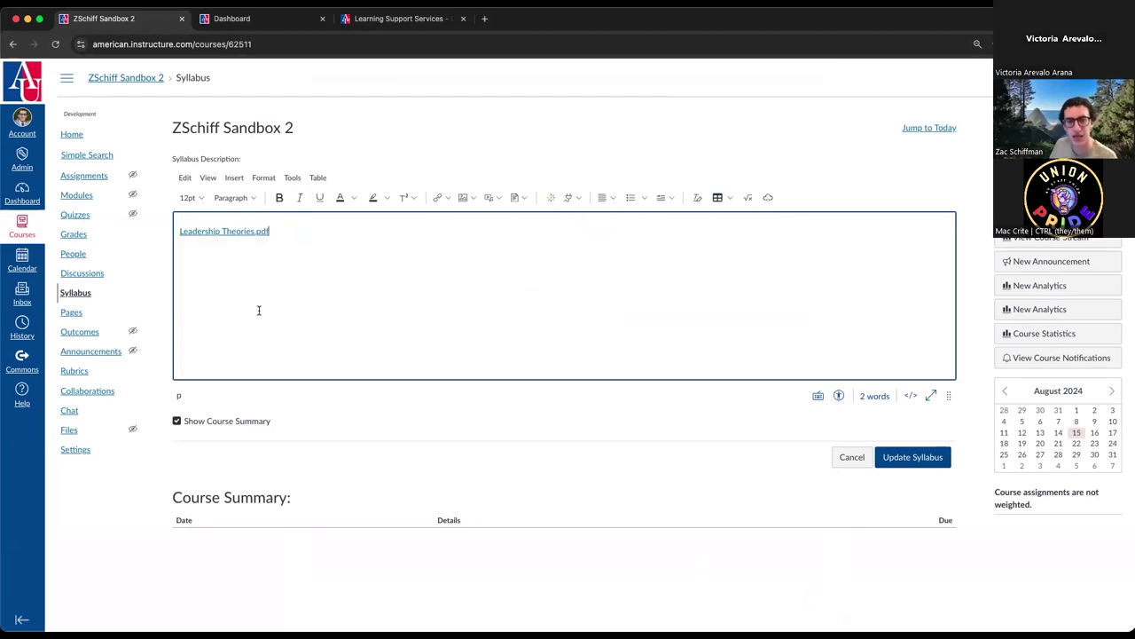
# - Set the Leadership Theories.pdf link to show an inline preview expanded by default, and update the syllabus
pyautogui.click(224, 231)
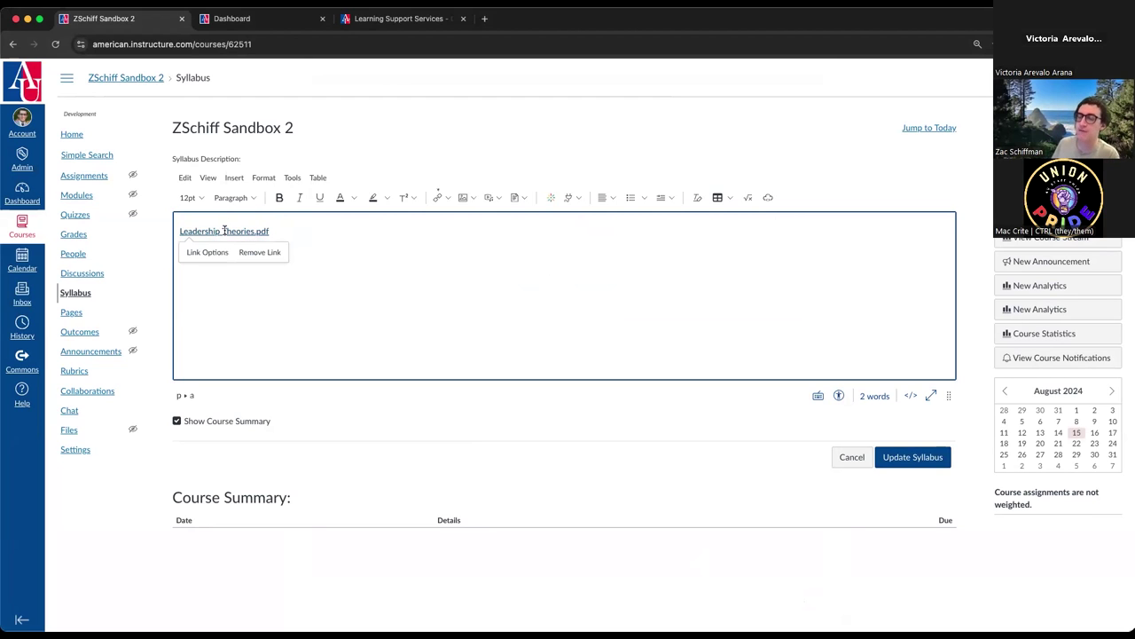
pyautogui.click(207, 252)
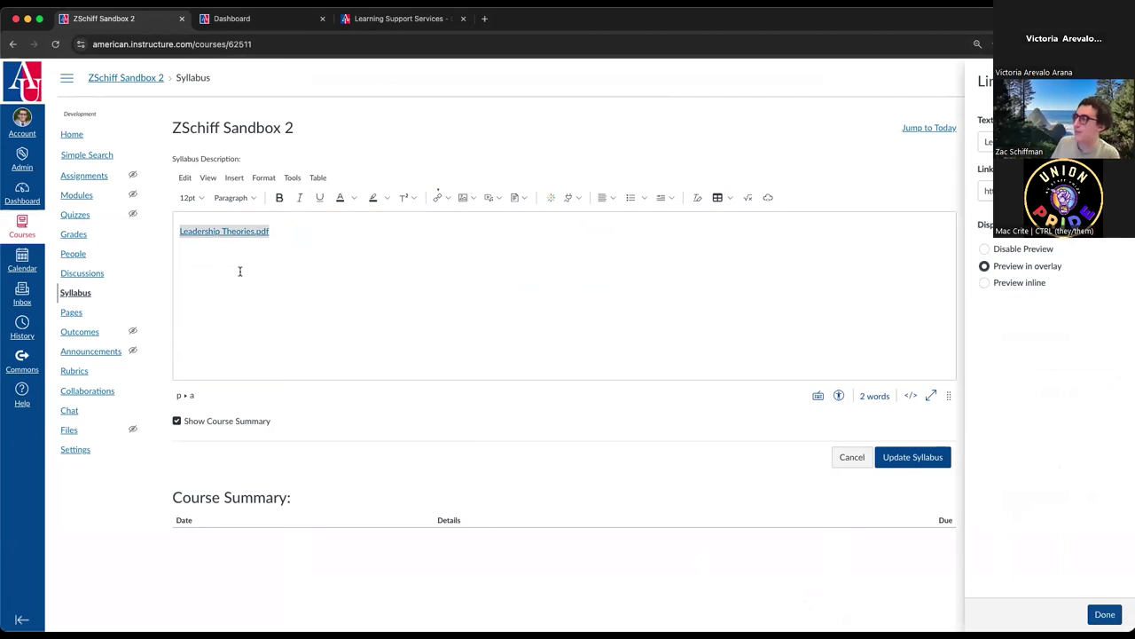
pyautogui.click(984, 283)
pyautogui.click(989, 300)
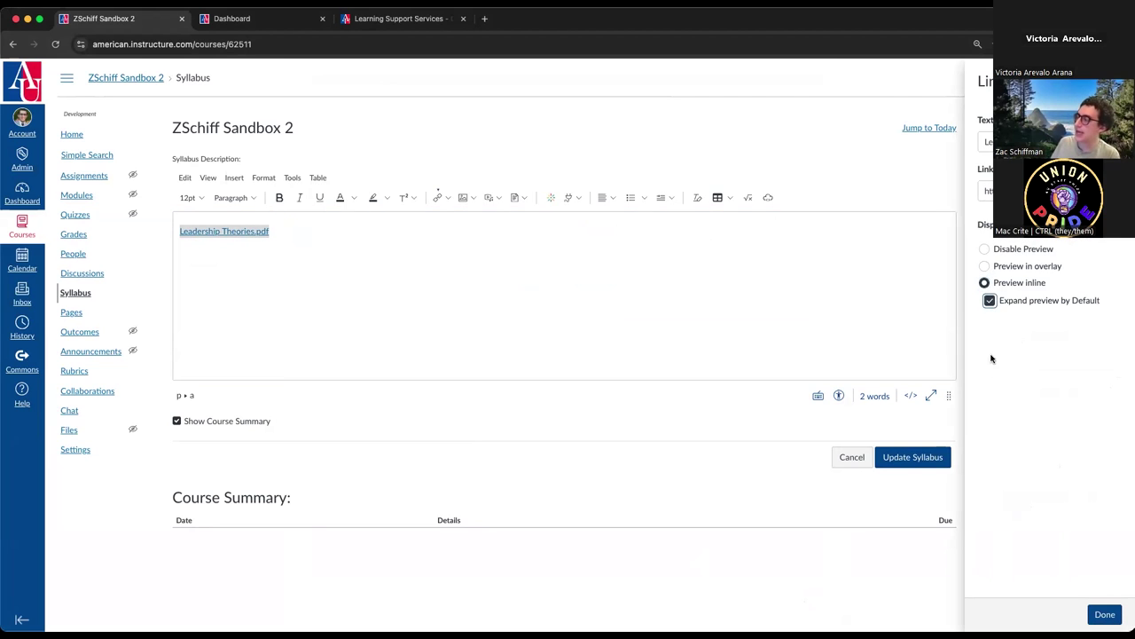
pyautogui.click(1104, 614)
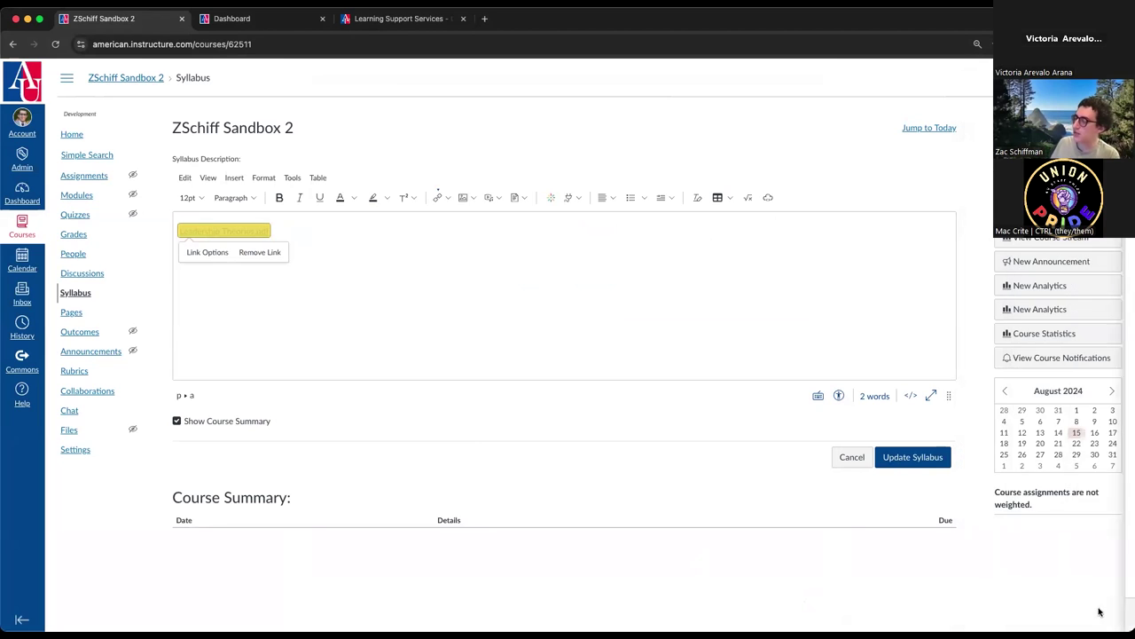
pyautogui.click(914, 461)
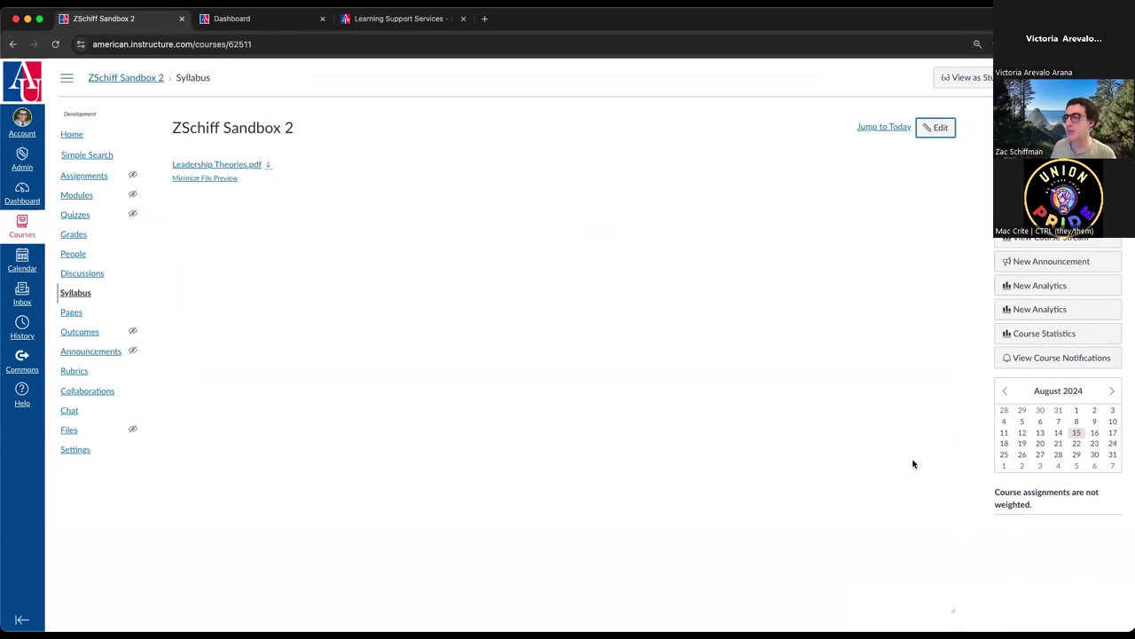
# - Collapse and reopen the inline preview of Leadership Theories.pdf, then download the file
pyautogui.click(223, 167)
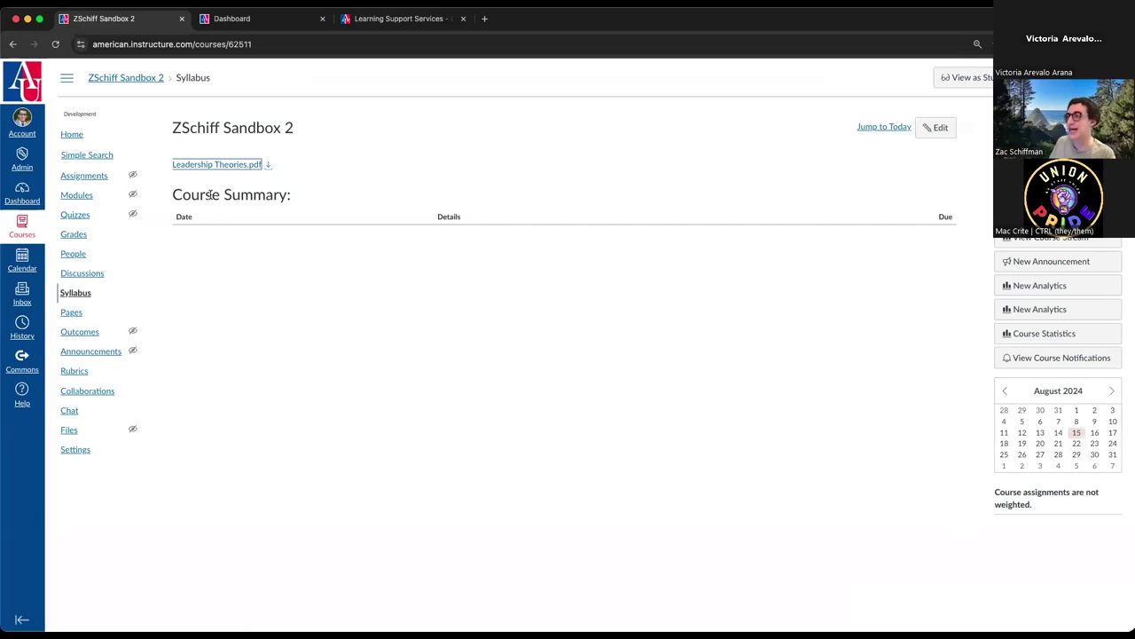
pyautogui.click(208, 165)
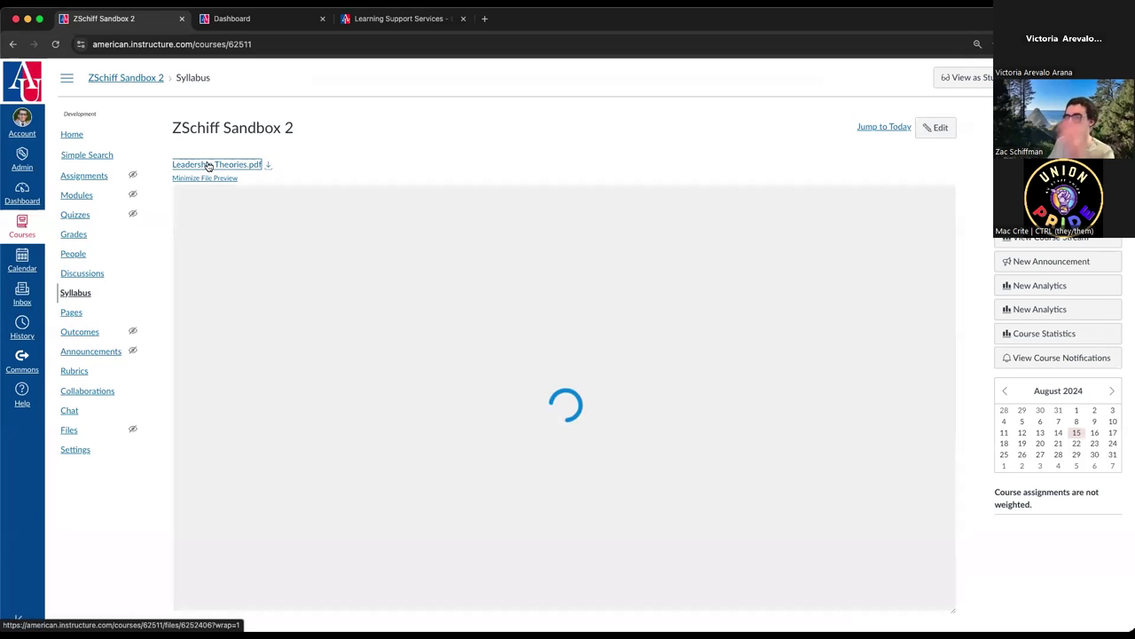
pyautogui.click(268, 166)
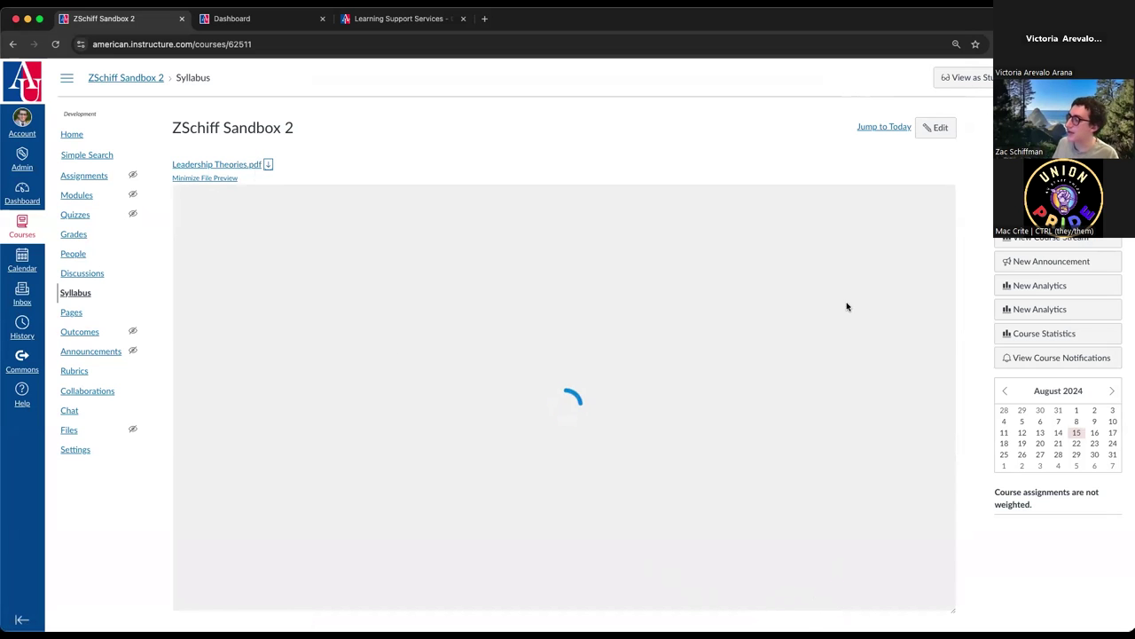
pyautogui.scroll(-2, 538, 348)
pyautogui.scroll(1, 538, 348)
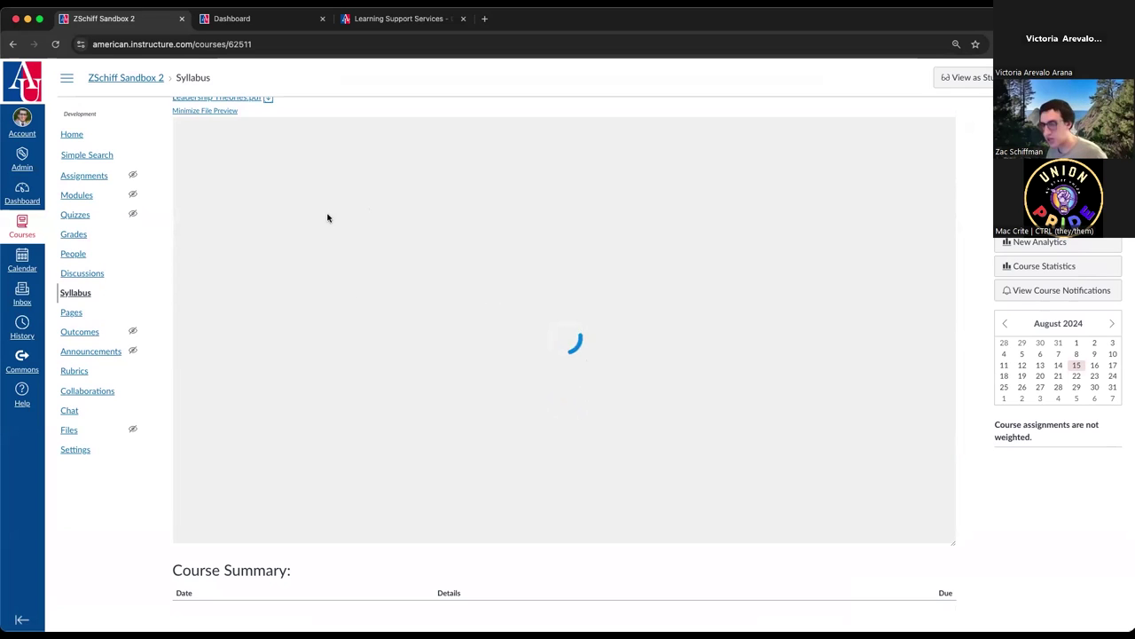
# - On the Assignments page, add an assignment group named Participation
pyautogui.click(104, 176)
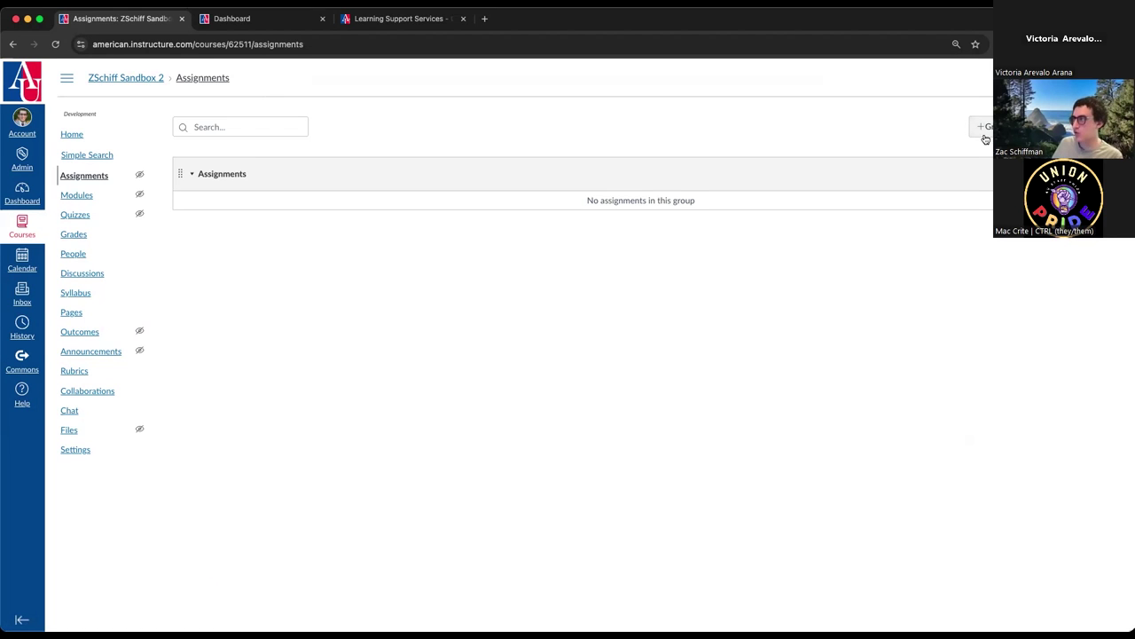
pyautogui.click(981, 126)
pyautogui.click(572, 328)
pyautogui.write('P')
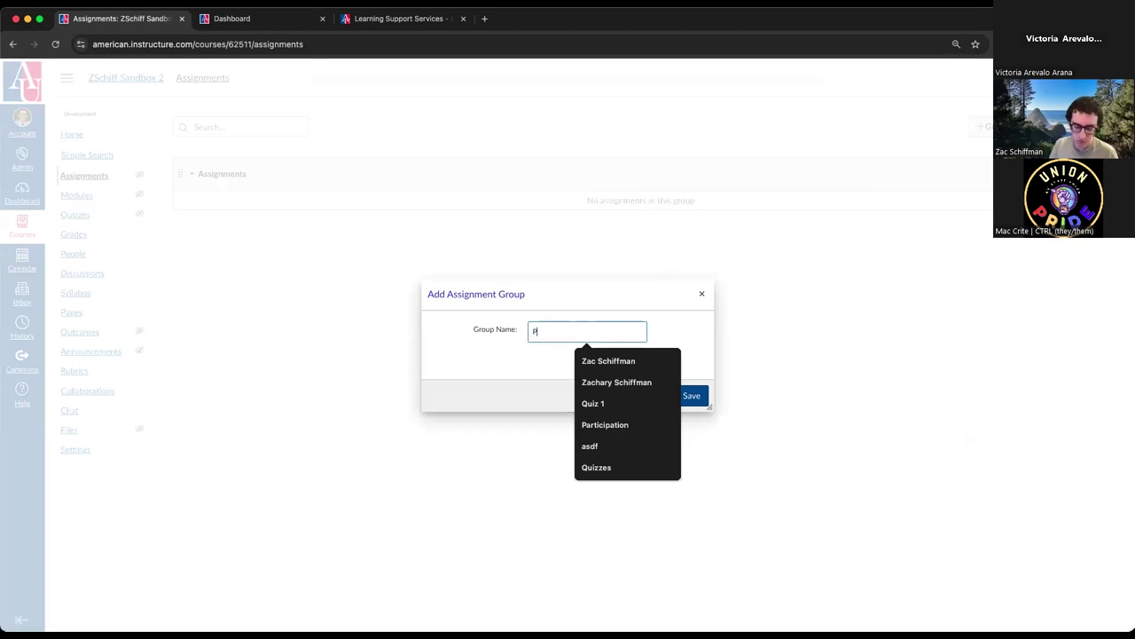
pyautogui.write('articipation')
pyautogui.press('Return')
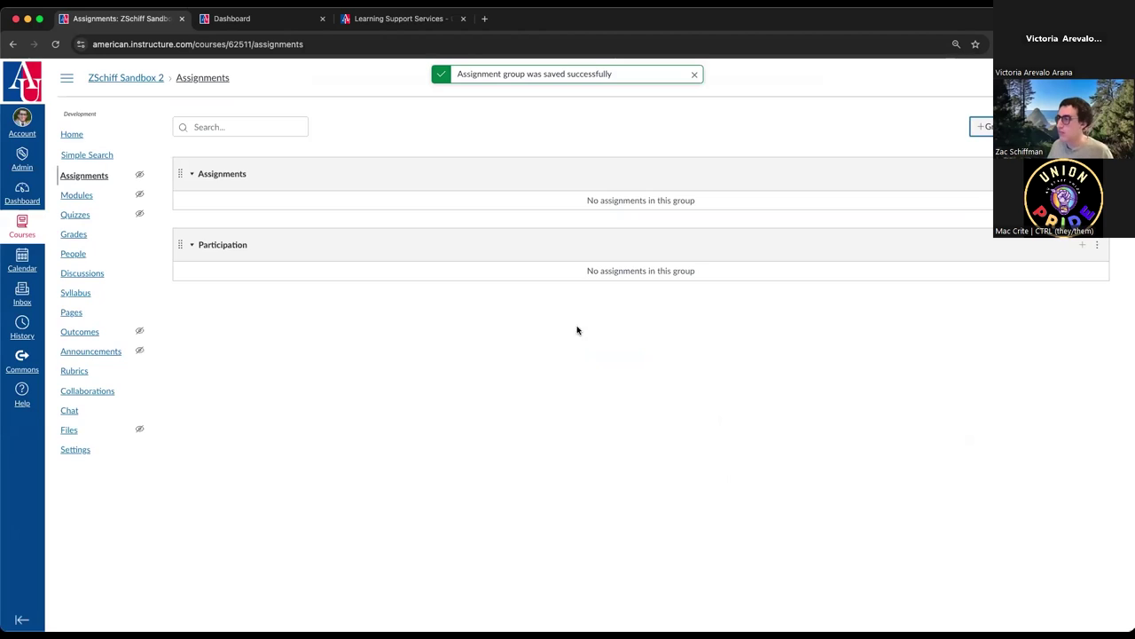
# - Add a second assignment group named Not graded assignments
pyautogui.click(975, 131)
pyautogui.click(603, 330)
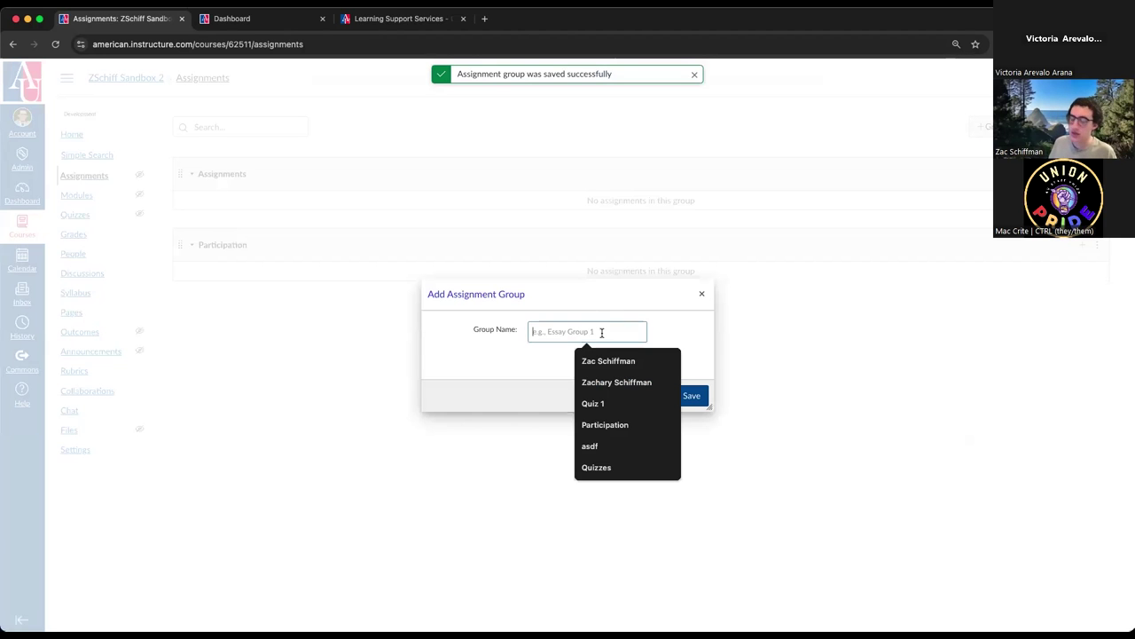
pyautogui.write('a')
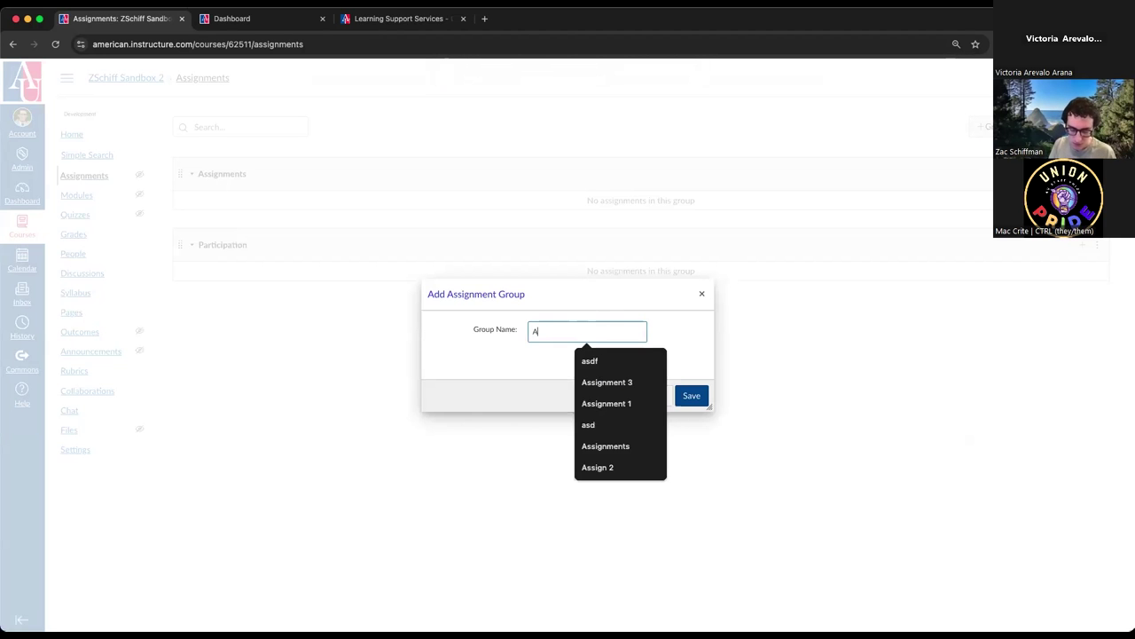
pyautogui.press('BackSpace')
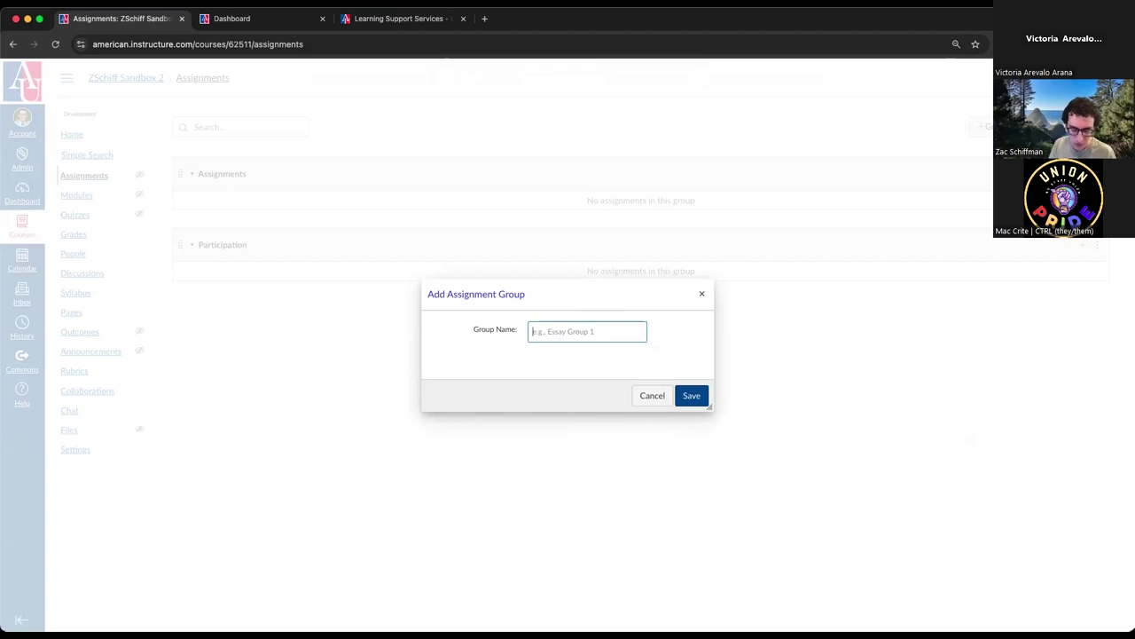
pyautogui.write('Not graded assignments')
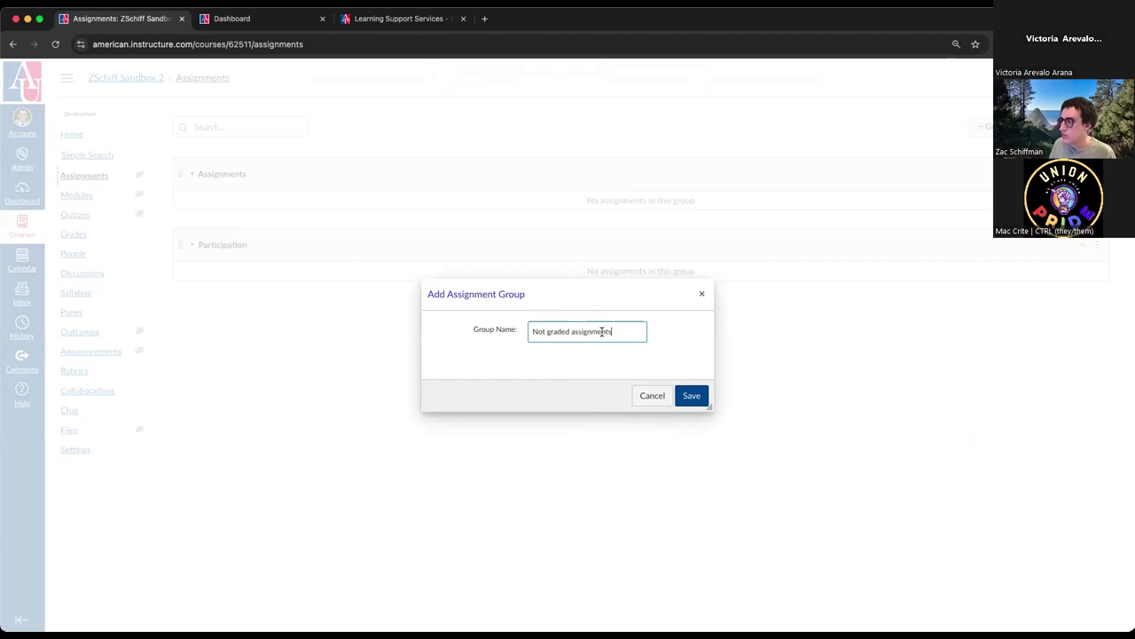
pyautogui.click(692, 395)
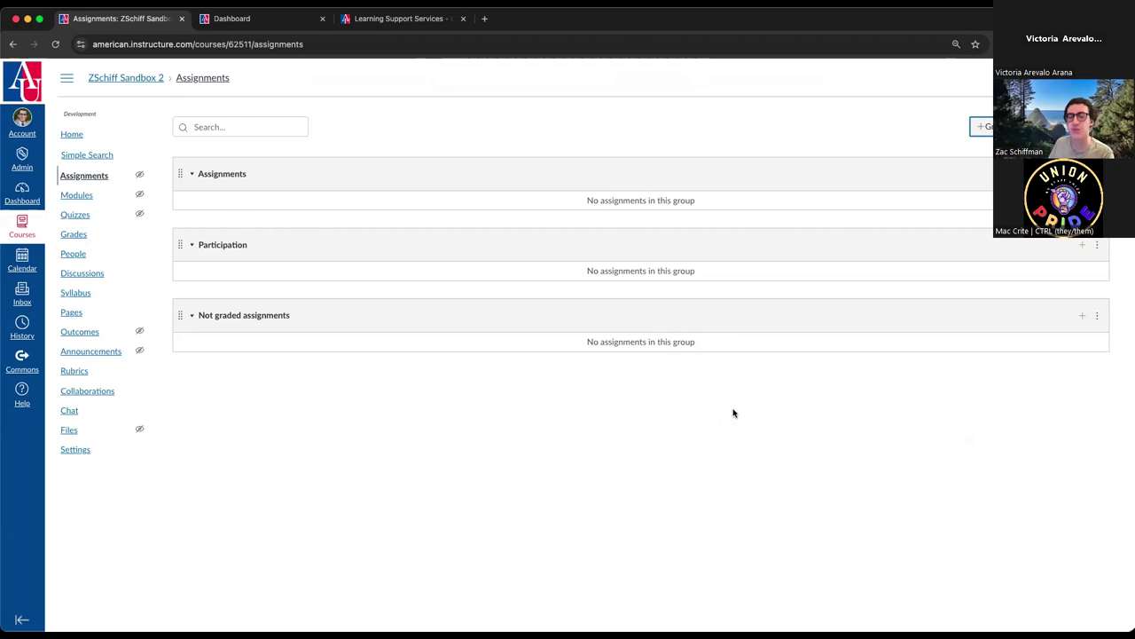
pyautogui.click(694, 109)
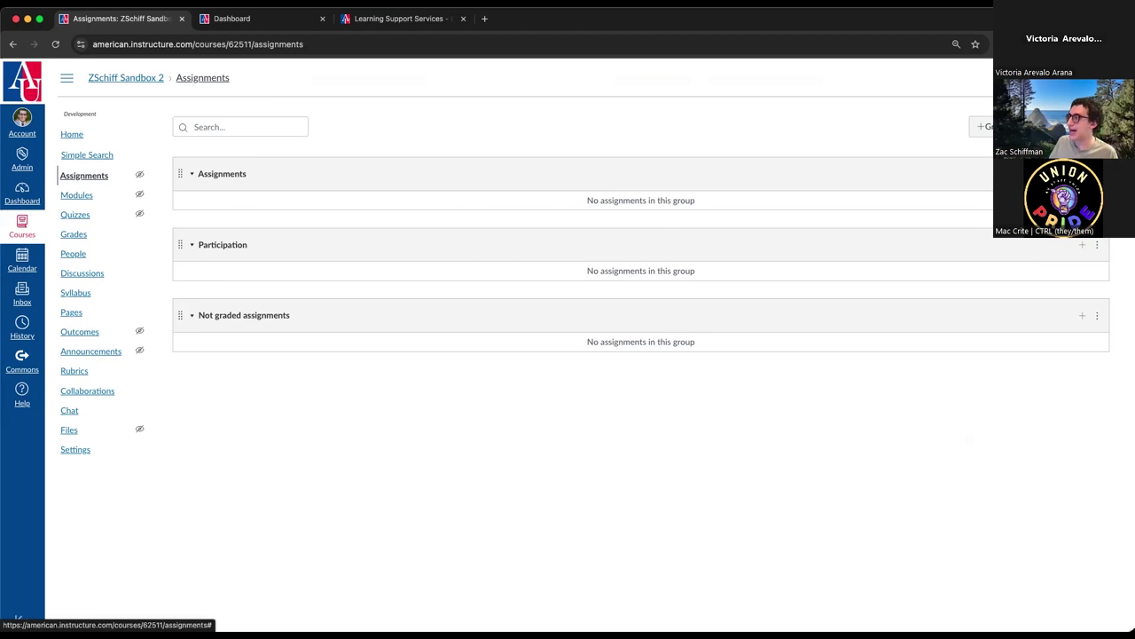
# - Turn on weighting the final grade by group: Assignments 20%, Participation 80%, and save
pyautogui.click(1047, 155)
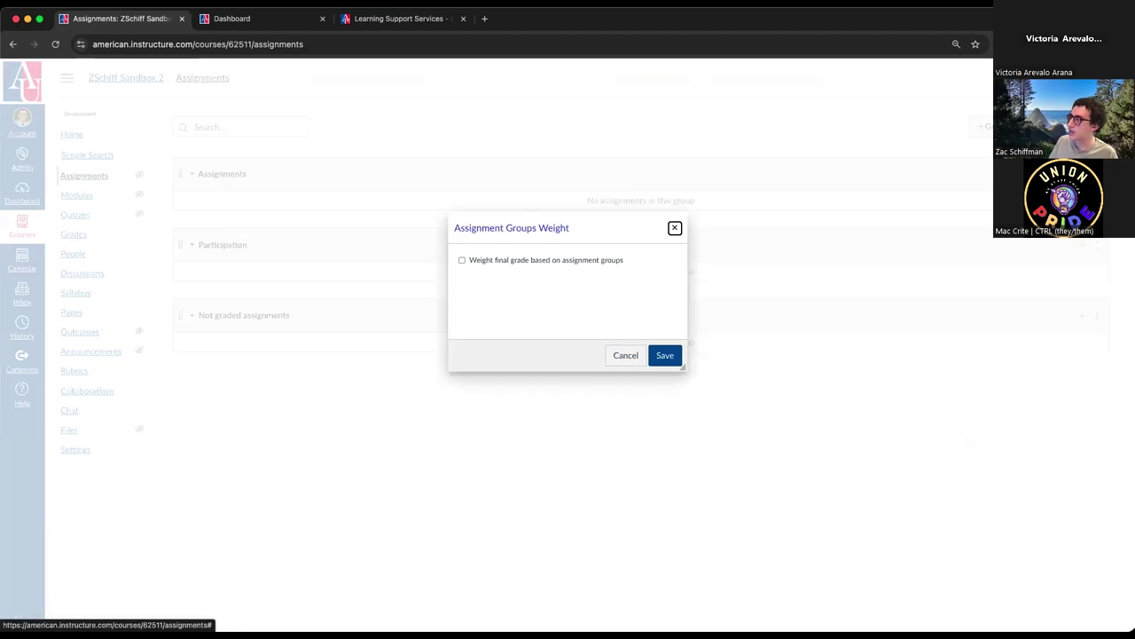
pyautogui.click(525, 263)
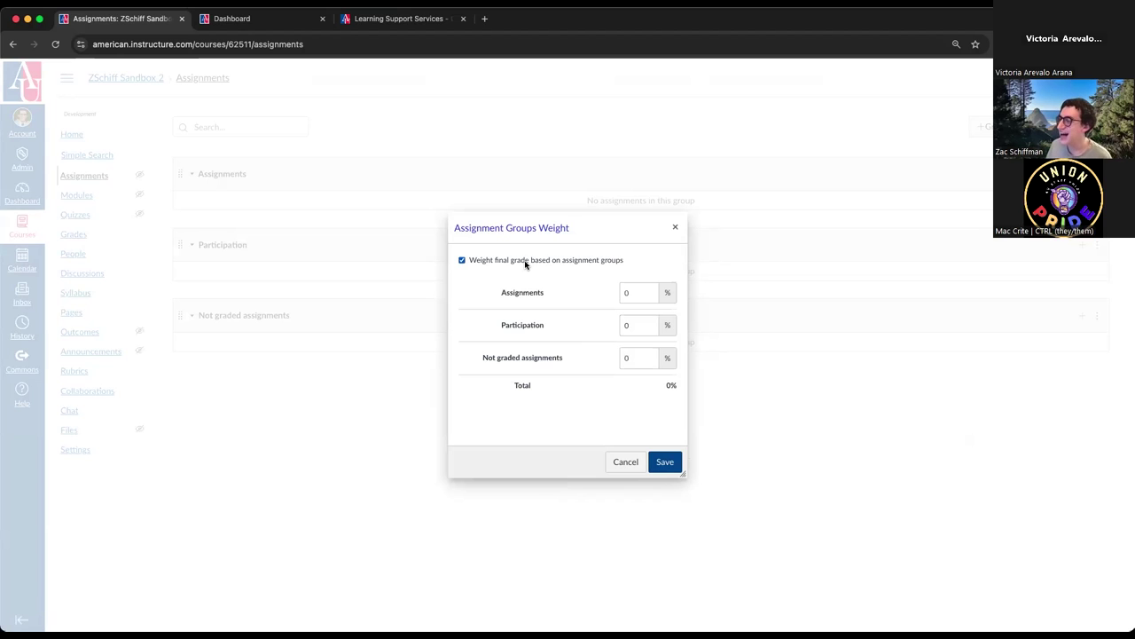
pyautogui.click(639, 292)
pyautogui.write('20')
pyautogui.press('Tab')
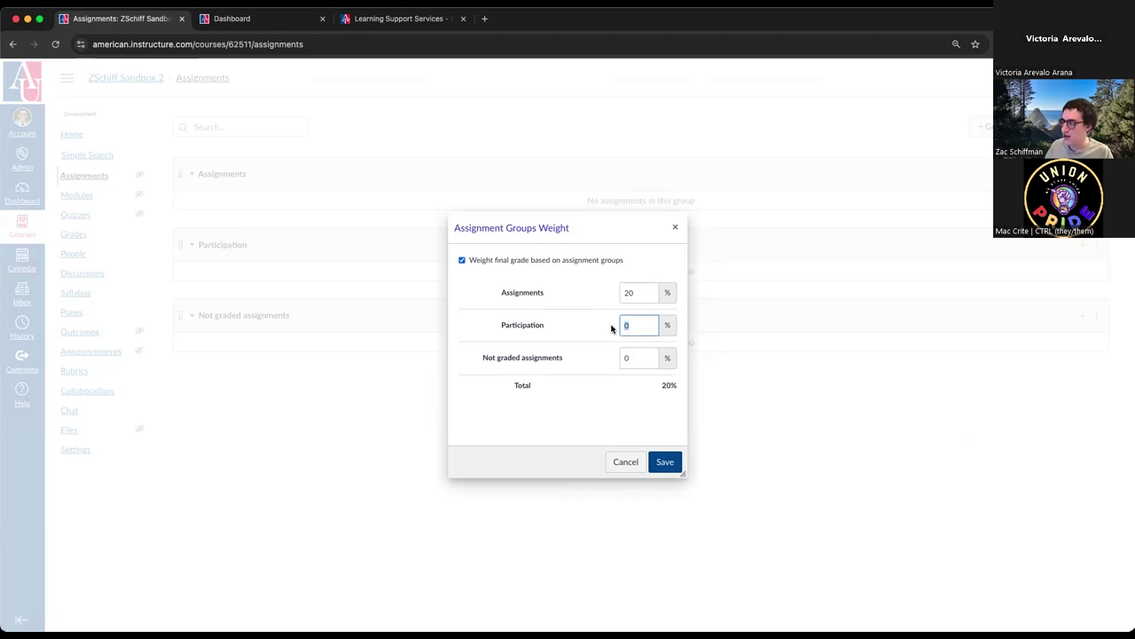
pyautogui.write('80')
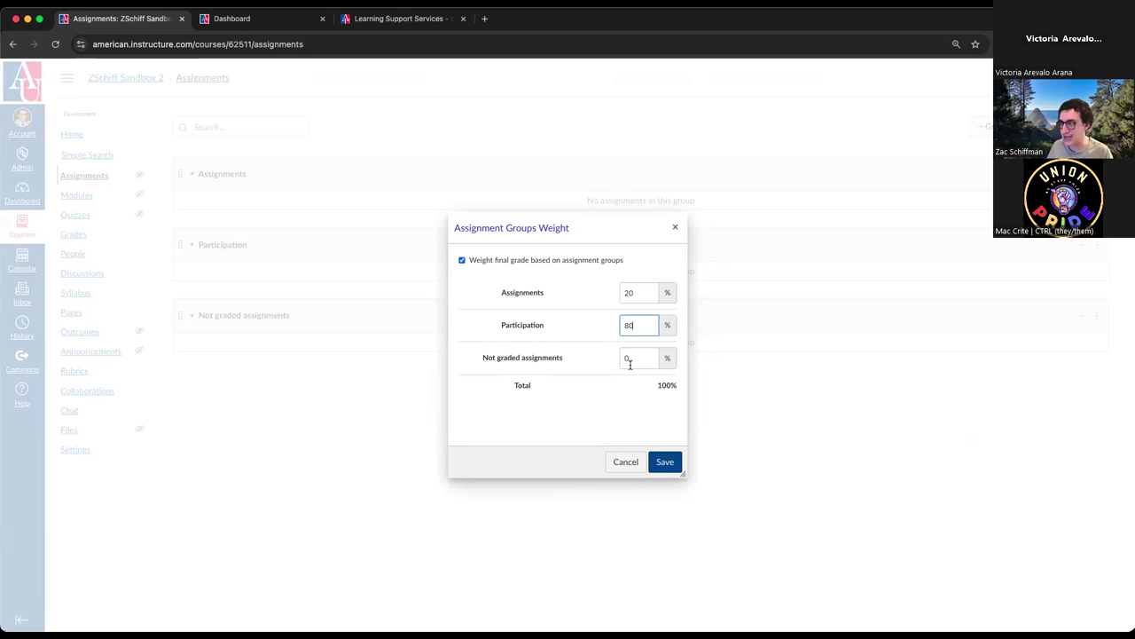
pyautogui.click(665, 462)
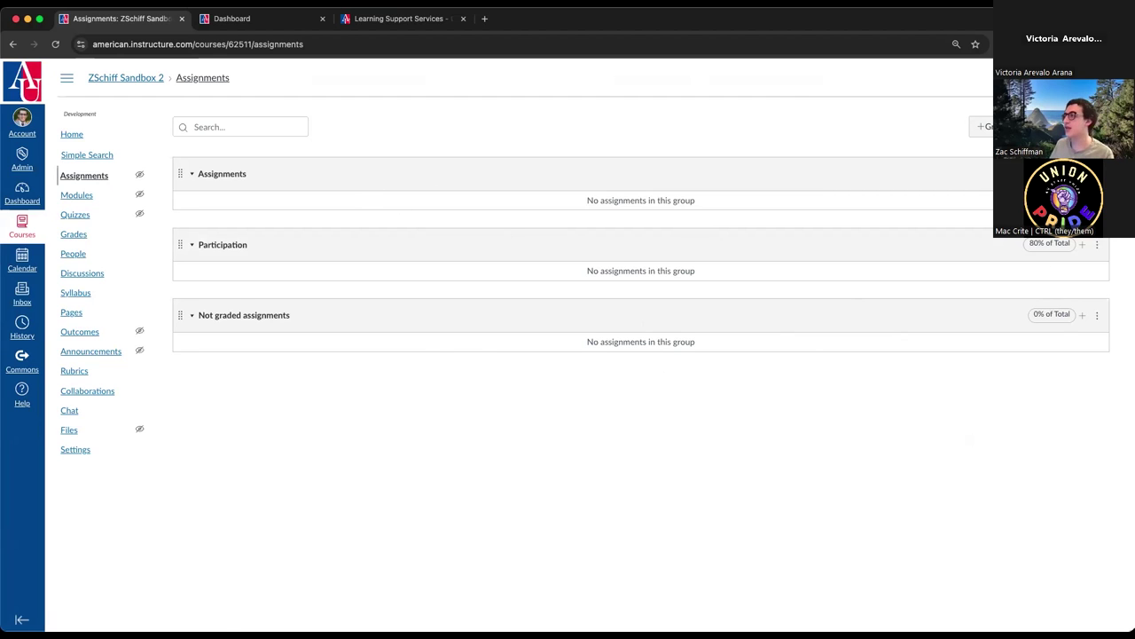
pyautogui.click(1055, 127)
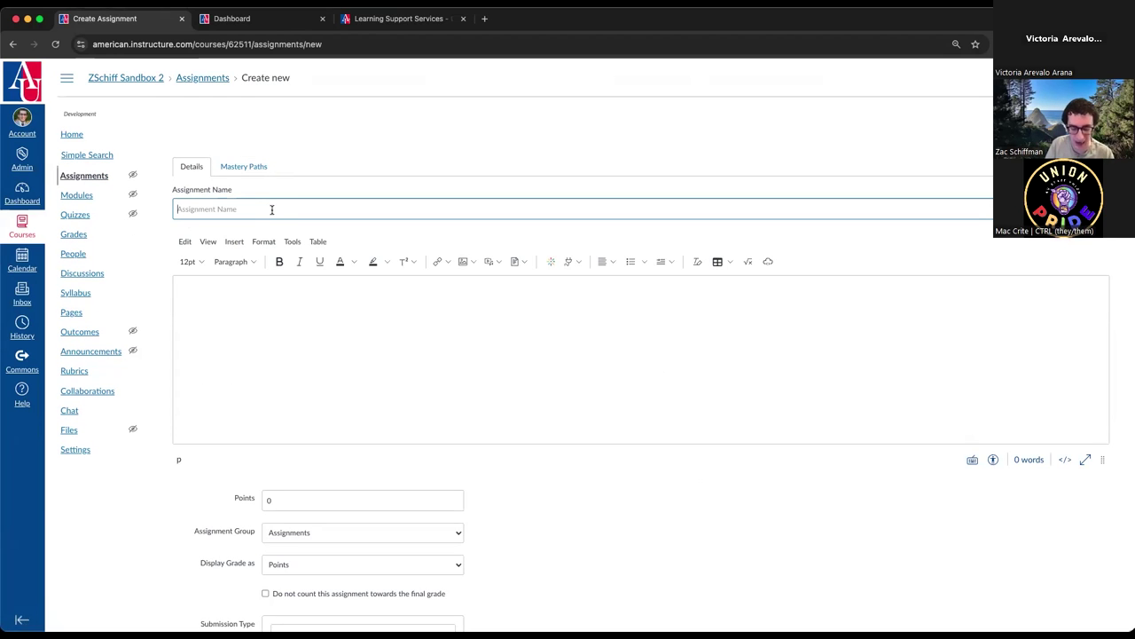
# - Name the assignment 'Assignment 1' with description 'asdfasdf asf', 50 points, in the Participation group
pyautogui.write('Assignment 1')
pyautogui.click(315, 341)
pyautogui.write('asdfasdf asf')
pyautogui.scroll(-5, 315, 345)
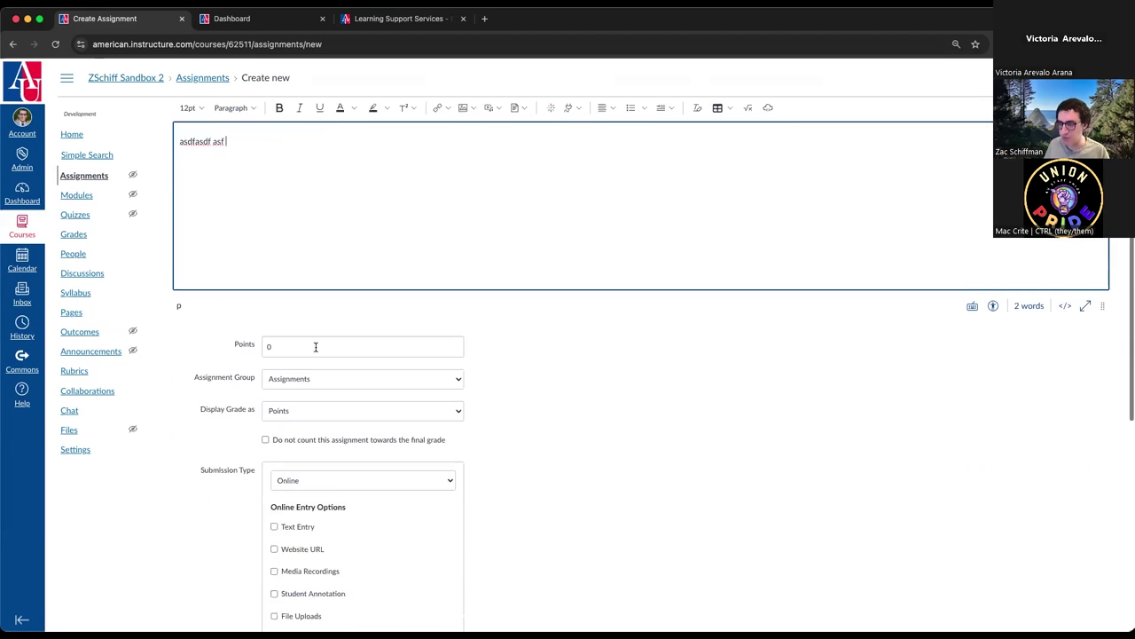
pyautogui.click(282, 328)
pyautogui.write('50')
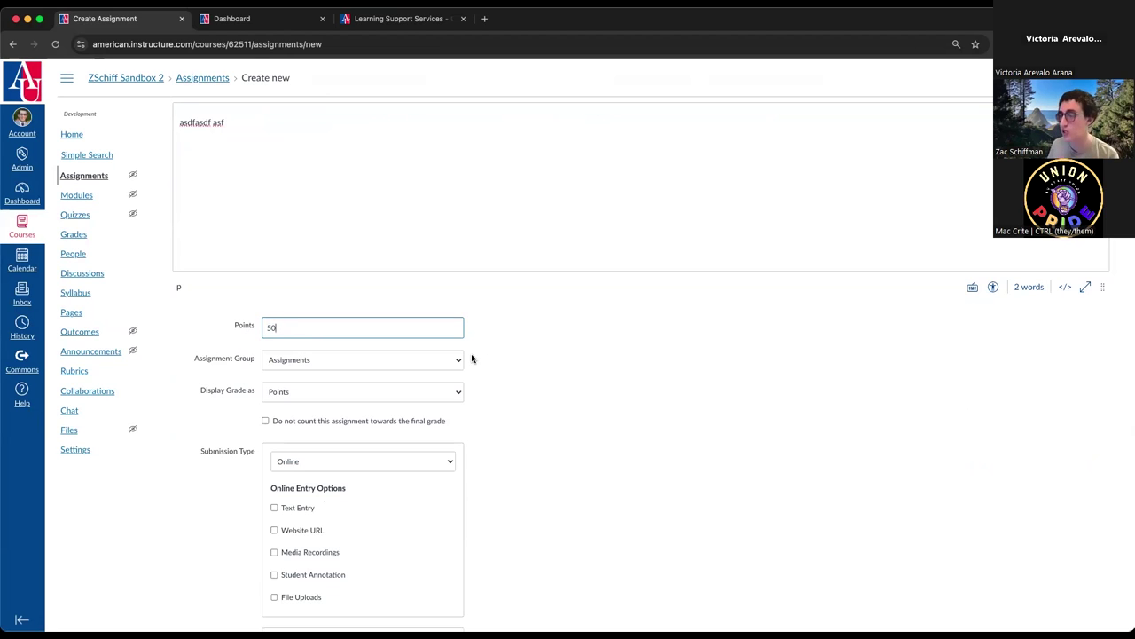
pyautogui.click(416, 367)
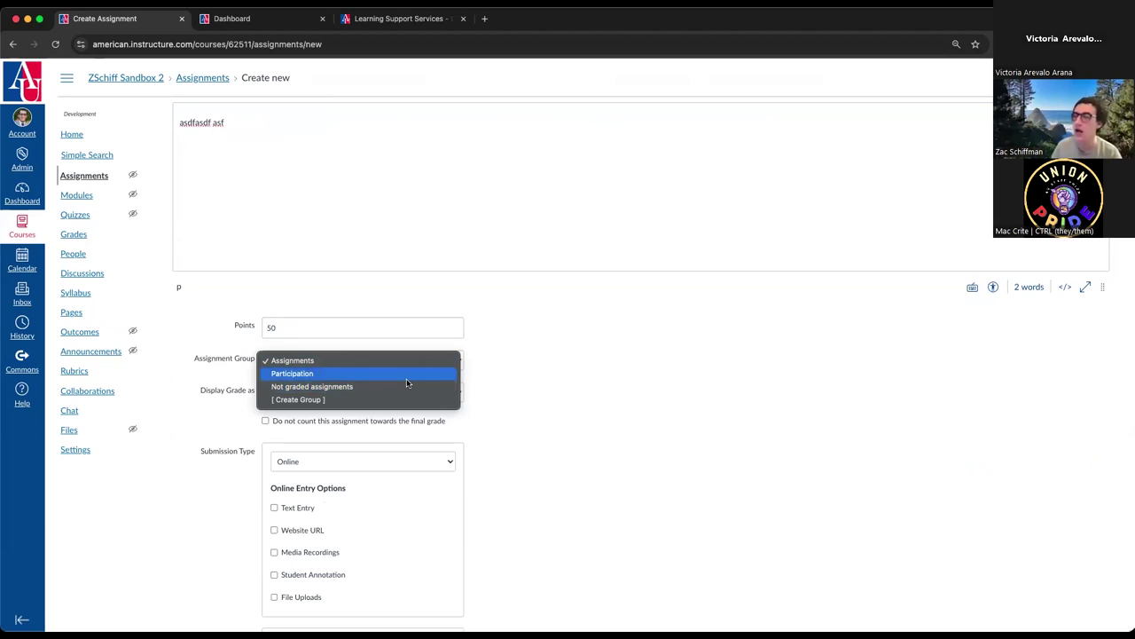
pyautogui.click(409, 374)
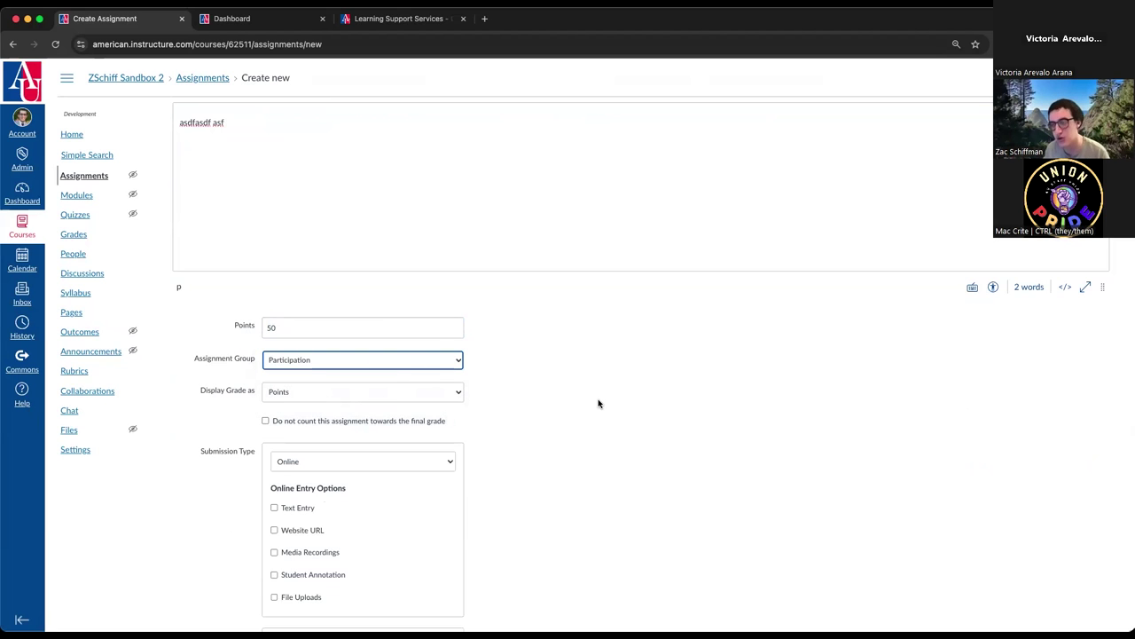
# - Allow Text Entry and File Uploads submissions, then save and publish the assignment
pyautogui.scroll(-3, 596, 404)
pyautogui.click(299, 340)
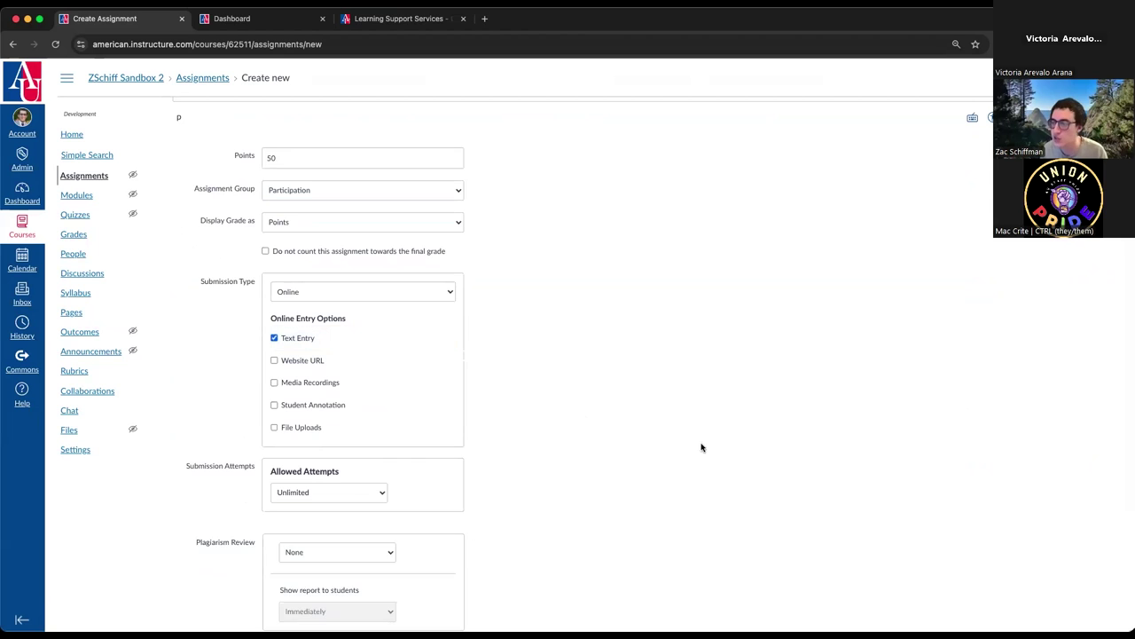
pyautogui.click(319, 426)
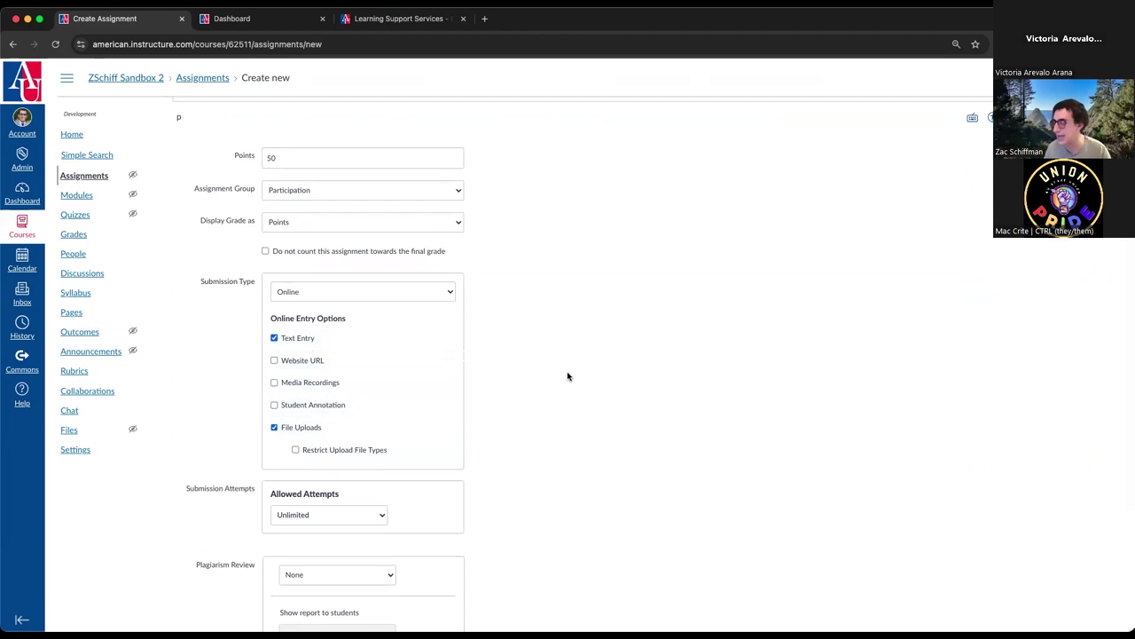
pyautogui.scroll(-2, 561, 387)
pyautogui.scroll(-1, 560, 390)
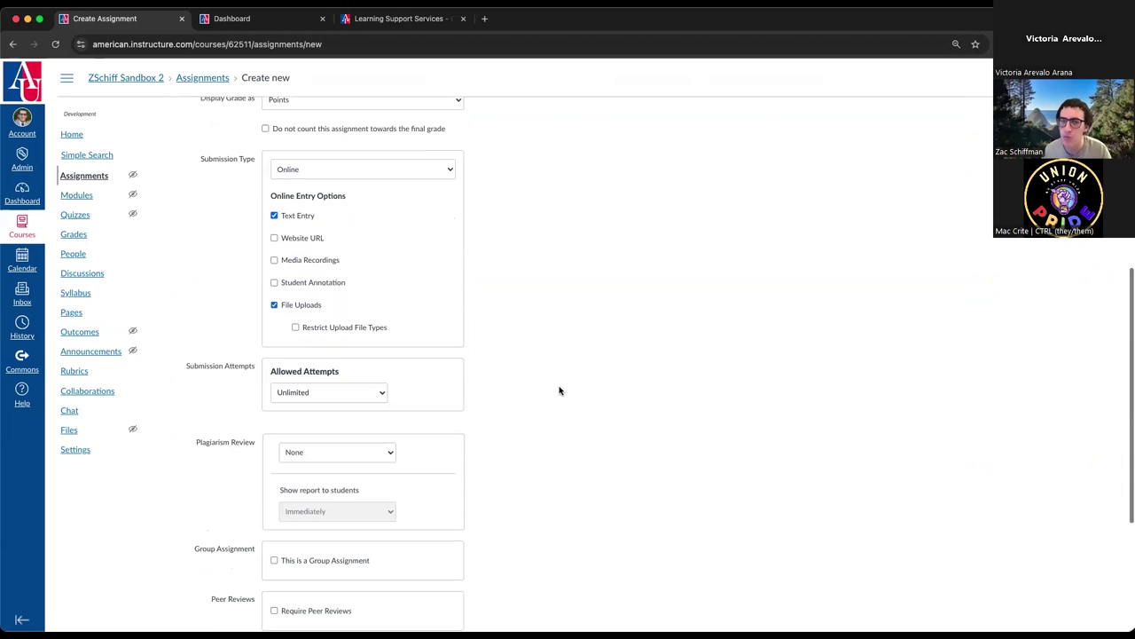
pyautogui.scroll(-5, 507, 347)
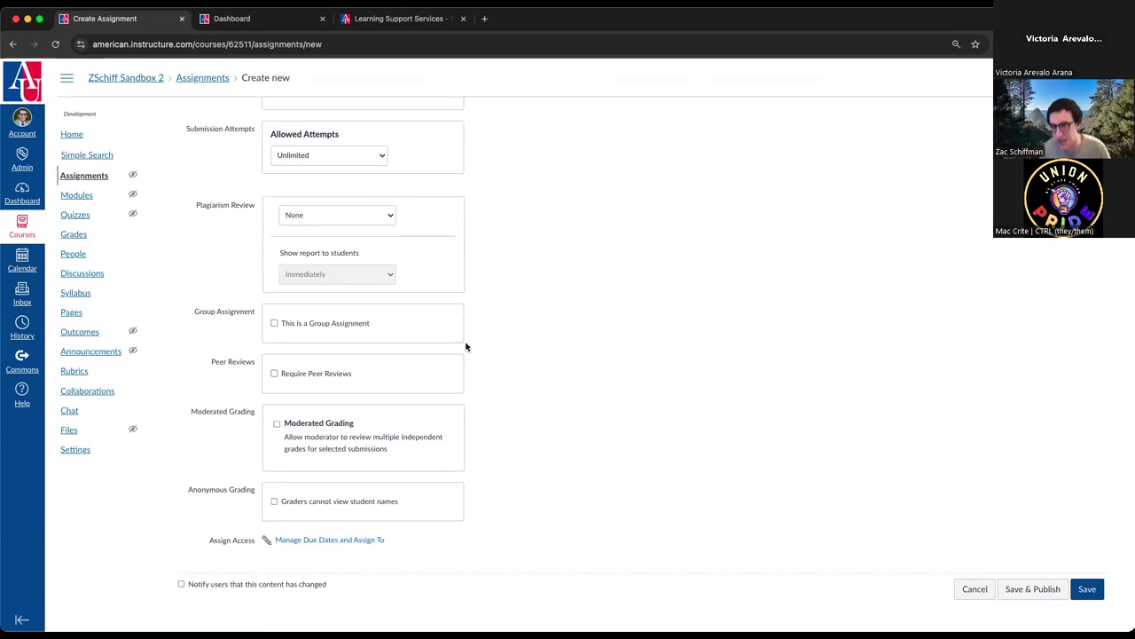
pyautogui.click(1056, 590)
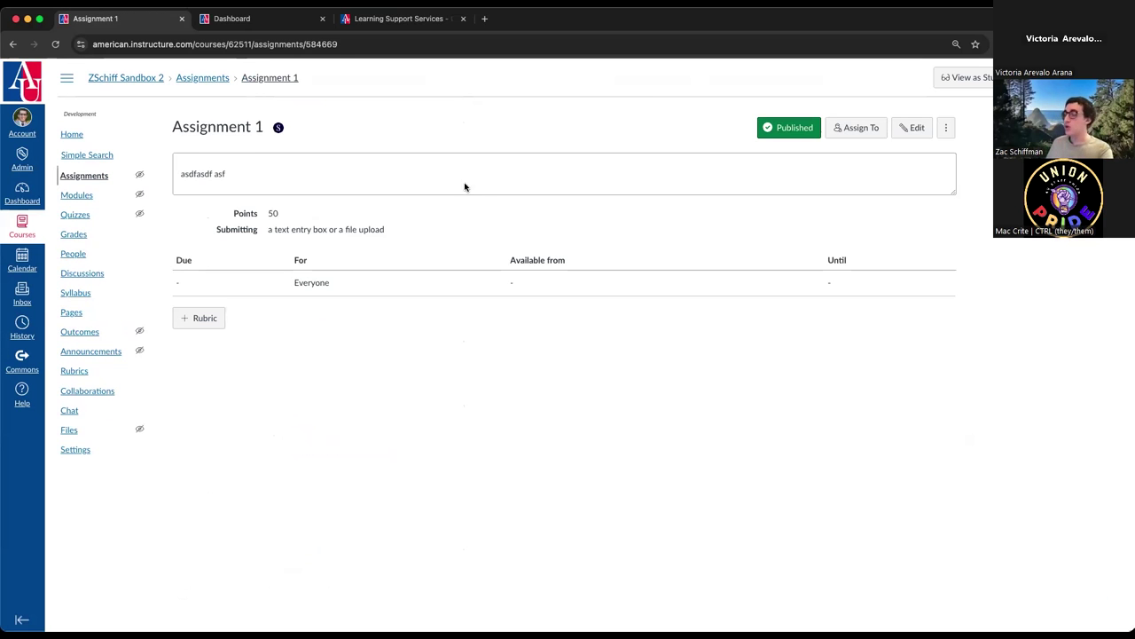
# - Drag Assignment 1 into the Assignments group, then open the course Grades gradebook
pyautogui.click(79, 180)
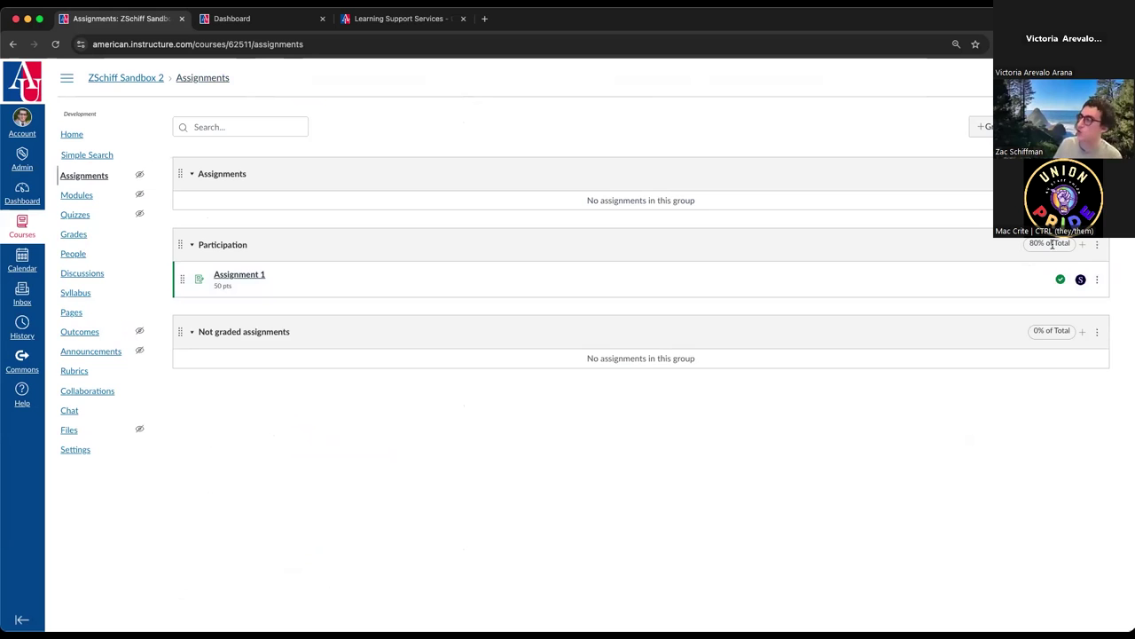
pyautogui.moveTo(189, 292); pyautogui.dragTo(185, 202)
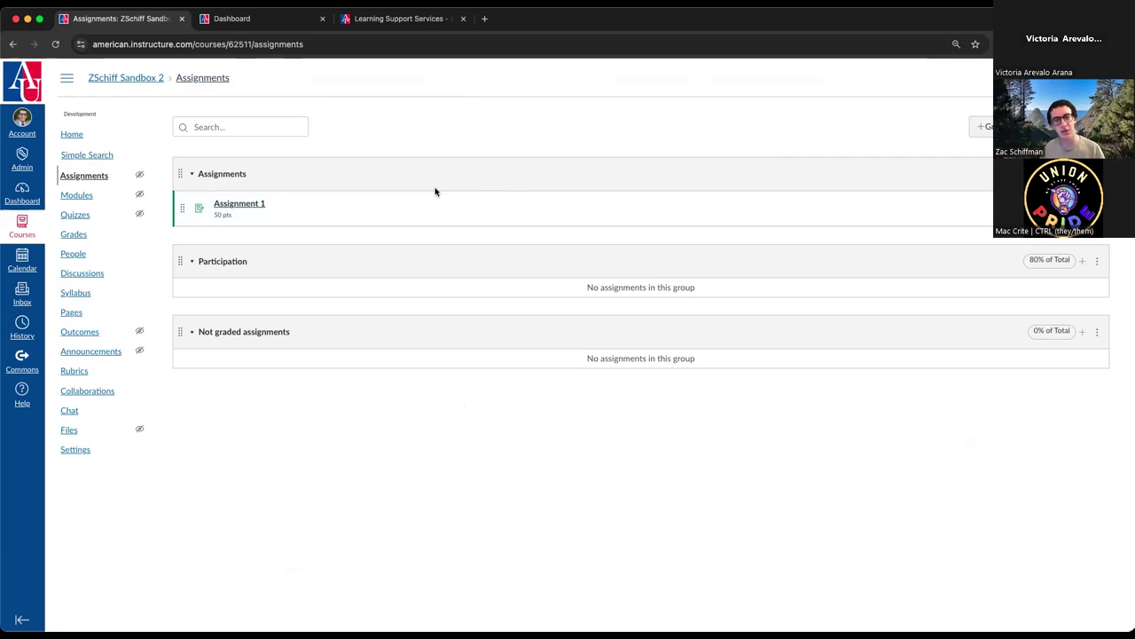
pyautogui.click(100, 235)
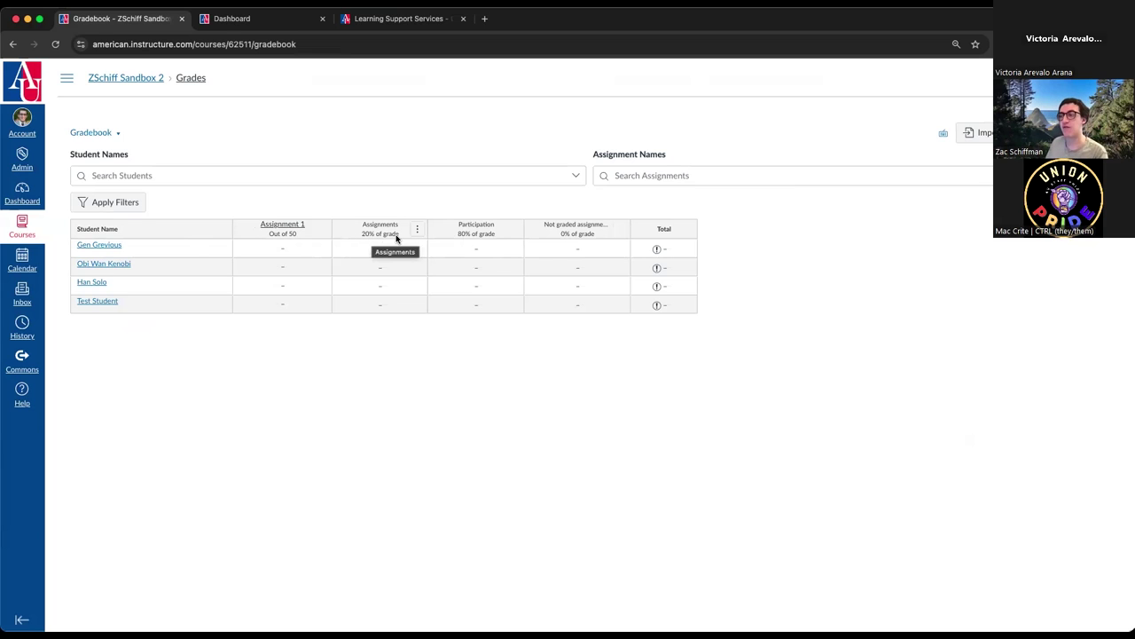
# - Open the course's People roster from the navigation, showing three students and one teacher
pyautogui.click(67, 79)
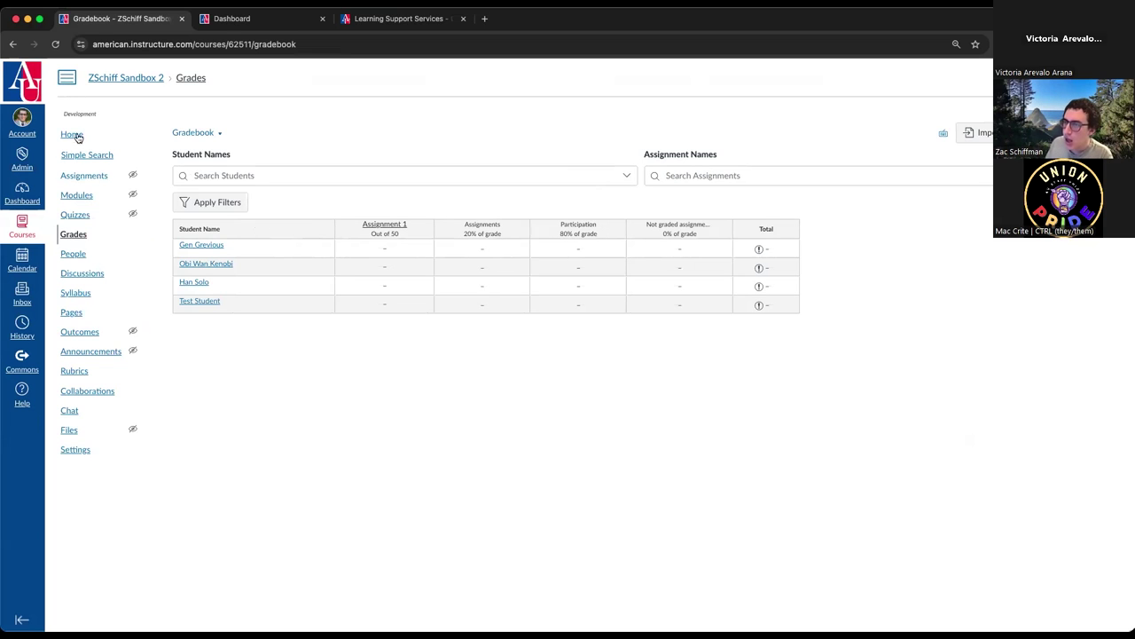
pyautogui.click(80, 255)
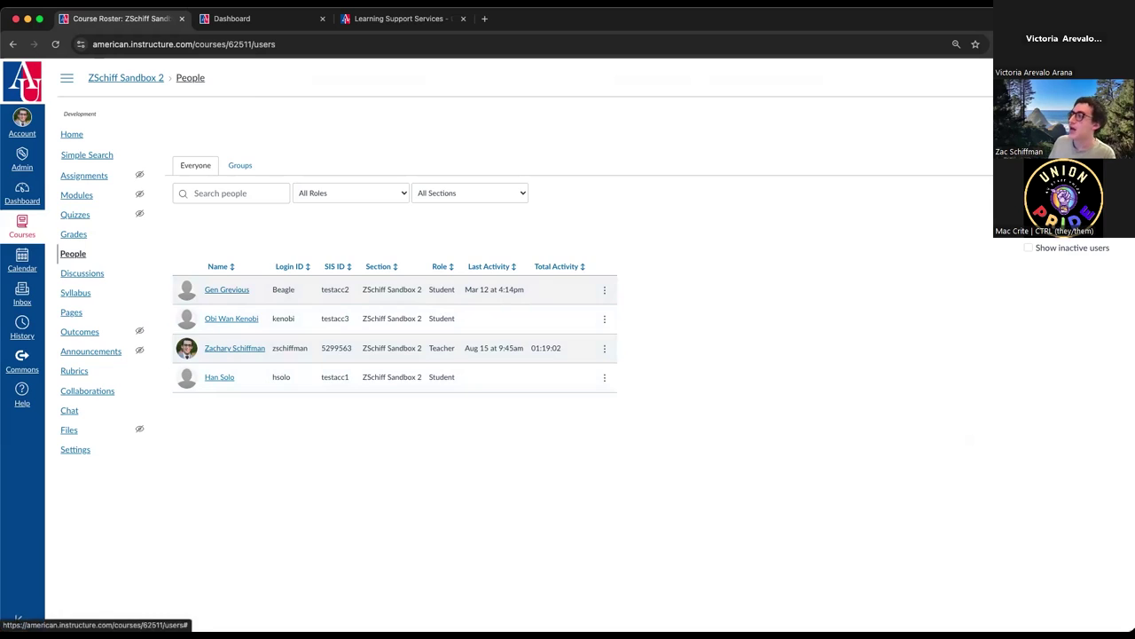
# - In Add People, enter the student's e-mail address, then trim it down to only the user ID
pyautogui.click(1078, 192)
pyautogui.click(516, 311)
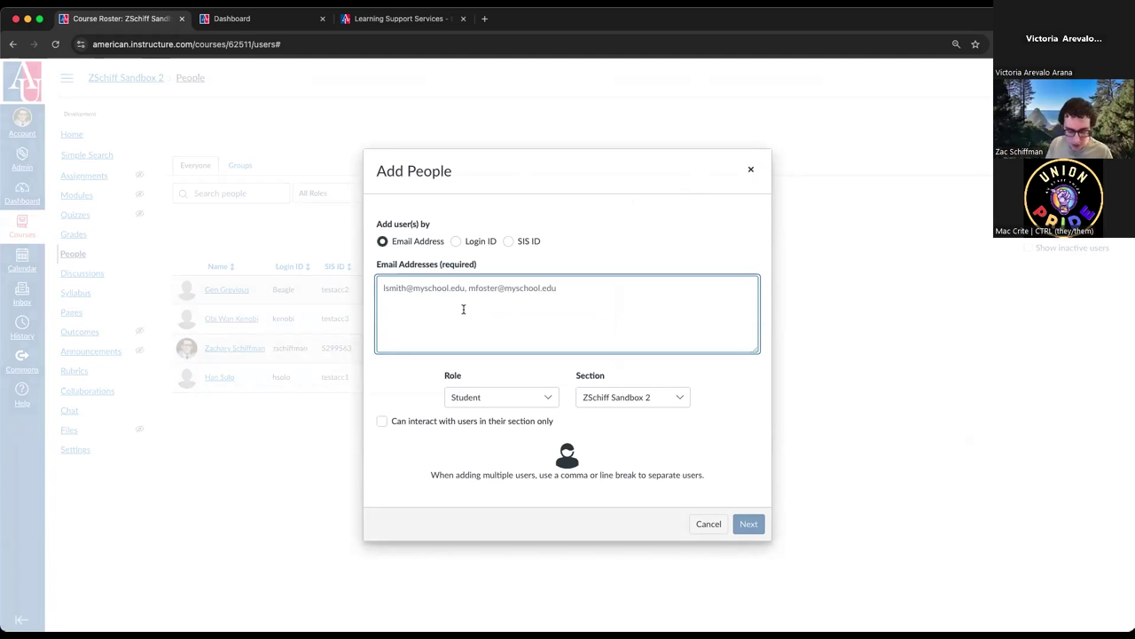
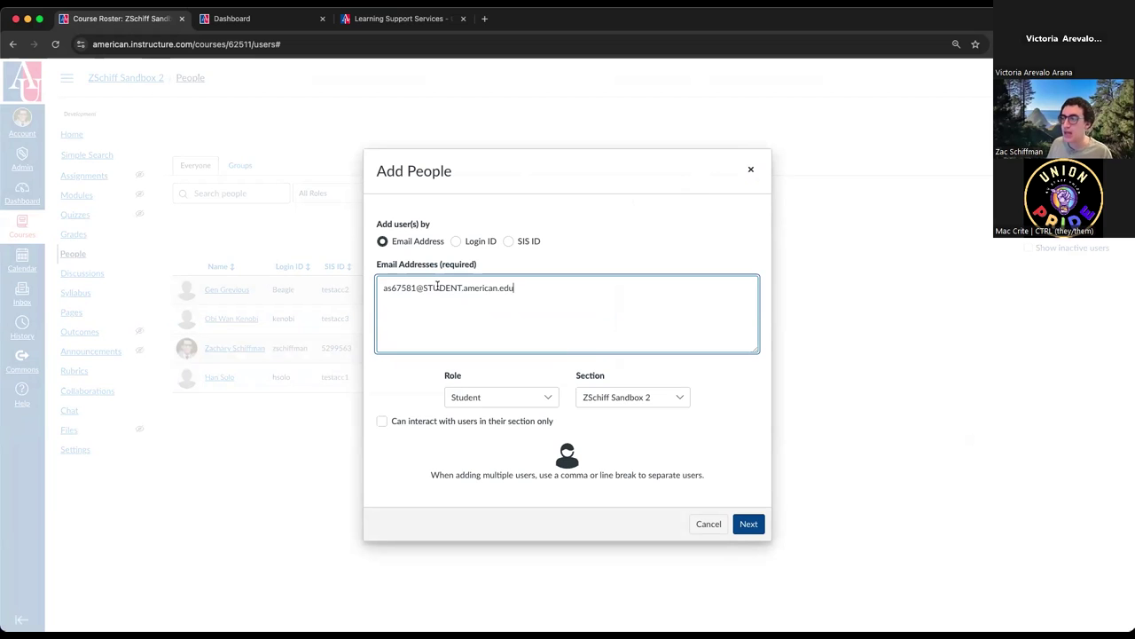
pyautogui.moveTo(423, 287); pyautogui.dragTo(463, 287)
pyautogui.press('BackSpace')
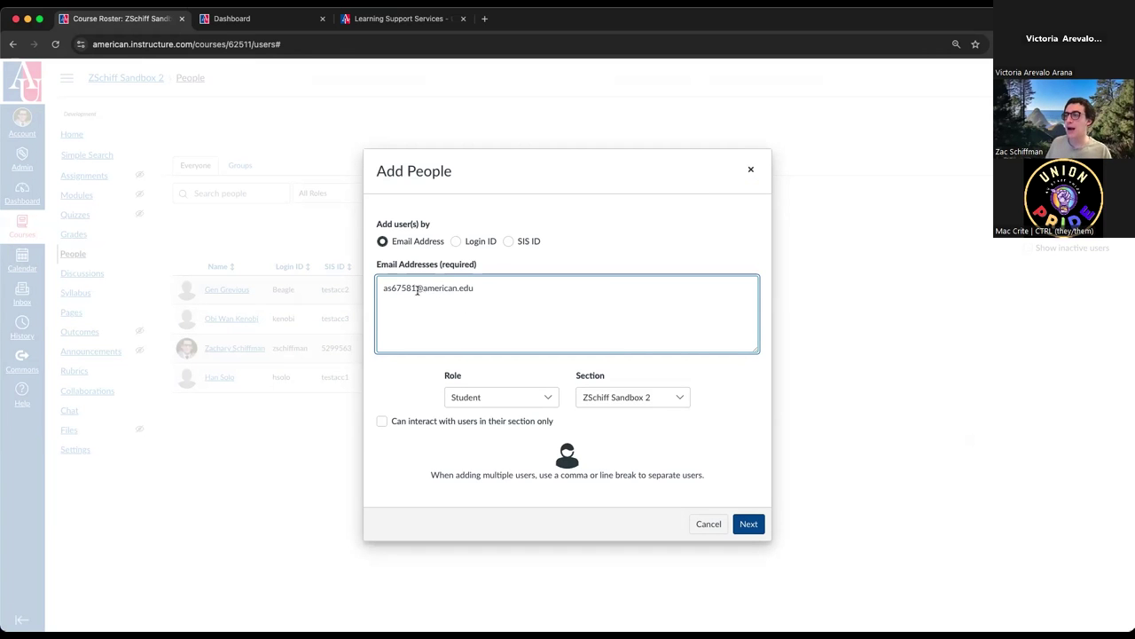
pyautogui.moveTo(416, 288); pyautogui.dragTo(490, 292)
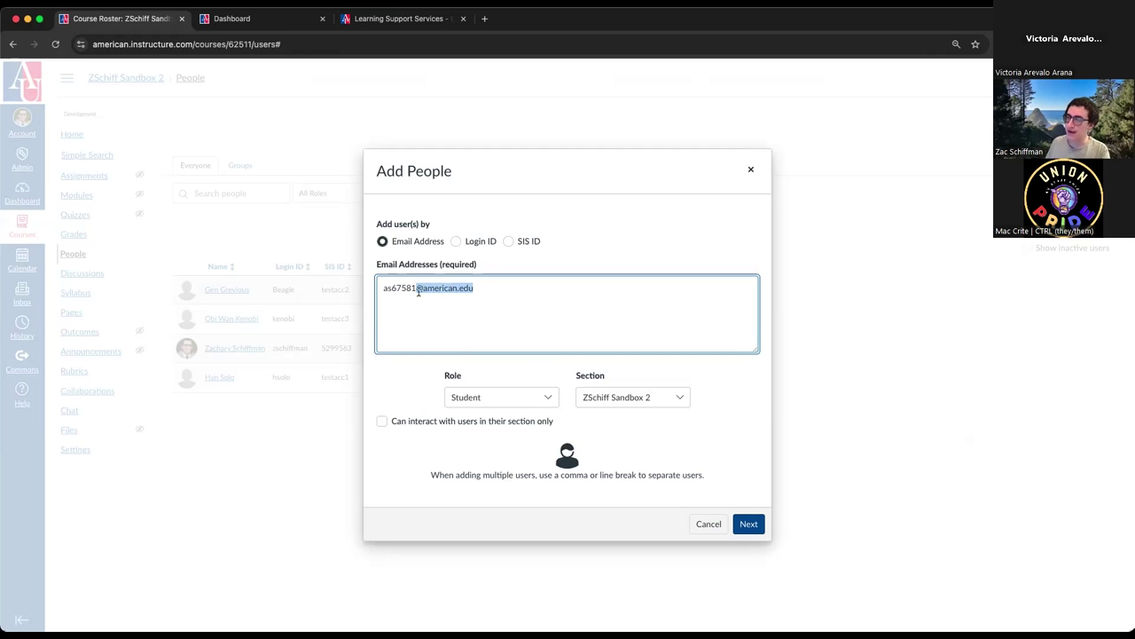
pyautogui.press('BackSpace')
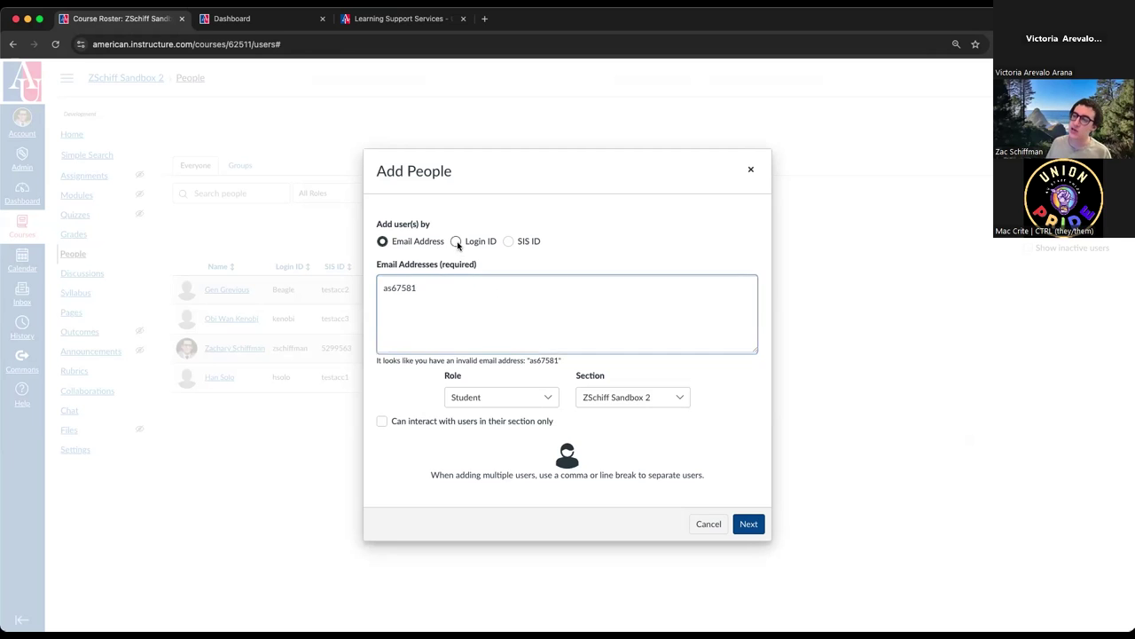
# - Try the Email Address, Login ID and SIS ID options for identifying users, ending on SIS ID
pyautogui.click(457, 243)
pyautogui.click(447, 318)
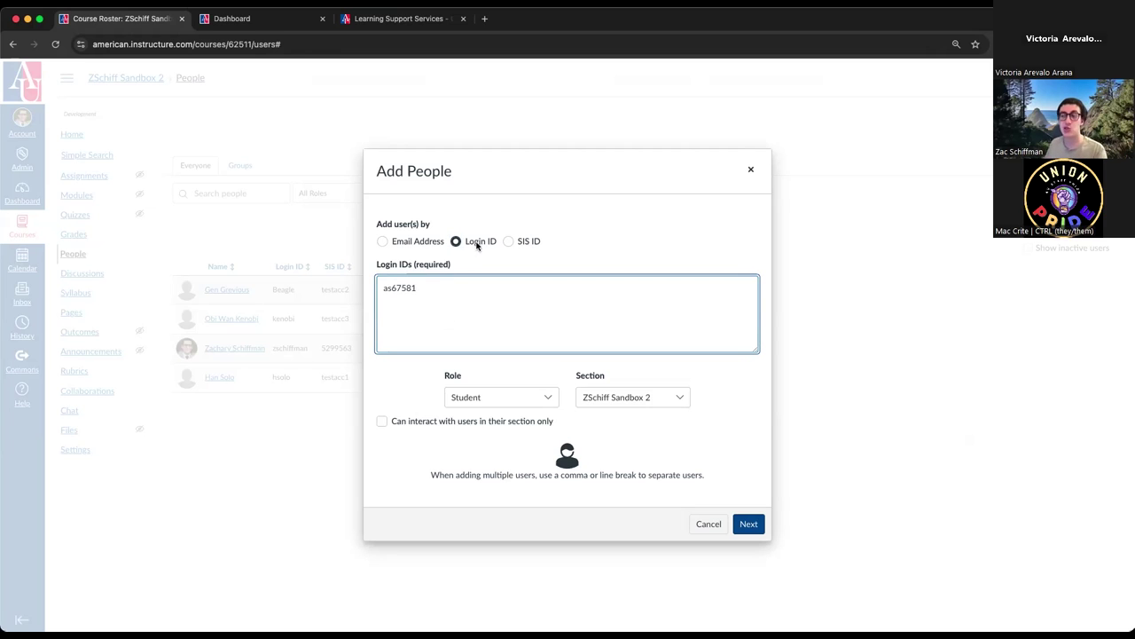
pyautogui.click(421, 243)
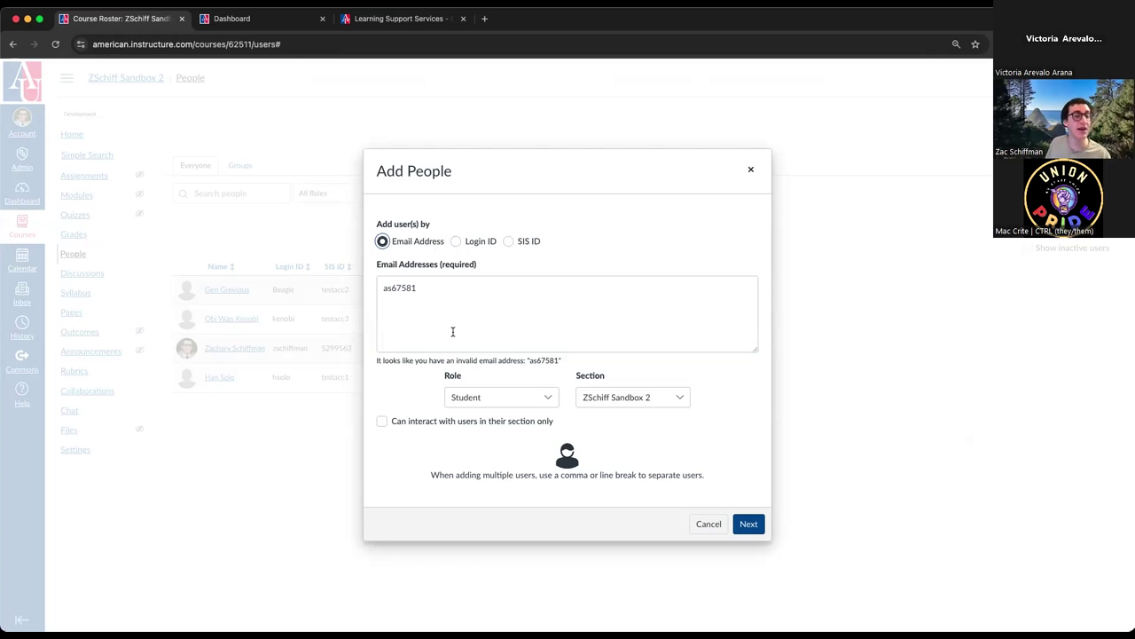
pyautogui.click(455, 241)
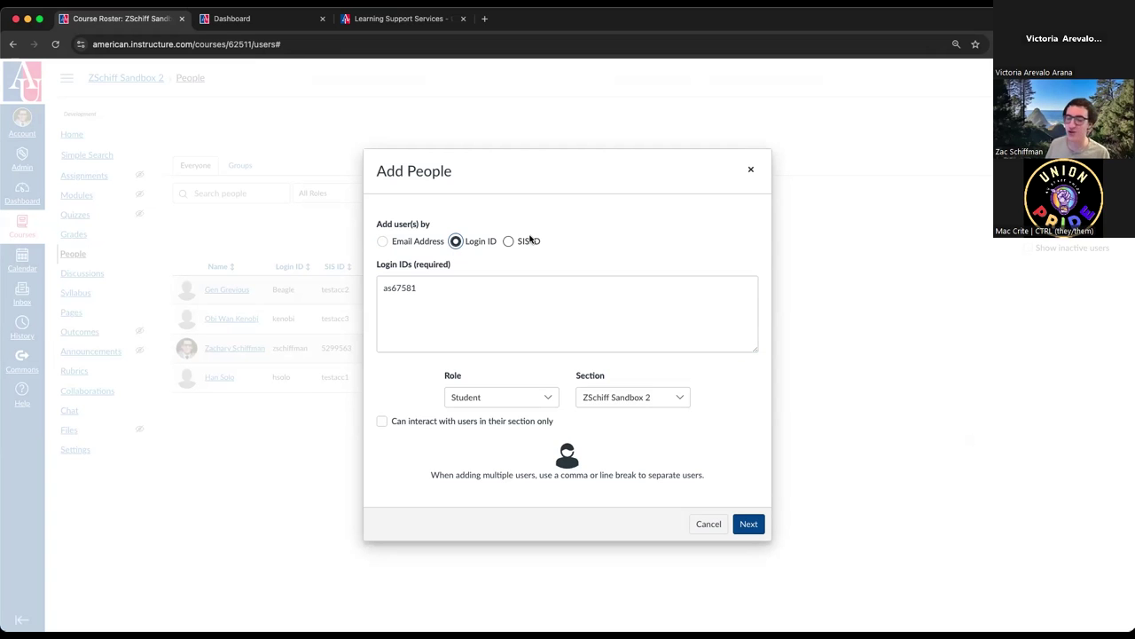
pyautogui.click(509, 241)
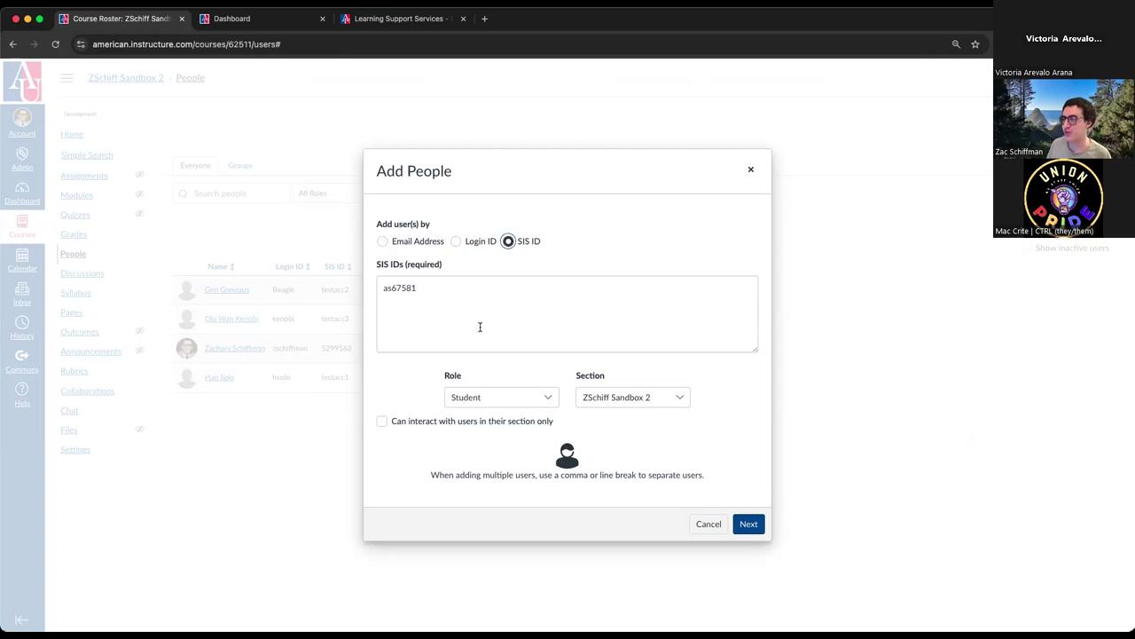
# - Review the assignable roles, cancel the add-people form, and return to the course home page
pyautogui.click(467, 400)
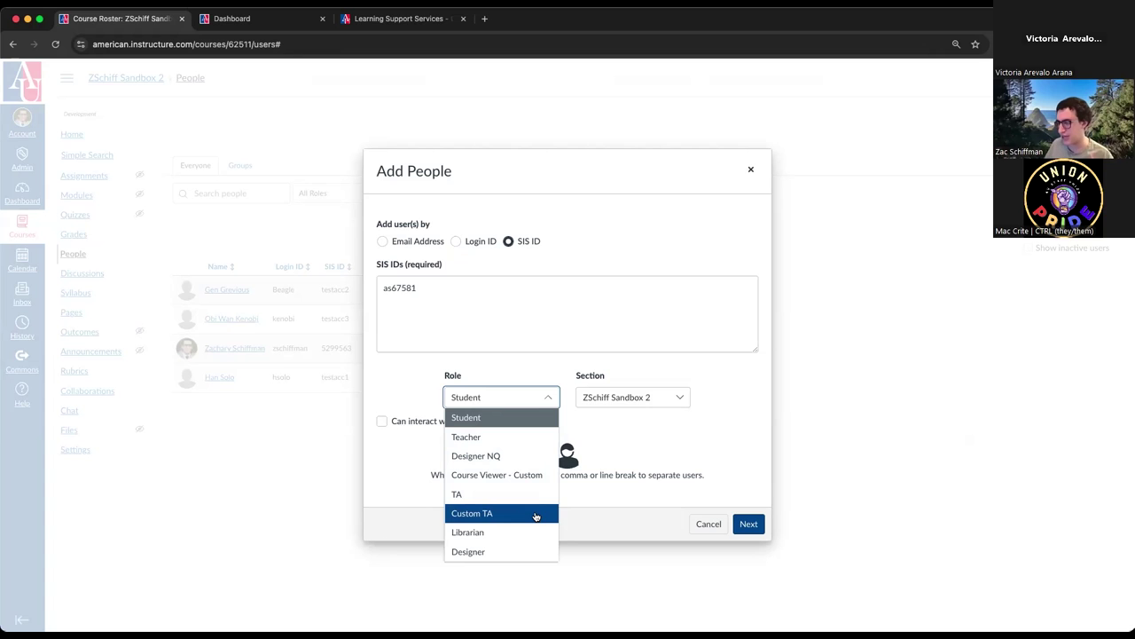
pyautogui.click(708, 523)
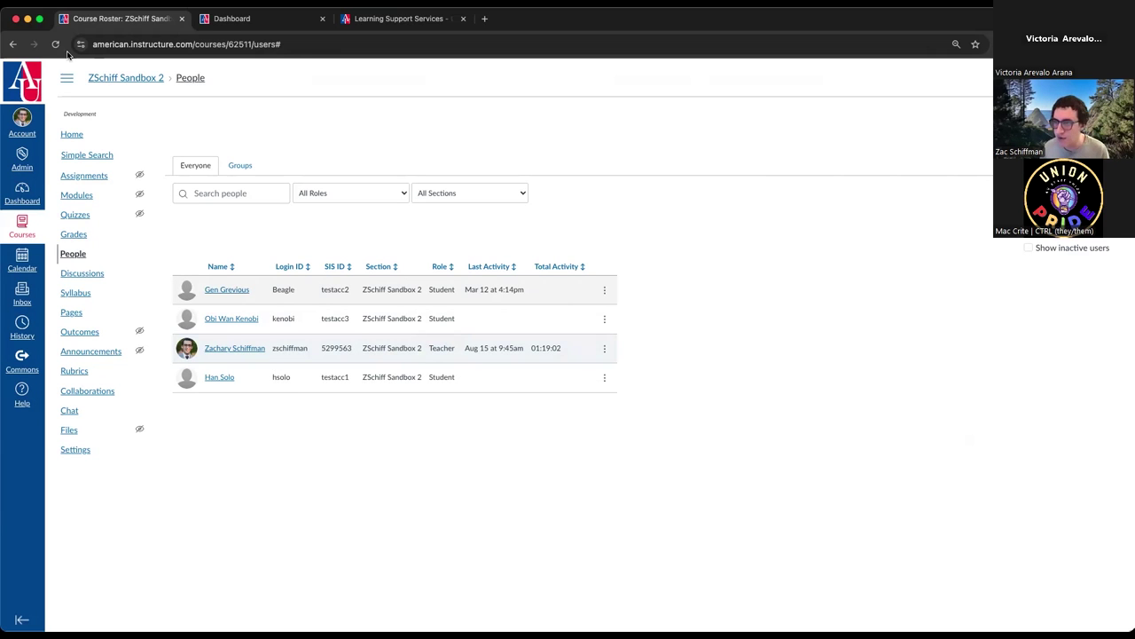
pyautogui.click(66, 134)
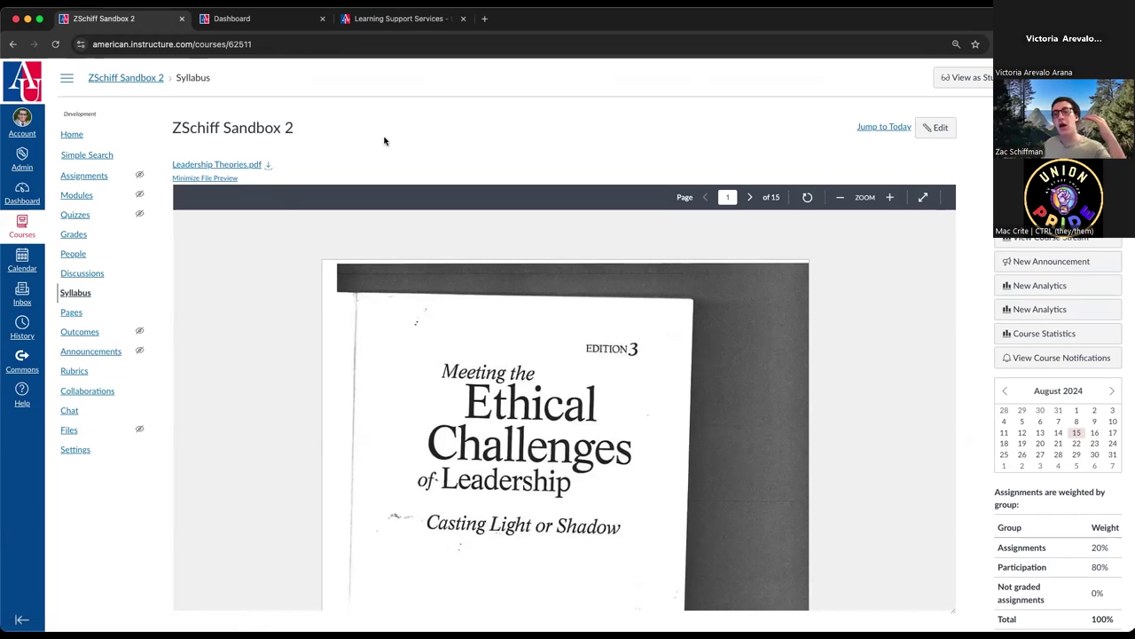
# - Edit the syllabus, add a new line below the Leadership Theories.pdf link, and browse document sources
pyautogui.click(936, 127)
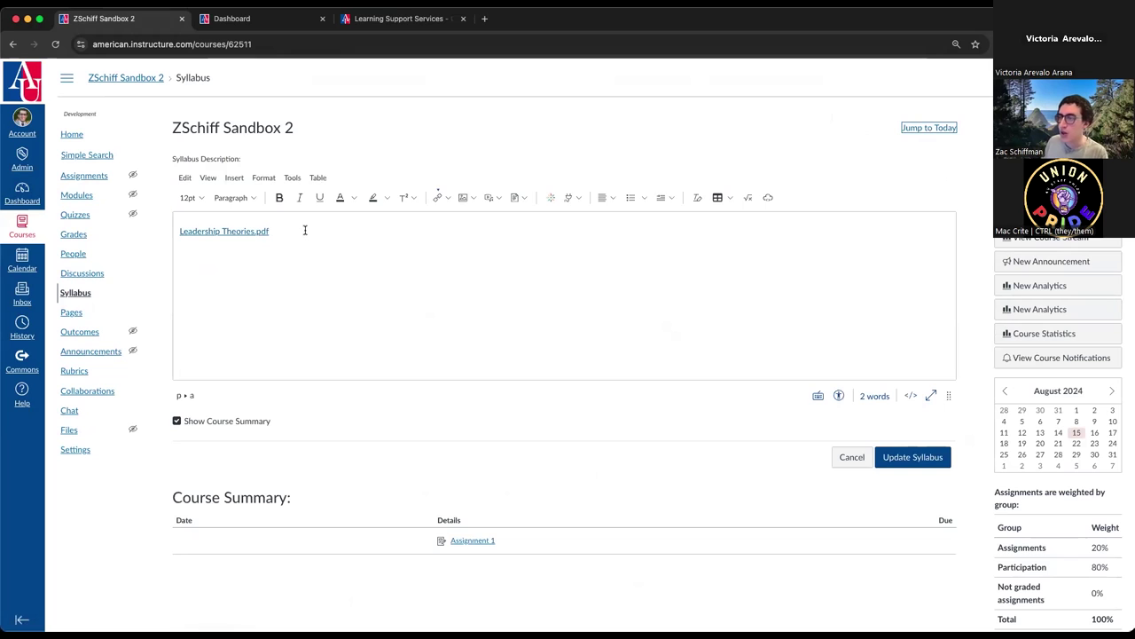
pyautogui.click(304, 231)
pyautogui.press('Return')
pyautogui.click(517, 193)
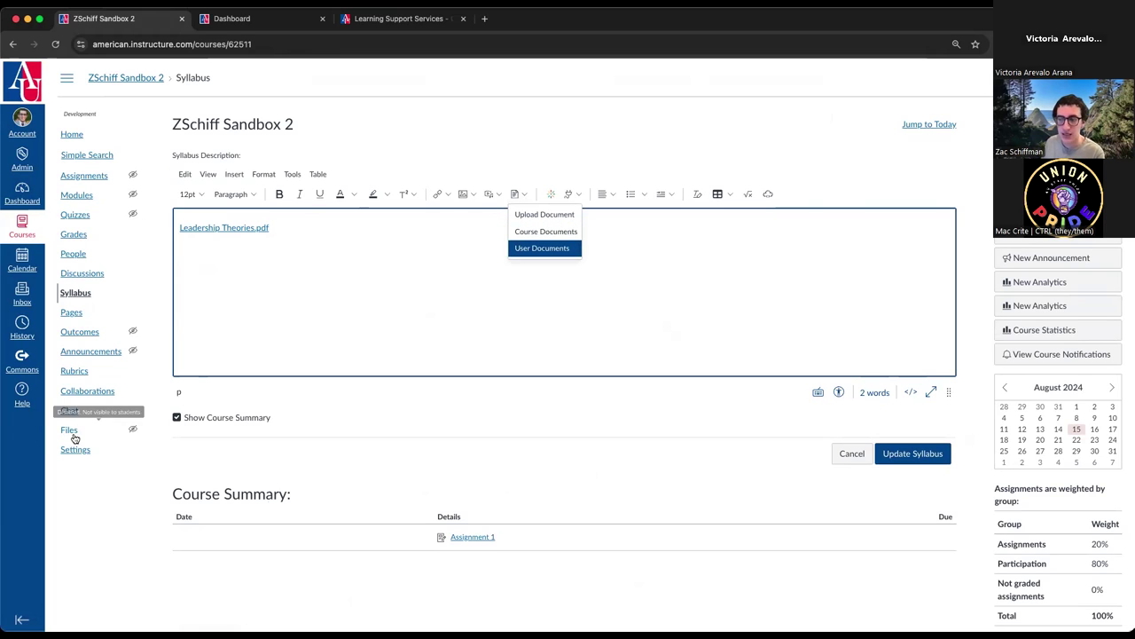
pyautogui.click(541, 230)
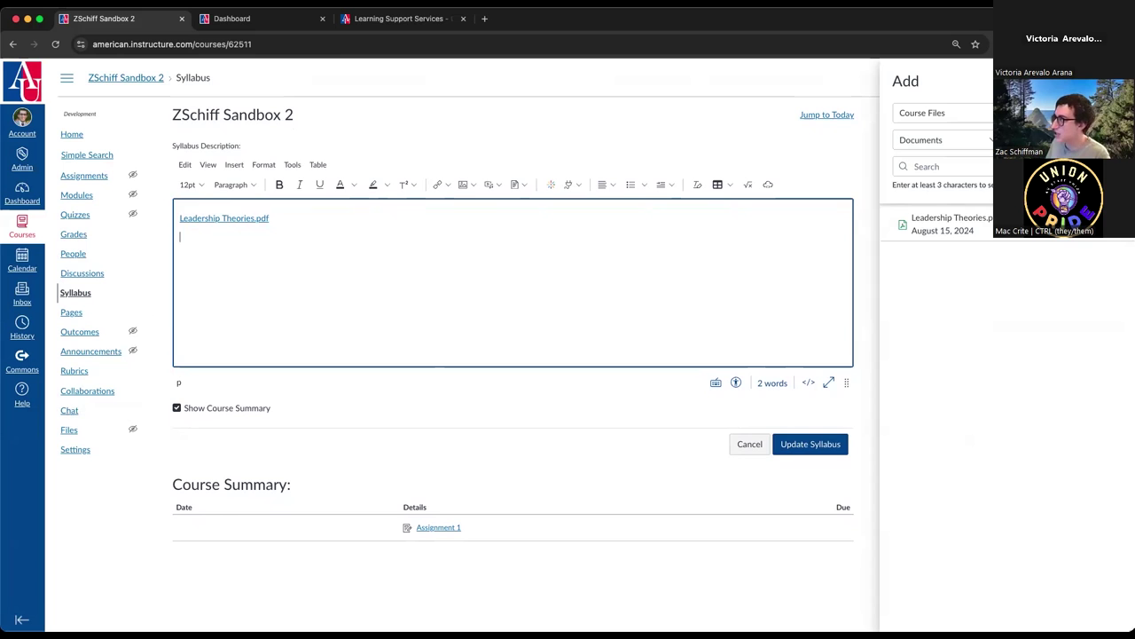
pyautogui.click(519, 185)
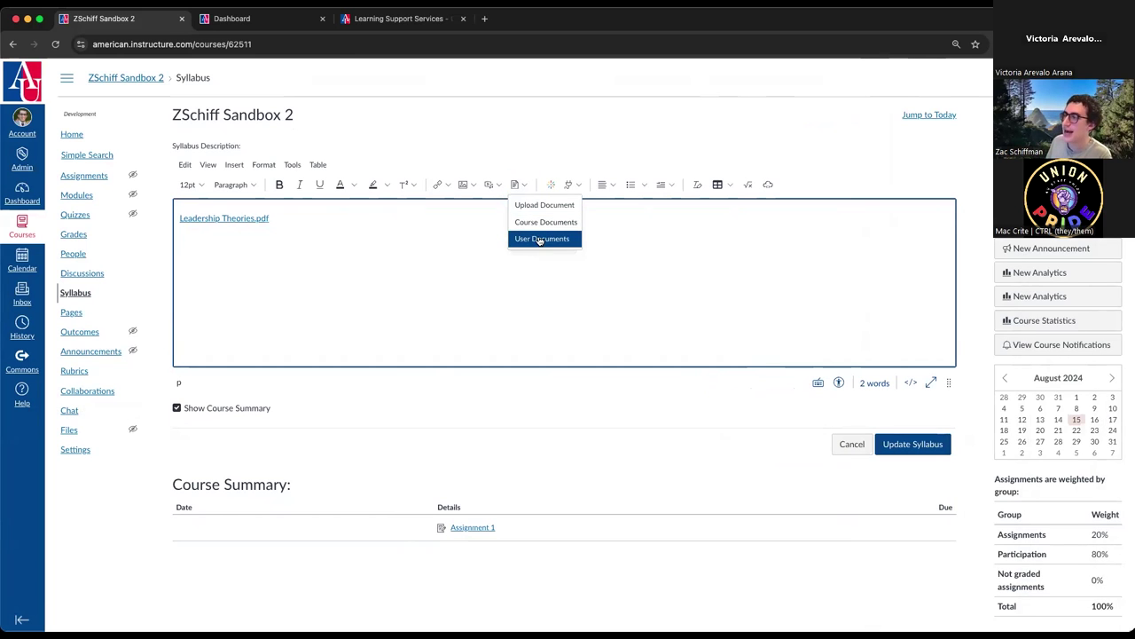
pyautogui.click(541, 238)
# - Link Chemistry of Cooking Final Project.docx and the BIO-210 grades CSV from User Documents
pyautogui.click(22, 122)
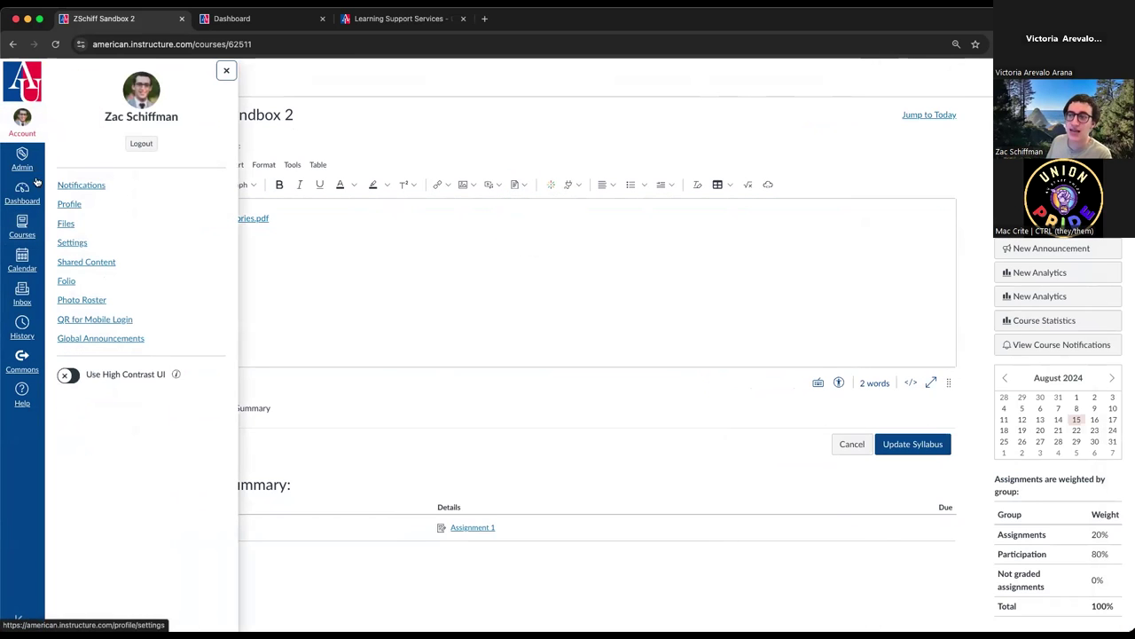
pyautogui.click(227, 70)
pyautogui.click(514, 185)
pyautogui.click(534, 241)
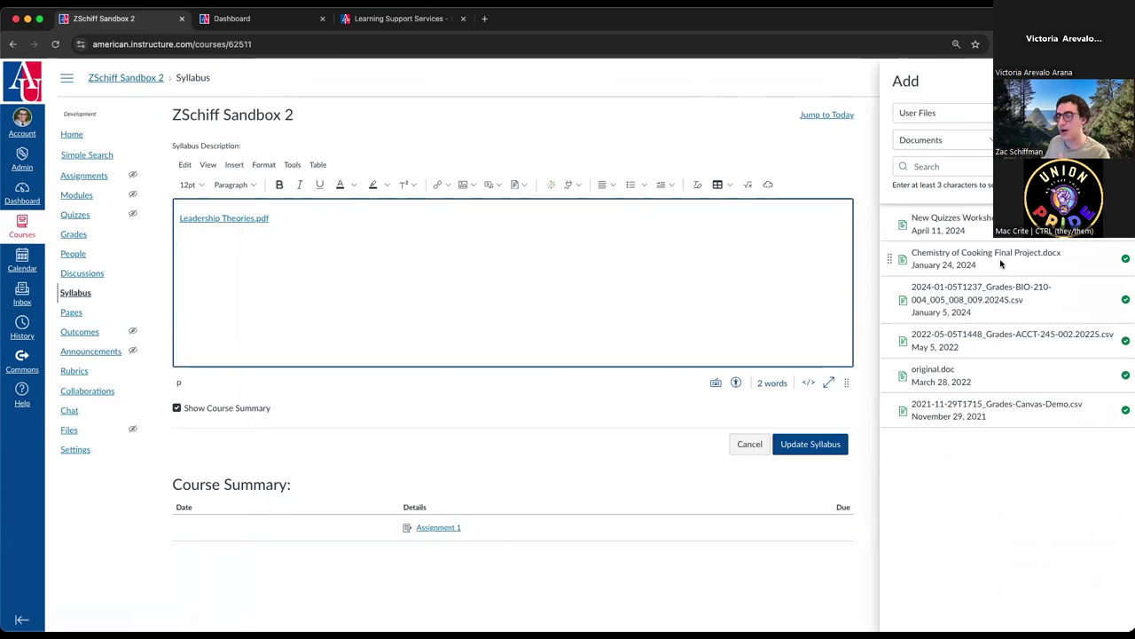
pyautogui.click(1000, 263)
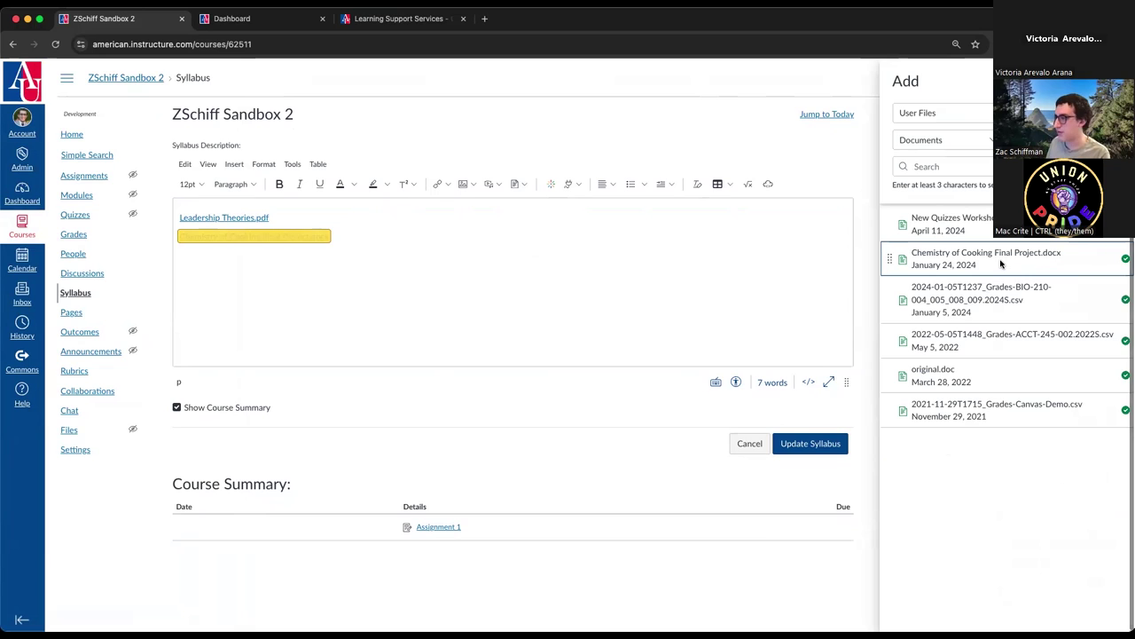
pyautogui.click(967, 300)
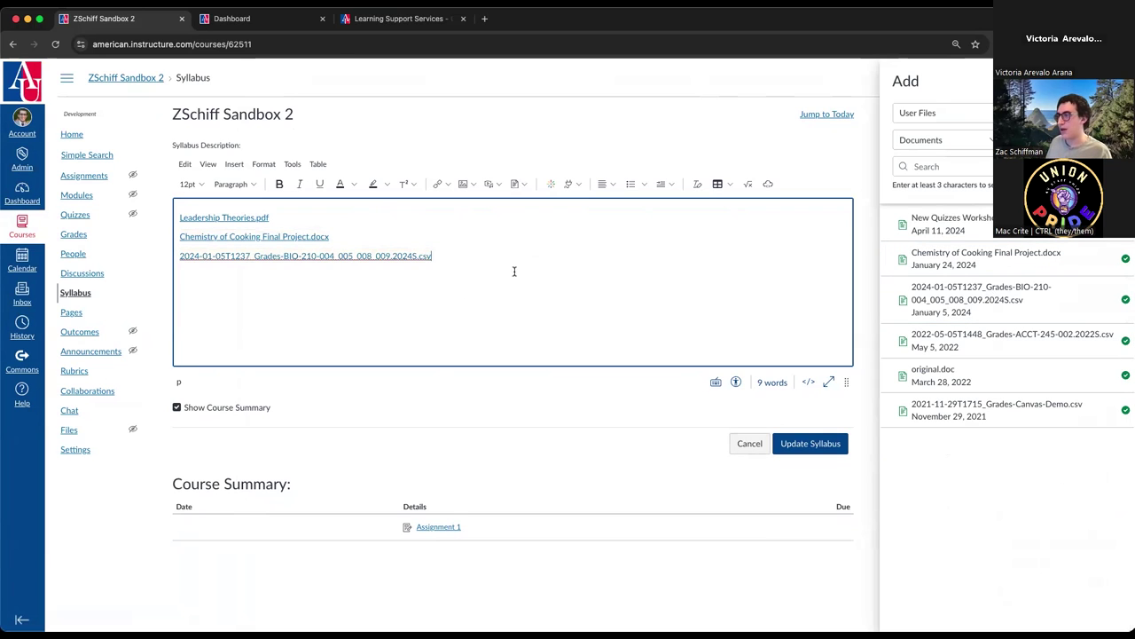
pyautogui.scroll(1, 808, 361)
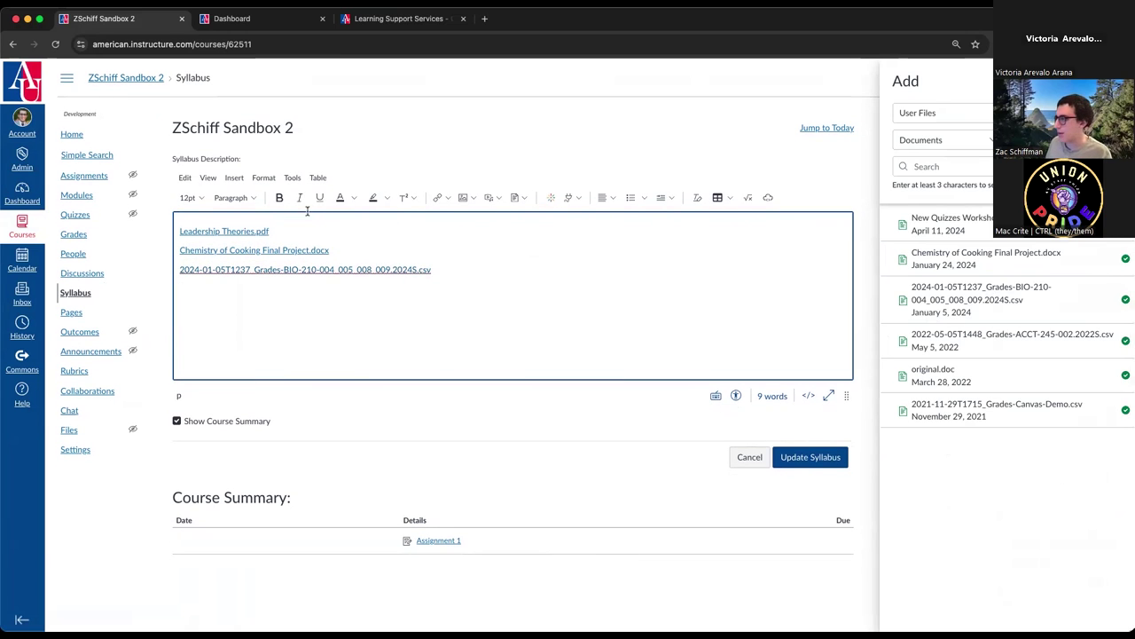
pyautogui.click(907, 127)
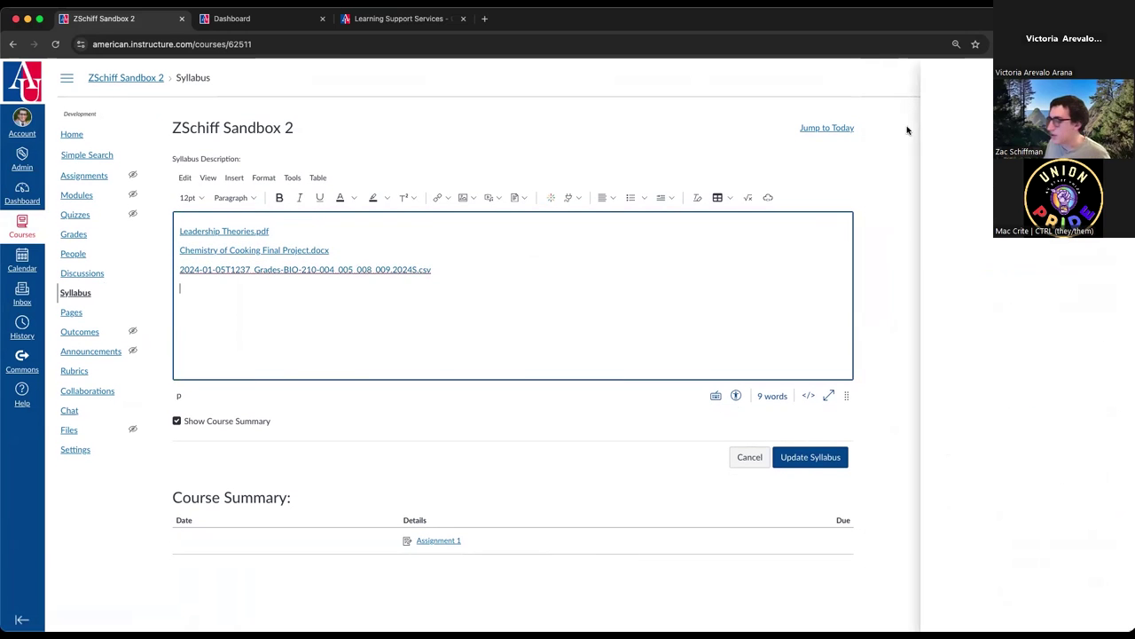
# - Edit the course Home Page and link the ACCT-245 grades CSV, original.doc and Grades-Canvas-Demo CSV
pyautogui.click(71, 312)
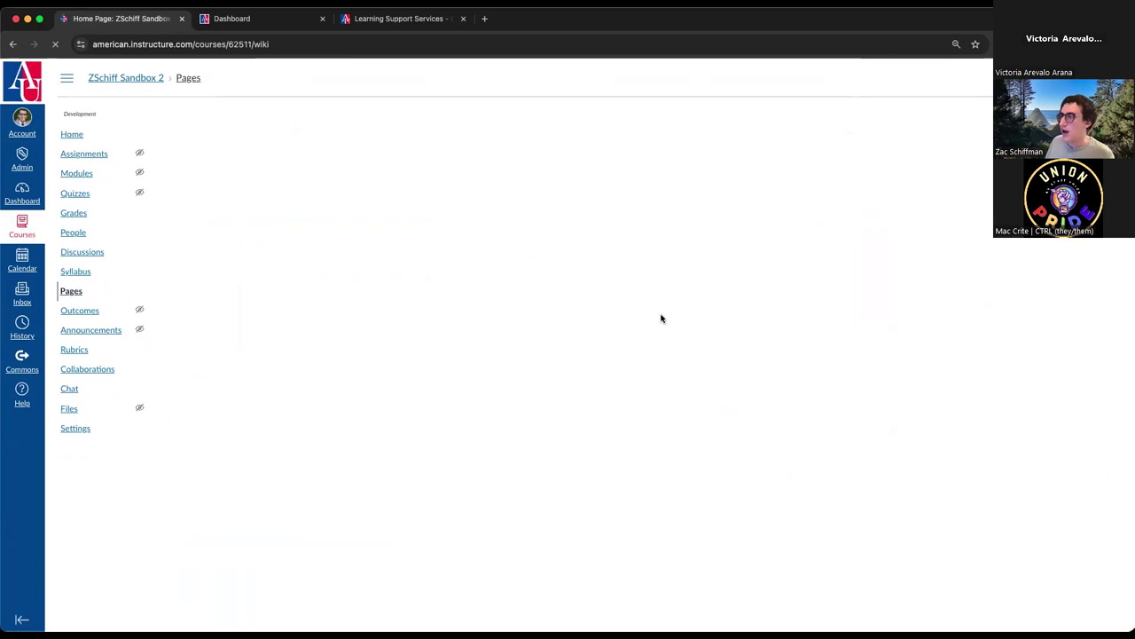
pyautogui.click(989, 128)
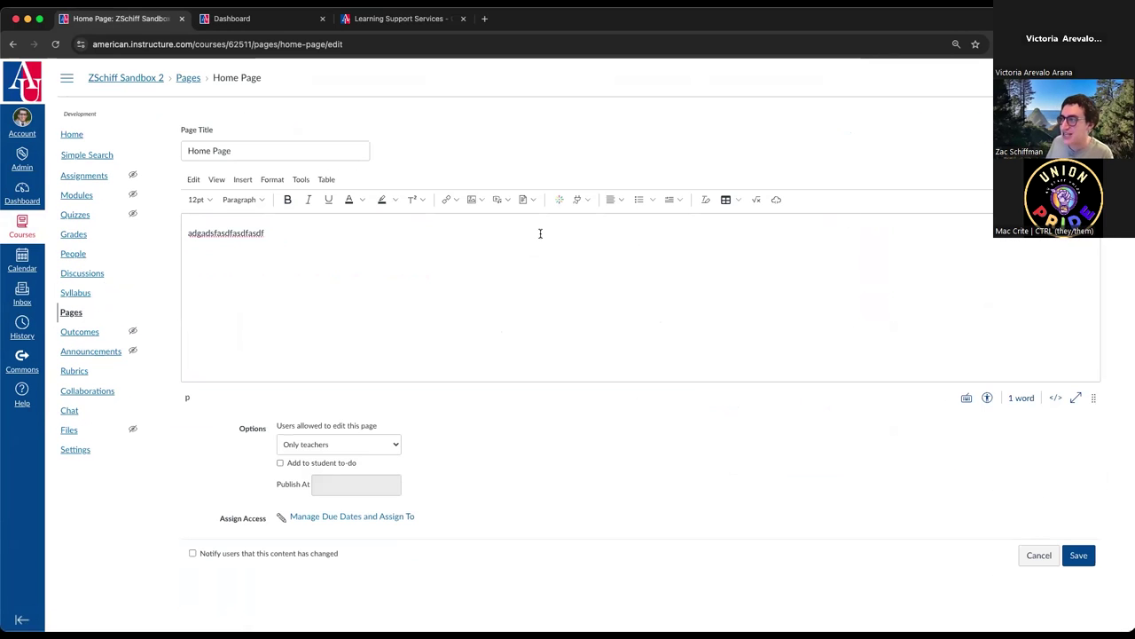
pyautogui.click(430, 245)
pyautogui.write('\\')
pyautogui.click(530, 201)
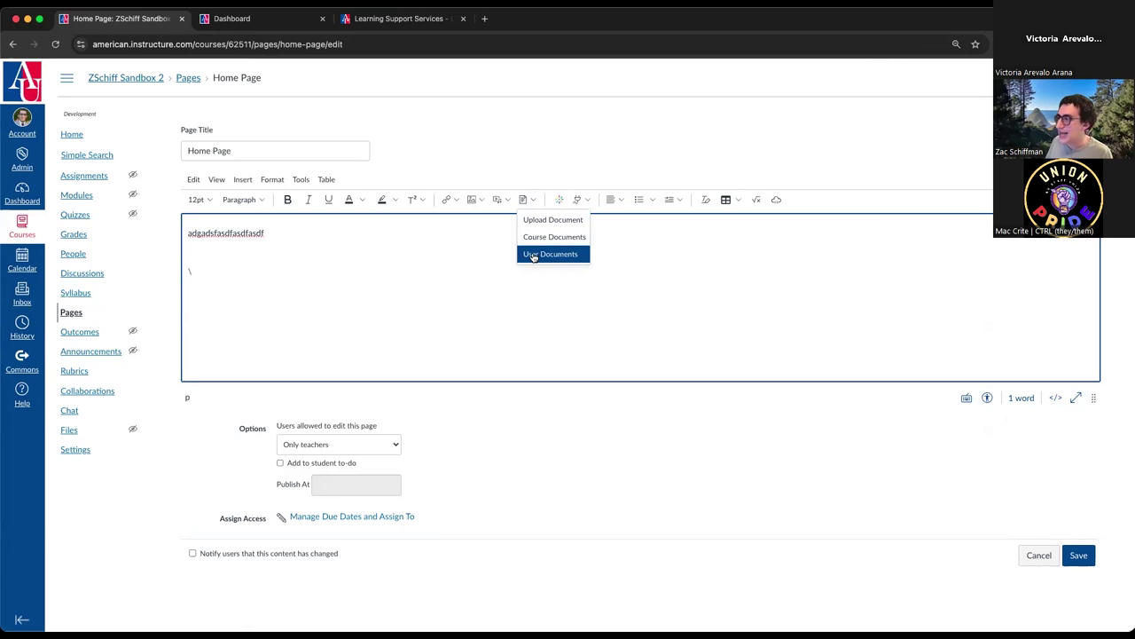
pyautogui.click(530, 254)
pyautogui.doubleClick(993, 344)
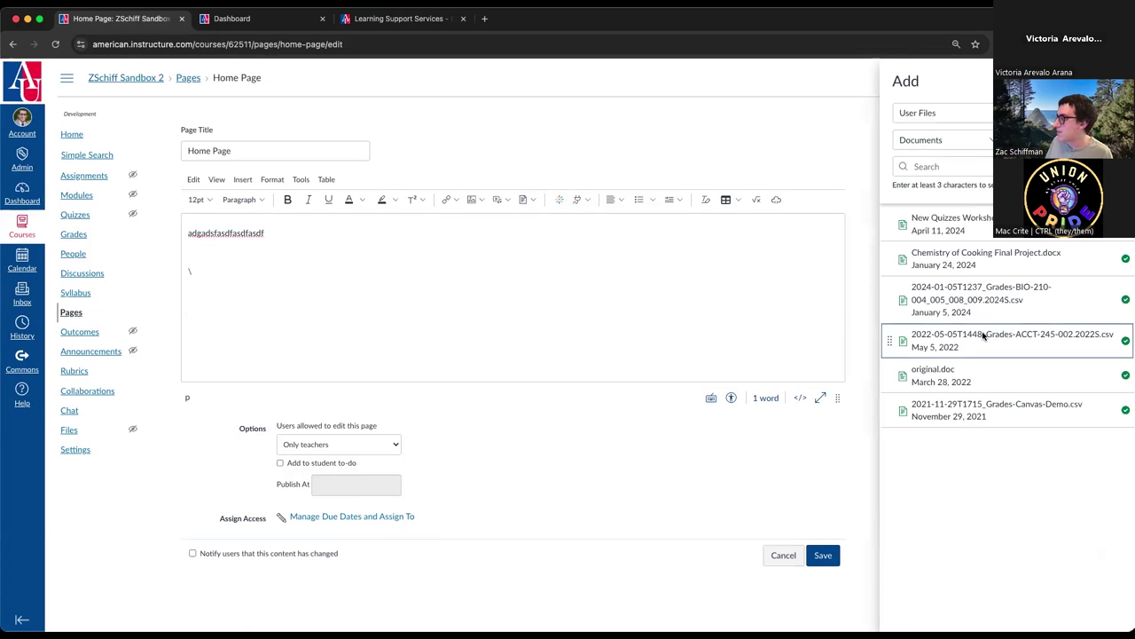
pyautogui.doubleClick(991, 385)
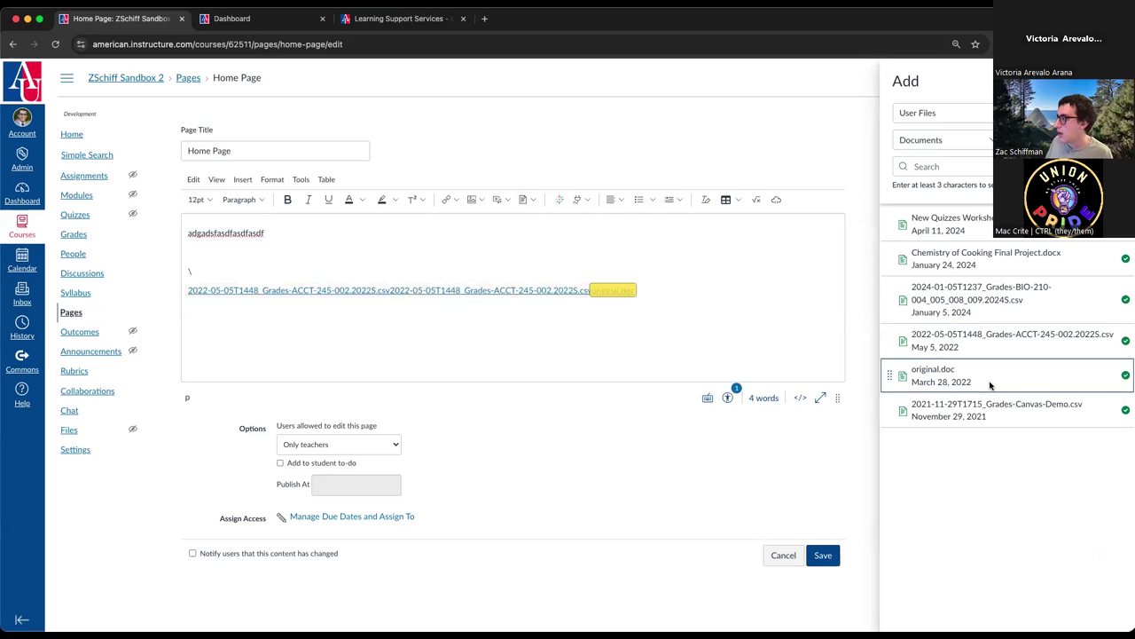
pyautogui.click(985, 409)
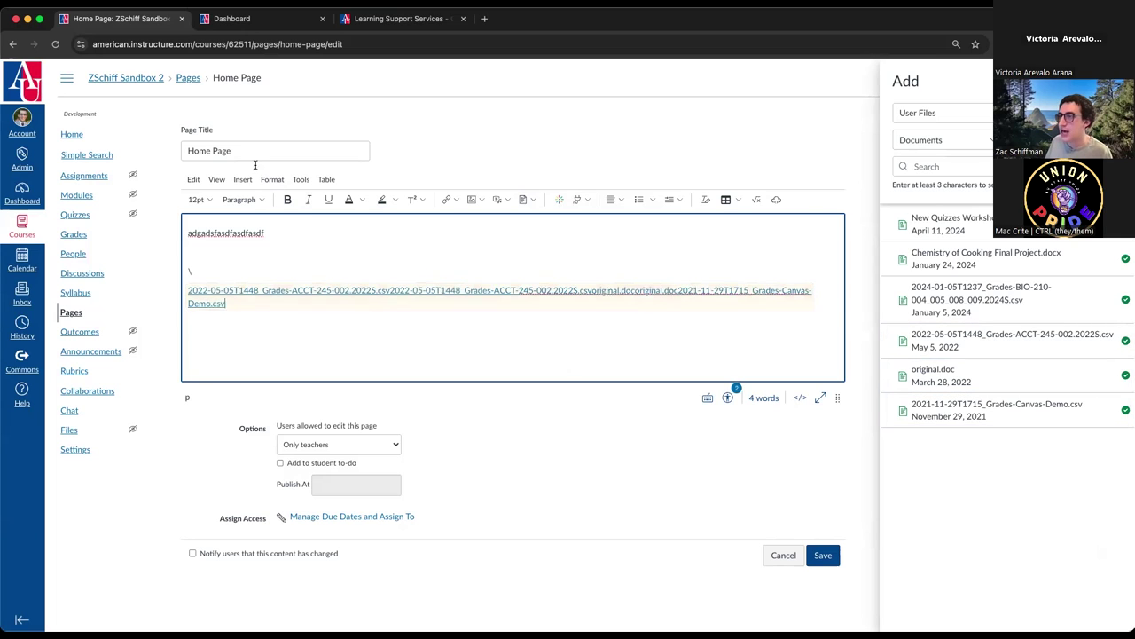
# - Retitle the page 'Chalter 1 readings' and save it
pyautogui.moveTo(254, 156); pyautogui.dragTo(172, 148)
pyautogui.write('Chalter 1 rea')
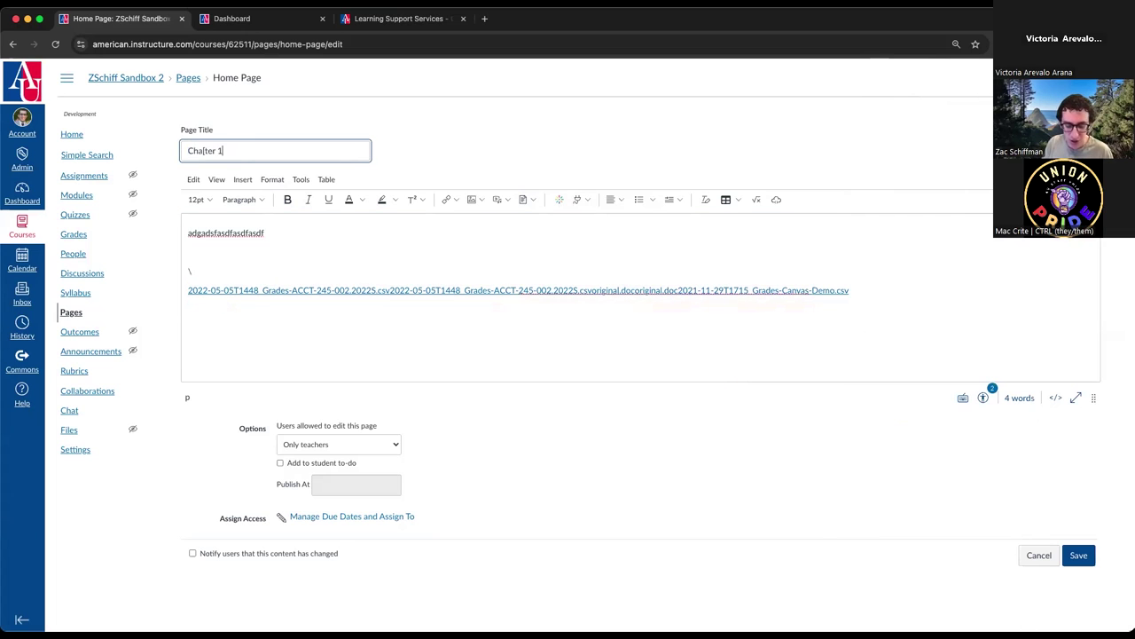
pyautogui.write('dings')
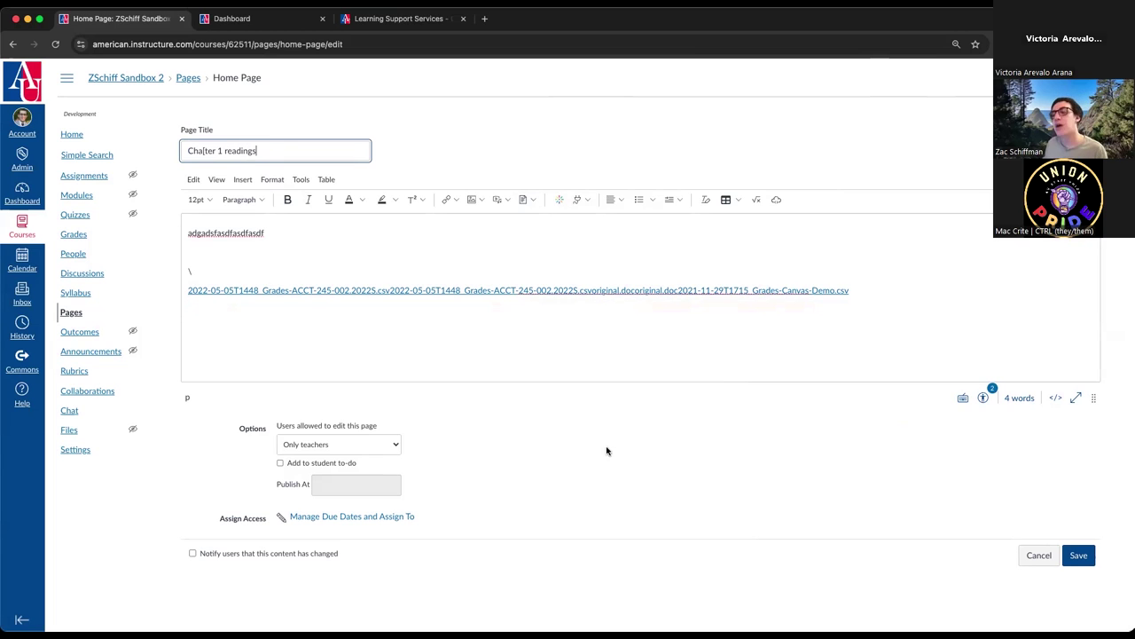
pyautogui.click(1080, 559)
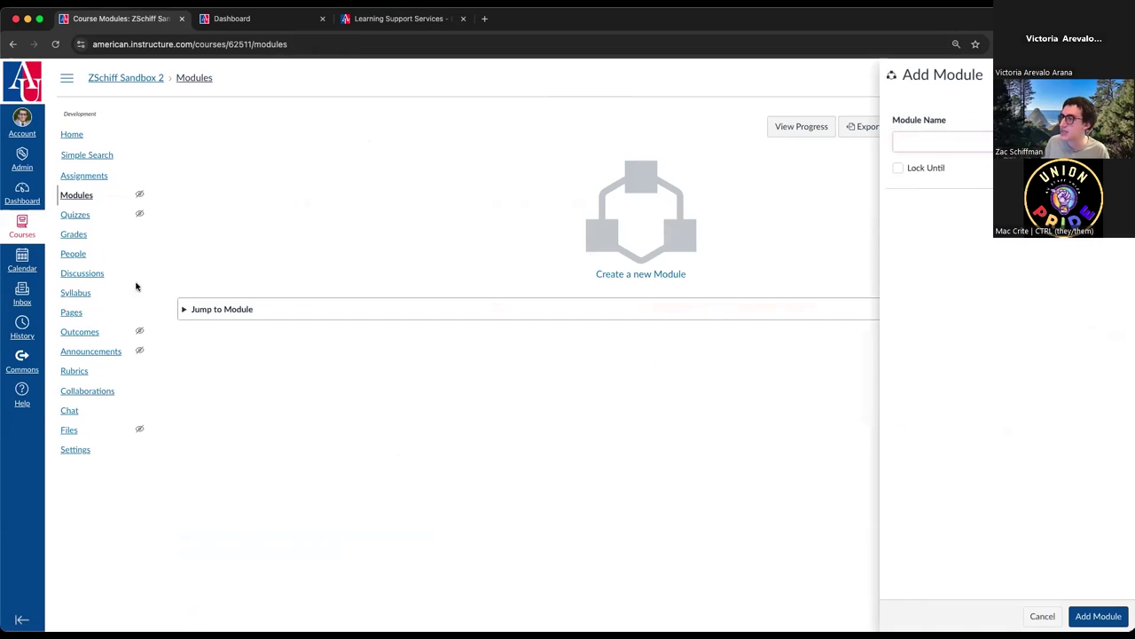
# - Create a Chapter 1 module and add the Chalter 1 readings page to it
pyautogui.click(933, 143)
pyautogui.write('Chat')
pyautogui.write('pter 1')
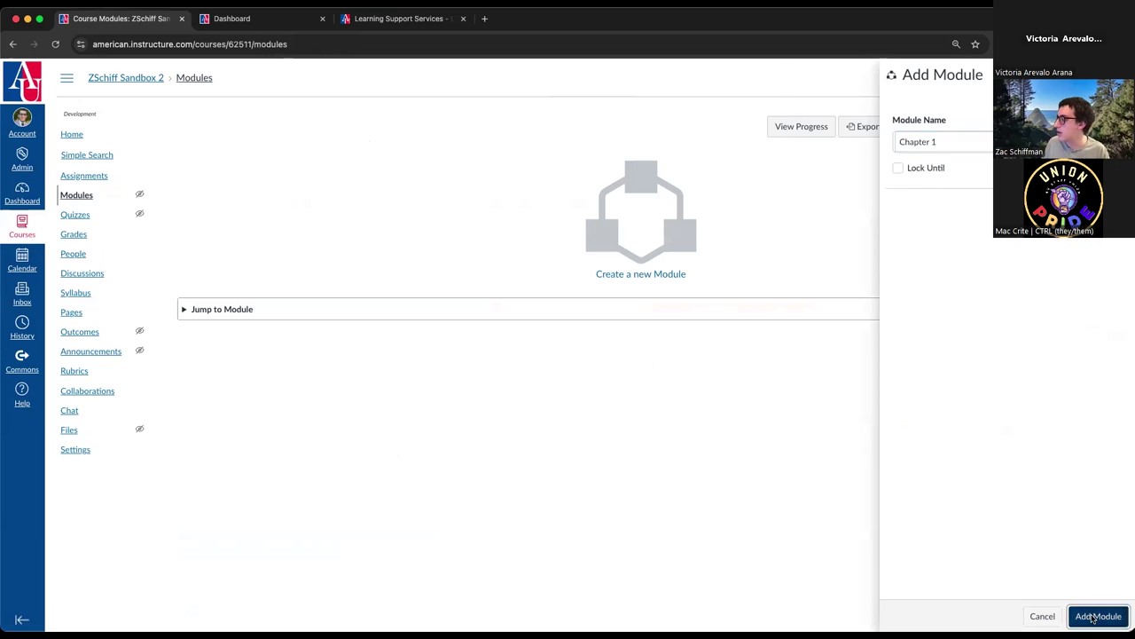
pyautogui.click(1091, 616)
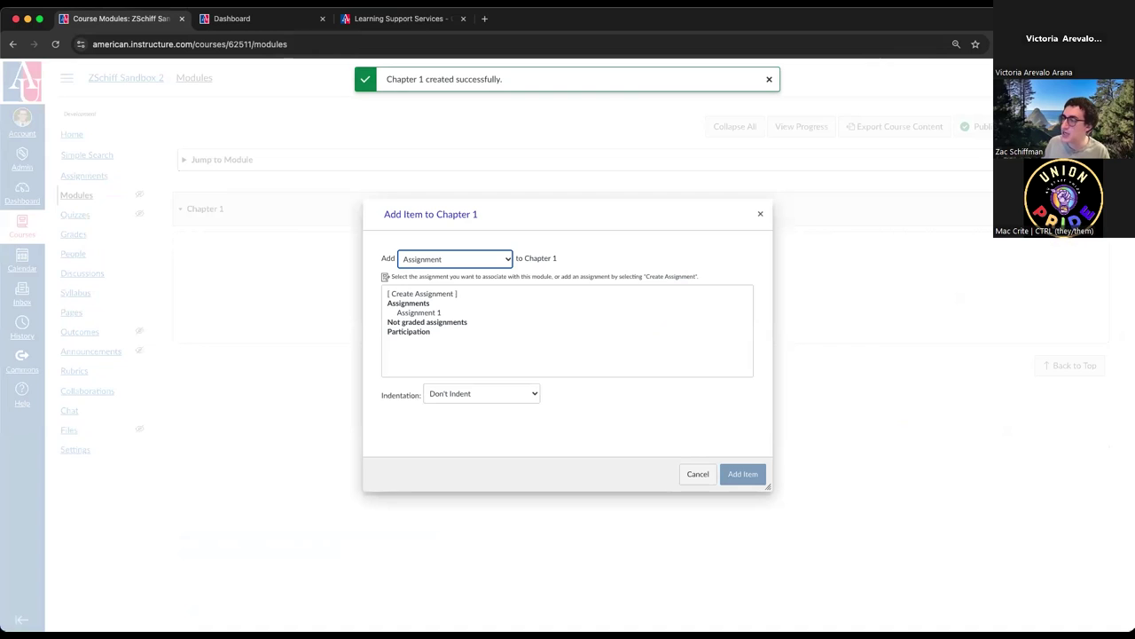
pyautogui.click(449, 258)
pyautogui.click(444, 297)
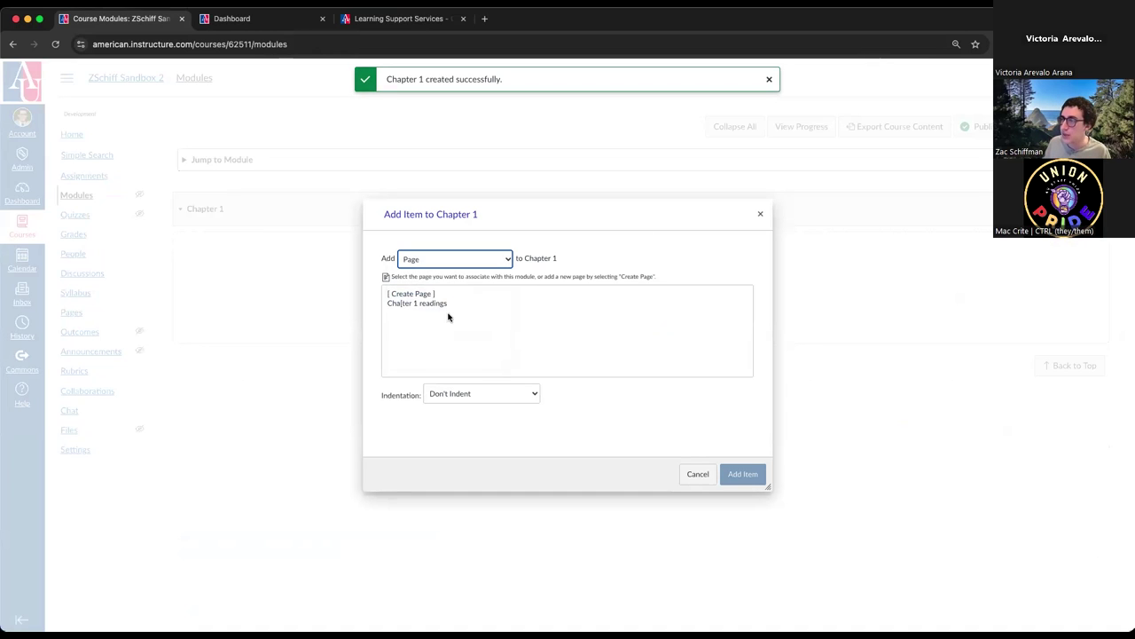
pyautogui.click(417, 304)
pyautogui.click(739, 477)
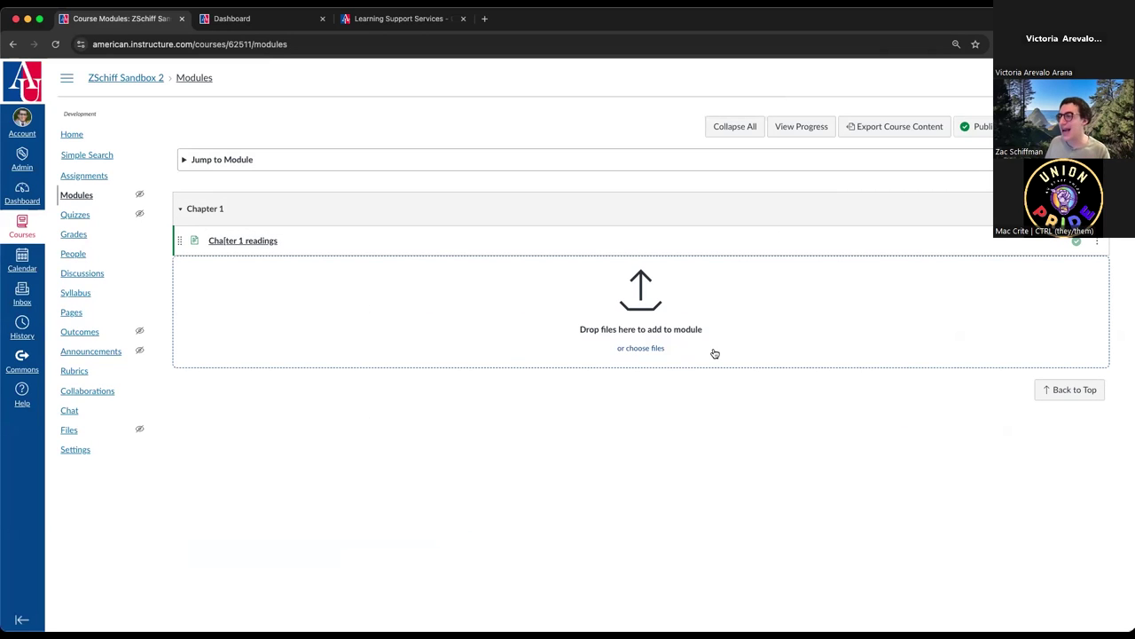
# - Add Assignment 1 to the Chapter 1 module
pyautogui.click(1054, 208)
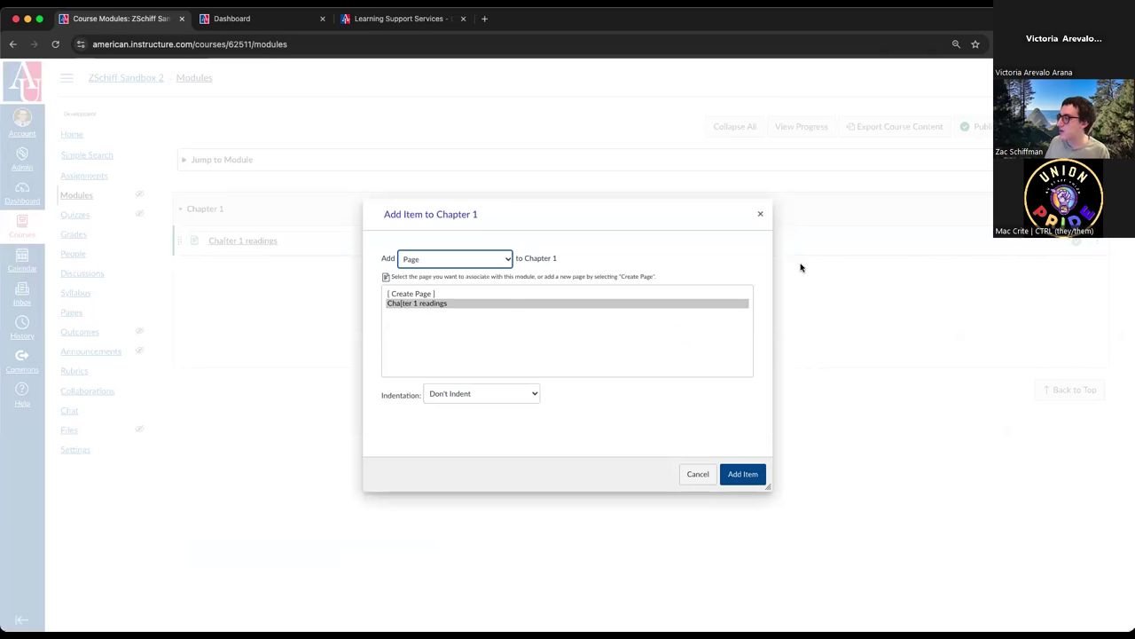
pyautogui.click(419, 260)
pyautogui.click(445, 220)
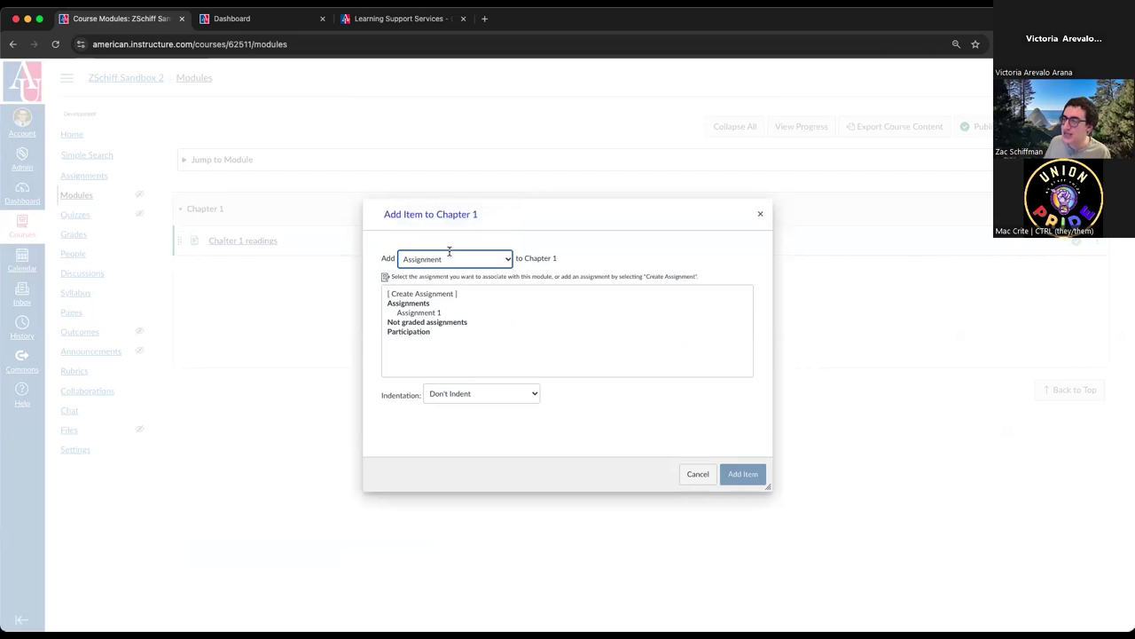
pyautogui.click(431, 313)
pyautogui.click(743, 474)
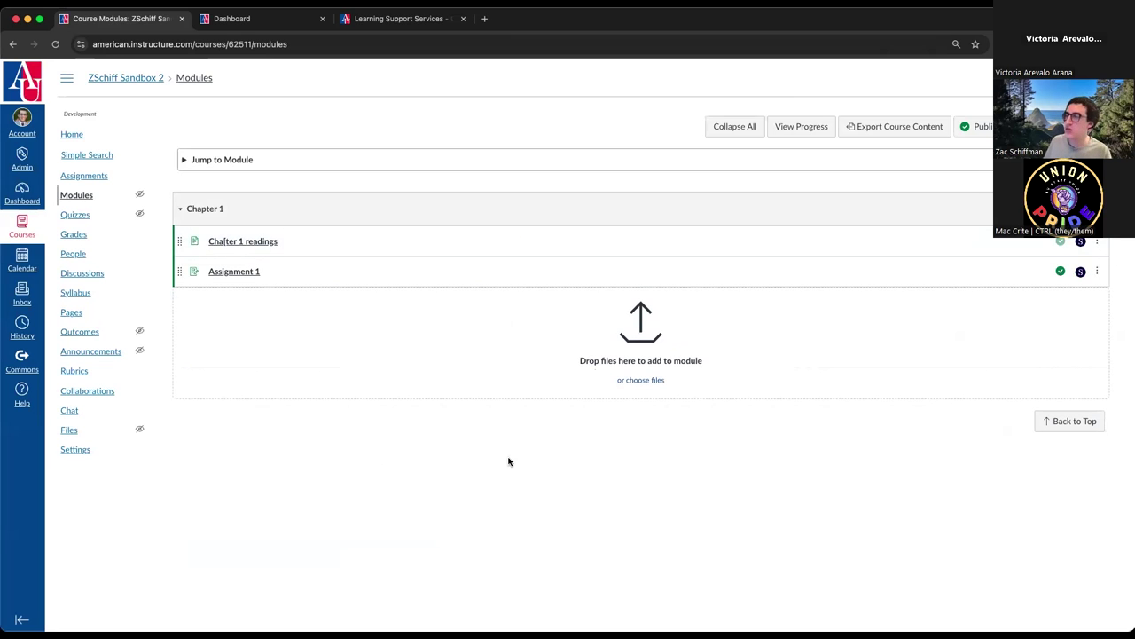
# - Create a new module named Chapter 2
pyautogui.click(1055, 126)
pyautogui.click(958, 142)
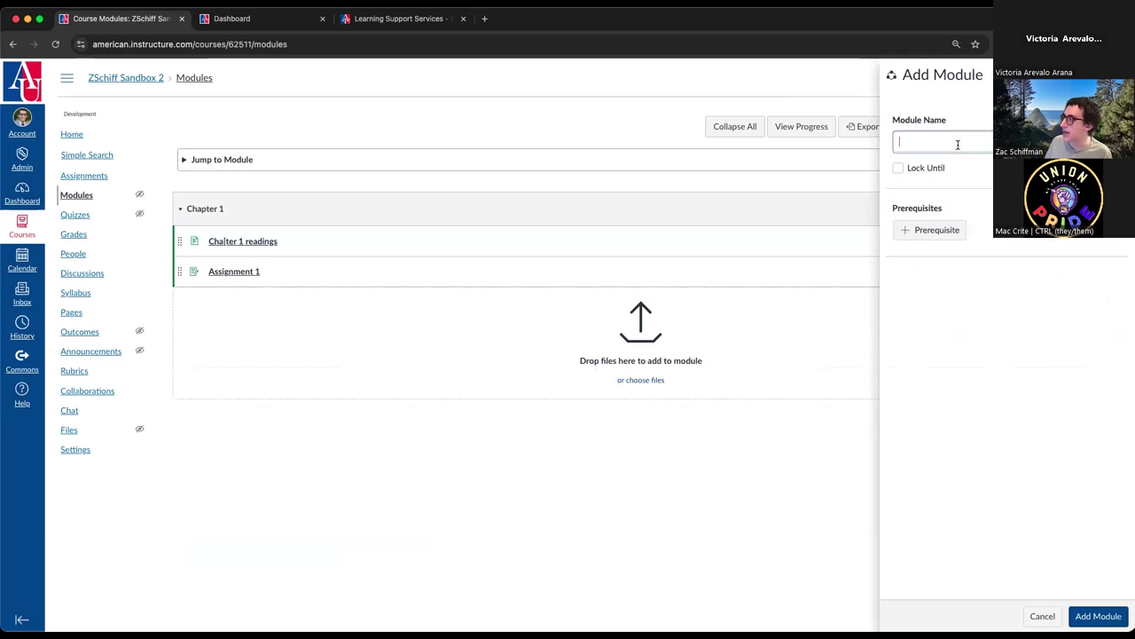
pyautogui.write('Chapter 2')
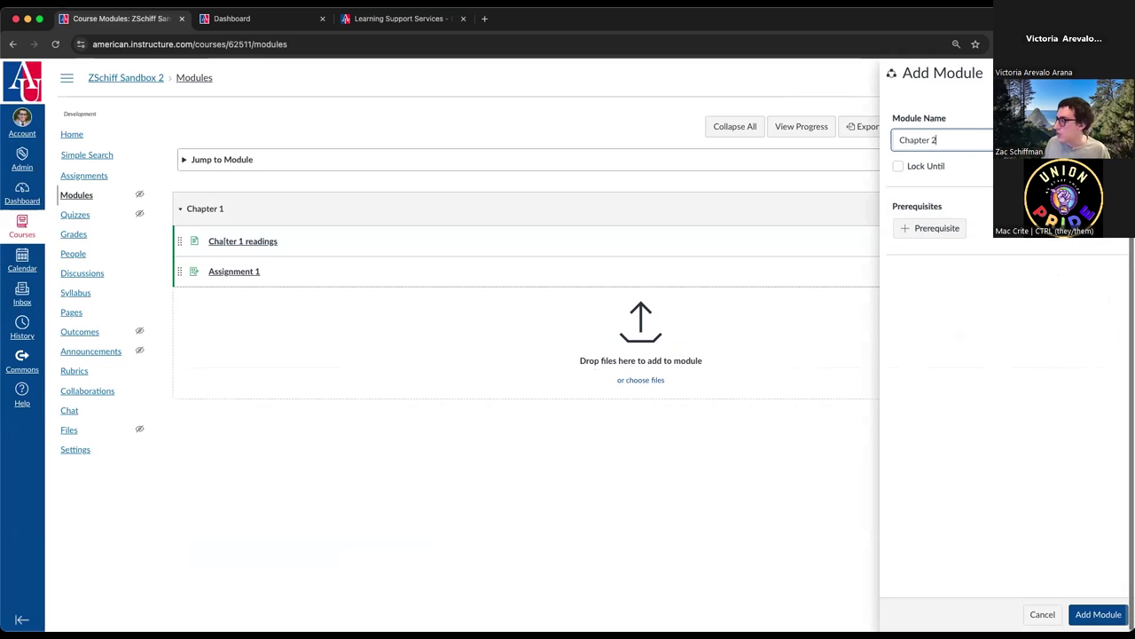
pyautogui.click(1098, 616)
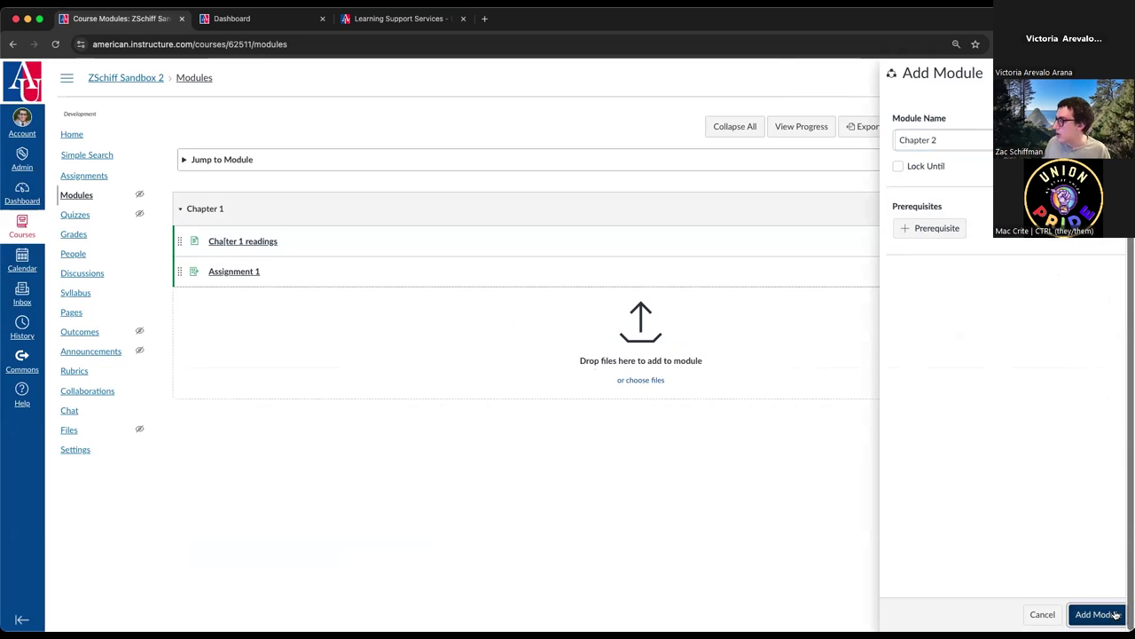
pyautogui.scroll(-1, 293, 400)
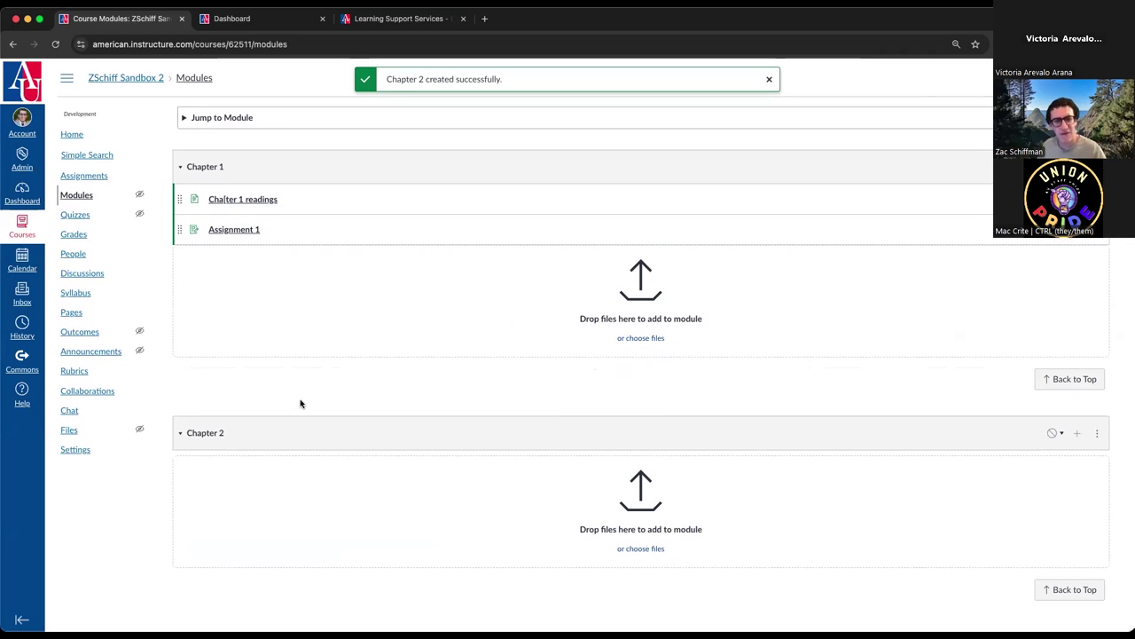
# - Add the file Leadership Theories.pdf as an item in Chapter 2
pyautogui.click(1077, 435)
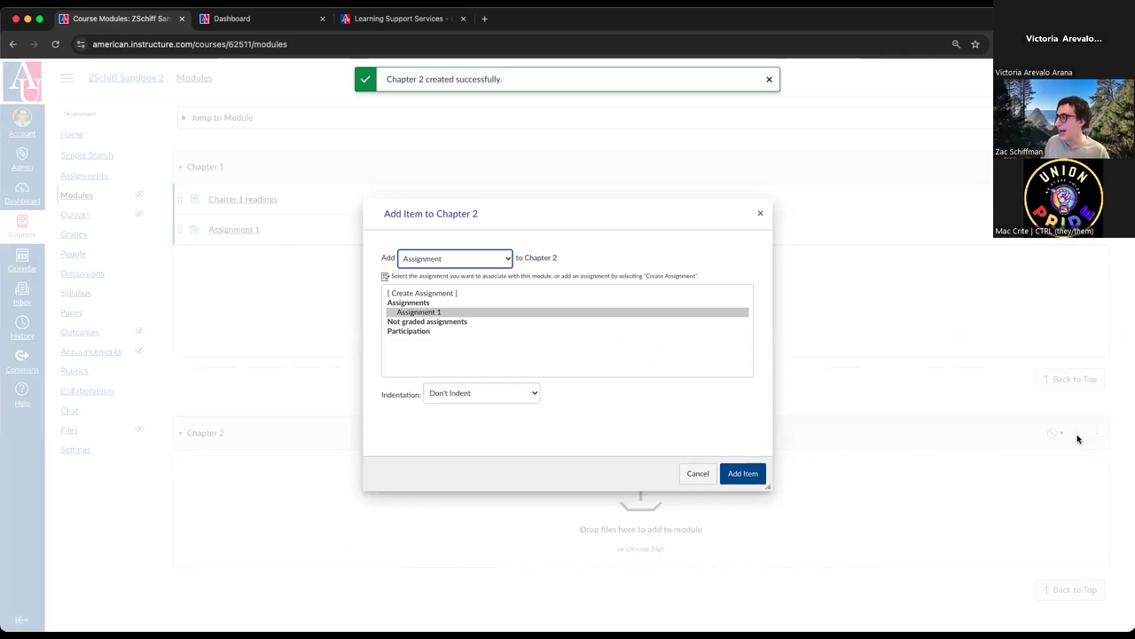
pyautogui.click(420, 328)
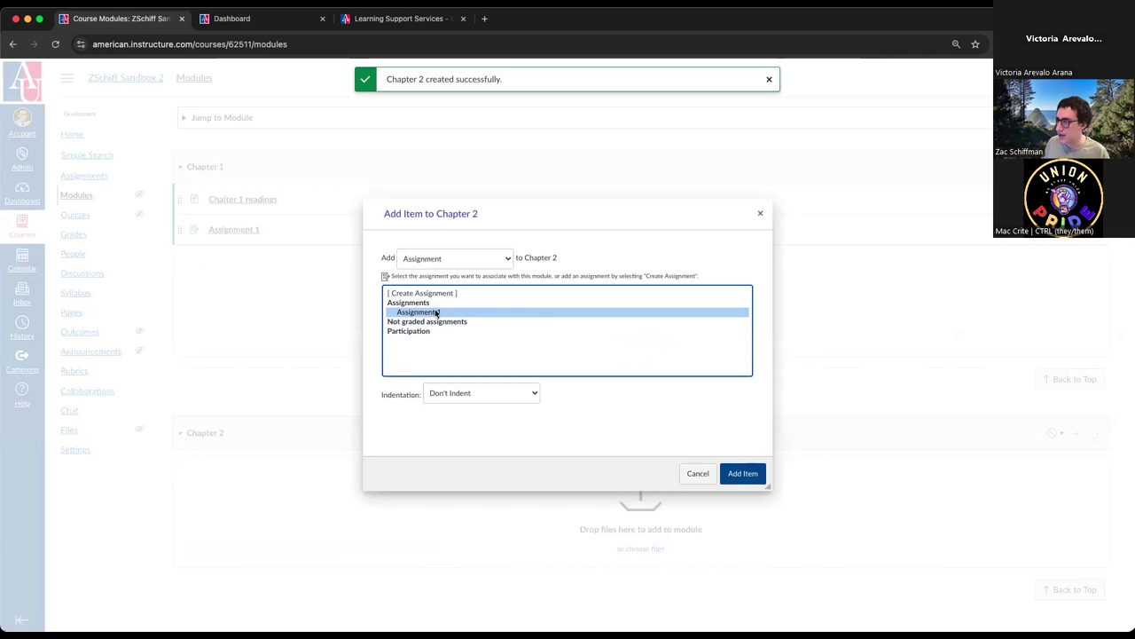
pyautogui.click(459, 260)
pyautogui.click(457, 284)
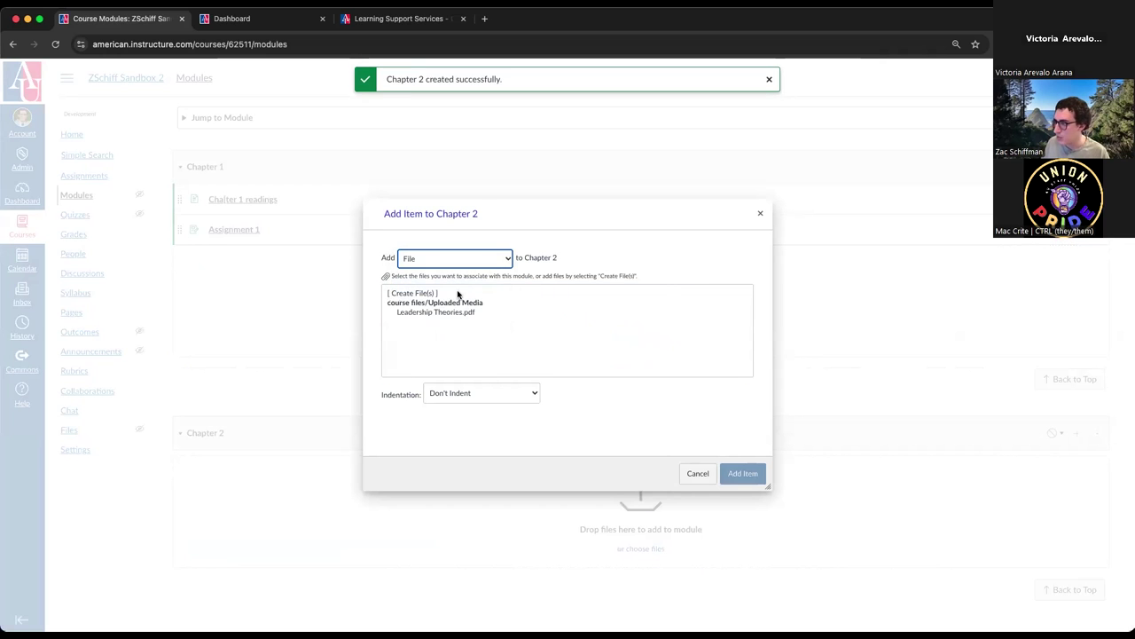
pyautogui.click(441, 311)
pyautogui.click(736, 473)
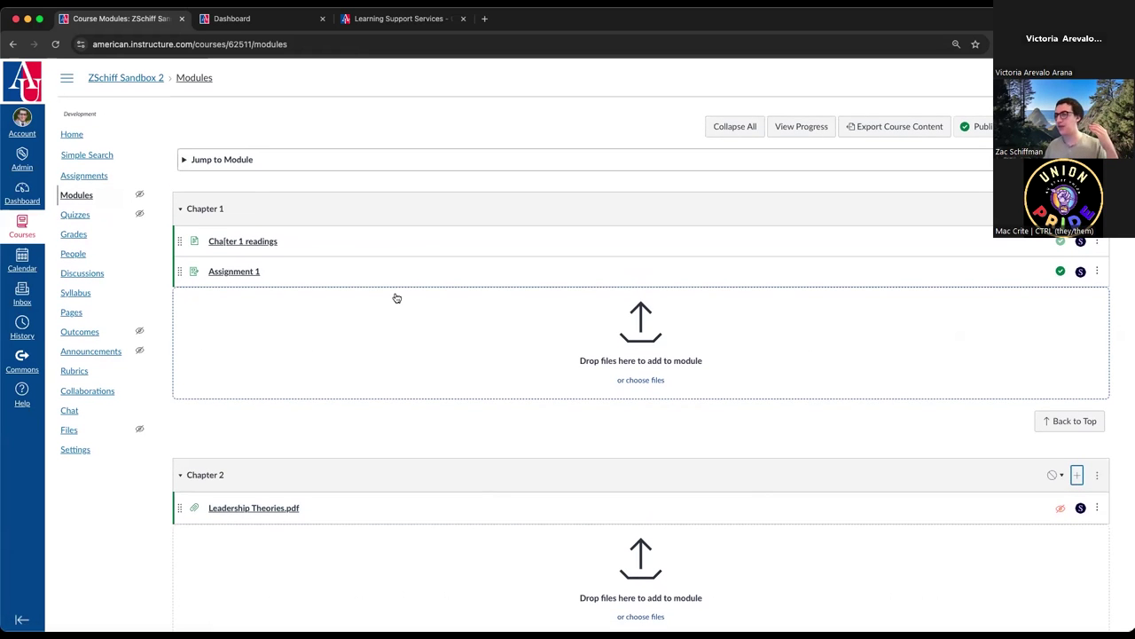
# - Open Assignments to see Assignment 1 listed under the Chapter 1 Module at 50 pts
pyautogui.click(96, 178)
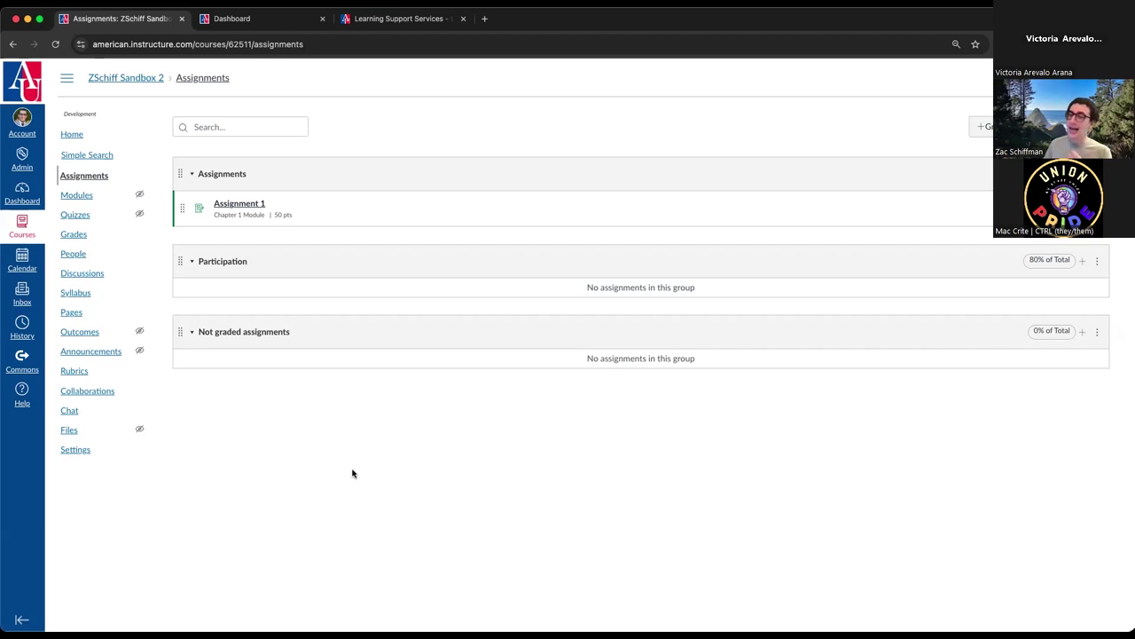
# - In course Settings > Navigation, move Zoom between Announcements and Rubrics and save
pyautogui.click(92, 451)
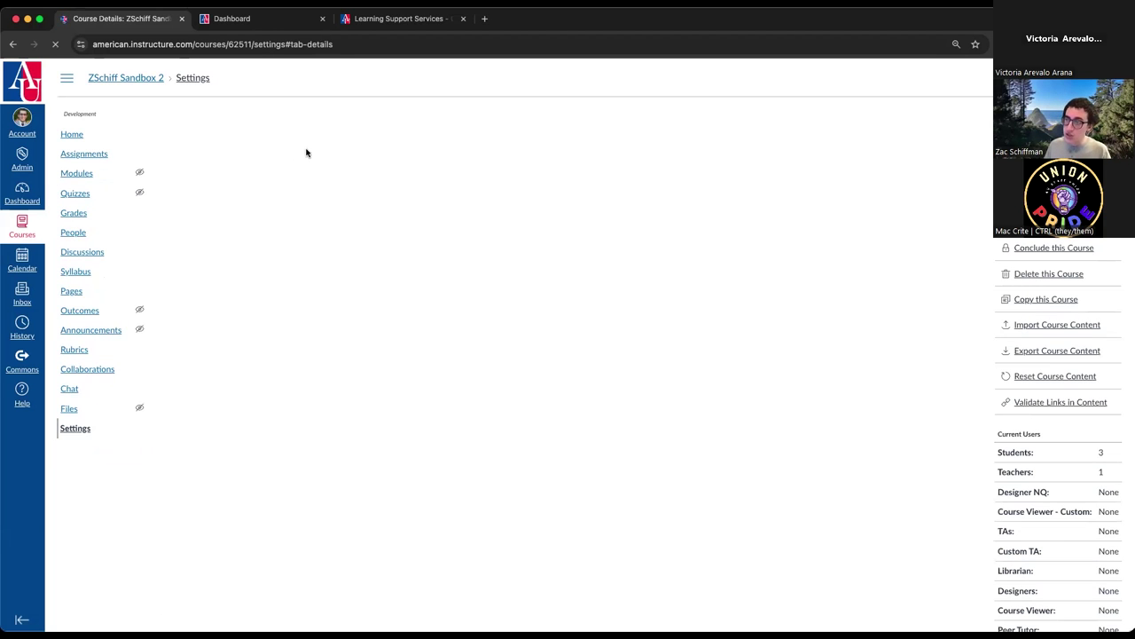
pyautogui.click(313, 128)
pyautogui.scroll(-5, 305, 375)
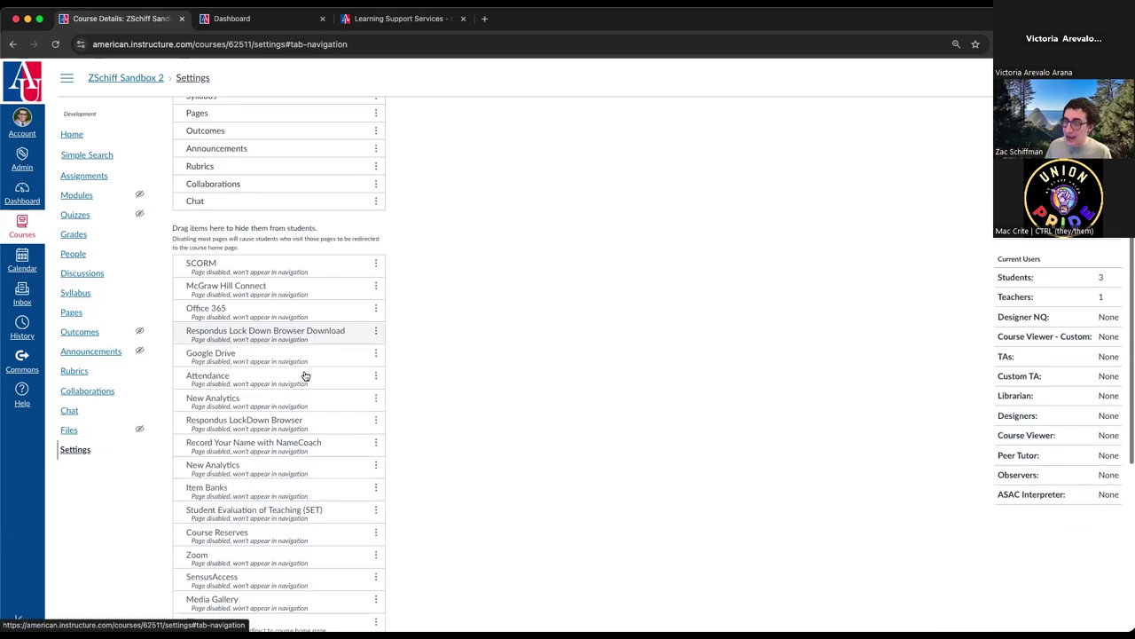
pyautogui.moveTo(277, 515); pyautogui.dragTo(262, 166)
pyautogui.scroll(-6, 262, 165)
pyautogui.click(189, 583)
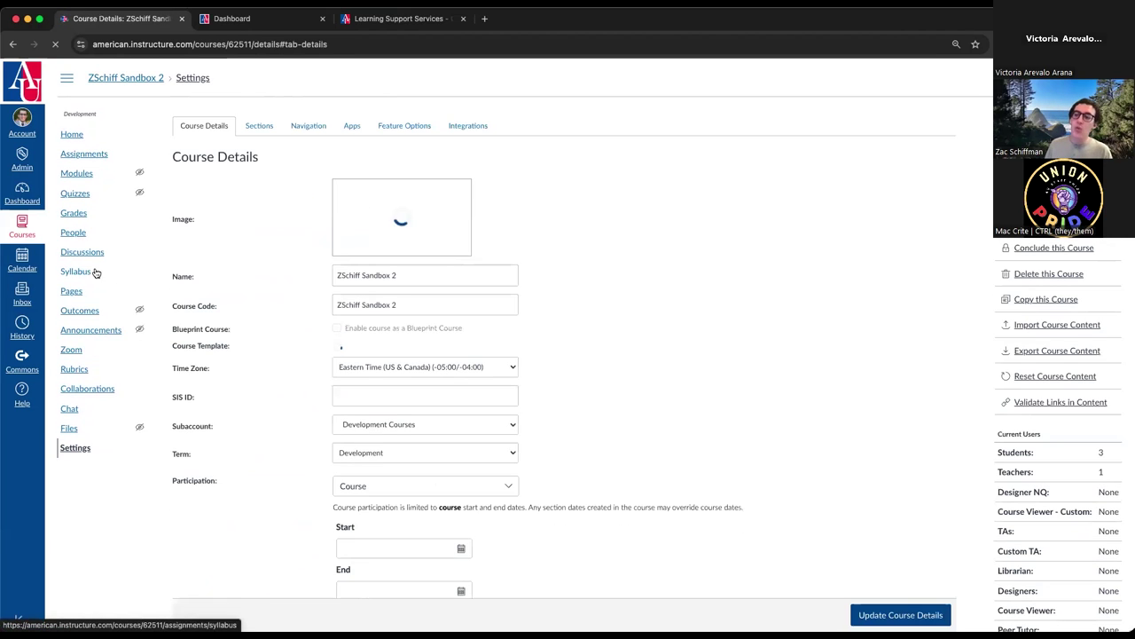
# - Open the new Zoom link to view its empty Upcoming Meetings list
pyautogui.click(71, 370)
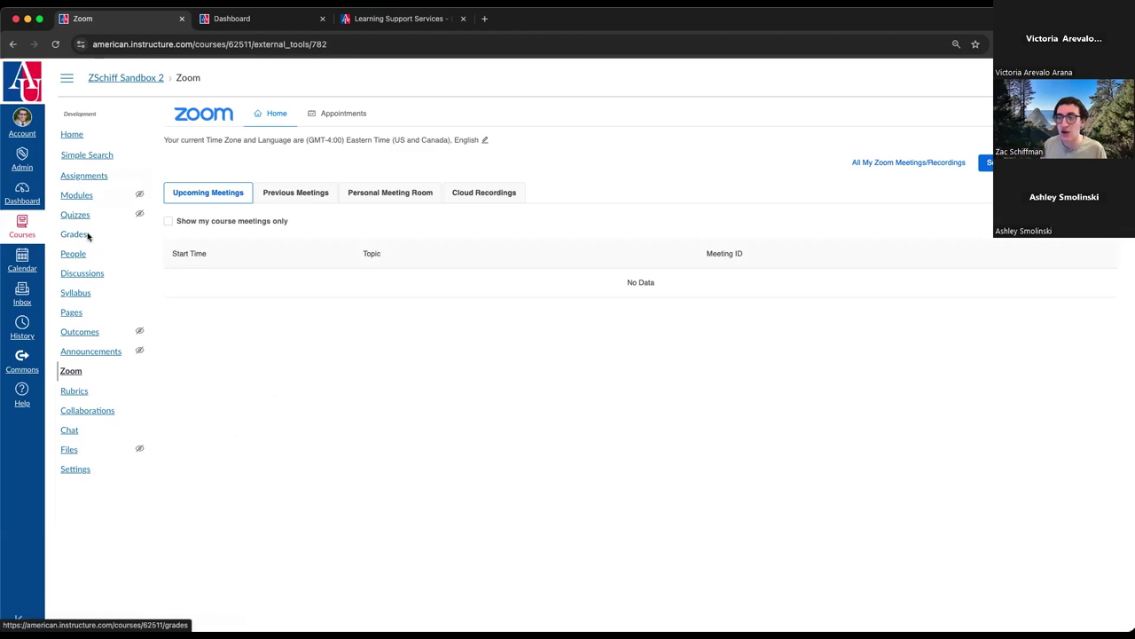
# - Show the Help tray and highlight the support e-mail address and phone number
pyautogui.click(23, 395)
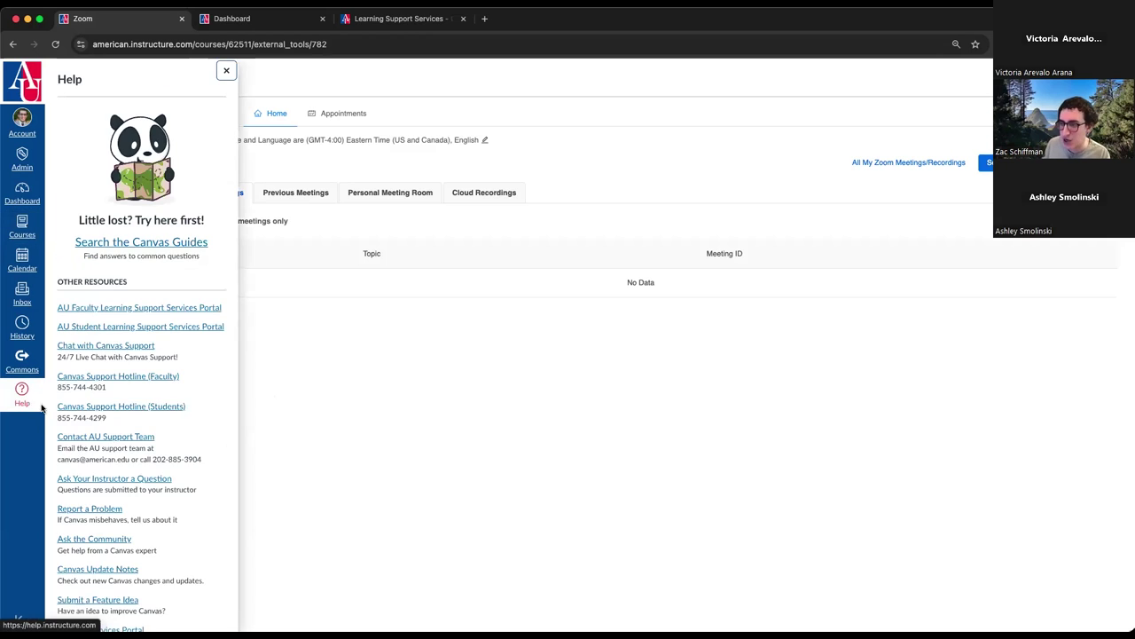
pyautogui.scroll(-1, 181, 431)
pyautogui.moveTo(57, 439); pyautogui.dragTo(129, 441)
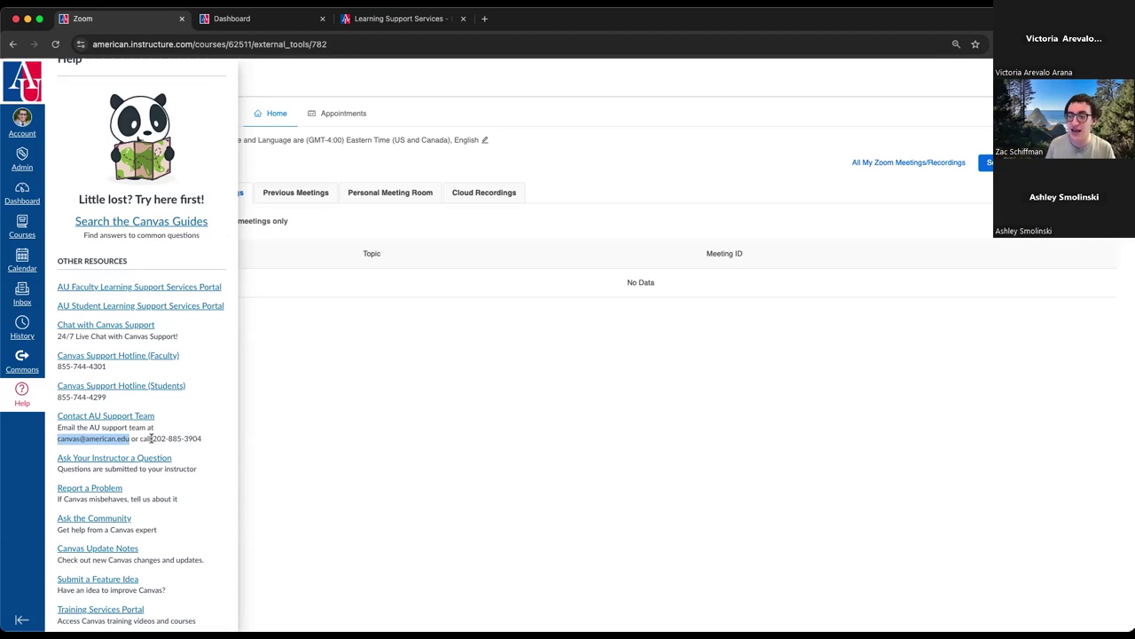
pyautogui.moveTo(151, 438); pyautogui.dragTo(210, 441)
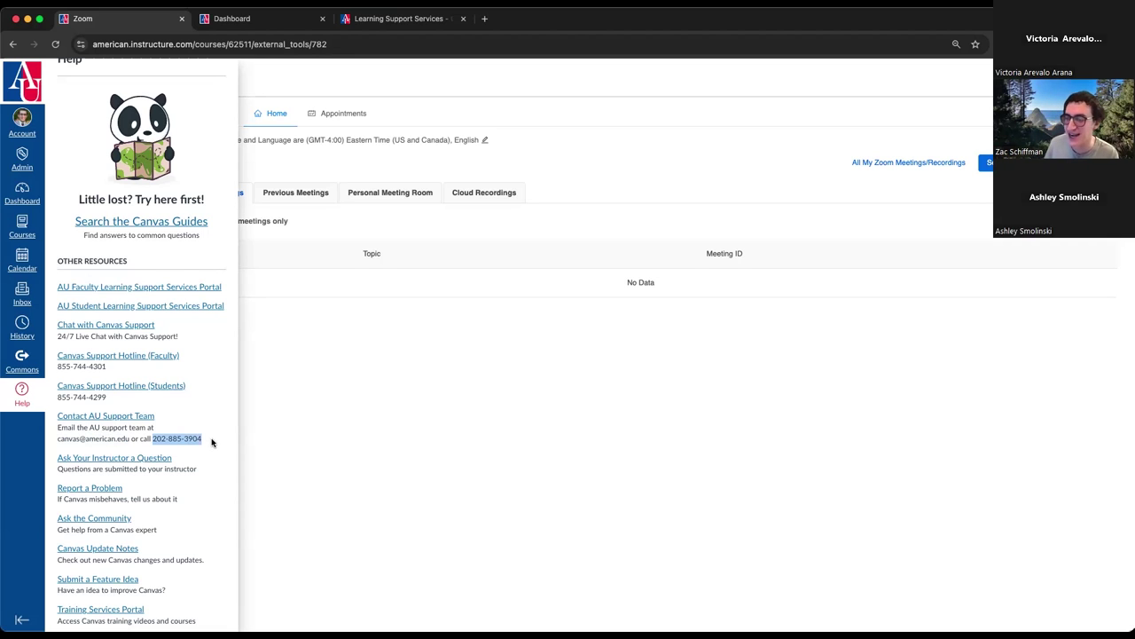
pyautogui.moveTo(57, 439); pyautogui.dragTo(129, 440)
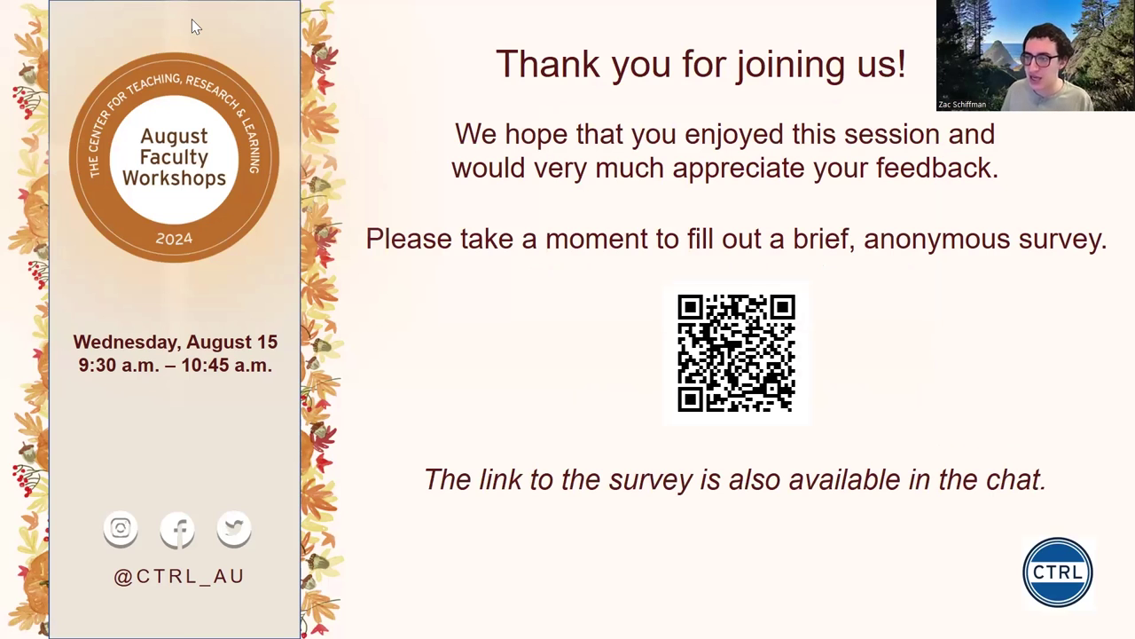
# - Advance to the slideshow's end screen and return to the thank-you survey slide
pyautogui.click(421, 341)
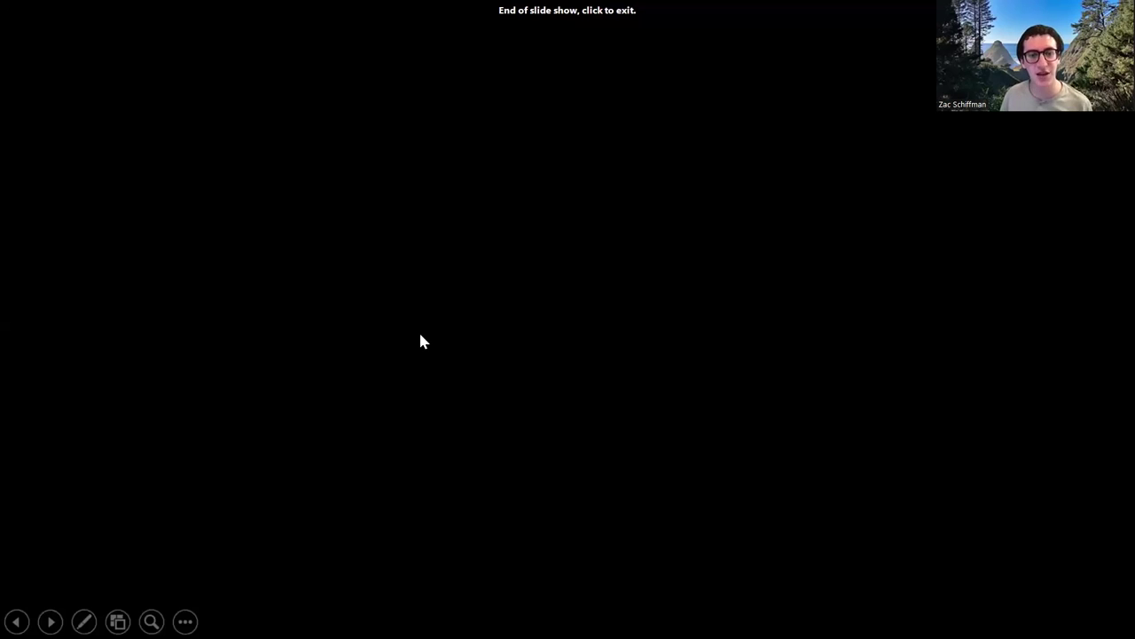
pyautogui.press('Left')
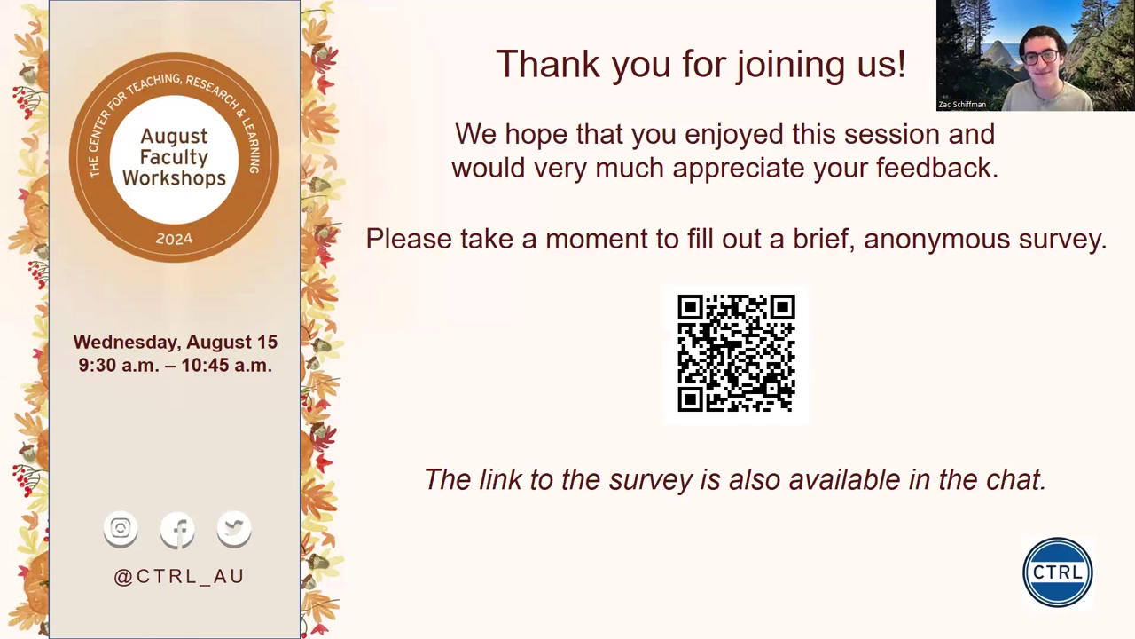